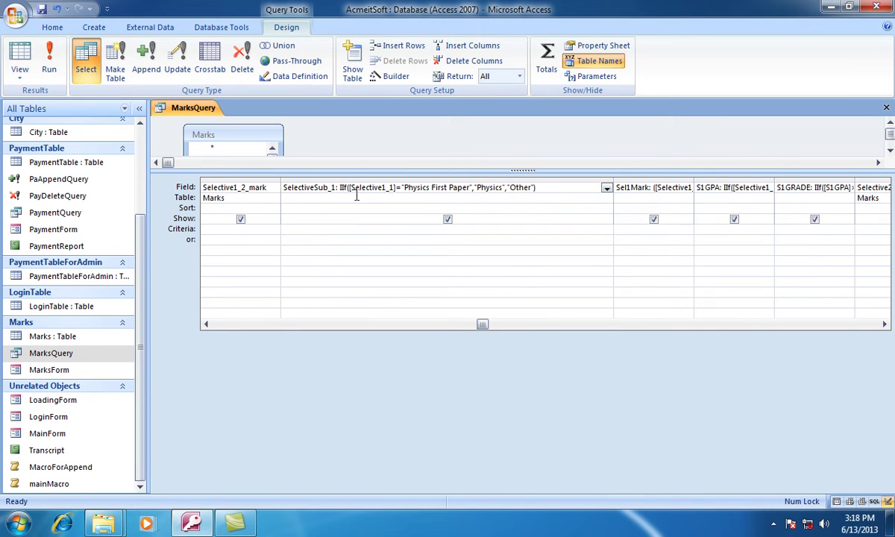
# Copy the [Selective1_1]="Physics First Paper" condition from the SelectiveSub_1 expression.
pyautogui.moveTo(348, 189); pyautogui.dragTo(472, 188)
pyautogui.rightClick(457, 187)
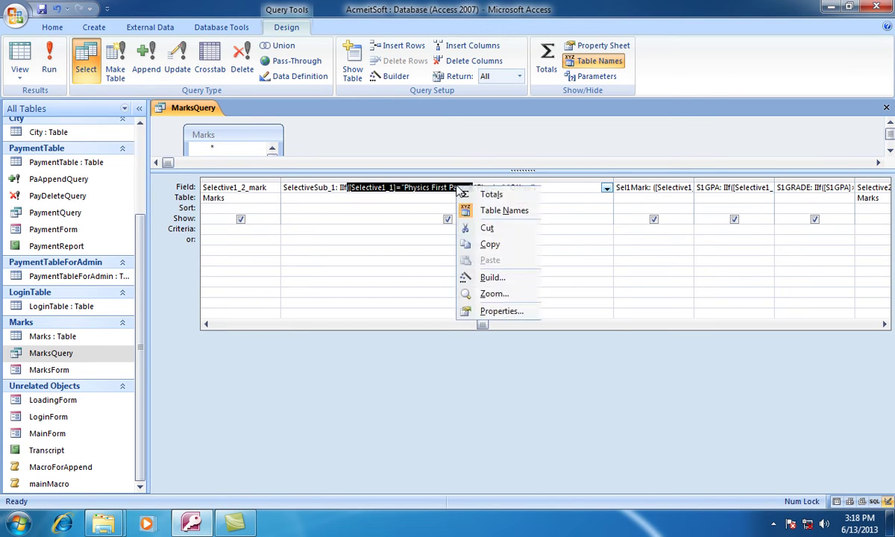
pyautogui.click(491, 249)
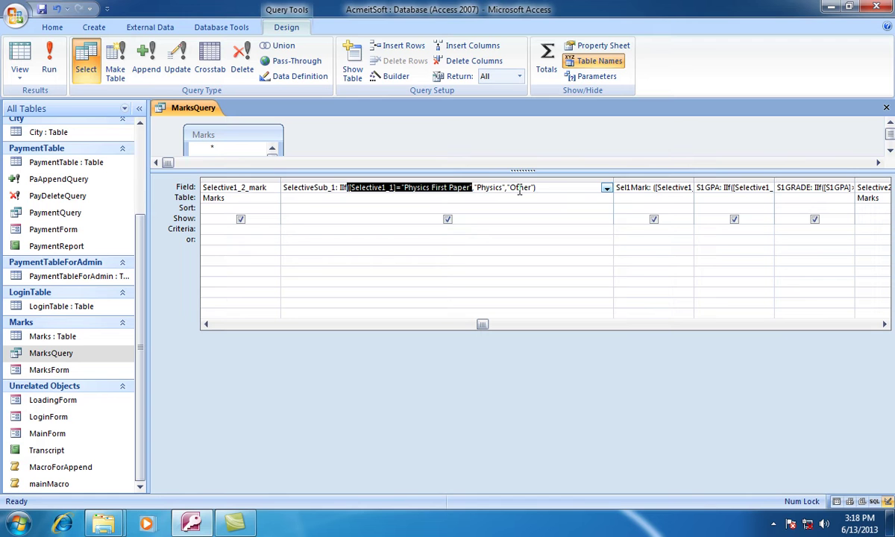
pyautogui.click(471, 188)
pyautogui.write('",')
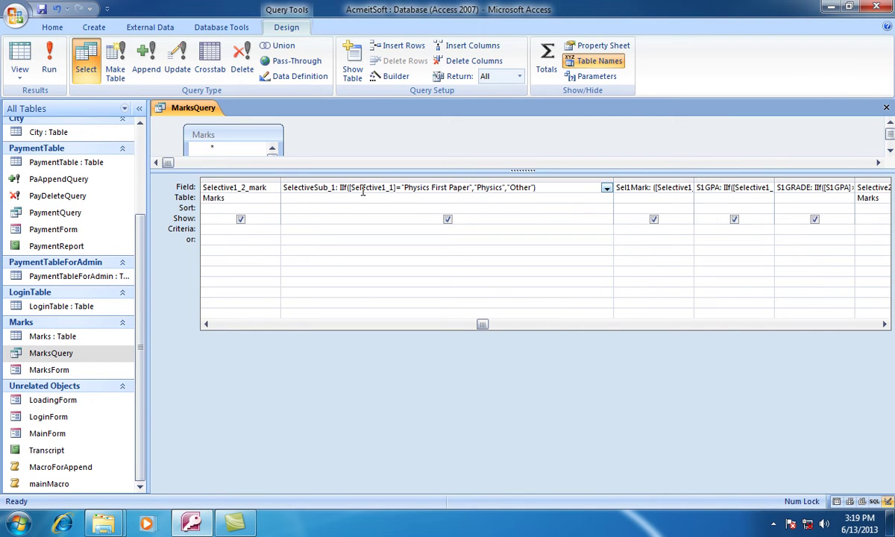
pyautogui.write('",')
pyautogui.moveTo(356, 188); pyautogui.dragTo(391, 188)
# Replace the "Other" result in the SelectiveSub_1 expression with a nested iif() containing a copied [Selective1_1] reference.
pyautogui.moveTo(508, 187); pyautogui.dragTo(532, 189)
pyautogui.write('Iif(')
pyautogui.moveTo(348, 187); pyautogui.dragTo(393, 188)
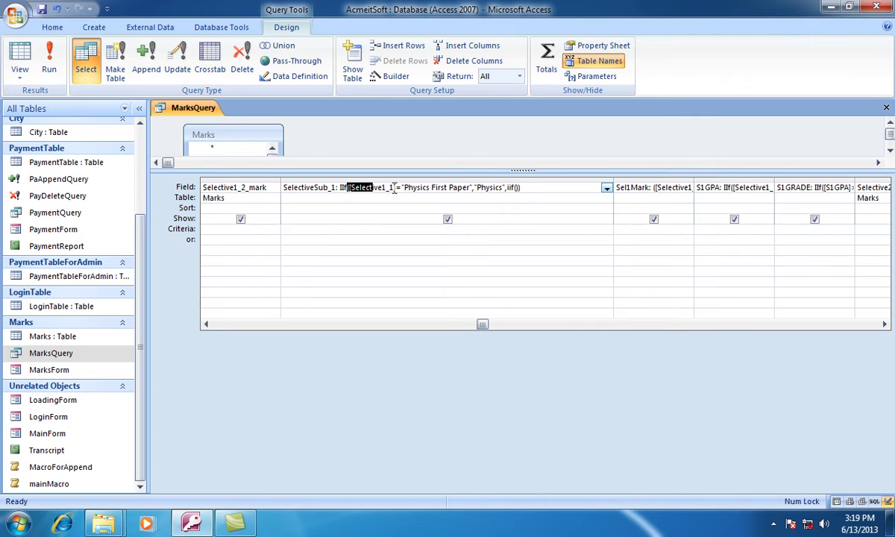
pyautogui.doubleClick(352, 188)
pyautogui.press('Left')
pyautogui.press('Right')
pyautogui.press('Right')
pyautogui.press('Right')
pyautogui.press('Right')
pyautogui.press('Right')
pyautogui.press('Right')
pyautogui.press('Right')
pyautogui.press('Right')
pyautogui.press('Right')
pyautogui.press('Right')
pyautogui.press('Right')
pyautogui.press('Right')
pyautogui.press('Right')
pyautogui.press('Right')
pyautogui.press('Right')
pyautogui.press('Right')
pyautogui.press('Right')
pyautogui.press('Right')
pyautogui.press('Right')
pyautogui.press('Right')
pyautogui.hotkey('ctrl', 'v')
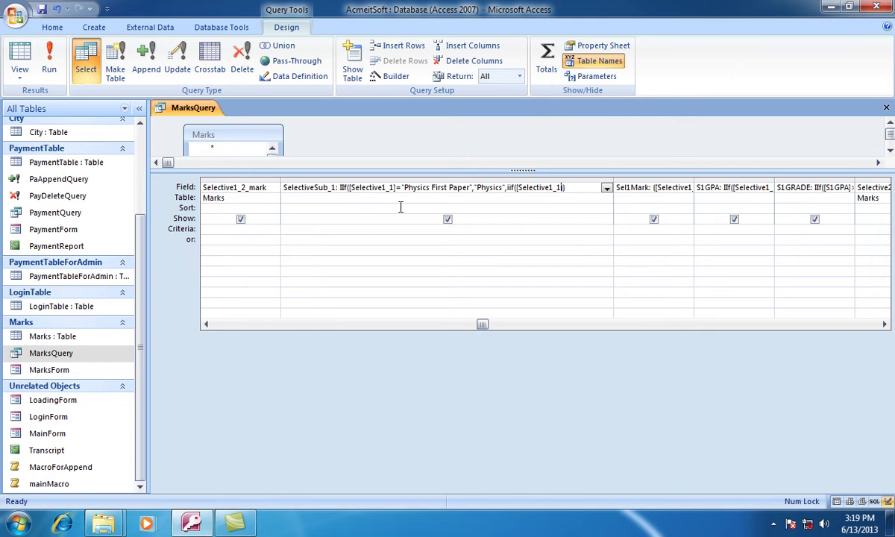
# Complete the nested condition with ="Accounting First Paper" and give it the true result "Accounting".
pyautogui.write('=""Accounting First')
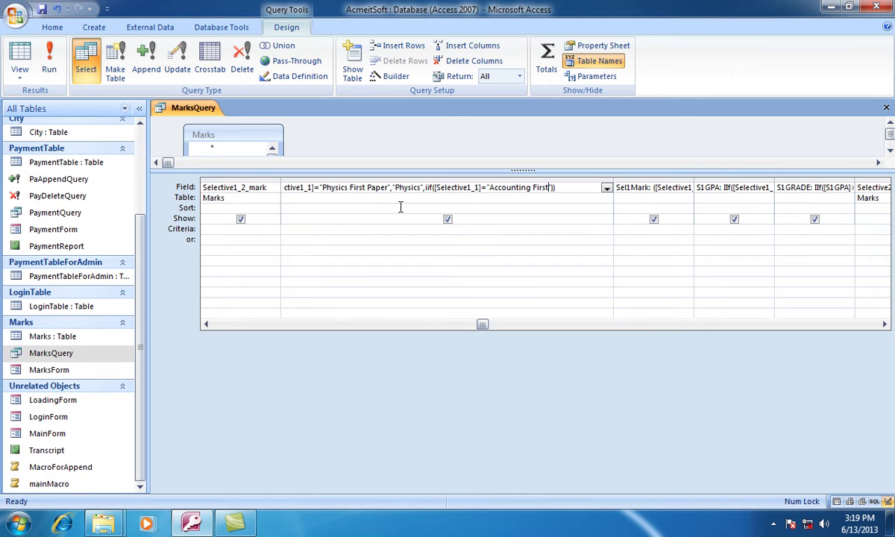
pyautogui.write(' Paper",""Accountn')
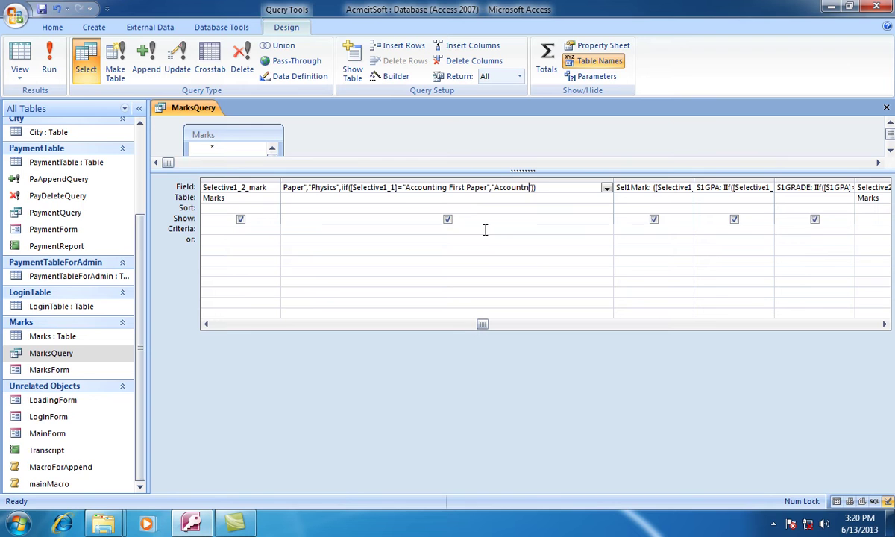
pyautogui.press('BackSpace')
pyautogui.write('ing')
# Add "Other" as the false result of the nested iif and save the query.
pyautogui.press('Right')
pyautogui.write(',""Ot')
pyautogui.press('BackSpace')
pyautogui.press('BackSpace')
pyautogui.write('Oterhe')
pyautogui.press('BackSpace')
pyautogui.press('BackSpace')
pyautogui.press('BackSpace')
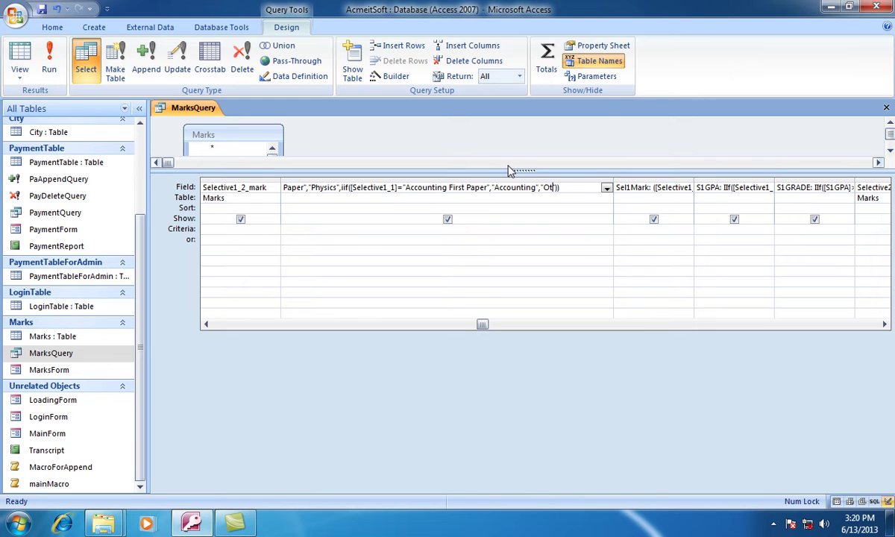
pyautogui.write('her')
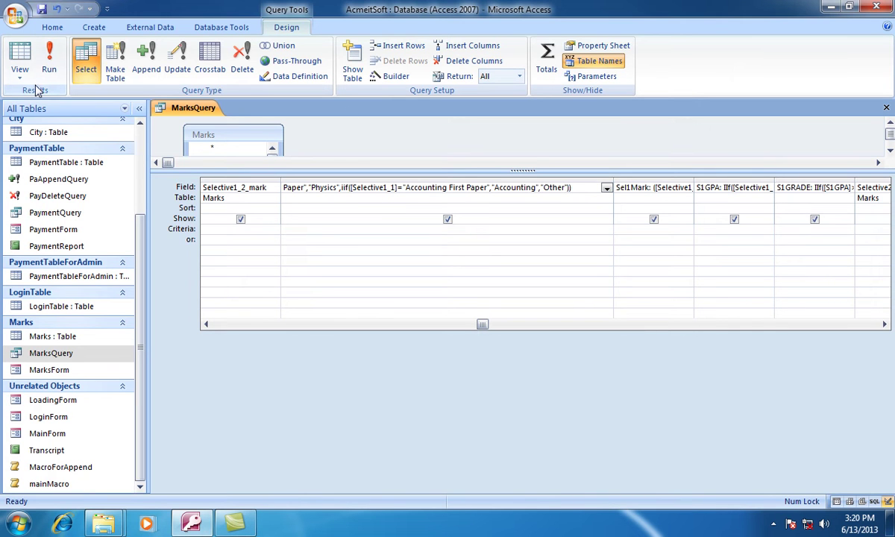
pyautogui.click(42, 10)
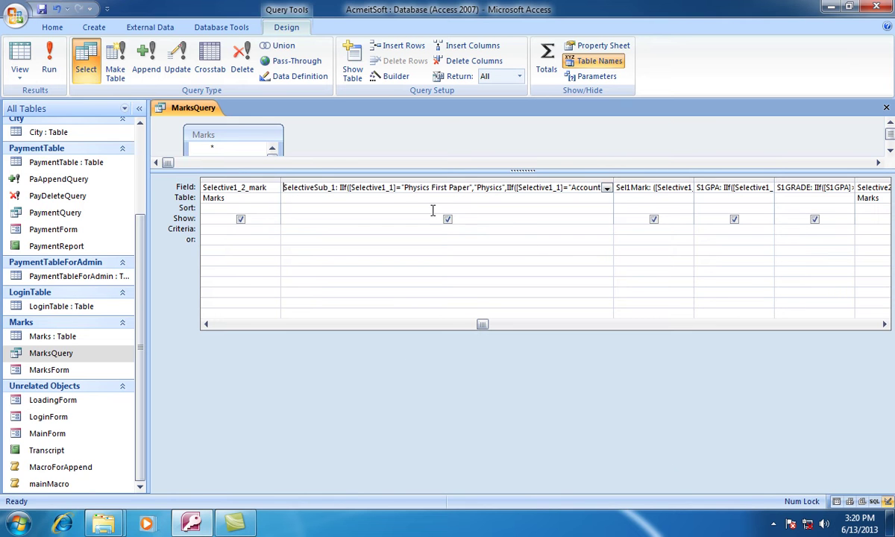
# Copy the entire SelectiveSub_1 field expression.
pyautogui.moveTo(285, 189); pyautogui.dragTo(581, 191)
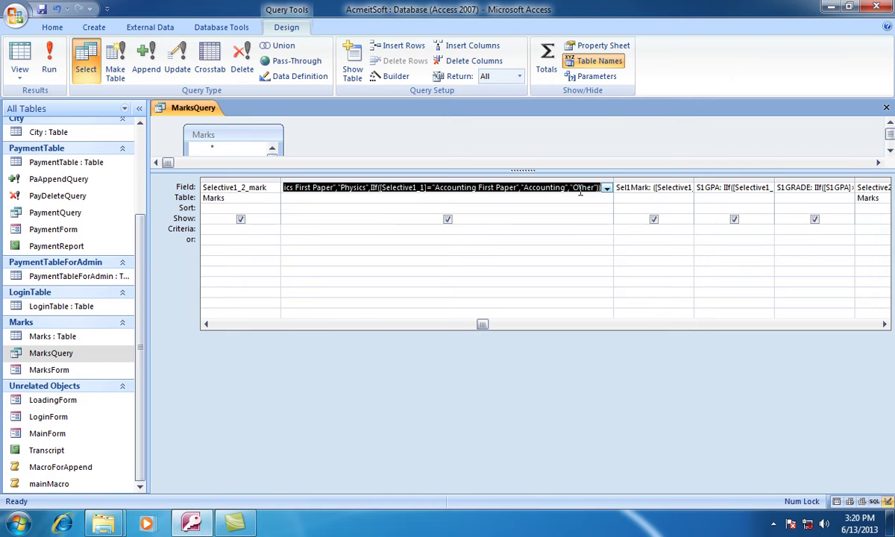
pyautogui.rightClick(543, 179)
pyautogui.click(578, 237)
# Insert a blank column before the Sel2Mark field in the query grid.
pyautogui.click(885, 325)
pyautogui.click(886, 325)
pyautogui.click(886, 326)
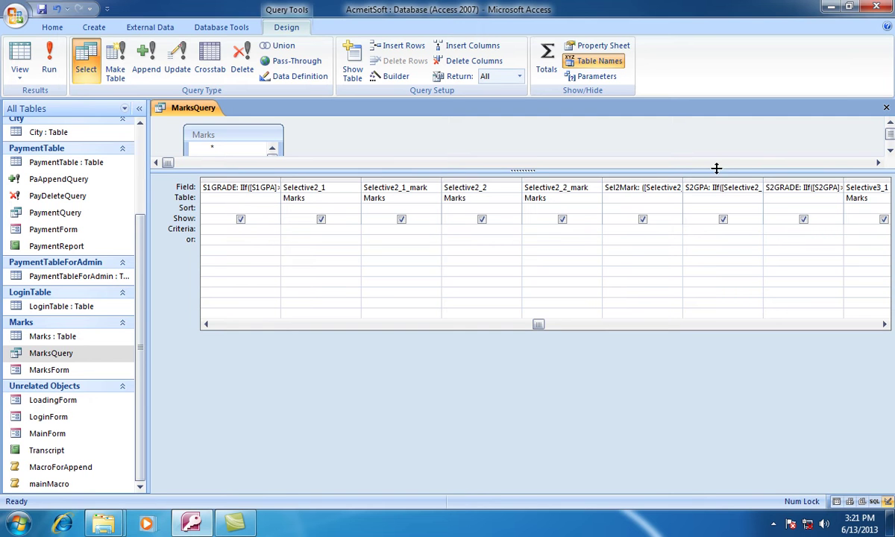
pyautogui.click(659, 179)
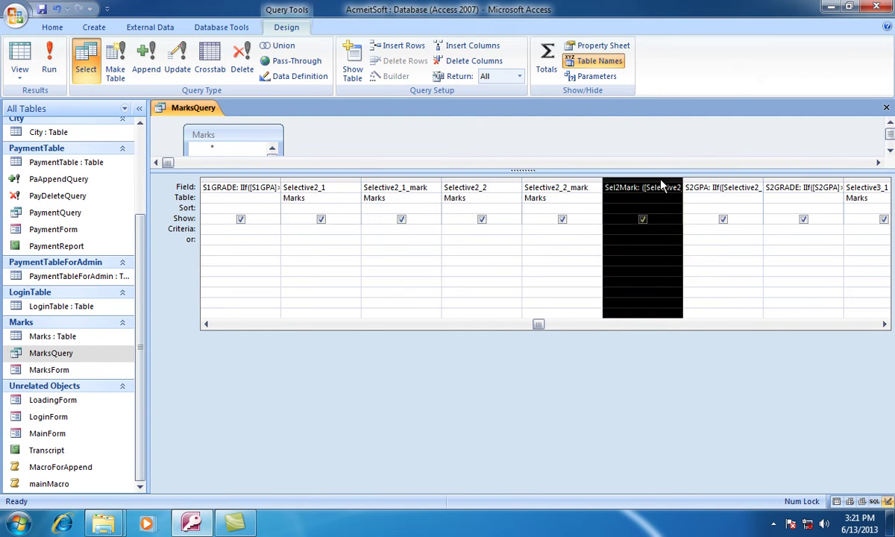
pyautogui.click(406, 51)
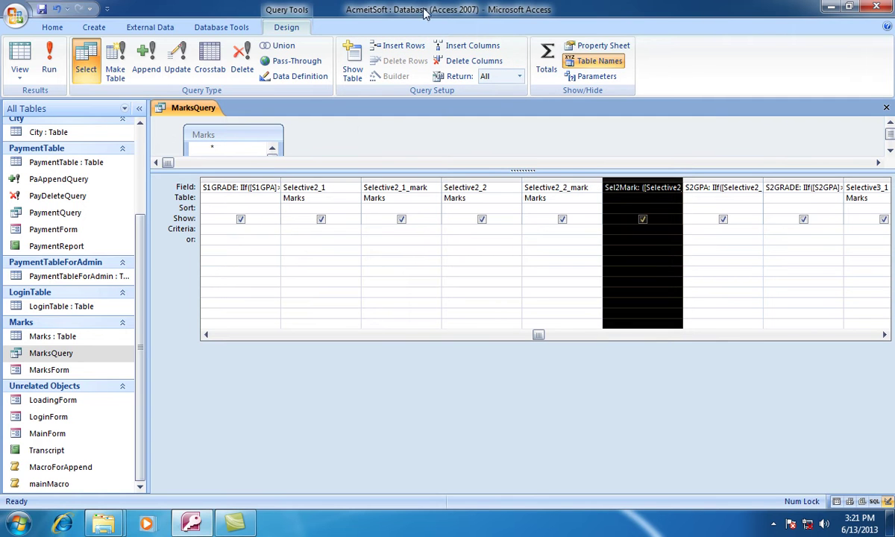
pyautogui.click(447, 48)
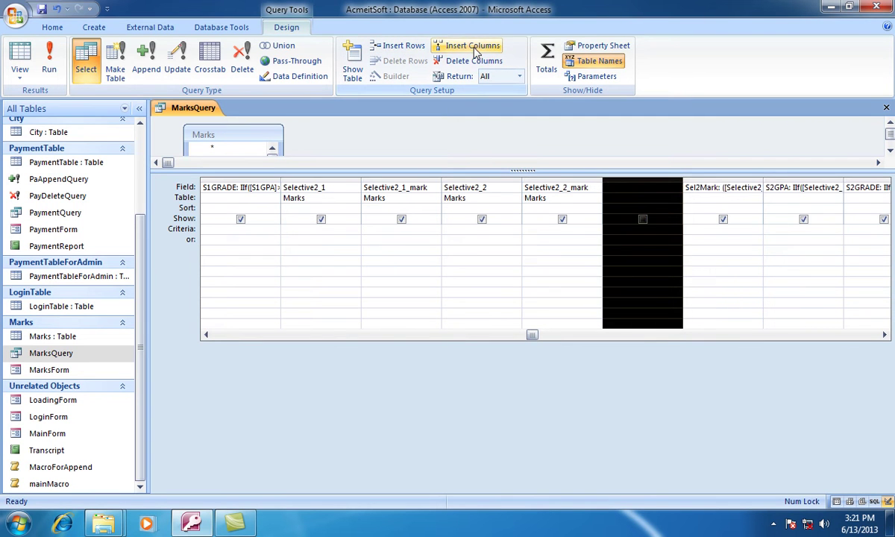
# Paste the copied expression into the blank column's field and rename it SelectiveSub_2.
pyautogui.click(641, 186)
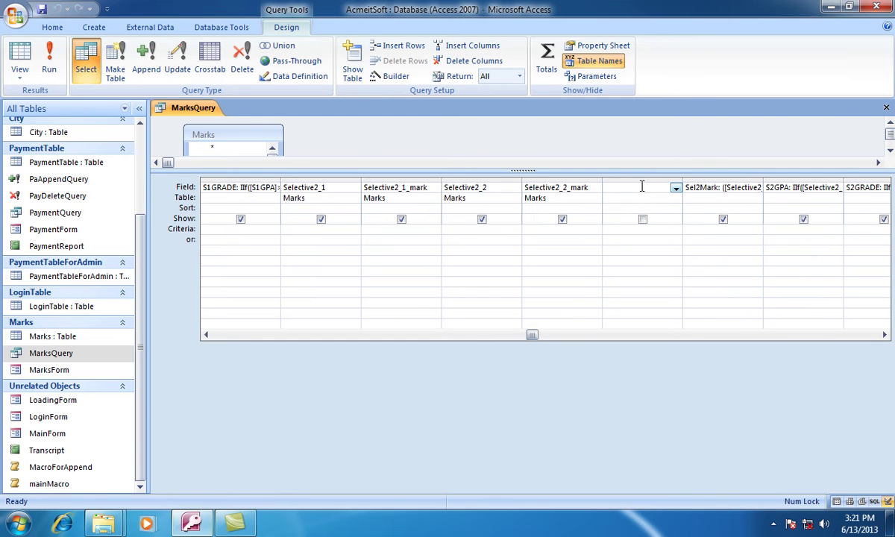
pyautogui.hotkey('ctrl', 'v')
pyautogui.press('Home')
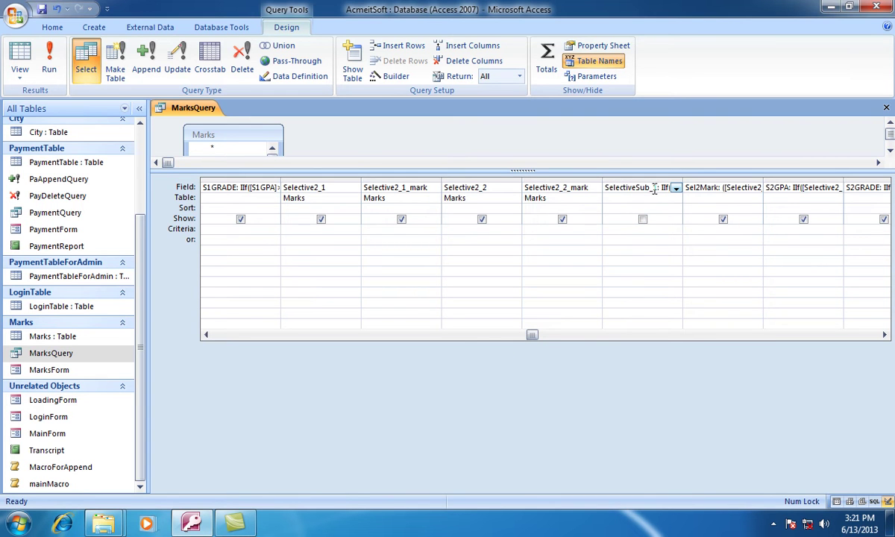
pyautogui.press('Delete')
pyautogui.write('2')
# Change the first field reference in the SelectiveSub_2 expression to [Selective2_1].
pyautogui.press('Right')
pyautogui.press('Right')
pyautogui.press('Right')
pyautogui.press('Right')
pyautogui.press('Right')
pyautogui.press('Right')
pyautogui.press('Right')
pyautogui.press('Right')
pyautogui.press('Right')
pyautogui.press('Right')
pyautogui.press('Right')
pyautogui.press('Right')
pyautogui.press('Right')
pyautogui.press('Right')
pyautogui.press('Right')
pyautogui.press('Right')
pyautogui.press('Right')
pyautogui.press('Right')
pyautogui.press('Right')
pyautogui.press('Right')
pyautogui.press('Right')
pyautogui.press('Right')
pyautogui.press('Left')
pyautogui.press('Left')
pyautogui.press('Left')
pyautogui.press('Left')
pyautogui.press('BackSpace')
pyautogui.write('2')
pyautogui.press('Right')
pyautogui.press('Right')
pyautogui.press('Right')
pyautogui.press('Right')
pyautogui.press('Right')
pyautogui.press('Right')
pyautogui.press('Right')
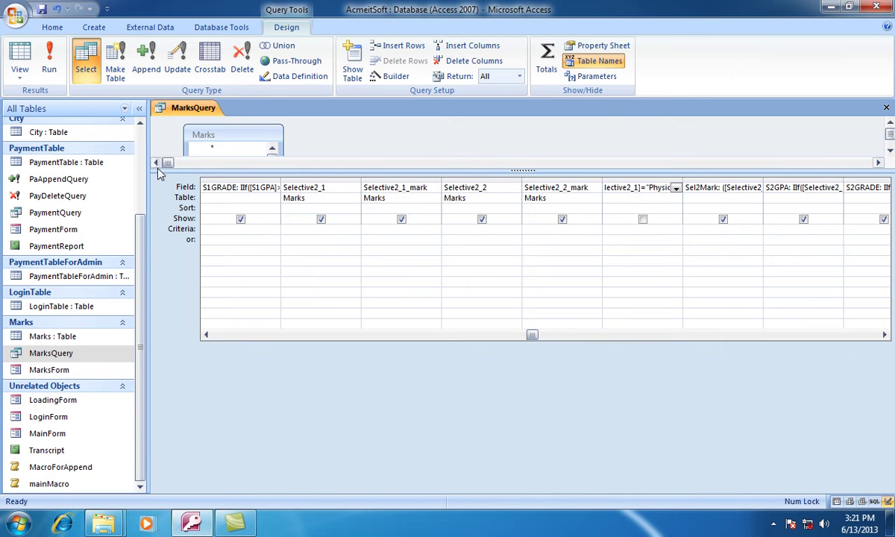
# Open the Marks table and copy the word "Camistry" from the first record's Selective2_1 field.
pyautogui.click(66, 338)
pyautogui.doubleClick(67, 341)
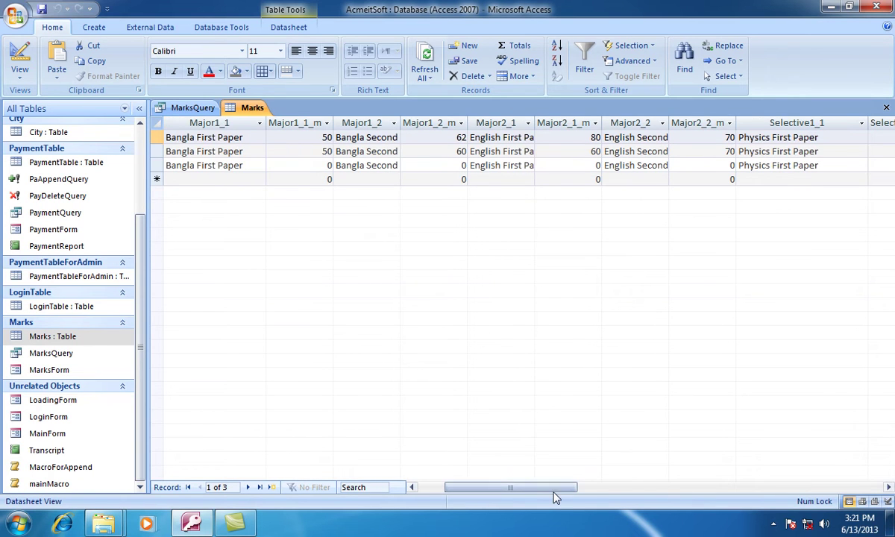
pyautogui.moveTo(545, 494); pyautogui.dragTo(566, 494)
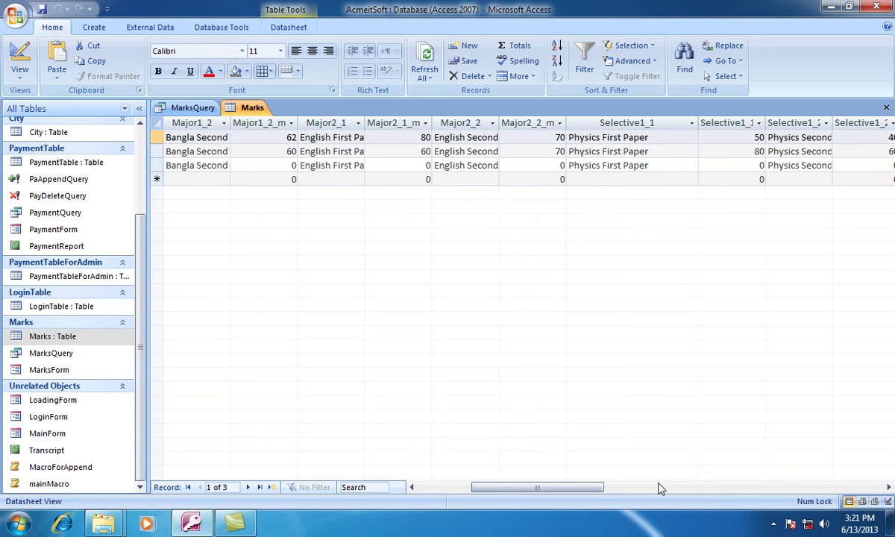
pyautogui.moveTo(585, 487); pyautogui.dragTo(647, 487)
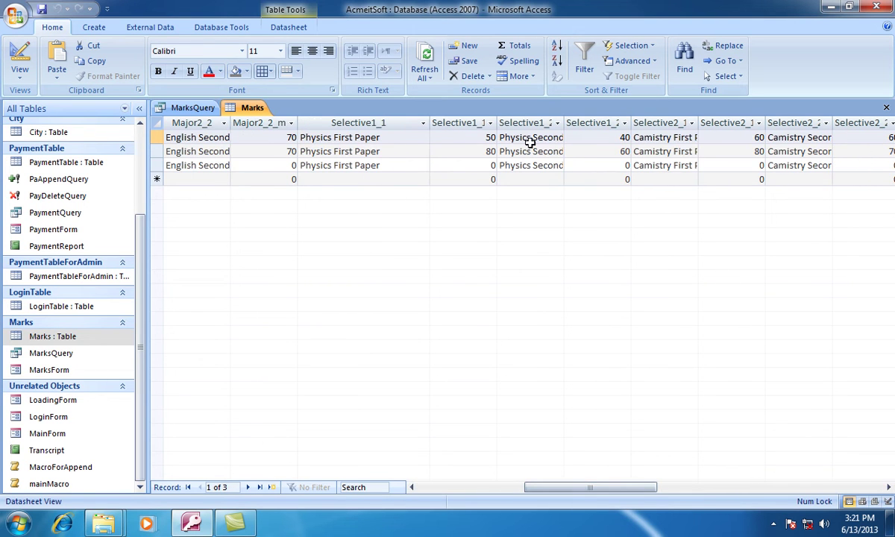
pyautogui.doubleClick(637, 140)
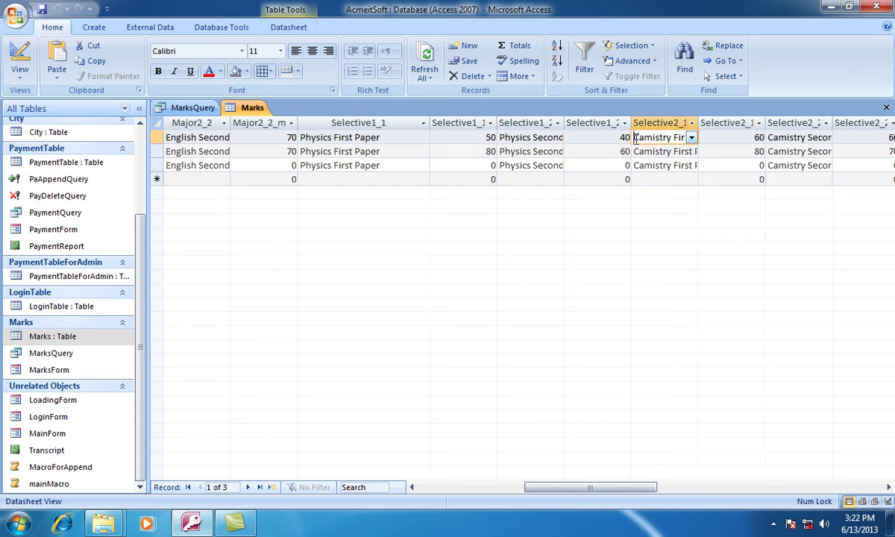
pyautogui.rightClick(636, 139)
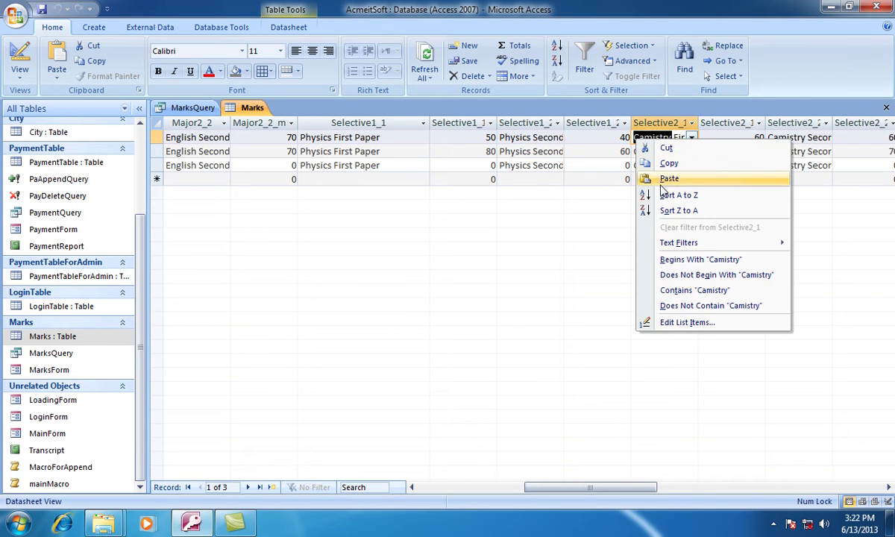
pyautogui.click(664, 162)
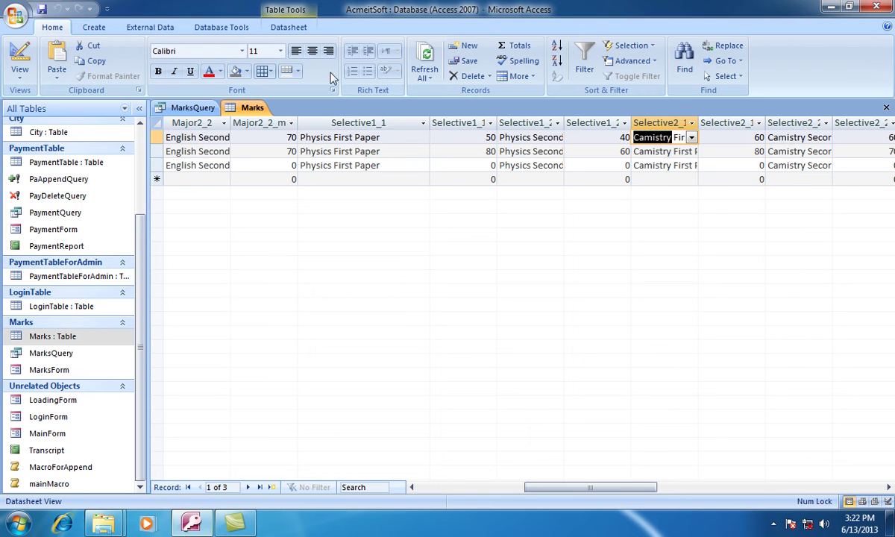
# Return to MarksQuery and replace "Physics" with "Camistry" in the first condition of the SelectiveSub_2 expression.
pyautogui.click(179, 107)
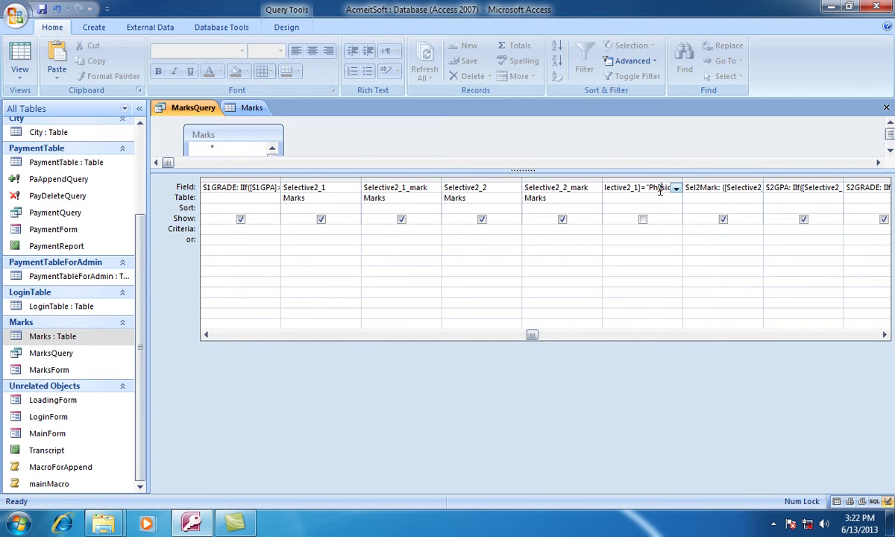
pyautogui.doubleClick(659, 185)
pyautogui.rightClick(659, 186)
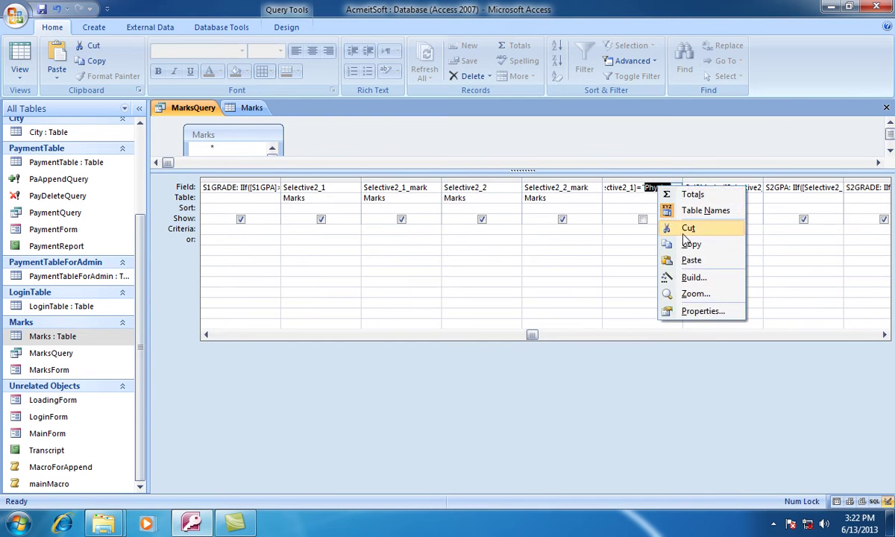
pyautogui.click(691, 260)
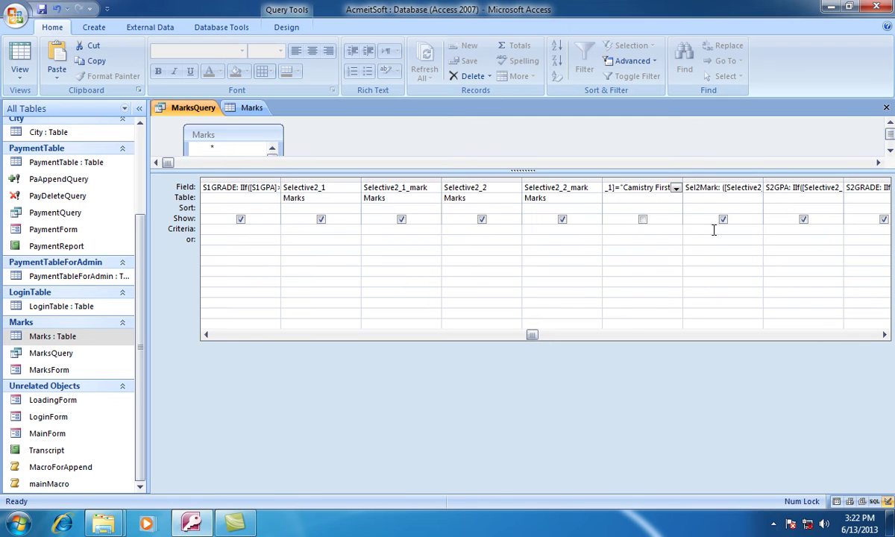
# Replace the first result value in the SelectiveSub_2 expression with "Camistry".
pyautogui.press('Right')
pyautogui.press('Right')
pyautogui.press('Right')
pyautogui.press('Right')
pyautogui.press('Right')
pyautogui.press('Right')
pyautogui.press('Right')
pyautogui.press('Right')
pyautogui.press('Right')
pyautogui.press('Right')
pyautogui.press('Right')
pyautogui.press('Right')
pyautogui.press('Right')
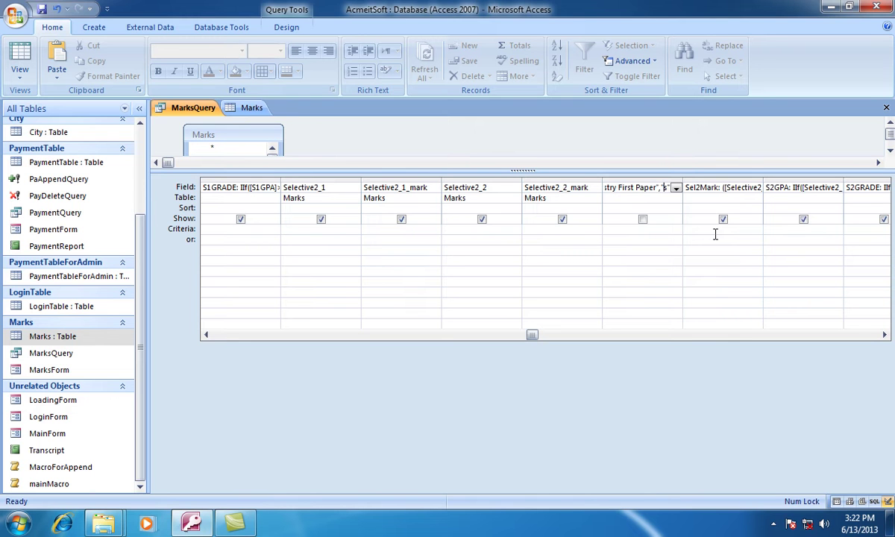
# Change the field reference in the second condition of the SelectiveSub_2 expression to [Selective2_1].
pyautogui.press('Right')
pyautogui.press('Right')
pyautogui.press('Right')
pyautogui.press('Right')
pyautogui.press('Right')
pyautogui.press('Right')
pyautogui.press('Right')
pyautogui.press('Right')
pyautogui.press('Right')
pyautogui.press('Right')
pyautogui.press('Right')
pyautogui.press('Right')
pyautogui.press('Right')
pyautogui.press('Right')
pyautogui.press('Right')
pyautogui.press('Right')
pyautogui.press('Right')
pyautogui.press('Right')
pyautogui.press('Right')
pyautogui.press('Right')
pyautogui.press('Right')
pyautogui.press('Right')
pyautogui.press('Right')
pyautogui.press('Right')
pyautogui.press('Right')
pyautogui.press('Right')
pyautogui.press('Right')
pyautogui.press('Right')
pyautogui.press('Right')
pyautogui.press('Right')
pyautogui.press('Right')
pyautogui.press('Right')
pyautogui.press('BackSpace')
pyautogui.press('BackSpace')
pyautogui.write('2')
# Widen the SelectiveSub_2 column and make the second condition compare against "Management First Paper".
pyautogui.press('Right')
pyautogui.press('Right')
pyautogui.press('Right')
pyautogui.press('Right')
pyautogui.press('Right')
pyautogui.press('Right')
pyautogui.press('Right')
pyautogui.press('Right')
pyautogui.press('Right')
pyautogui.press('Right')
pyautogui.press('Right')
pyautogui.press('Right')
pyautogui.doubleClick(683, 180)
pyautogui.moveTo(680, 186); pyautogui.dragTo(722, 186)
pyautogui.write('Manage')
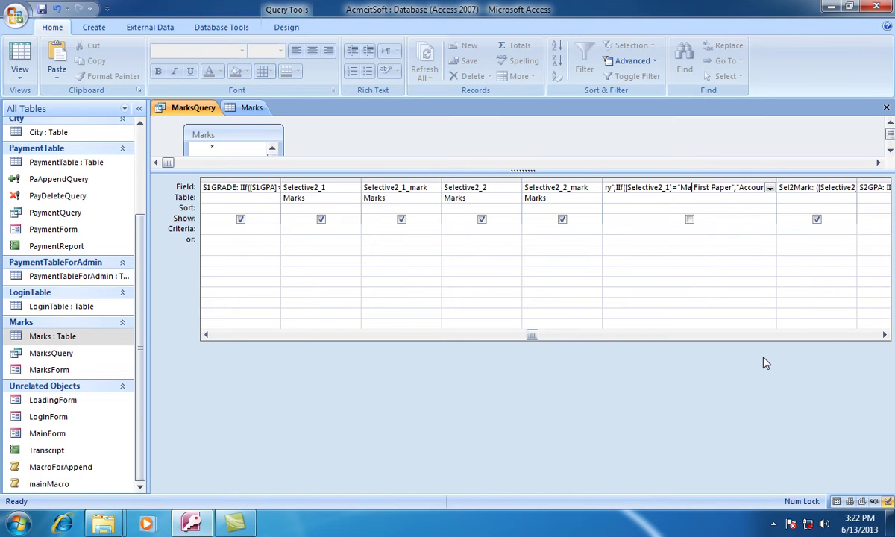
pyautogui.write('ment')
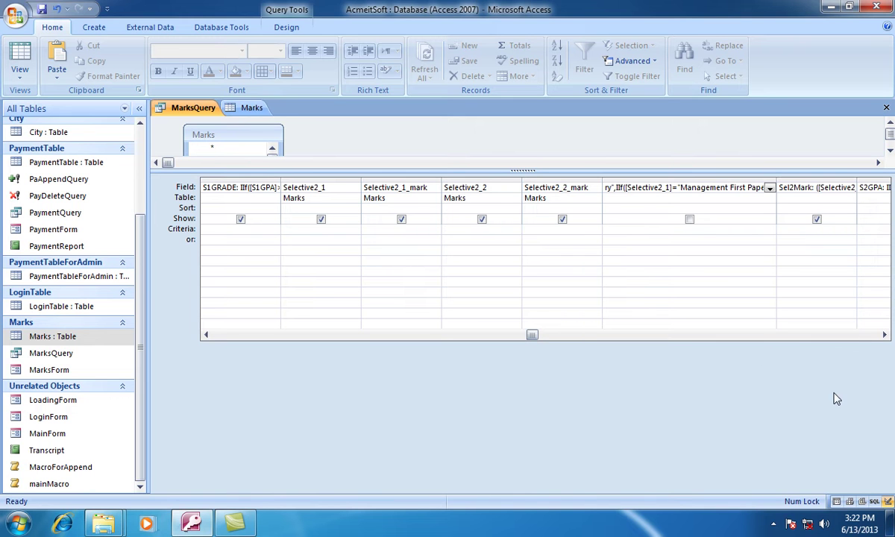
# Widen the column further and replace the "Accounting" result in the SelectiveSub_2 expression with "Management".
pyautogui.click(885, 335)
pyautogui.click(886, 336)
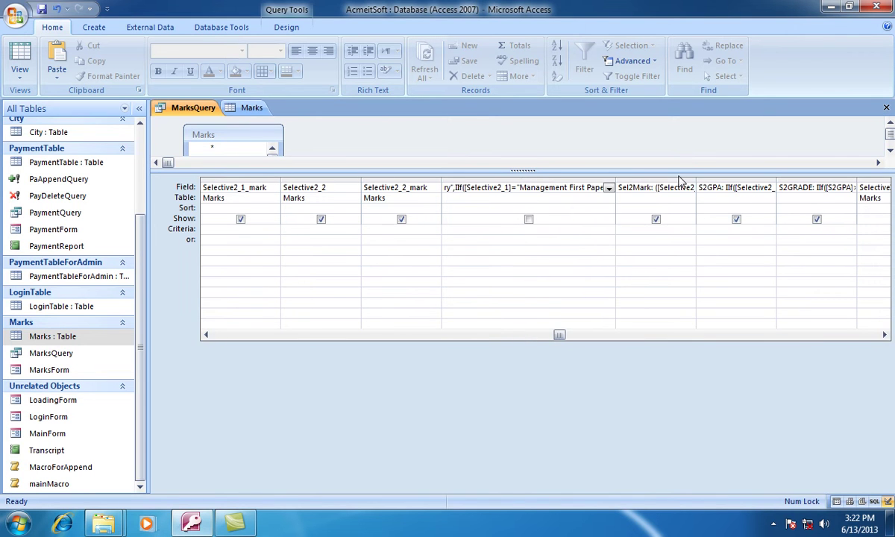
pyautogui.moveTo(617, 179); pyautogui.dragTo(668, 179)
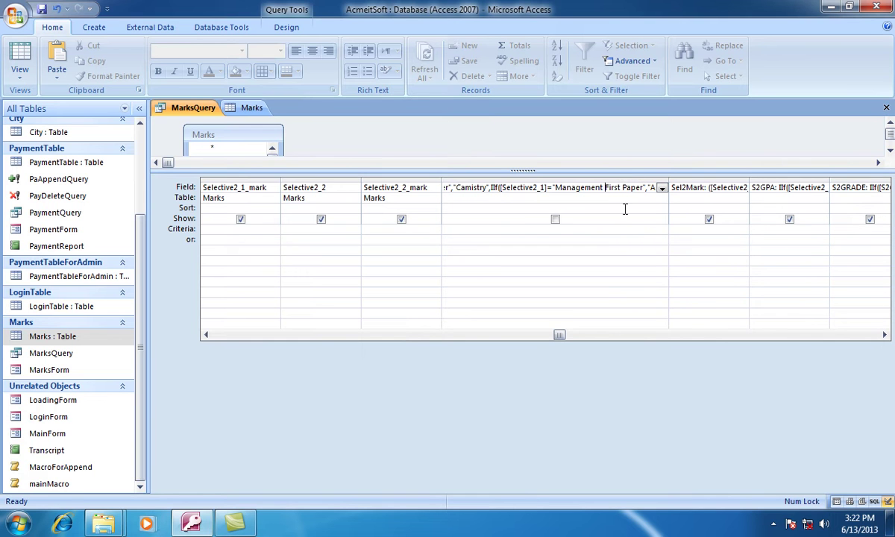
pyautogui.press('Right')
pyautogui.press('Right')
pyautogui.press('Right')
pyautogui.press('Right')
pyautogui.press('Right')
pyautogui.press('Right')
pyautogui.press('Right')
pyautogui.press('Right')
pyautogui.press('Right')
pyautogui.press('Right')
pyautogui.press('Right')
pyautogui.press('Right')
pyautogui.press('Right')
pyautogui.press('Right')
pyautogui.press('Right')
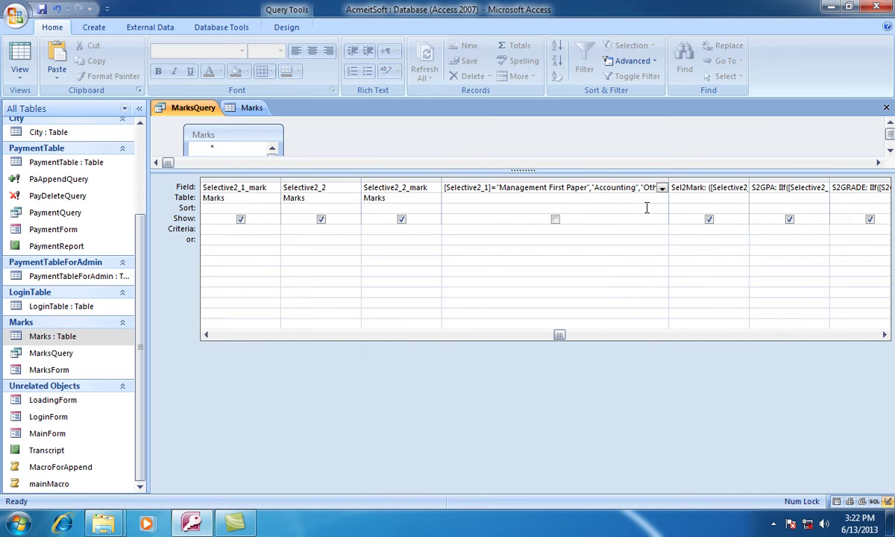
pyautogui.doubleClick(617, 187)
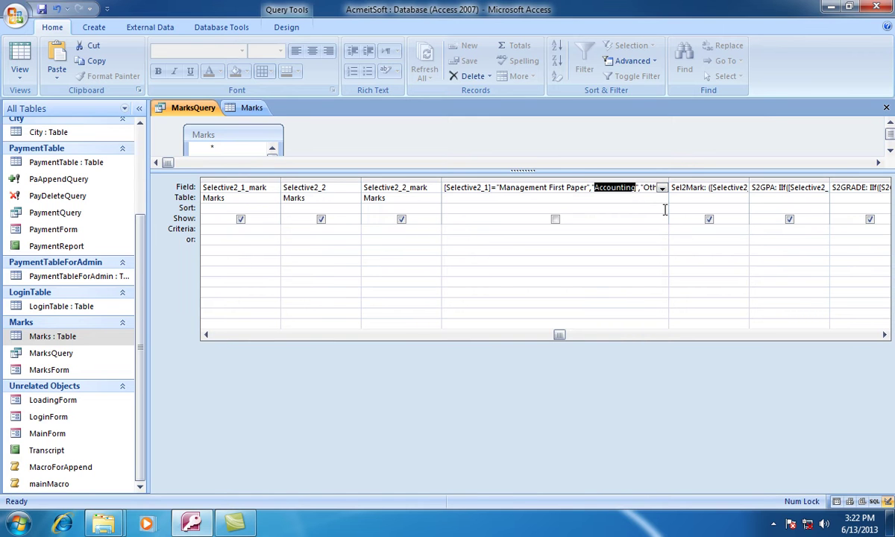
pyautogui.write('Managem')
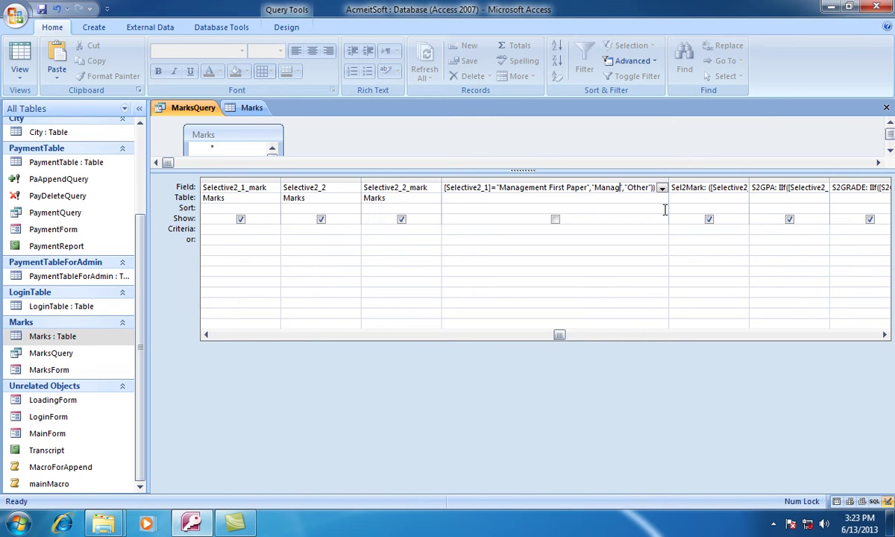
pyautogui.write('ent')
# Widen the SelectiveSub_2 column again and copy its entire expression.
pyautogui.hscroll(1, 831, 315)
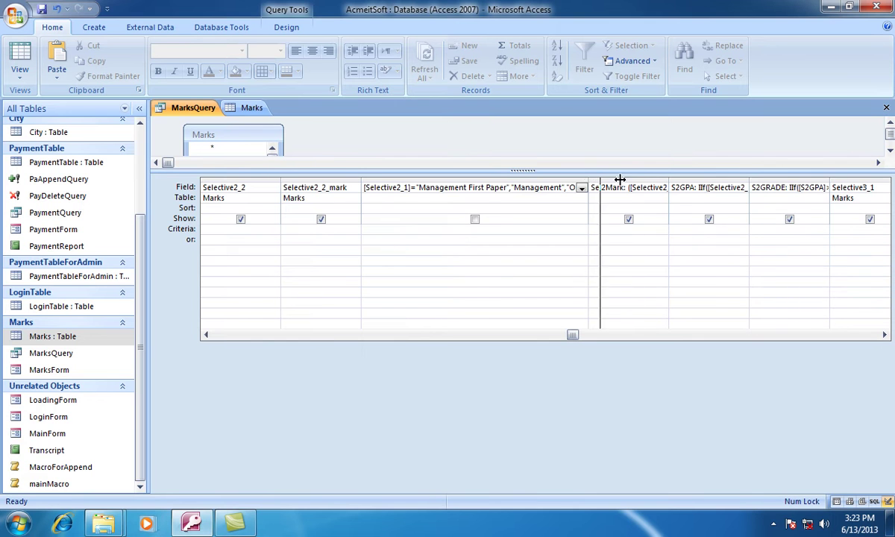
pyautogui.doubleClick(586, 180)
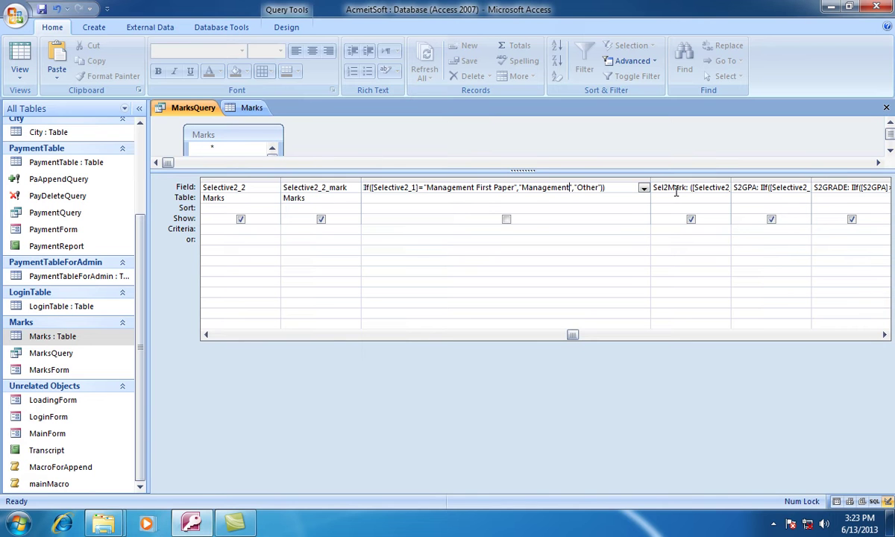
pyautogui.moveTo(586, 189); pyautogui.dragTo(290, 186)
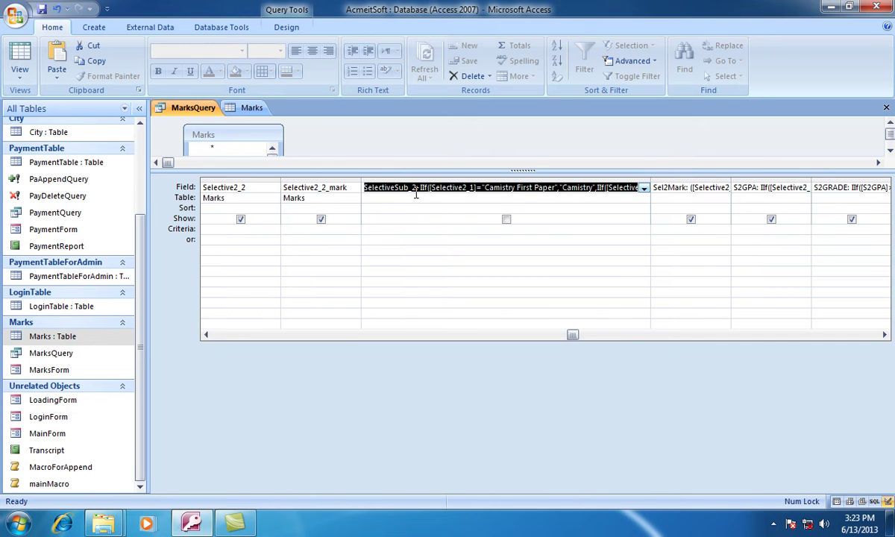
pyautogui.press('Tab')
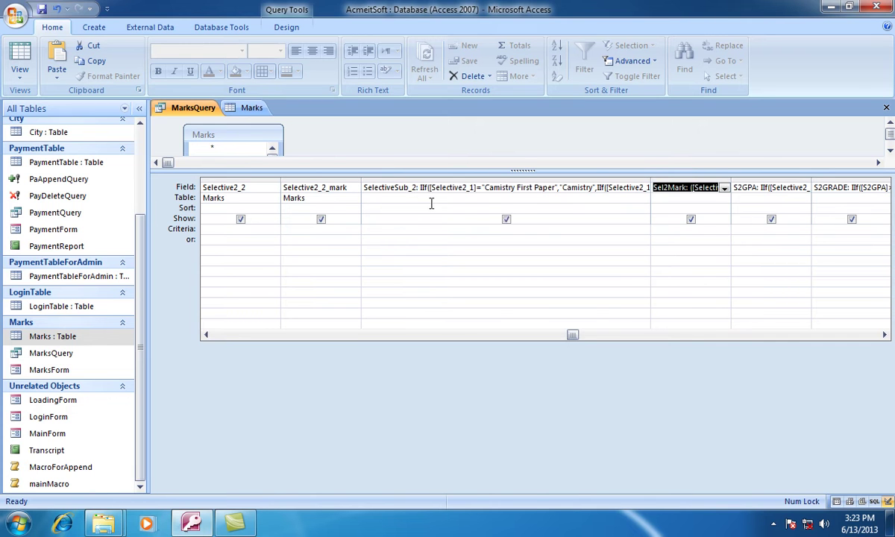
# Insert a blank column before Selective3_2_mark in the MarksQuery design grid.
pyautogui.press('Tab')
pyautogui.press('Tab')
pyautogui.press('Tab')
pyautogui.press('Tab')
pyautogui.press('Tab')
pyautogui.press('Tab')
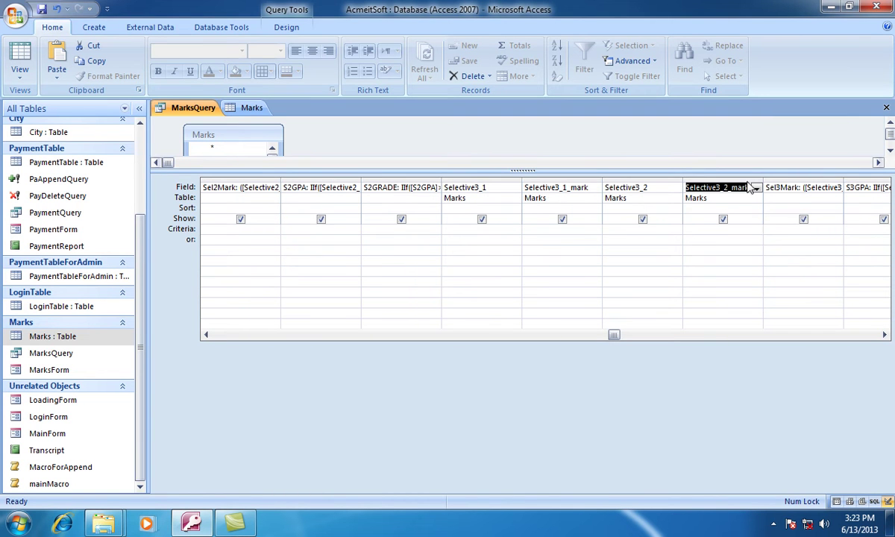
pyautogui.click(699, 178)
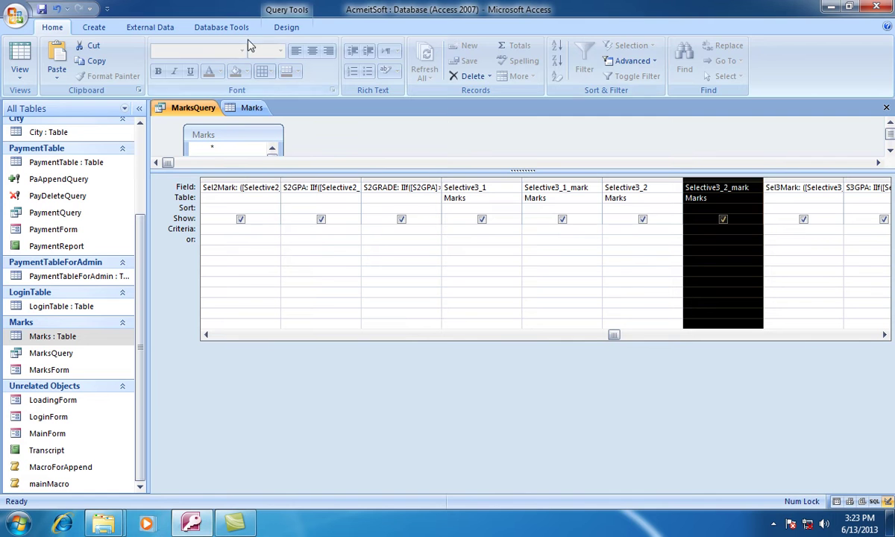
pyautogui.click(287, 27)
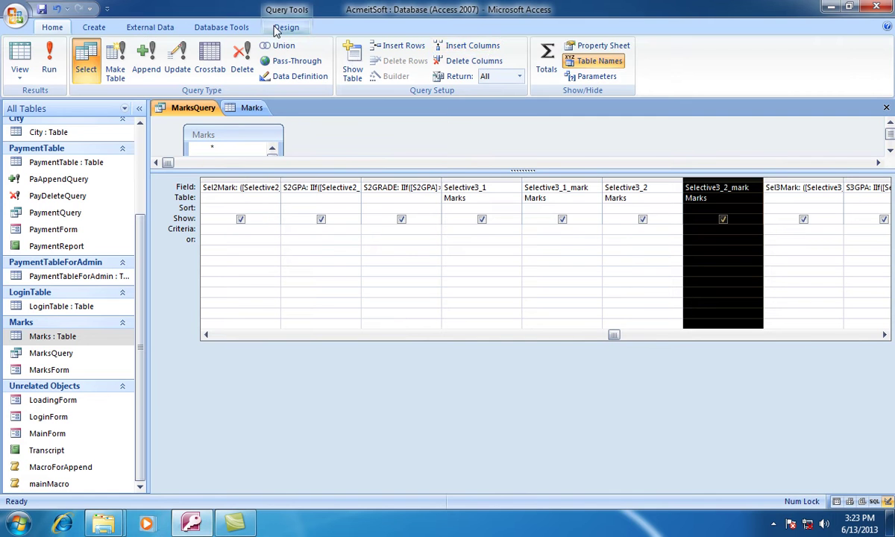
pyautogui.click(470, 46)
pyautogui.click(704, 188)
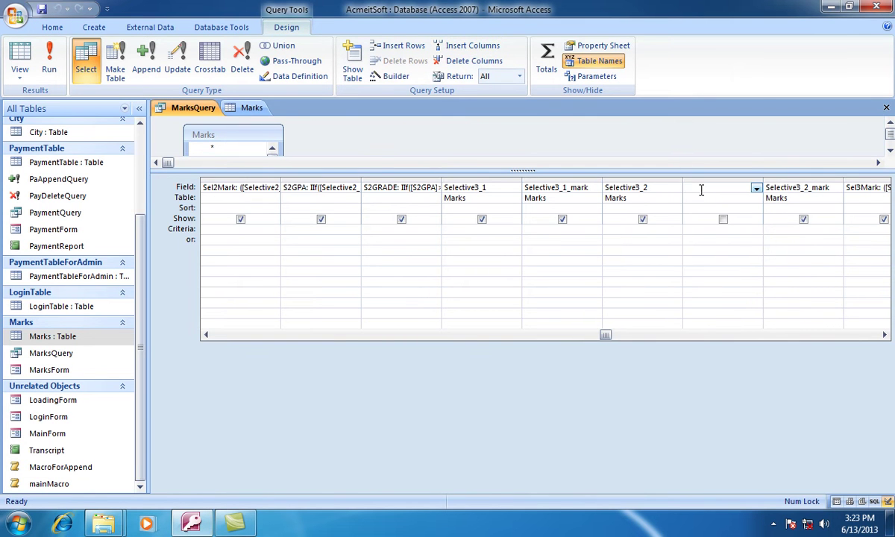
# Paste the copied expression into the blank column's field and rename it SelectiveSub_3.
pyautogui.hotkey('ctrl', 'v')
pyautogui.press('Home')
pyautogui.press('Right')
pyautogui.press('Right')
pyautogui.press('Right')
pyautogui.press('Right')
pyautogui.press('Right')
pyautogui.press('Right')
pyautogui.press('Right')
pyautogui.press('Right')
pyautogui.press('Right')
pyautogui.press('Right')
pyautogui.press('Right')
pyautogui.press('Right')
pyautogui.press('Right')
pyautogui.press('Right')
pyautogui.press('BackSpace')
pyautogui.write('3')
# Widen the SelectiveSub_3 column and put the missing colon back after the field name.
pyautogui.moveTo(761, 180); pyautogui.dragTo(821, 180)
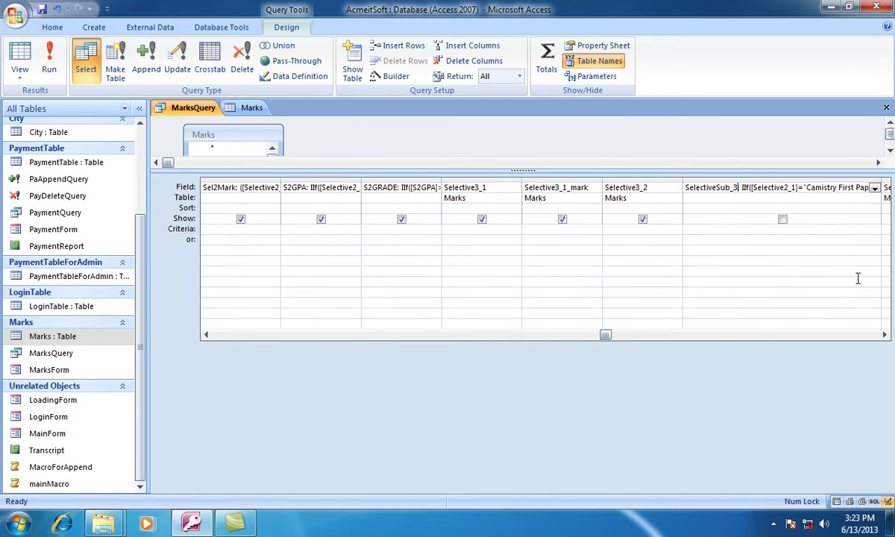
pyautogui.click(883, 335)
pyautogui.click(883, 335)
pyautogui.click(883, 335)
pyautogui.click(883, 335)
pyautogui.click(883, 334)
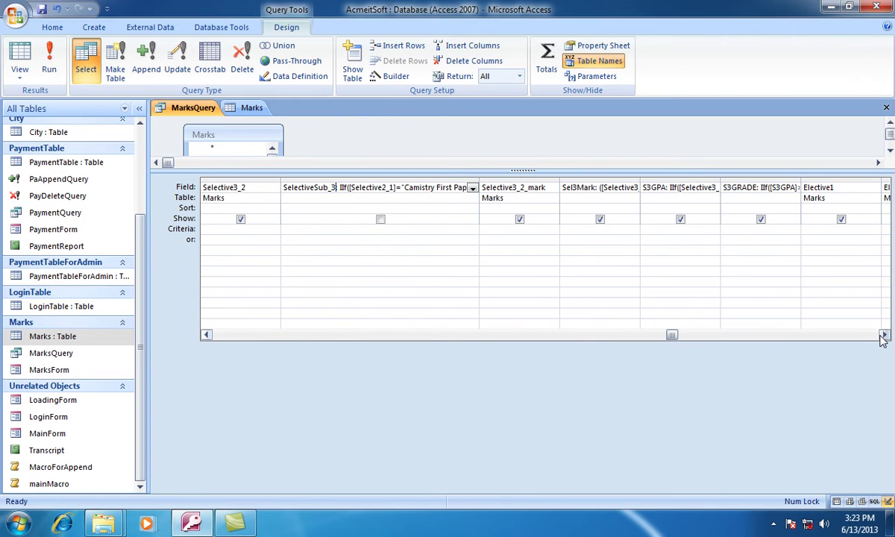
pyautogui.click(883, 335)
pyautogui.moveTo(399, 179); pyautogui.dragTo(557, 180)
pyautogui.write(':')
# Switch to the Marks table and copy "Bootany" from the first record's Selective3_1 field.
pyautogui.moveTo(325, 187); pyautogui.dragTo(394, 187)
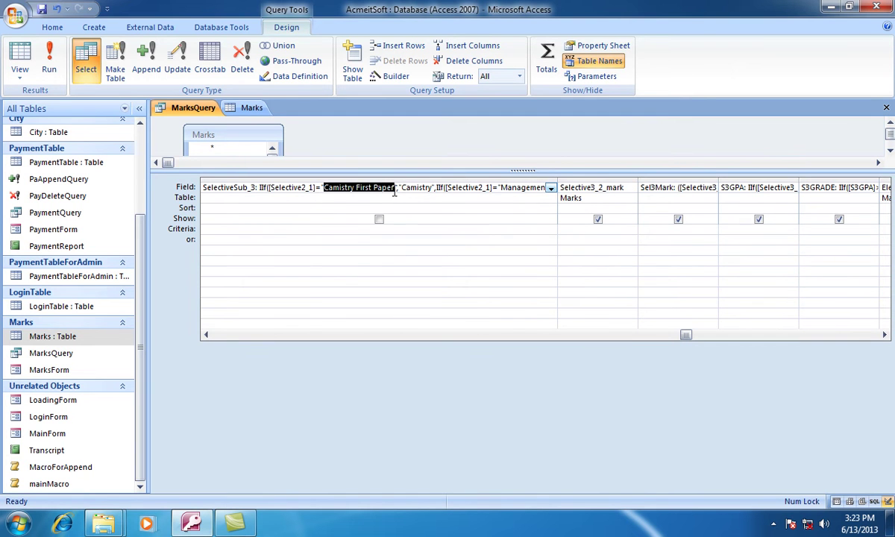
pyautogui.click(244, 110)
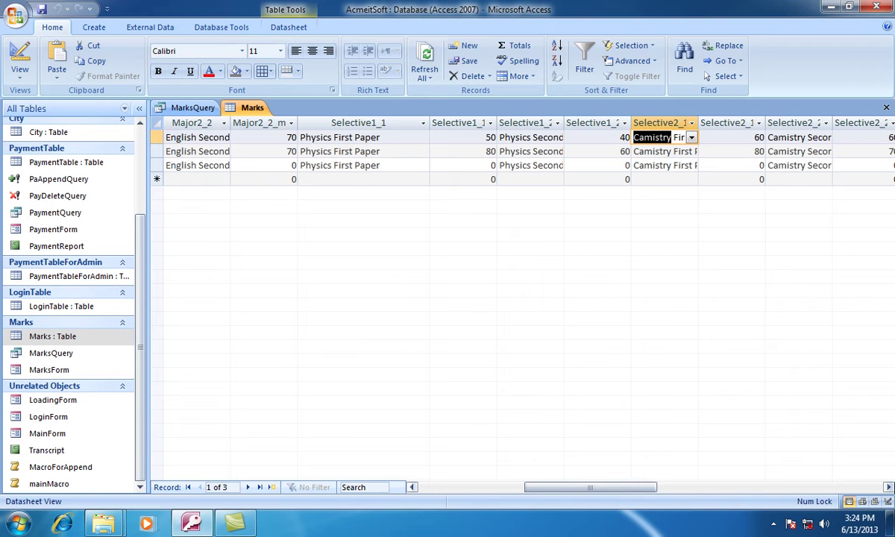
pyautogui.click(890, 487)
pyautogui.click(889, 487)
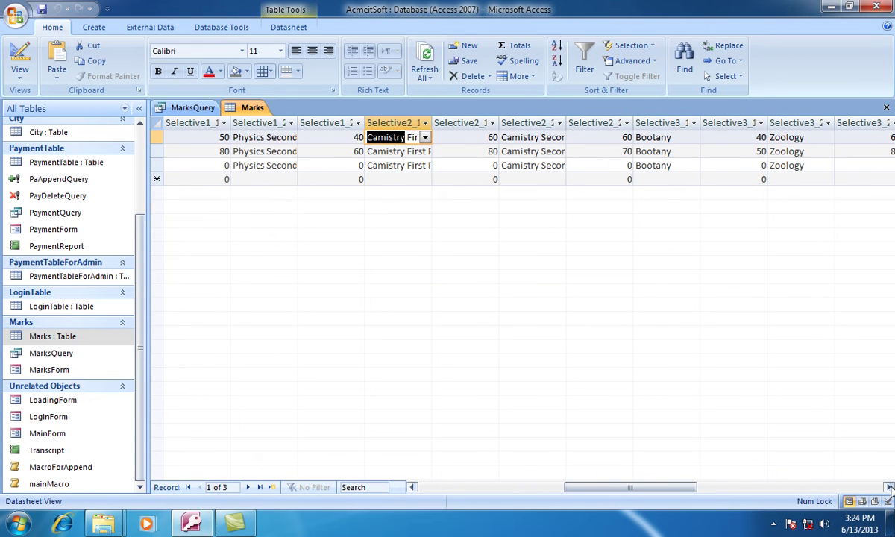
pyautogui.click(656, 139)
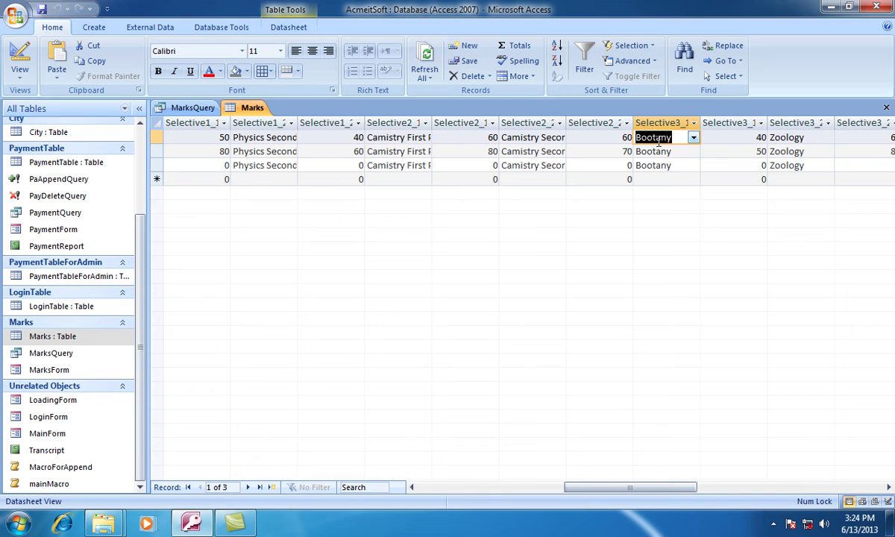
pyautogui.rightClick(659, 144)
pyautogui.click(681, 167)
# Return to MarksQuery and change the first field reference in the SelectiveSub_3 expression to [Selective3_1].
pyautogui.click(191, 107)
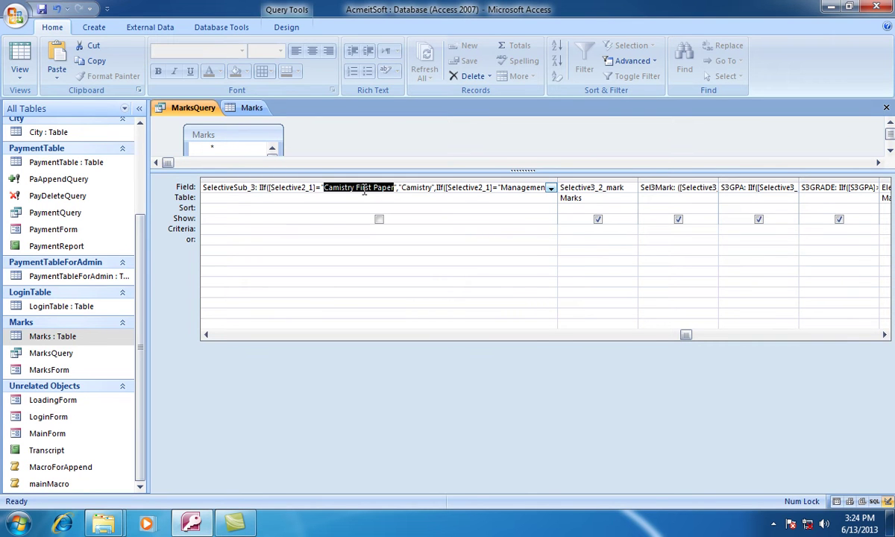
pyautogui.click(299, 188)
pyautogui.press('BackSpace')
pyautogui.write('3')
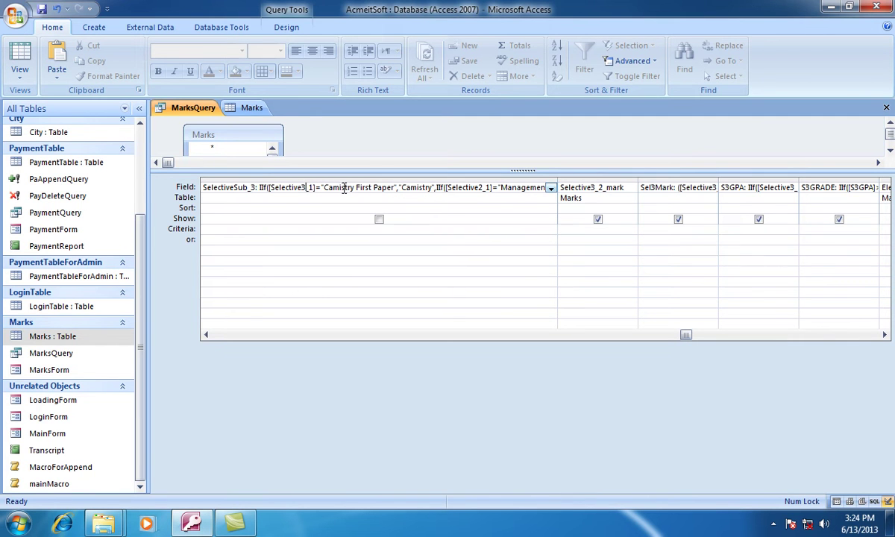
# Set the first condition of the SelectiveSub_3 expression to compare with "Bootany" and return "Biology".
pyautogui.moveTo(324, 182); pyautogui.dragTo(374, 181)
pyautogui.write('Bootany')
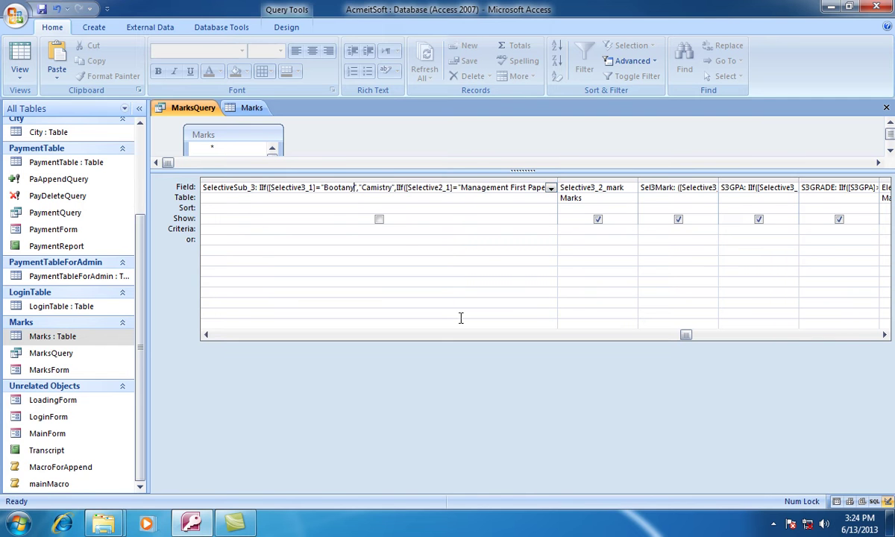
pyautogui.doubleClick(365, 187)
pyautogui.write('Biology')
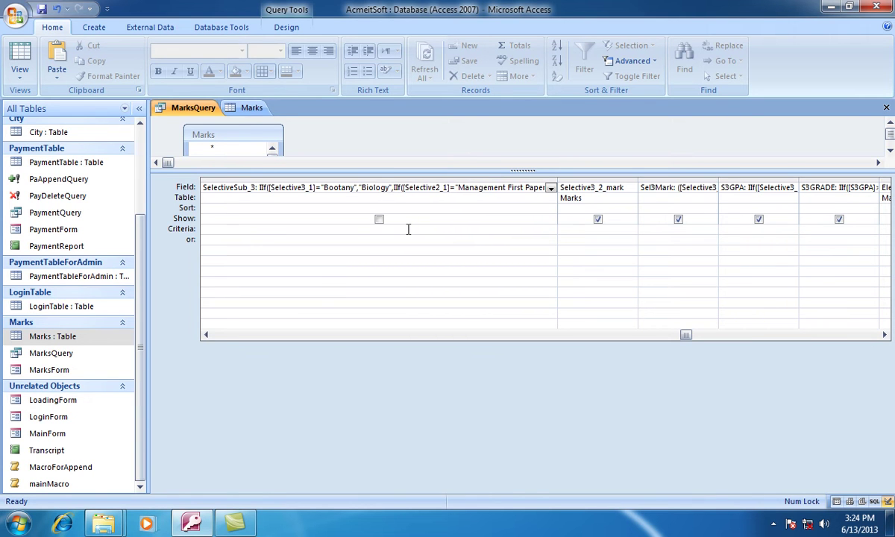
# Change the second condition of the SelectiveSub_3 expression to compare [Selective3_1] with "Business Studies".
pyautogui.click(438, 188)
pyautogui.moveTo(457, 187); pyautogui.dragTo(510, 182)
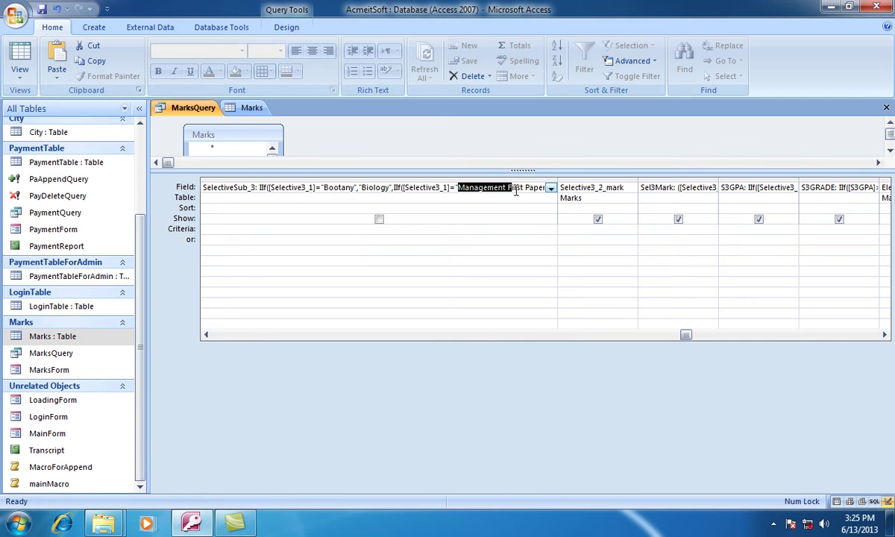
pyautogui.press('Delete')
pyautogui.press('Delete')
pyautogui.press('Delete')
pyautogui.press('Delete')
pyautogui.press('Delete')
pyautogui.press('Delete')
pyautogui.press('Delete')
pyautogui.press('Delete')
pyautogui.press('Delete')
pyautogui.press('Delete')
pyautogui.press('Delete')
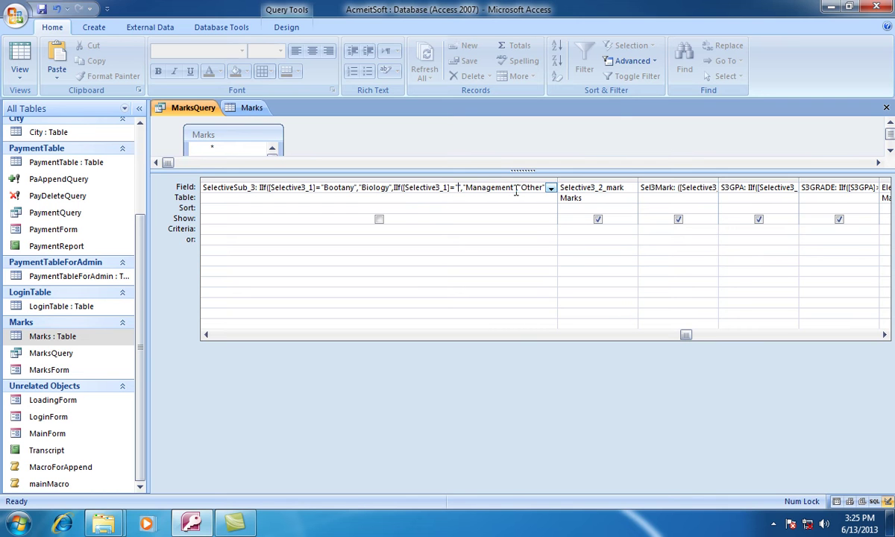
pyautogui.write('Busin')
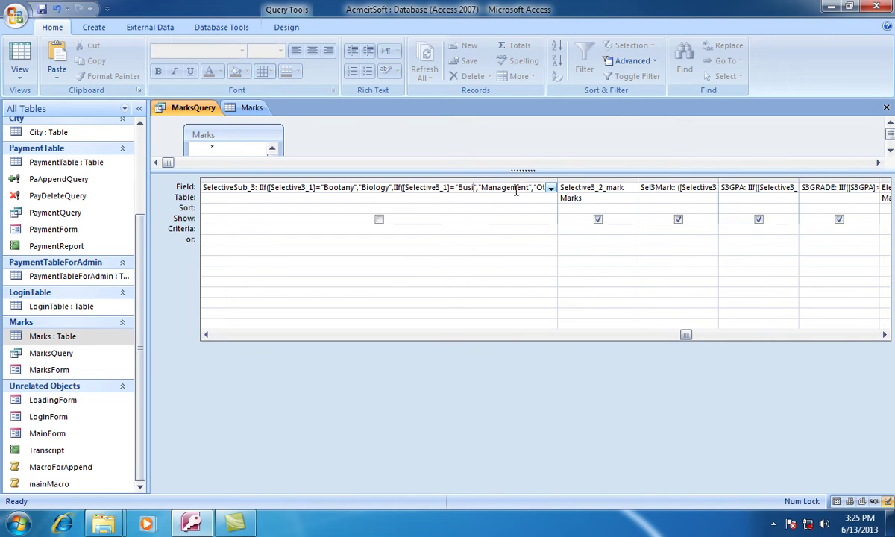
pyautogui.write('ess Studies')
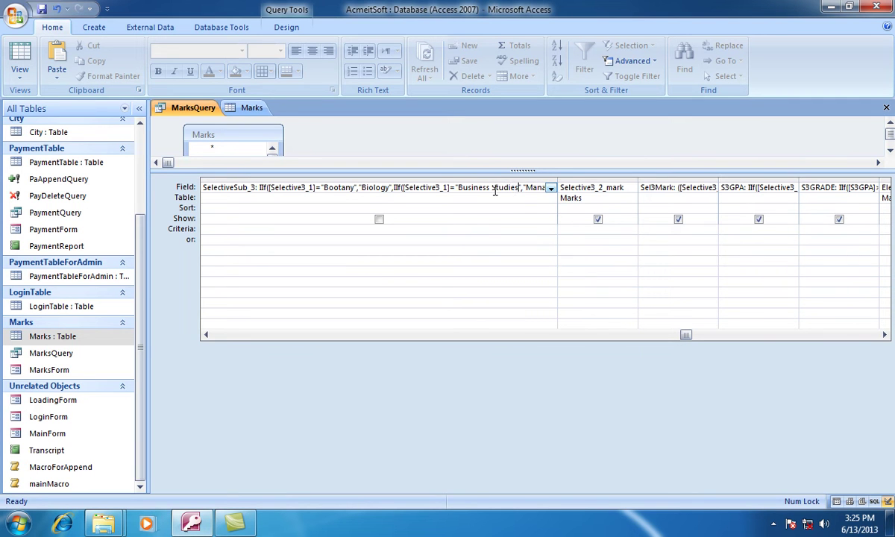
# Extend the second comparison text in the SelectiveSub_3 expression to "Business Studies First Paper".
pyautogui.moveTo(457, 192); pyautogui.dragTo(523, 191)
pyautogui.click(521, 188)
pyautogui.write('First Pap')
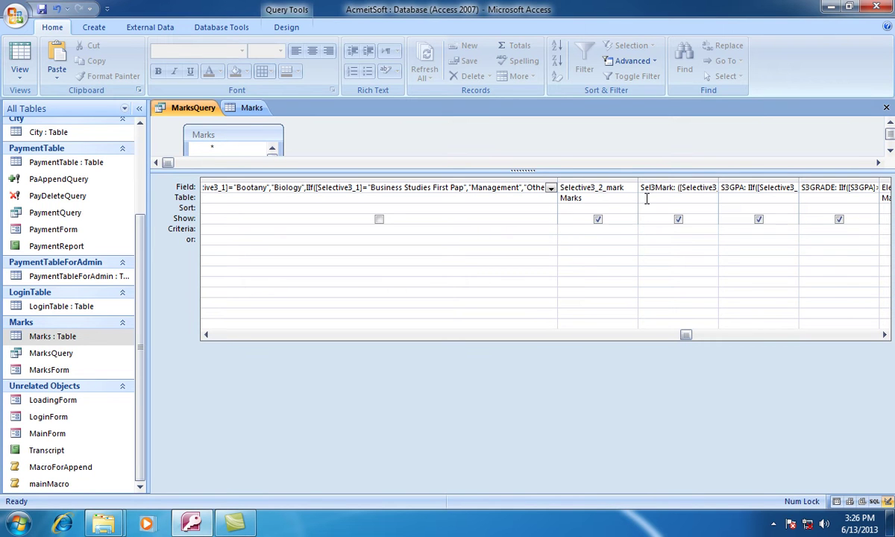
pyautogui.write('er')
# Copy "Business Studies" and use it to replace "Management" as the second condition's return value in the SelectiveSub_3 expression.
pyautogui.moveTo(371, 188); pyautogui.dragTo(427, 179)
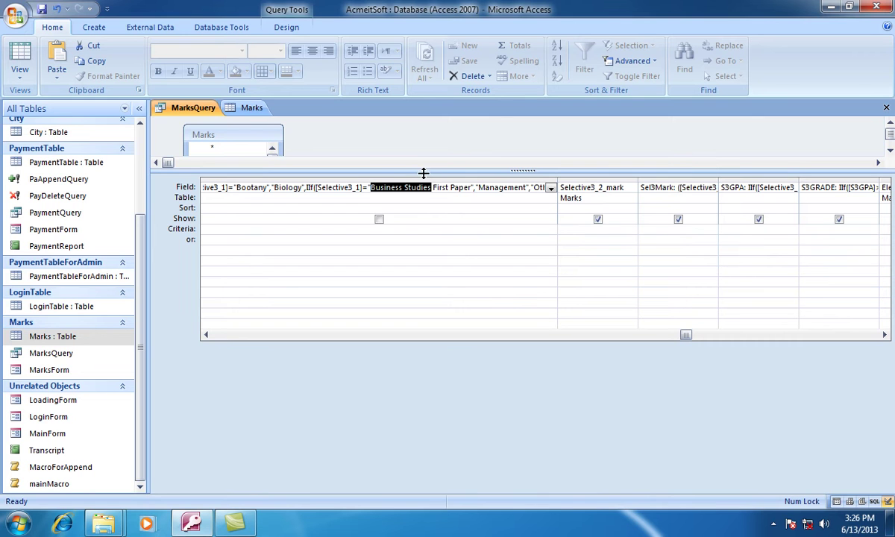
pyautogui.doubleClick(463, 185)
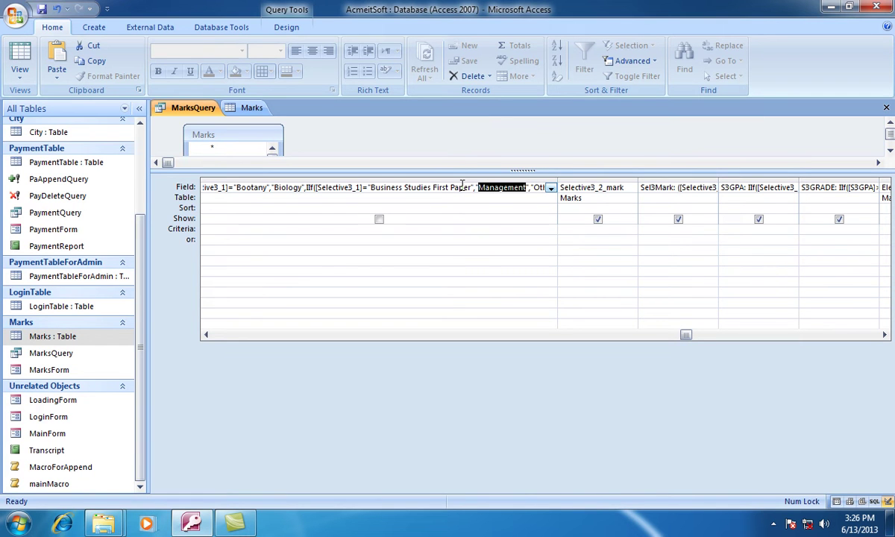
pyautogui.hotkey('ctrl', 'v')
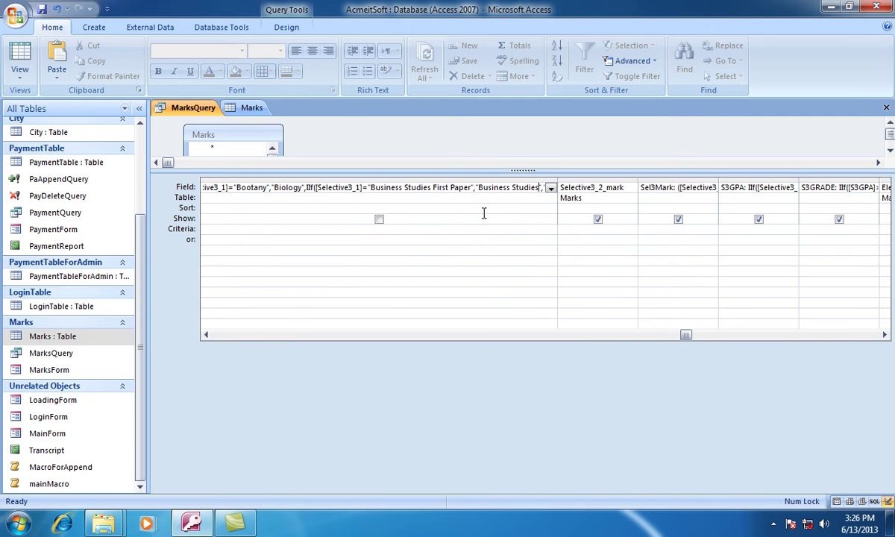
pyautogui.press('End')
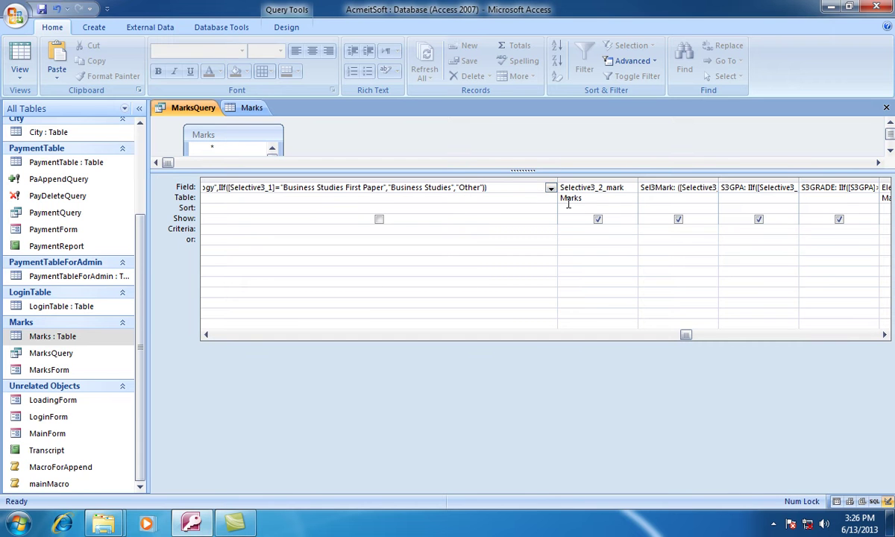
pyautogui.press('Tab')
pyautogui.press('Tab')
pyautogui.press('Tab')
pyautogui.press('Tab')
pyautogui.press('Tab')
pyautogui.press('Tab')
pyautogui.press('Tab')
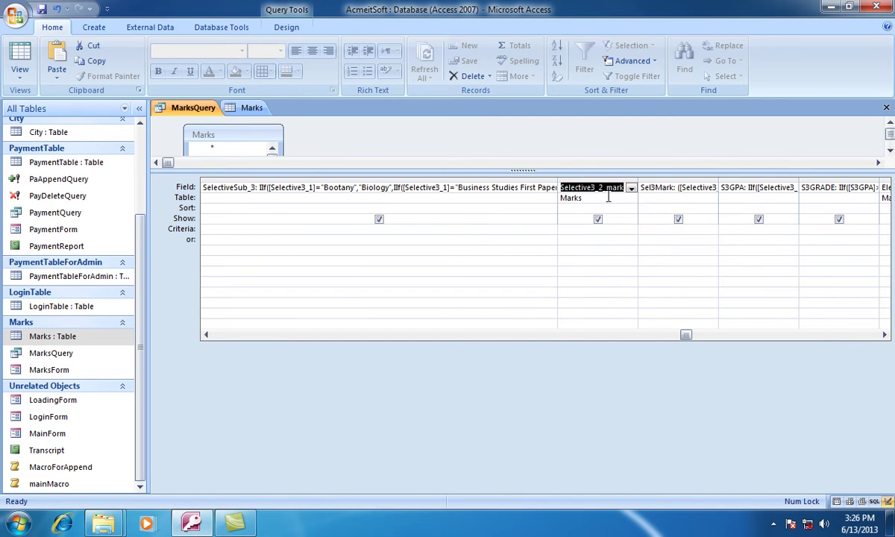
pyautogui.press('Tab')
pyautogui.press('Tab')
pyautogui.press('Tab')
pyautogui.press('Tab')
pyautogui.press('Tab')
pyautogui.press('Tab')
pyautogui.press('Tab')
pyautogui.press('Tab')
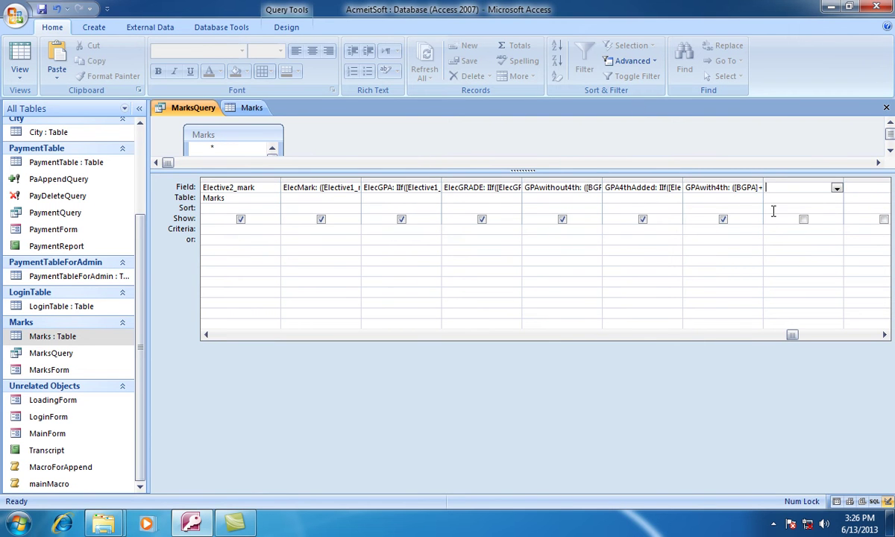
pyautogui.hotkey('ctrl', 'v')
pyautogui.press('BackSpace')
pyautogui.press('BackSpace')
pyautogui.press('BackSpace')
pyautogui.press('BackSpace')
pyautogui.press('BackSpace')
pyautogui.press('BackSpace')
pyautogui.press('BackSpace')
pyautogui.press('BackSpace')
pyautogui.press('BackSpace')
pyautogui.press('BackSpace')
pyautogui.press('BackSpace')
pyautogui.press('BackSpace')
pyautogui.press('BackSpace')
pyautogui.press('BackSpace')
pyautogui.press('BackSpace')
pyautogui.press('BackSpace')
# Go back to the SelectiveSub_1 column in MarksQuery and copy its entire nested IIf expression.
pyautogui.moveTo(207, 337); pyautogui.dragTo(207, 337)
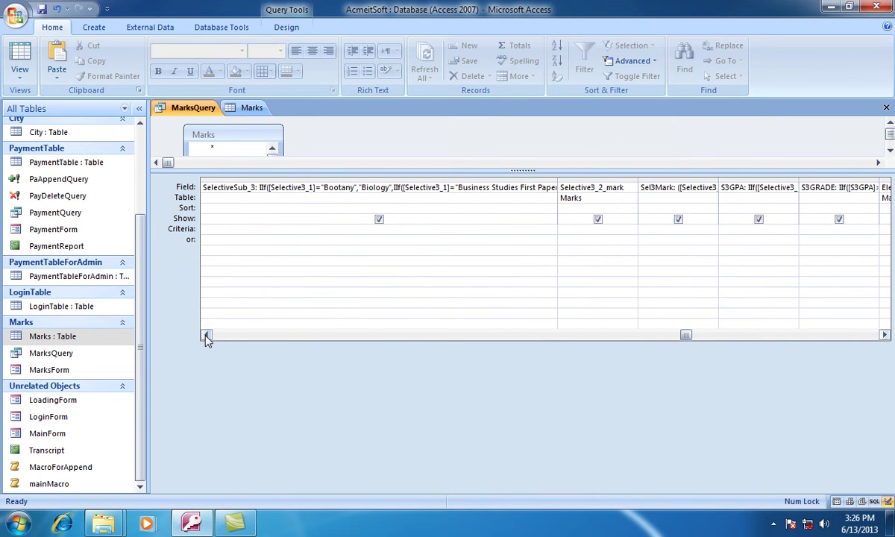
pyautogui.click(209, 190)
pyautogui.press('Home')
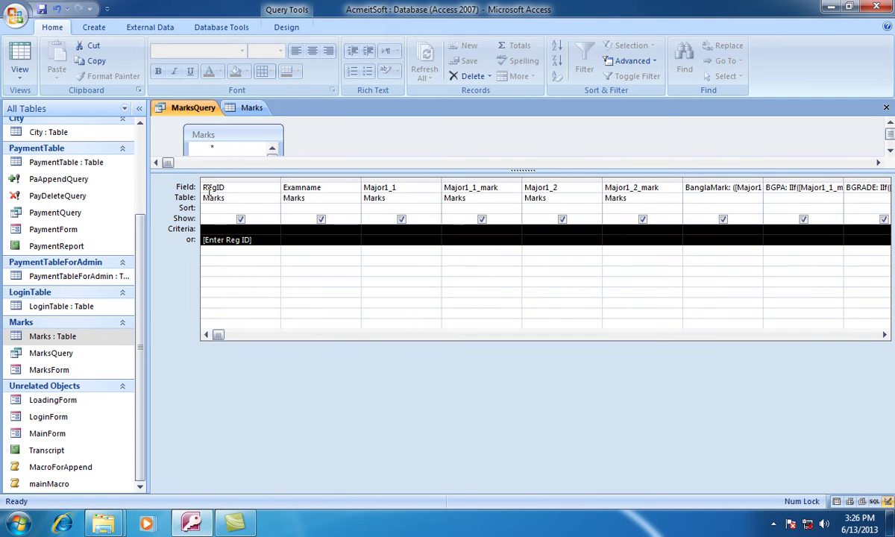
pyautogui.click(330, 195)
pyautogui.click(688, 187)
pyautogui.press('Tab')
pyautogui.press('Tab')
pyautogui.press('Tab')
pyautogui.press('Tab')
pyautogui.press('Tab')
pyautogui.press('Tab')
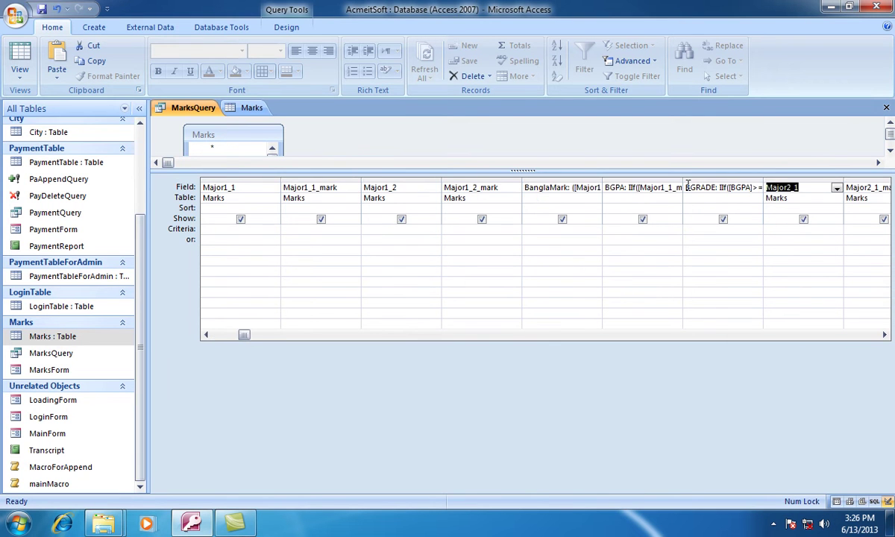
pyautogui.press('Tab')
pyautogui.press('Tab')
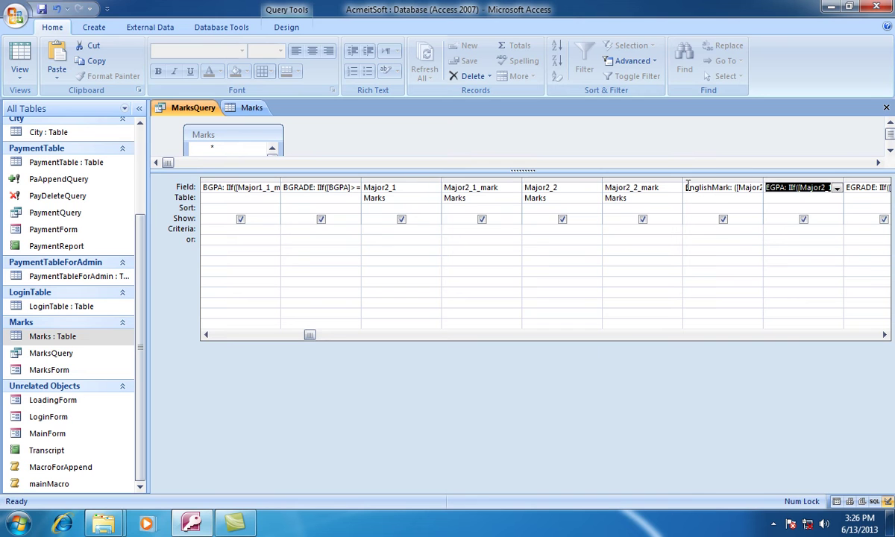
pyautogui.press('Tab')
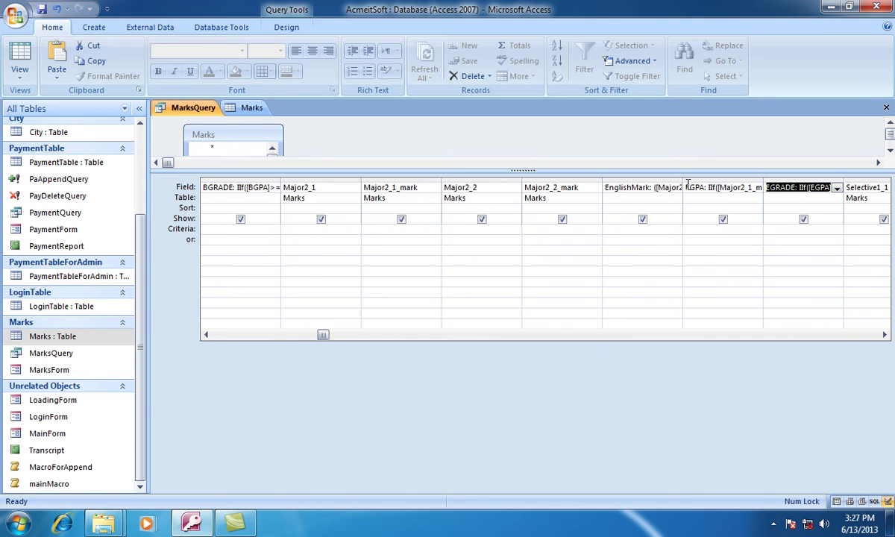
pyautogui.press('Tab')
pyautogui.press('Tab')
pyautogui.press('Tab')
pyautogui.press('Tab')
pyautogui.press('Tab')
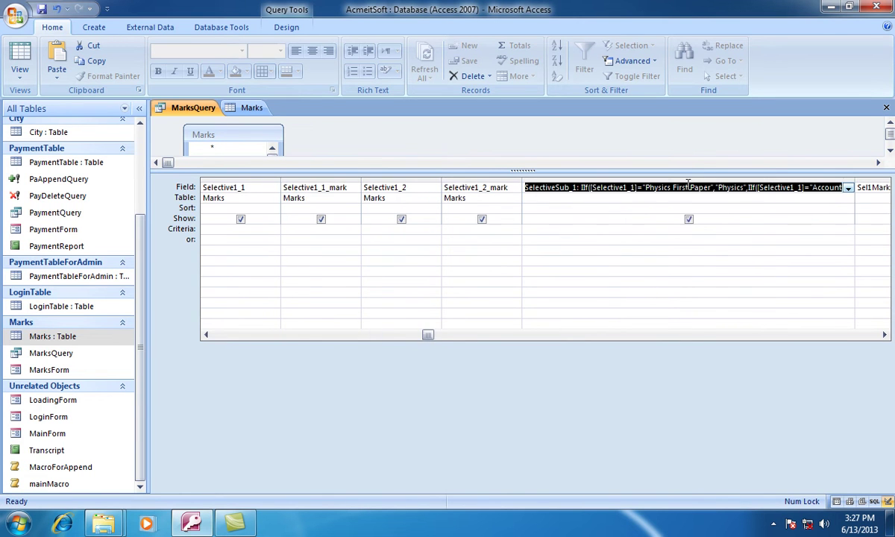
pyautogui.rightClick(627, 186)
pyautogui.press('Escape')
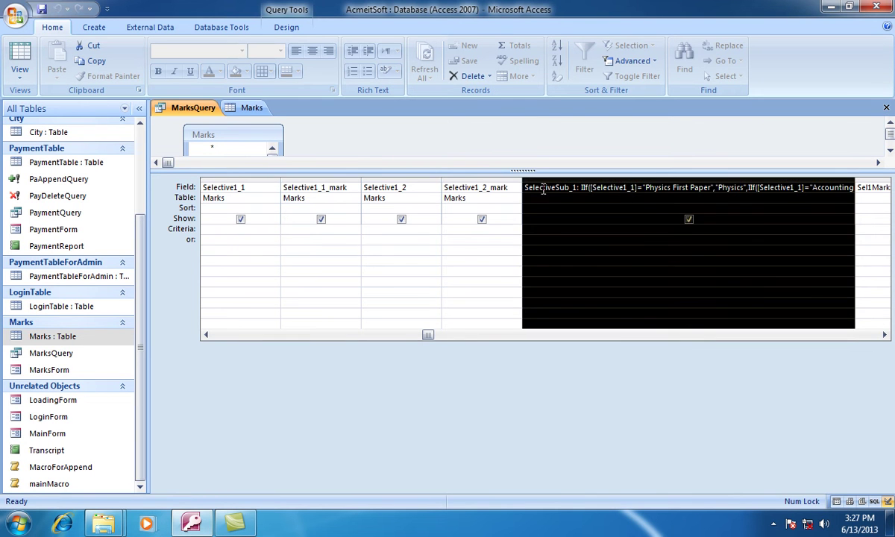
pyautogui.click(543, 192)
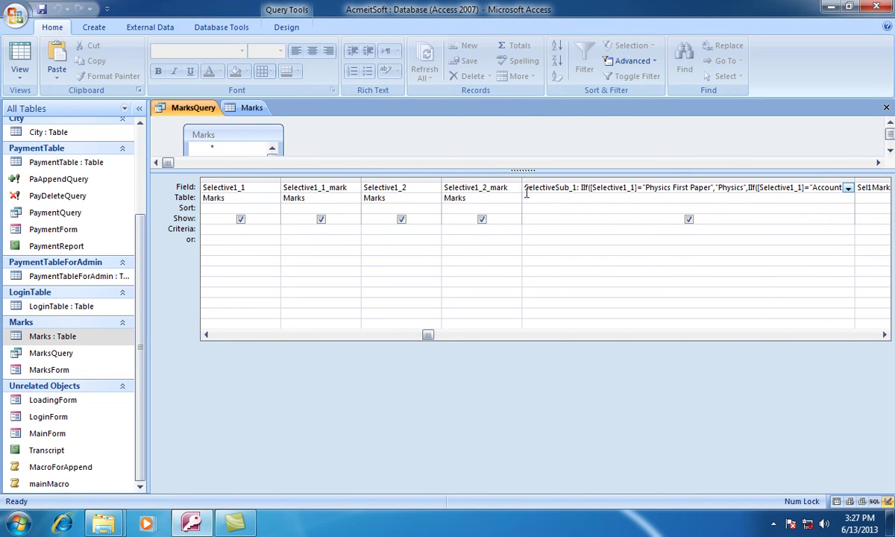
pyautogui.moveTo(525, 186); pyautogui.dragTo(893, 224)
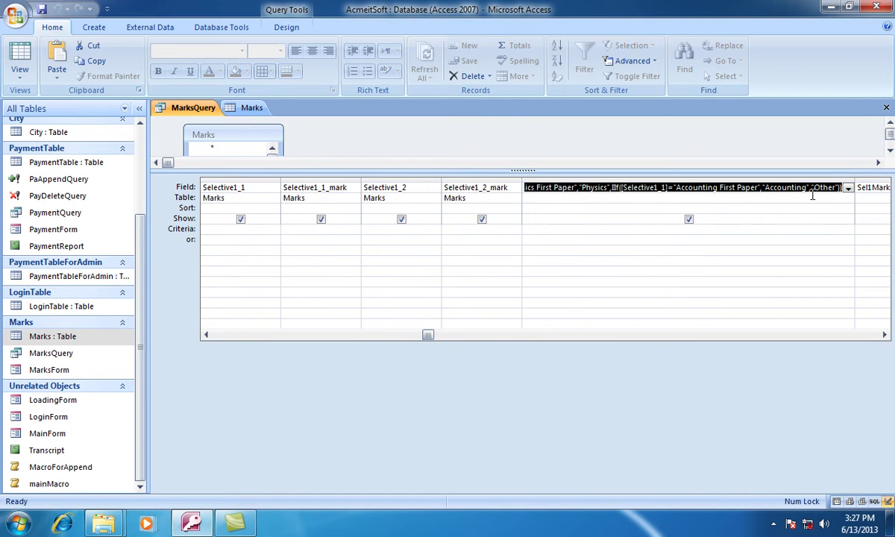
# Insert a blank column before ElecMark and paste the copied SelectiveSub_1 expression into its Field row.
pyautogui.press('Tab')
pyautogui.press('Tab')
pyautogui.press('Tab')
pyautogui.press('Tab')
pyautogui.press('Tab')
pyautogui.press('Tab')
pyautogui.press('Tab')
pyautogui.press('Tab')
pyautogui.press('Tab')
pyautogui.press('Tab')
pyautogui.press('Tab')
pyautogui.press('Tab')
pyautogui.press('Tab')
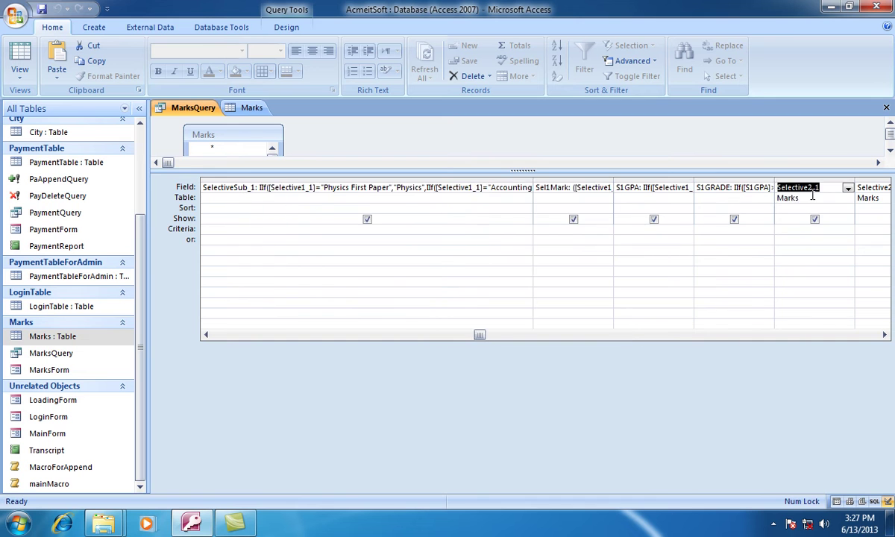
pyautogui.press('Tab')
pyautogui.press('Tab')
pyautogui.press('Tab')
pyautogui.press('Tab')
pyautogui.press('Tab')
pyautogui.press('Tab')
pyautogui.press('Tab')
pyautogui.press('Tab')
pyautogui.press('Tab')
pyautogui.press('Tab')
pyautogui.press('Tab')
pyautogui.press('Tab')
pyautogui.press('Tab')
pyautogui.press('Tab')
pyautogui.press('Tab')
pyautogui.press('Tab')
pyautogui.press('Tab')
pyautogui.press('Tab')
pyautogui.press('Tab')
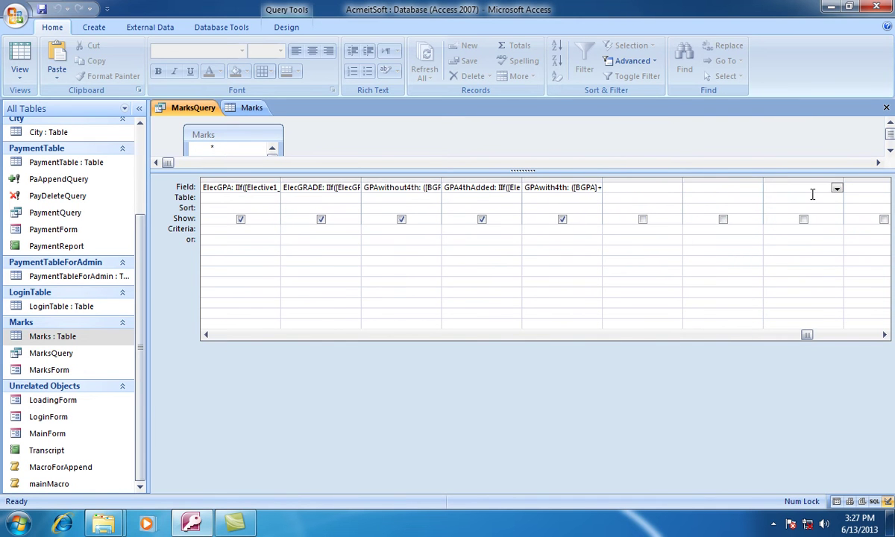
pyautogui.click(638, 190)
pyautogui.click(206, 335)
pyautogui.click(207, 335)
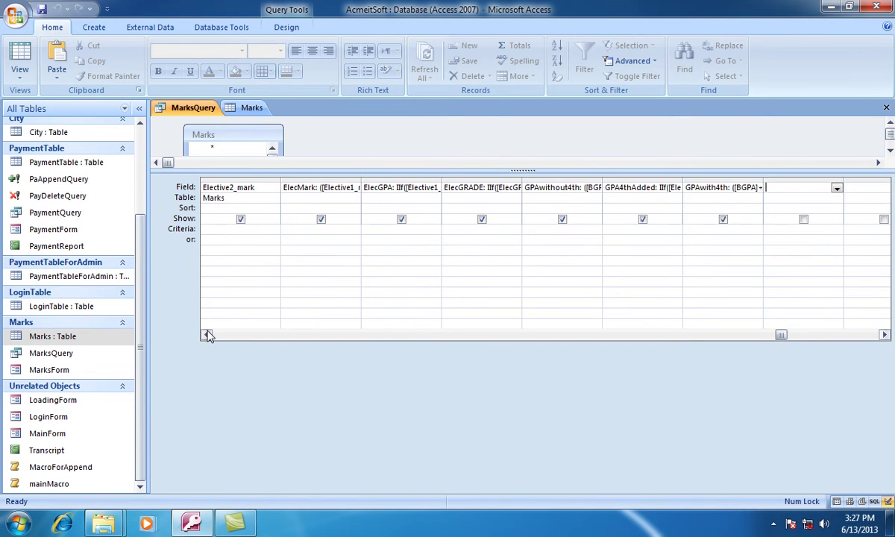
pyautogui.click(304, 179)
pyautogui.click(286, 27)
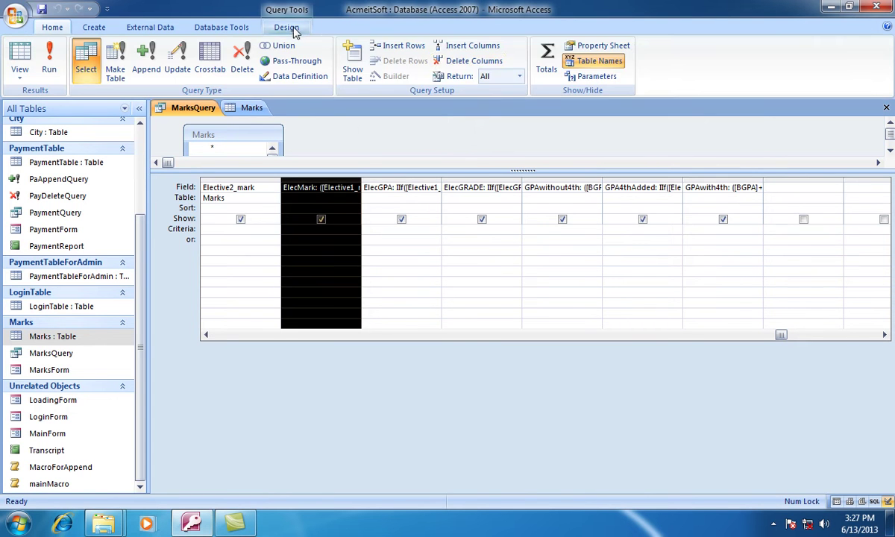
pyautogui.click(470, 46)
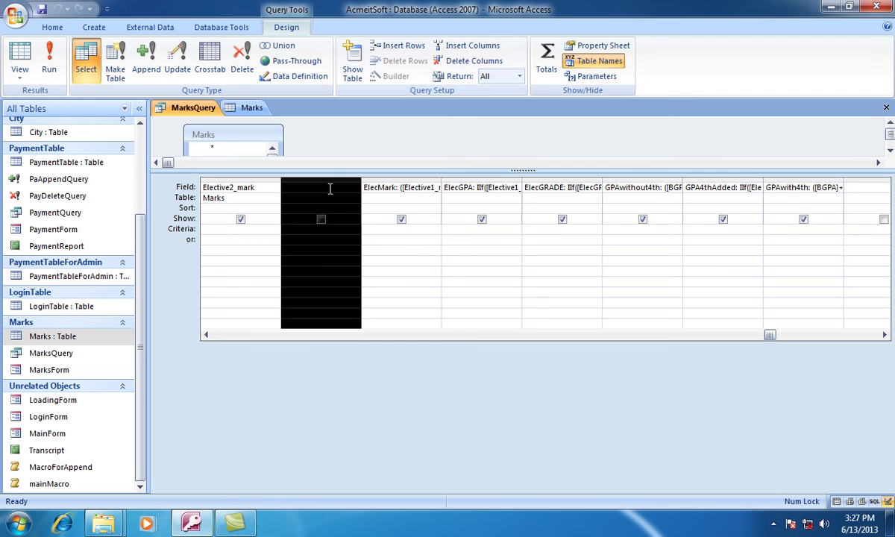
pyautogui.click(330, 188)
pyautogui.hotkey('ctrl', 'v')
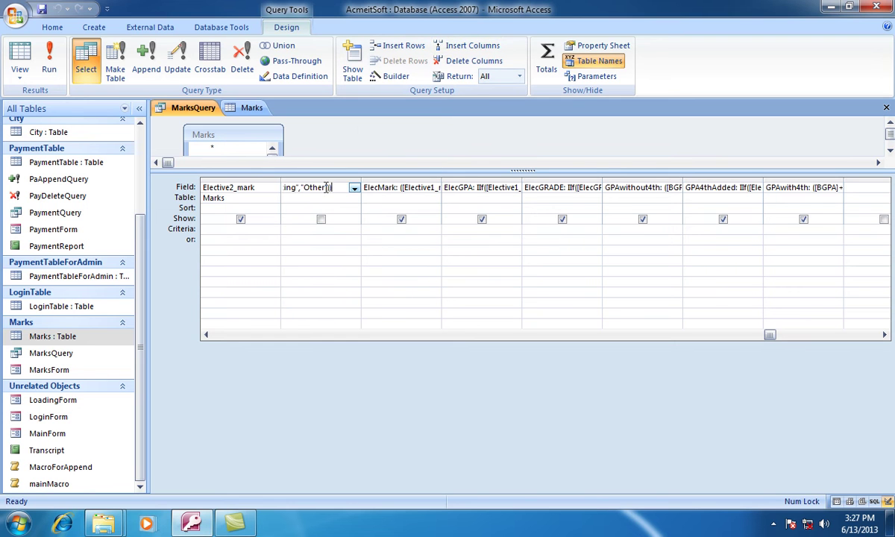
# Rename the pasted calculated field ElectiveSub and widen its column to show more of the expression.
pyautogui.press('Home')
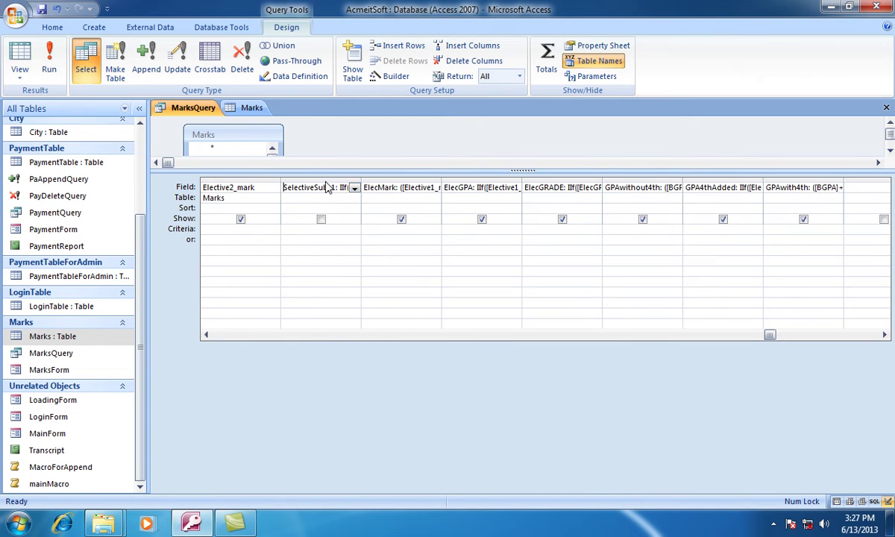
pyautogui.moveTo(314, 187); pyautogui.dragTo(261, 187)
pyautogui.write('Elect')
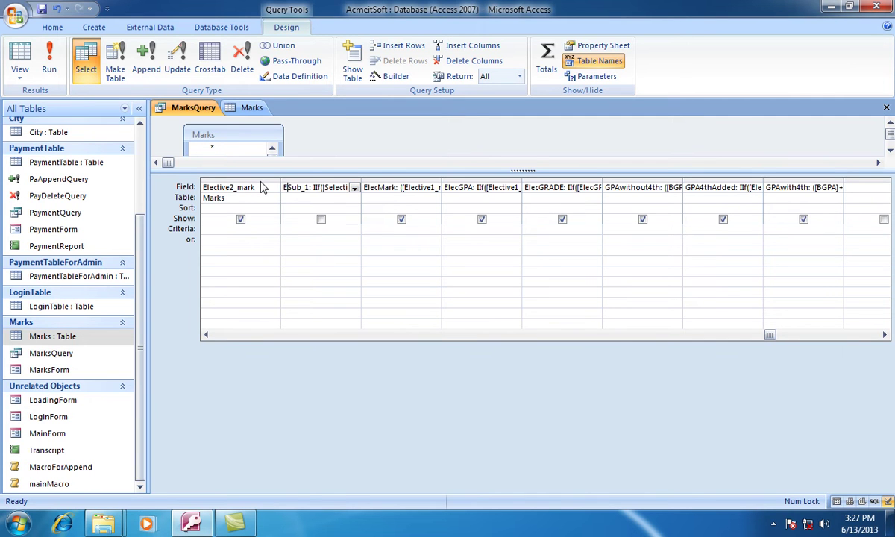
pyautogui.write('ive')
pyautogui.press('Right')
pyautogui.press('Right')
pyautogui.press('Right')
pyautogui.press('Right')
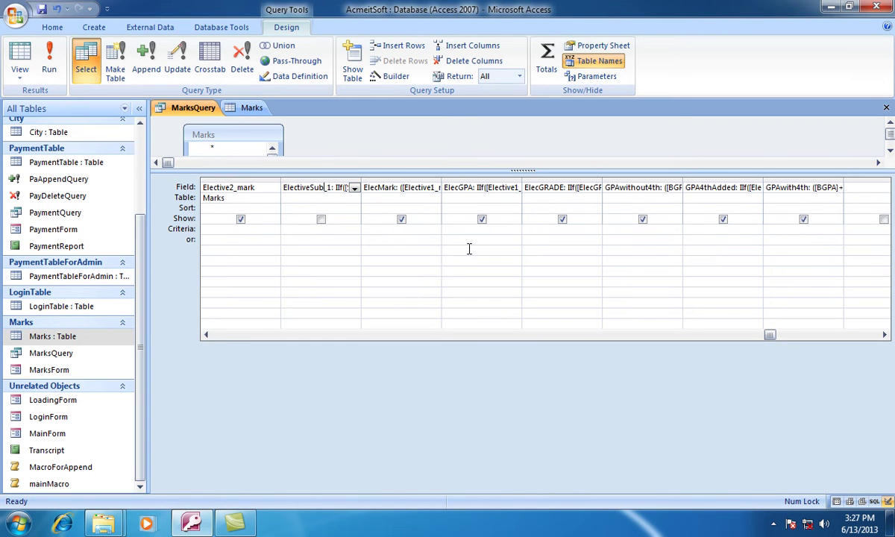
pyautogui.press('BackSpace')
pyautogui.press('Delete')
pyautogui.moveTo(364, 181); pyautogui.dragTo(619, 181)
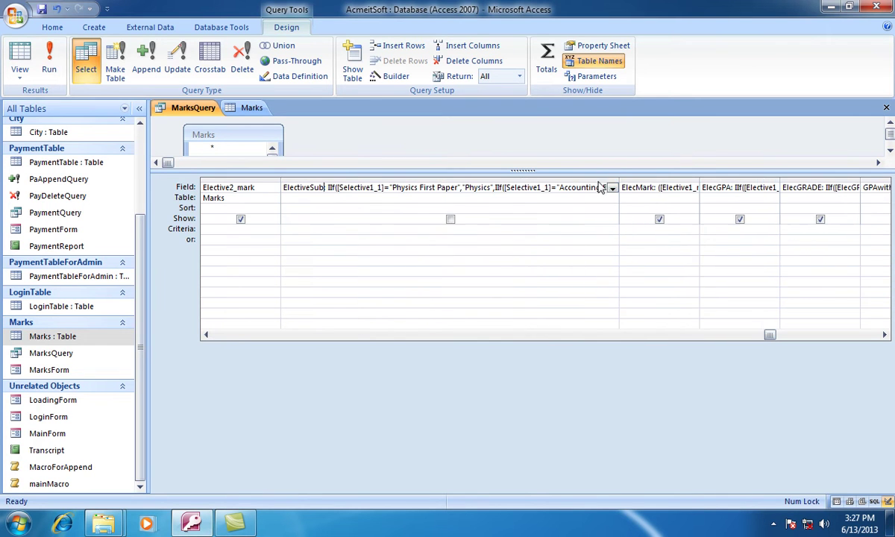
# Copy the field name Elective2 from its column in the query grid.
pyautogui.click(236, 187)
pyautogui.click(206, 335)
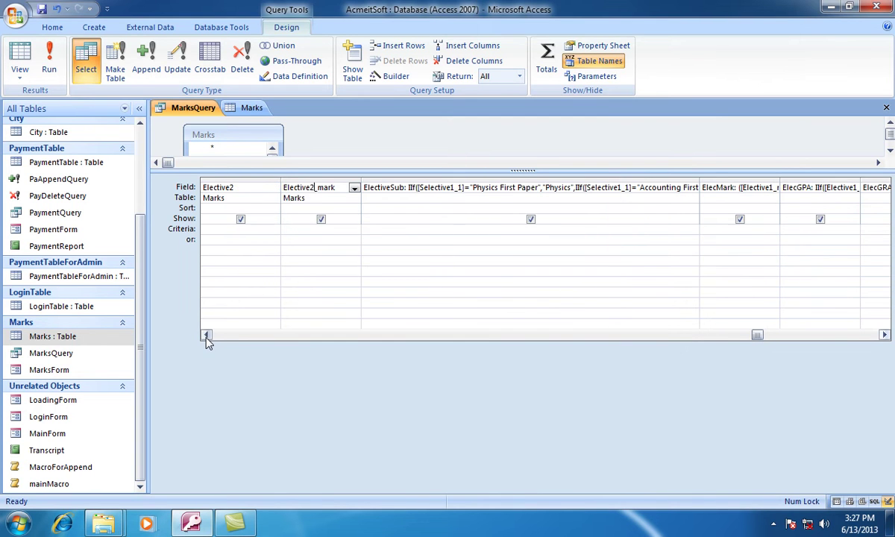
pyautogui.click(225, 180)
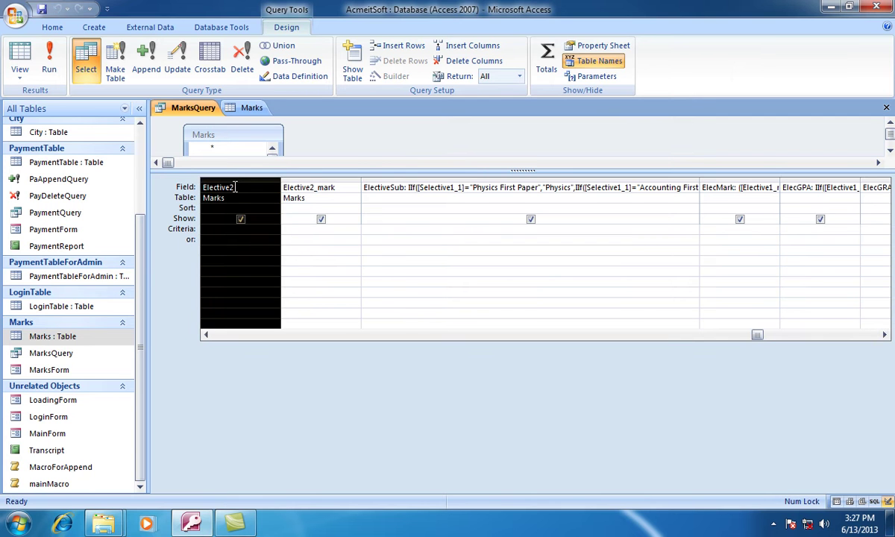
pyautogui.click(236, 188)
pyautogui.moveTo(236, 187); pyautogui.dragTo(203, 187)
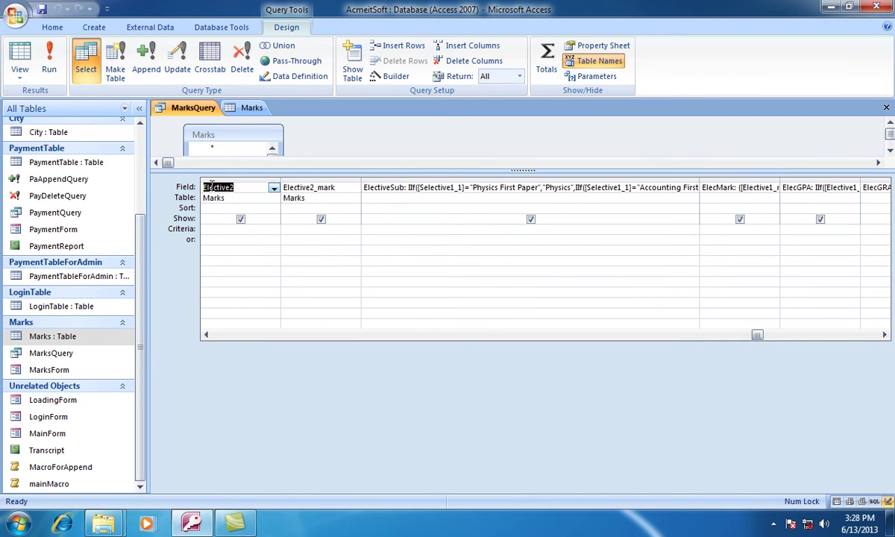
pyautogui.rightClick(212, 186)
pyautogui.click(251, 246)
# Change the first field reference in the ElectiveSub expression to [Elective1].
pyautogui.doubleClick(439, 188)
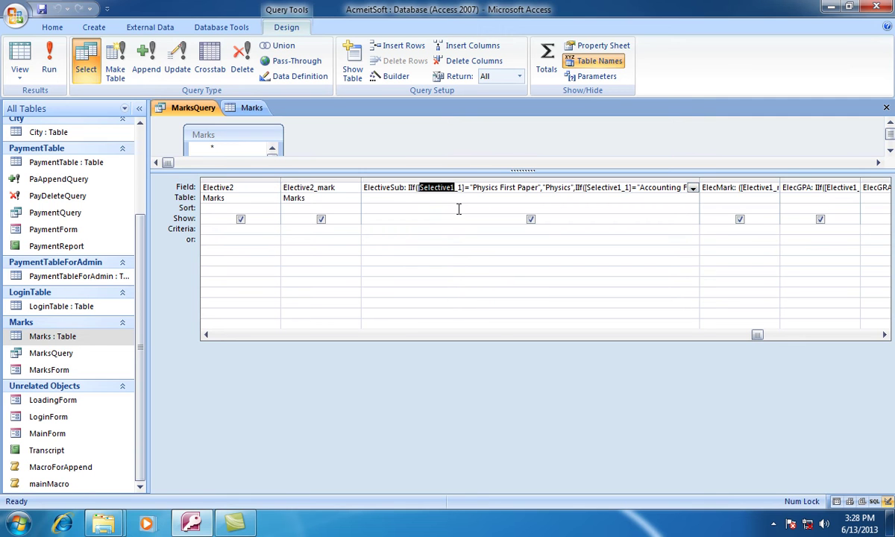
pyautogui.hotkey('ctrl', 'v')
pyautogui.press('Delete')
pyautogui.press('BackSpace')
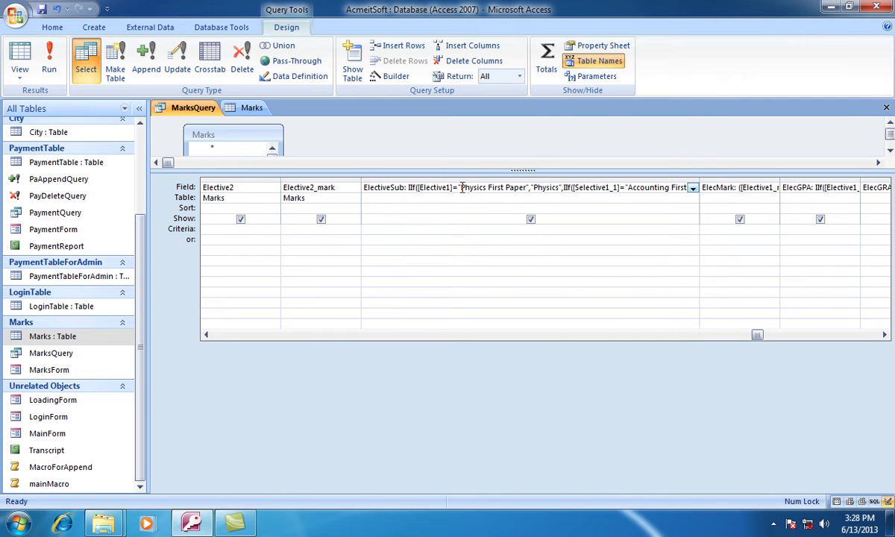
# Copy "Mathmetics First Paper" from the first record's Elective1 field in the Marks table and return to MarksQuery.
pyautogui.moveTo(461, 188); pyautogui.dragTo(490, 189)
pyautogui.click(237, 108)
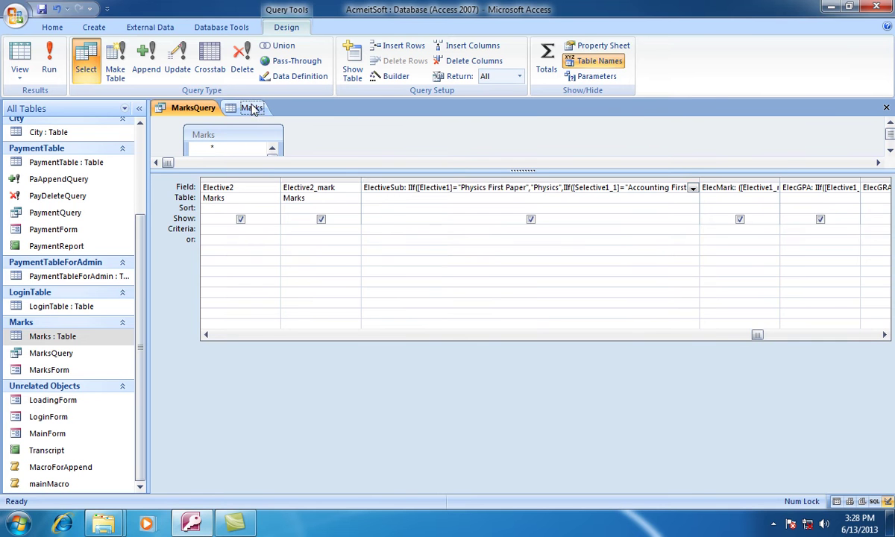
pyautogui.moveTo(572, 487); pyautogui.dragTo(722, 472)
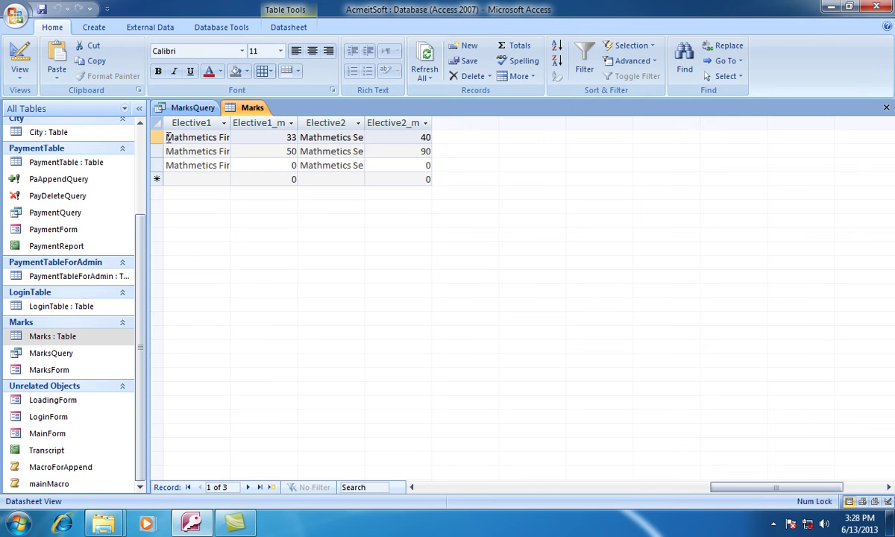
pyautogui.moveTo(168, 138); pyautogui.dragTo(239, 138)
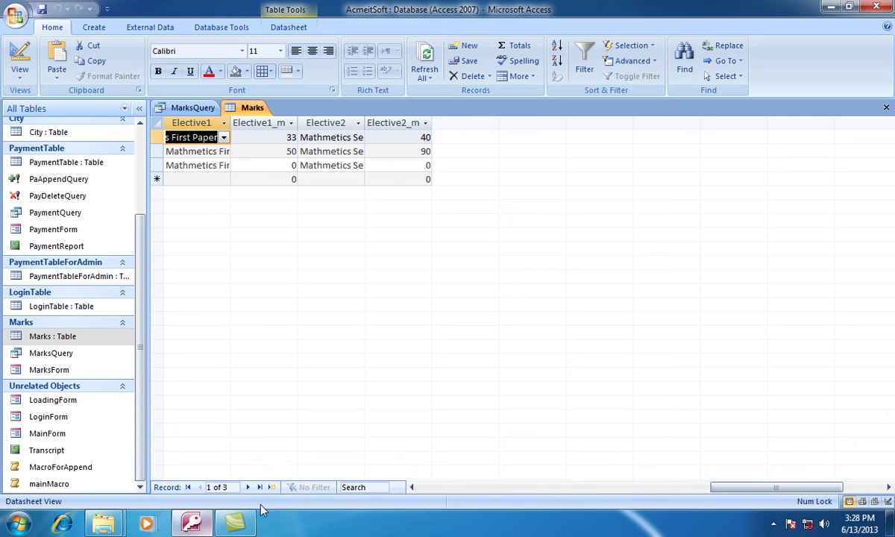
pyautogui.click(198, 108)
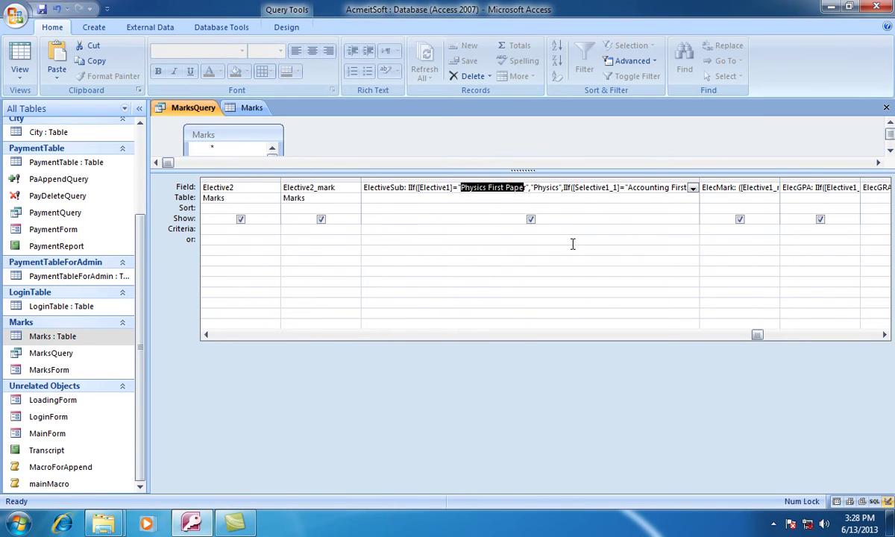
# Set the first condition's text in the ElectiveSub expression to "Mathmetics First Paper" and its result to "Mathmetics".
pyautogui.hotkey('ctrl', 'v')
pyautogui.press('Delete')
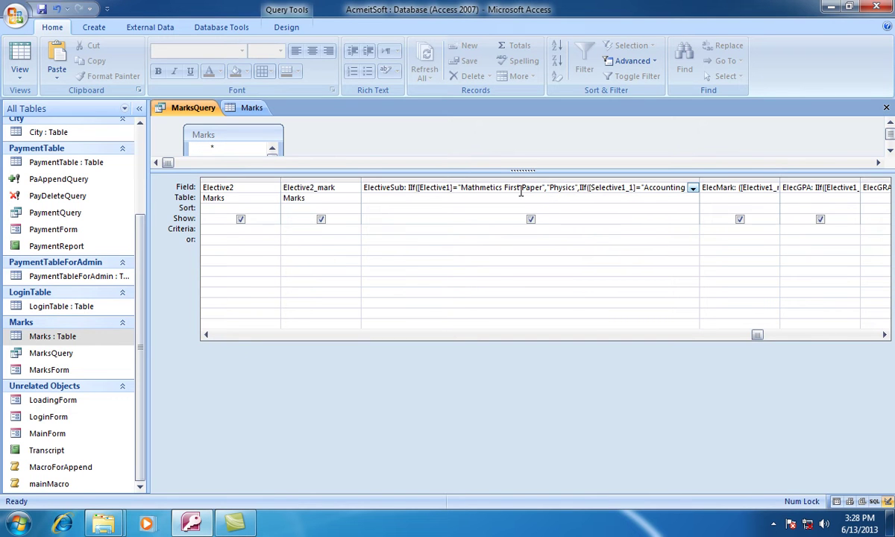
pyautogui.doubleClick(564, 187)
pyautogui.hotkey('ctrl', 'v')
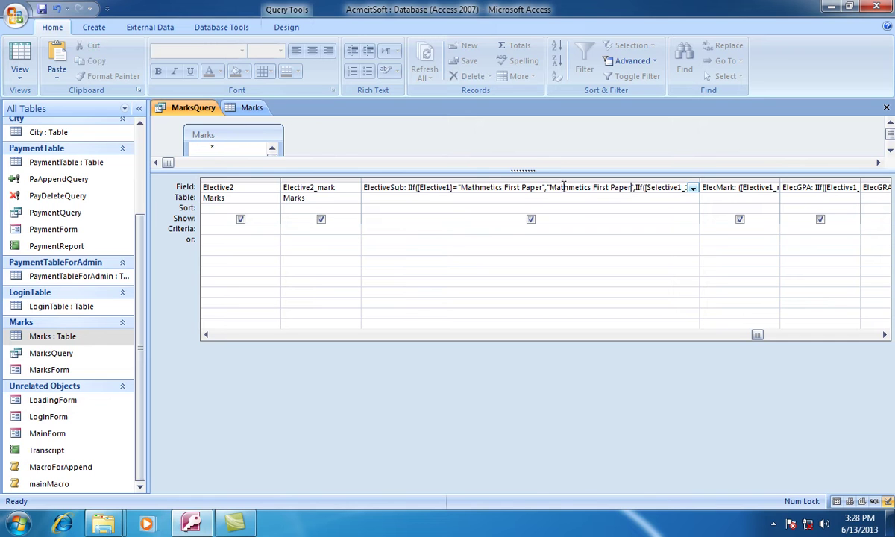
pyautogui.press('BackSpace')
pyautogui.press('BackSpace')
pyautogui.press('BackSpace')
pyautogui.press('BackSpace')
pyautogui.press('BackSpace')
pyautogui.press('BackSpace')
pyautogui.press('BackSpace')
pyautogui.press('BackSpace')
pyautogui.press('BackSpace')
pyautogui.press('BackSpace')
pyautogui.press('BackSpace')
pyautogui.press('BackSpace')
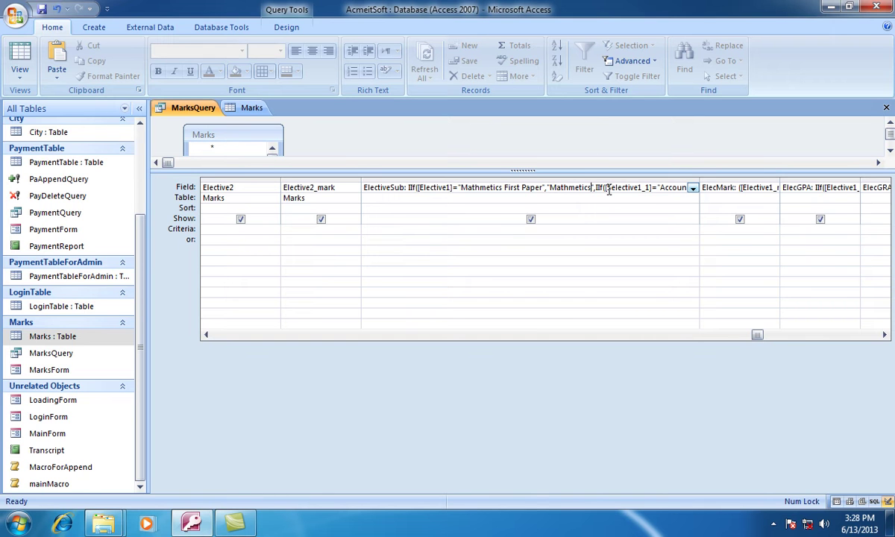
# Change the field reference in the nested IIf of the ElectiveSub expression to [Elective1].
pyautogui.doubleClick(433, 188)
pyautogui.rightClick(433, 189)
pyautogui.click(451, 247)
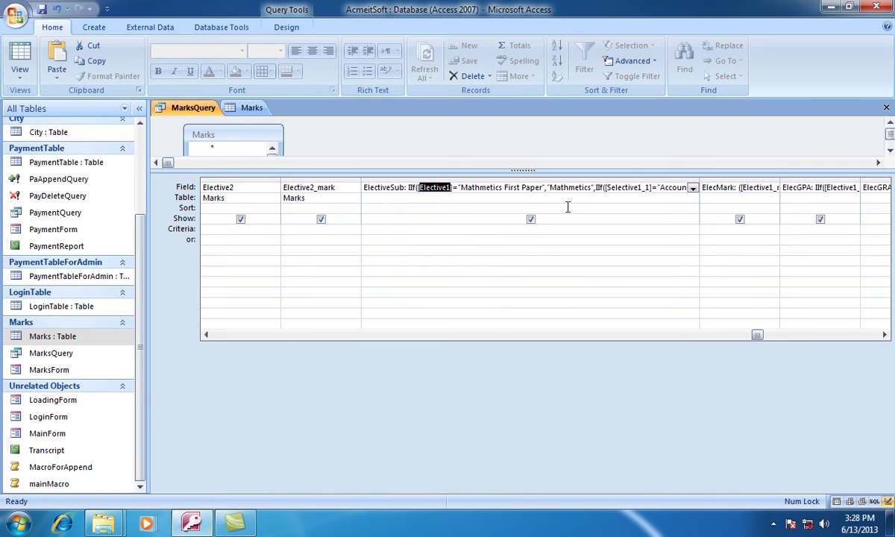
pyautogui.click(632, 185)
pyautogui.moveTo(608, 188); pyautogui.dragTo(643, 188)
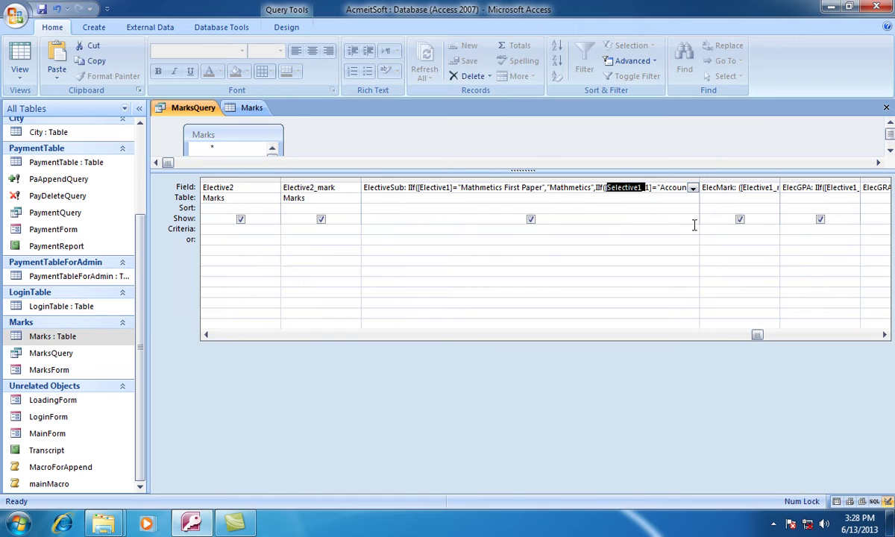
pyautogui.press('Delete')
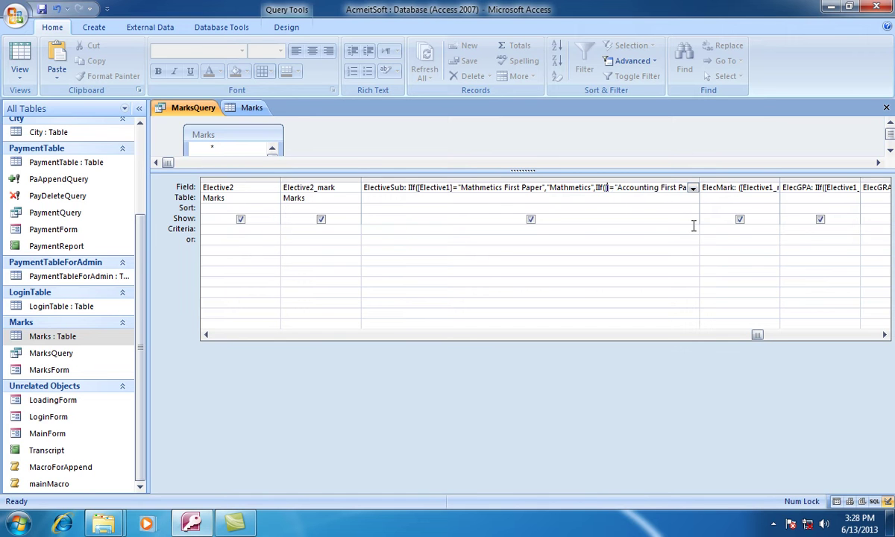
pyautogui.write('Elective1')
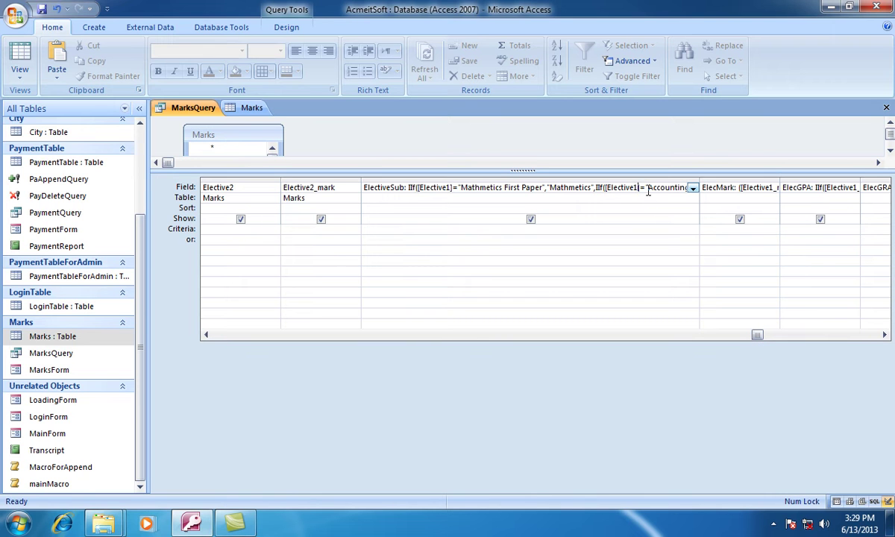
# Replace "Accounting First Paper" in the nested IIf condition of ElectiveSub with "Computer First Paper".
pyautogui.moveTo(648, 188)
pyautogui.mouseDown()
pyautogui.moveTo(689, 187)
pyautogui.moveTo(632, 187)
pyautogui.mouseUp()
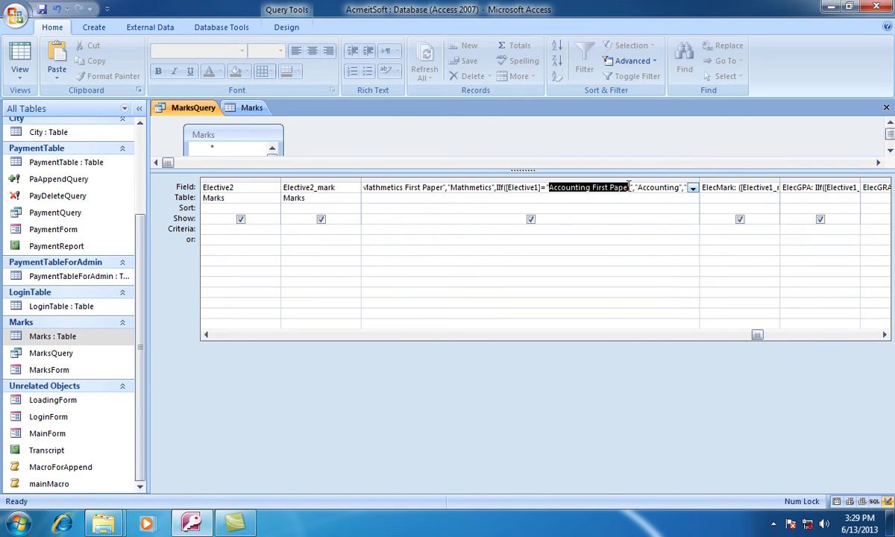
pyautogui.press('Delete')
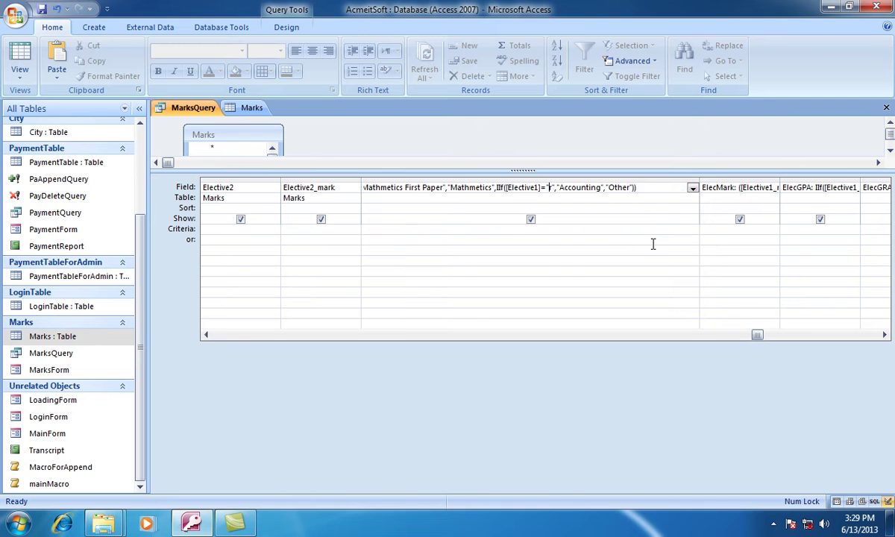
pyautogui.write('Compu')
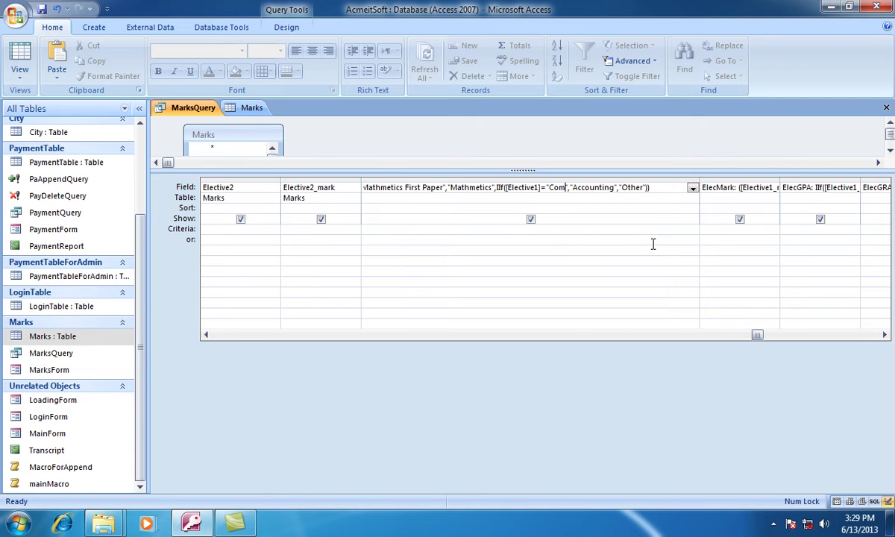
pyautogui.write('ter F')
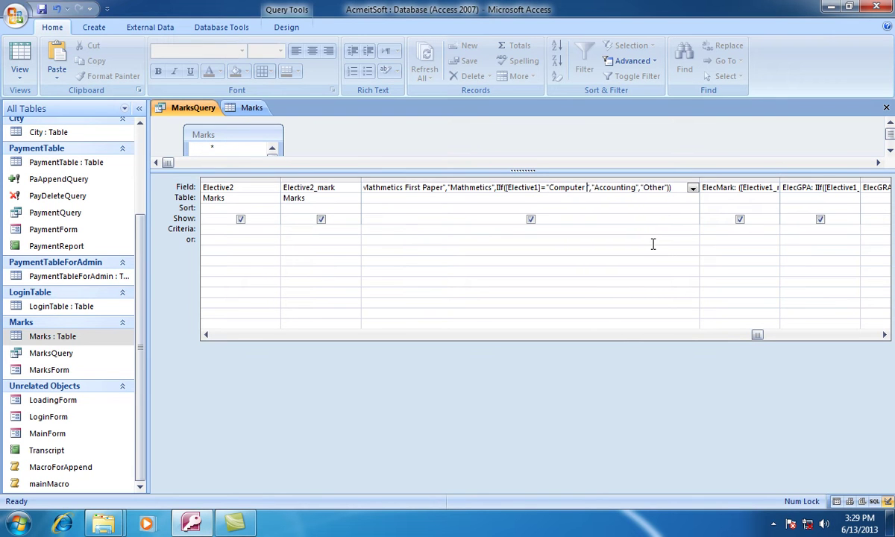
pyautogui.write('irst ')
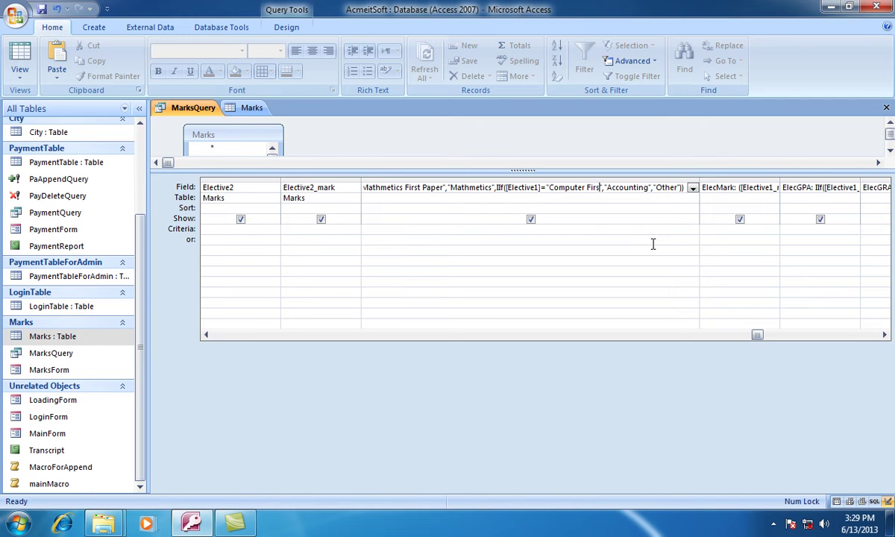
pyautogui.write('Paper')
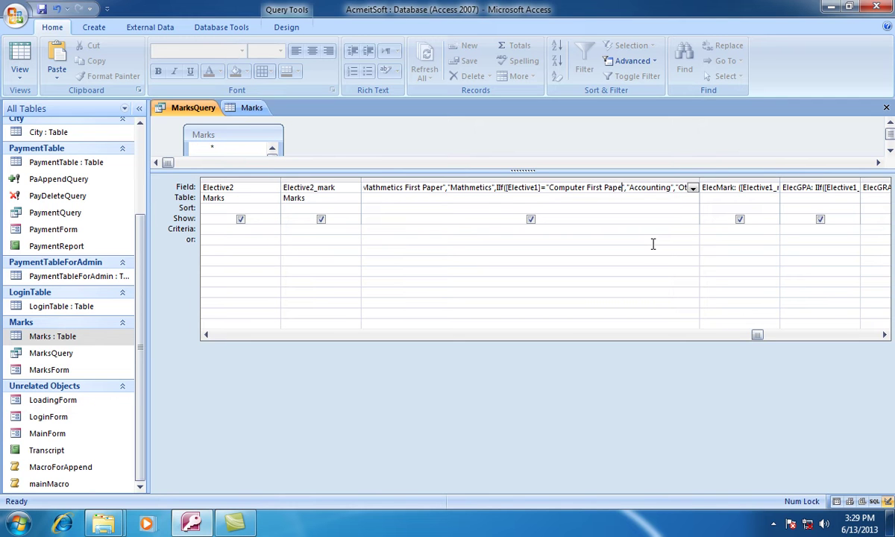
# Set the nested IIf result in the widened ElectiveSub column to "Computer" and save the query.
pyautogui.doubleClick(648, 187)
pyautogui.write('Computer')
pyautogui.moveTo(700, 181); pyautogui.dragTo(741, 180)
pyautogui.doubleClick(655, 189)
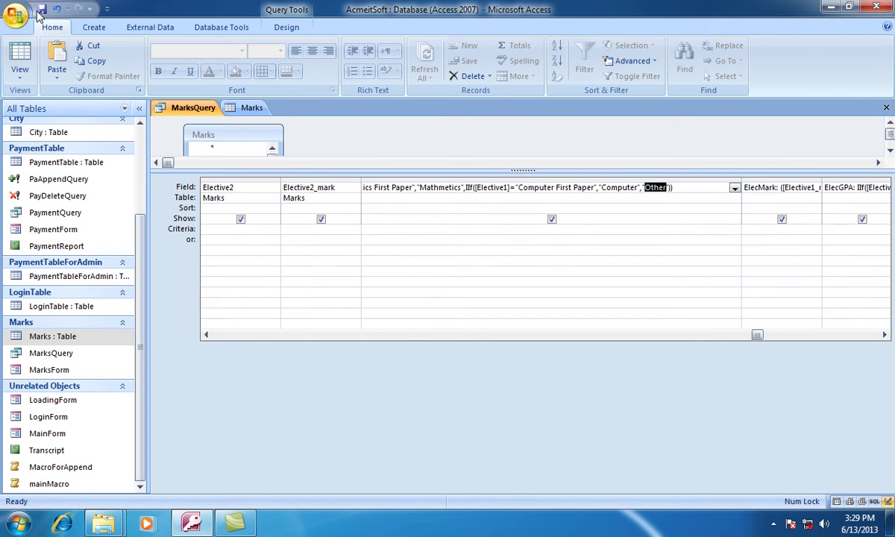
pyautogui.click(41, 10)
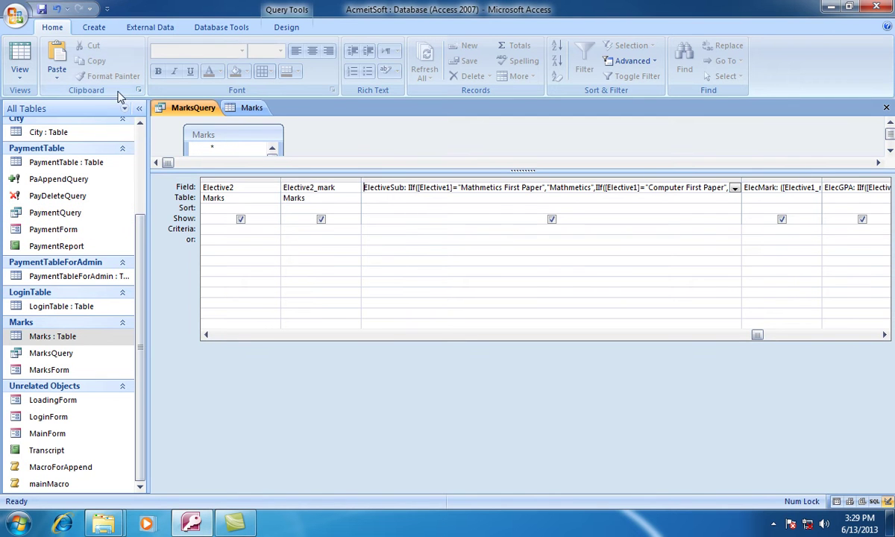
pyautogui.click(15, 79)
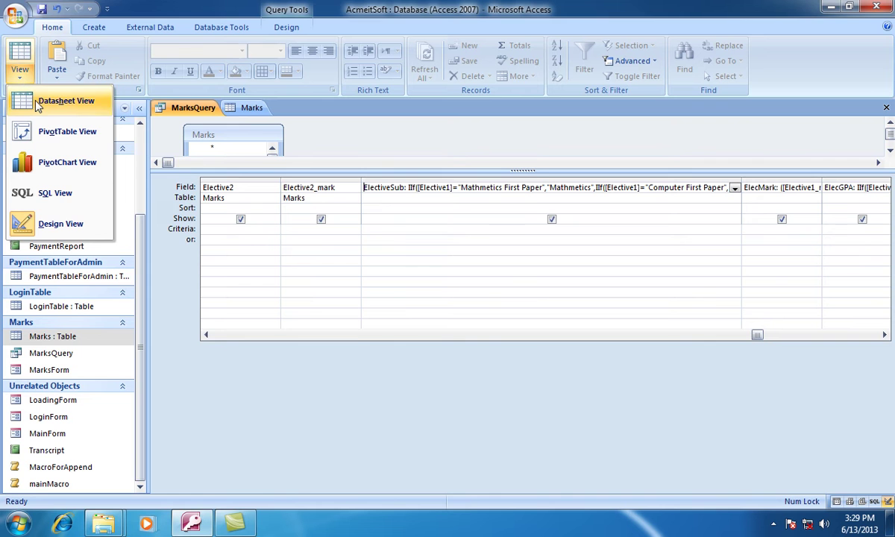
pyautogui.click(36, 102)
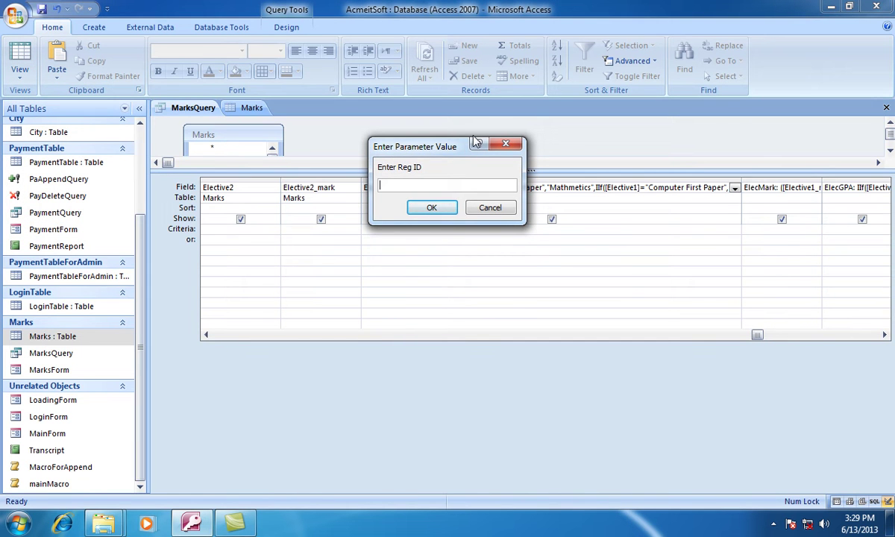
pyautogui.click(486, 207)
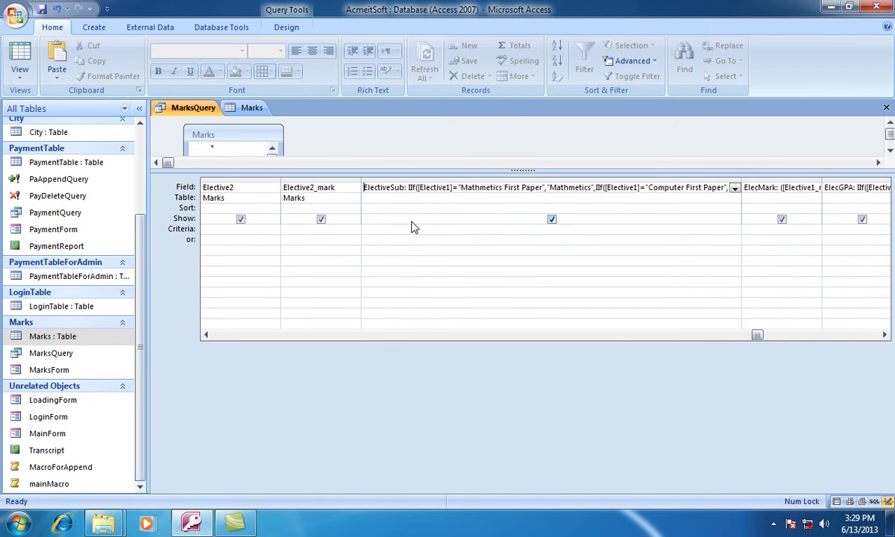
# Copy the field name Major1_1 from its column in the query grid.
pyautogui.hotkey('shift', 'Home')
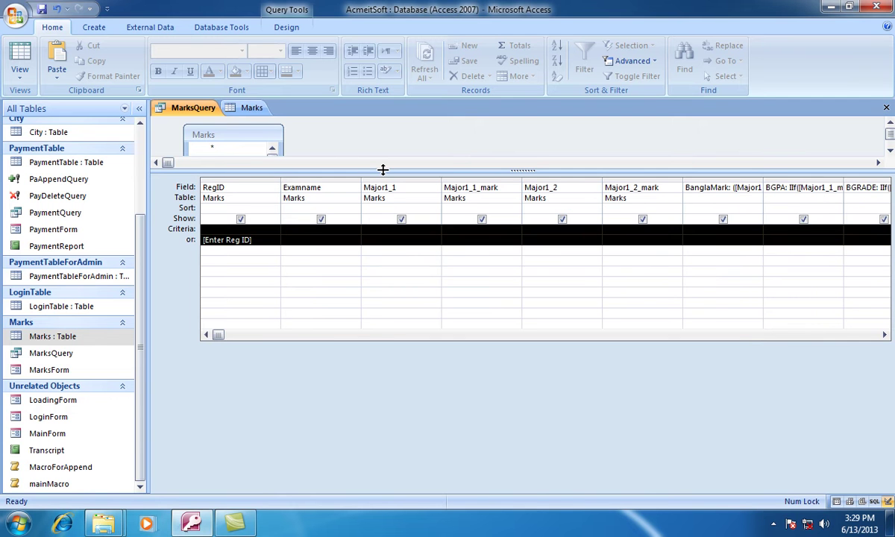
pyautogui.click(515, 186)
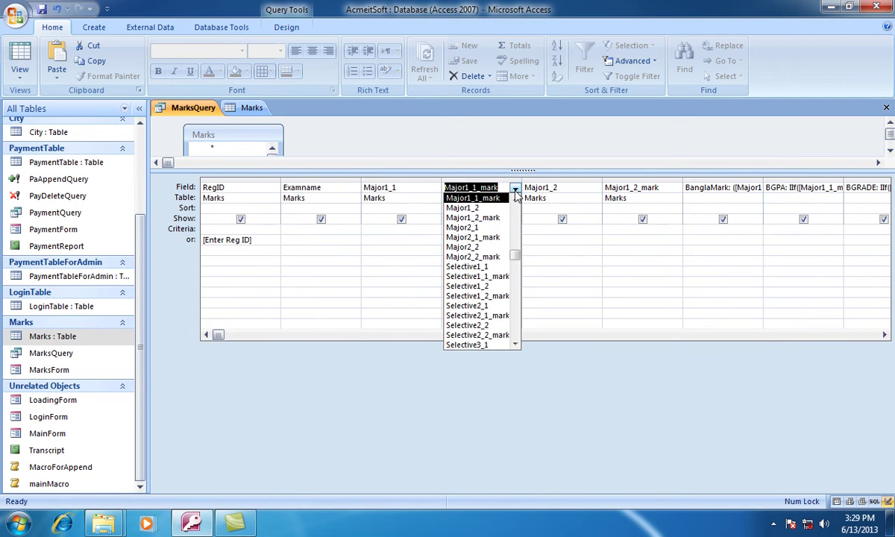
pyautogui.click(556, 181)
pyautogui.press('Left')
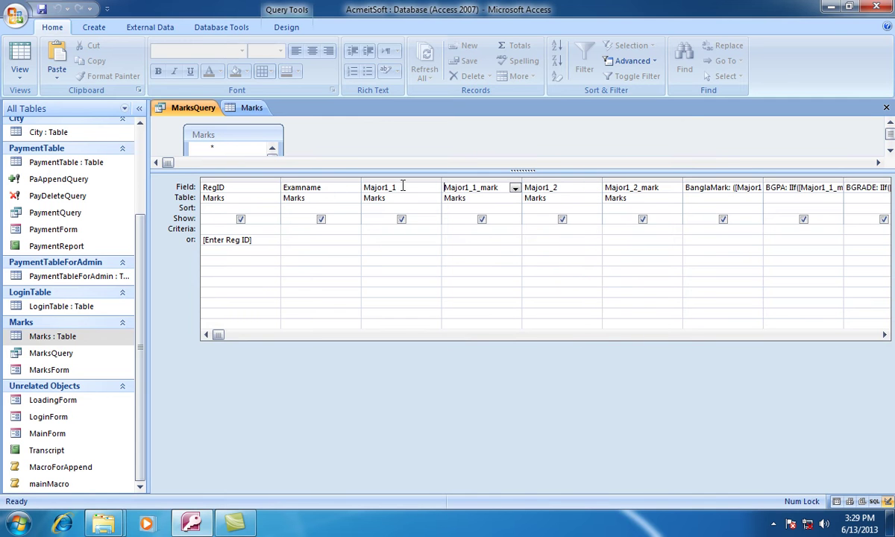
pyautogui.press('Left')
pyautogui.rightClick(371, 187)
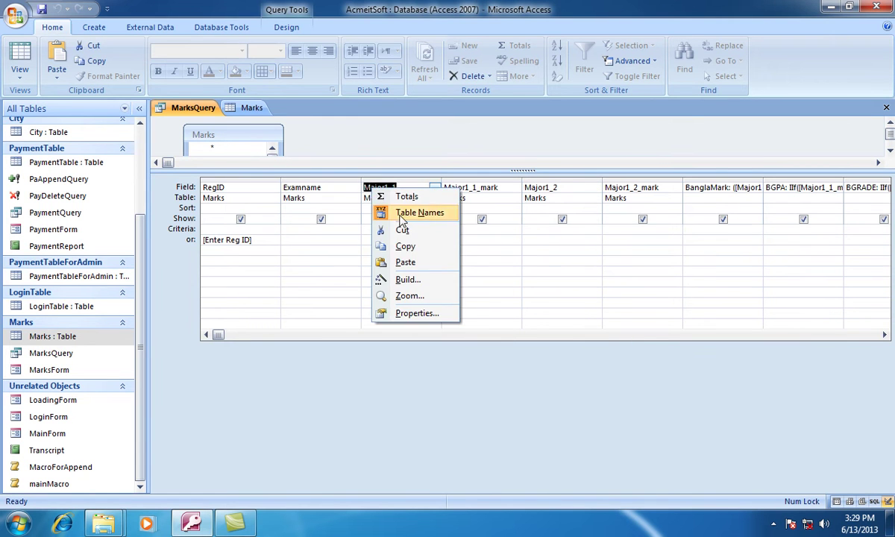
pyautogui.click(406, 247)
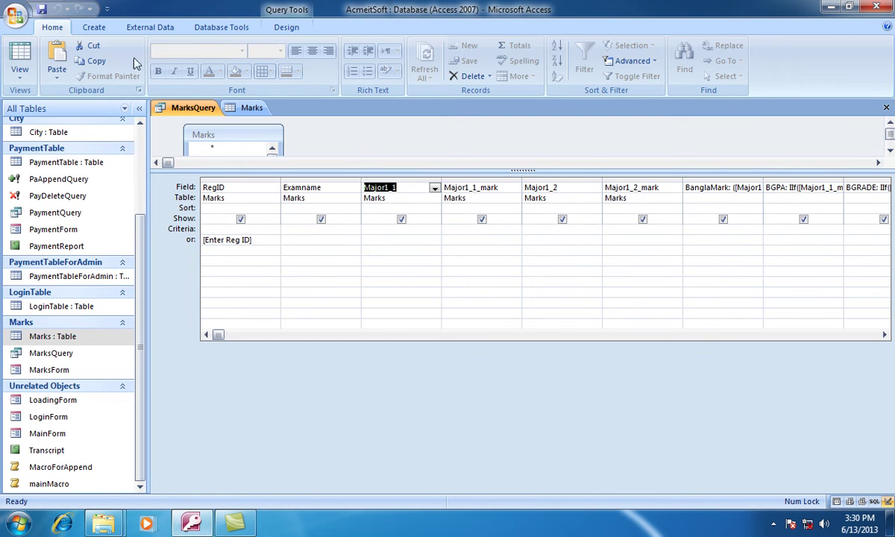
# Run MarksQuery in Datasheet view, entering the student's registration ID as the parameter value.
pyautogui.click(19, 72)
pyautogui.click(65, 101)
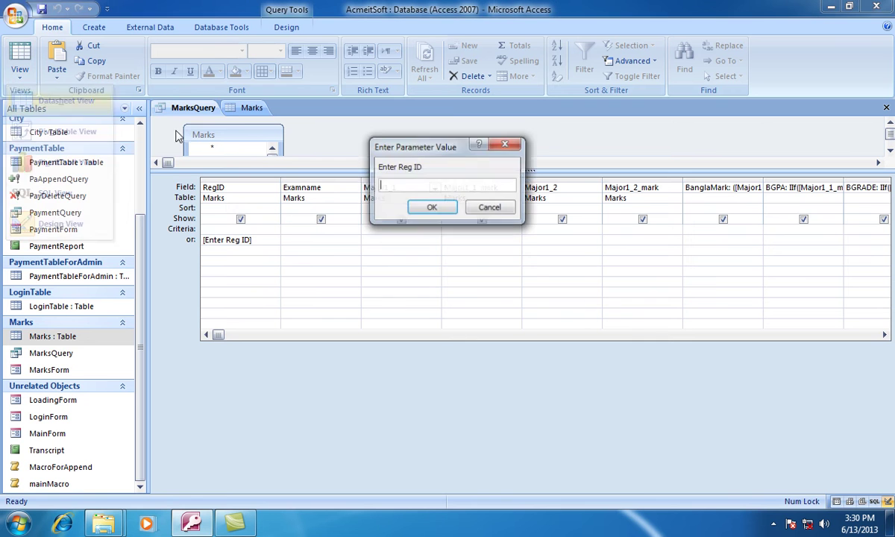
pyautogui.write('103')
pyautogui.press('Return')
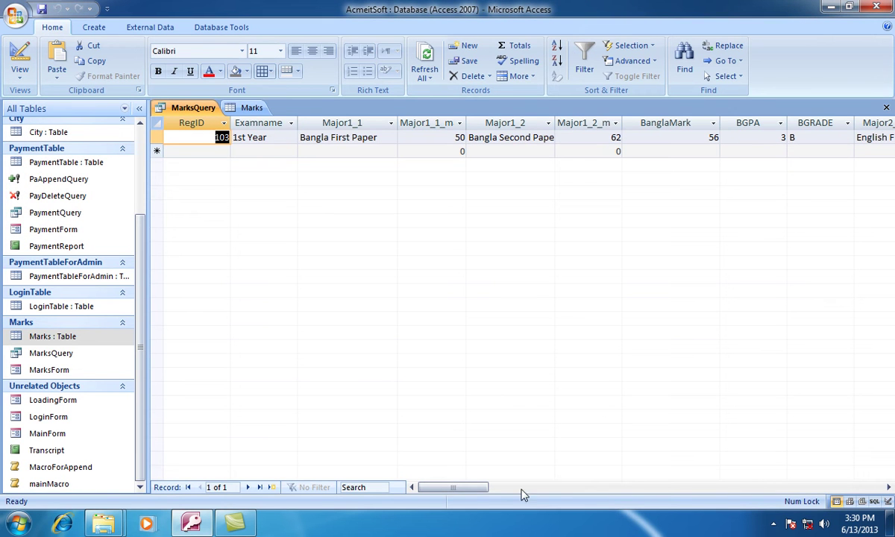
# Check the calculated SelectiveSub and ElectiveSub values against their source subject fields in the query results.
pyautogui.moveTo(478, 488); pyautogui.dragTo(581, 487)
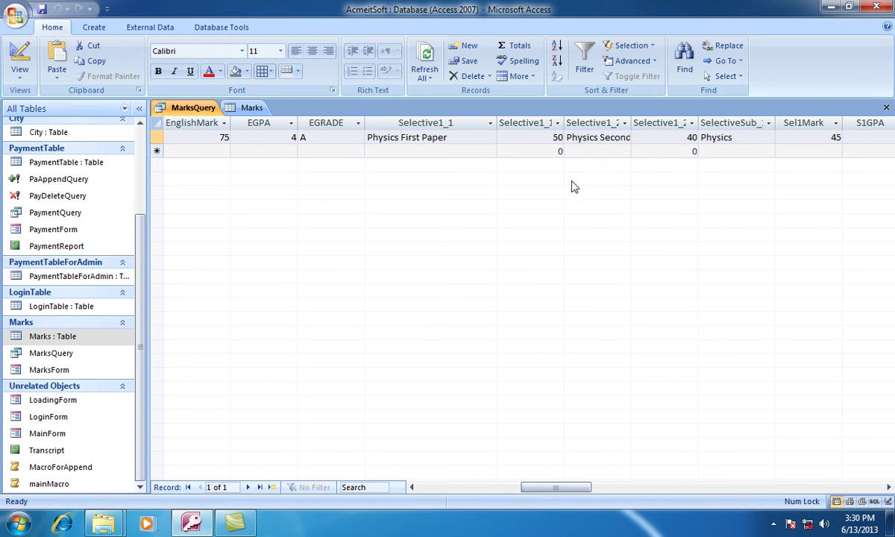
pyautogui.click(712, 138)
pyautogui.moveTo(584, 488); pyautogui.dragTo(629, 488)
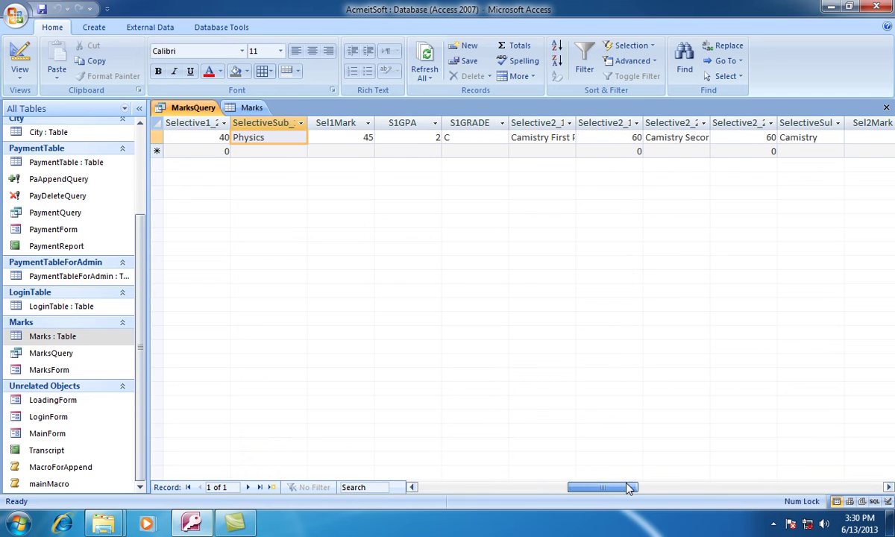
pyautogui.click(795, 138)
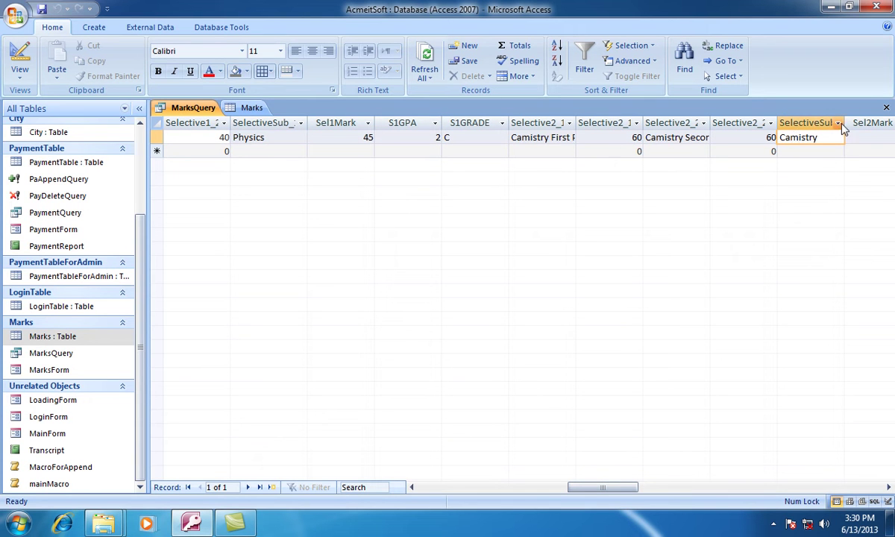
pyautogui.moveTo(597, 487); pyautogui.dragTo(684, 487)
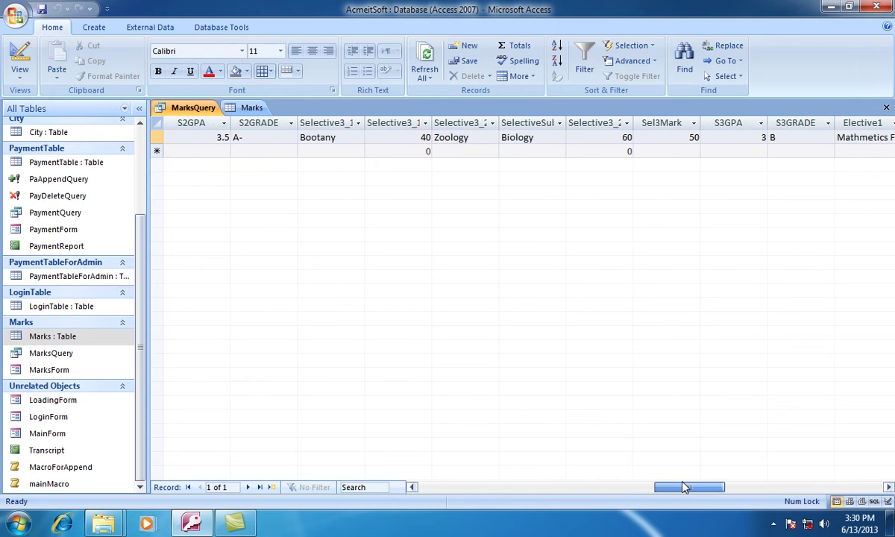
pyautogui.click(335, 137)
pyautogui.click(514, 137)
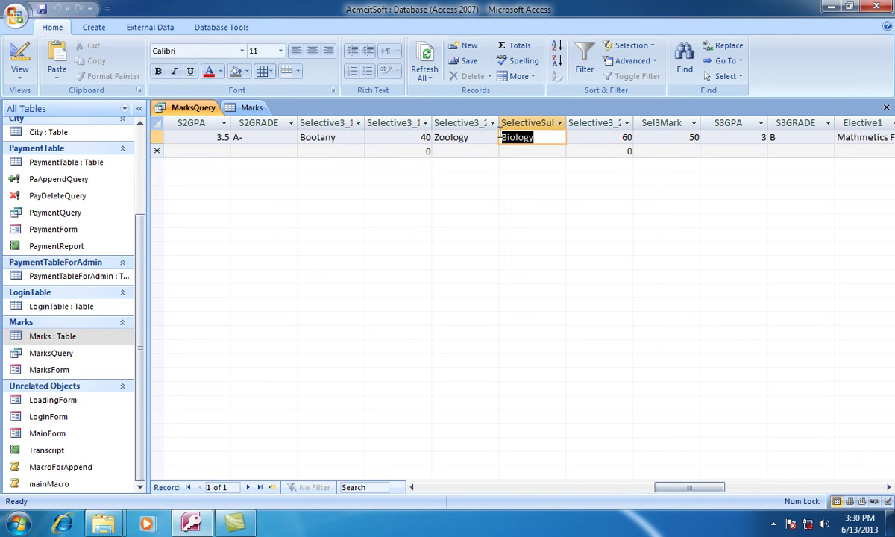
pyautogui.moveTo(713, 487); pyautogui.dragTo(783, 475)
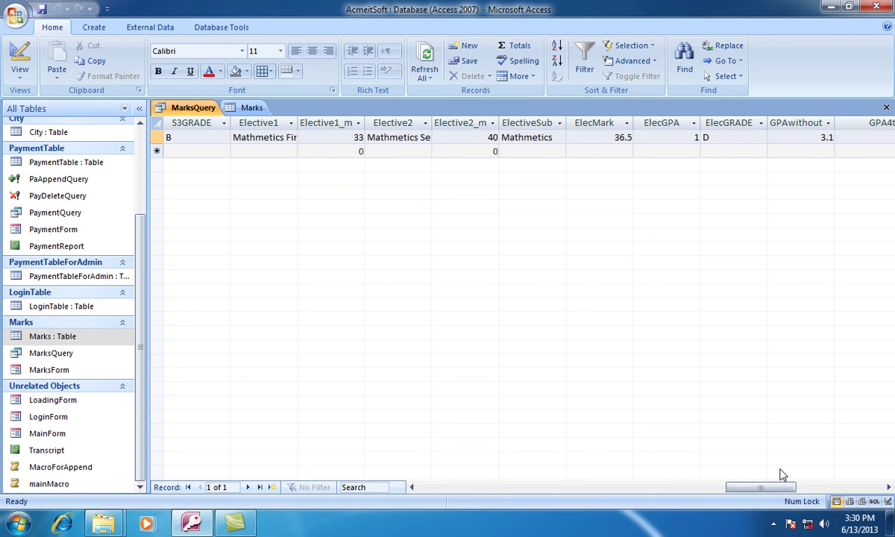
pyautogui.doubleClick(280, 138)
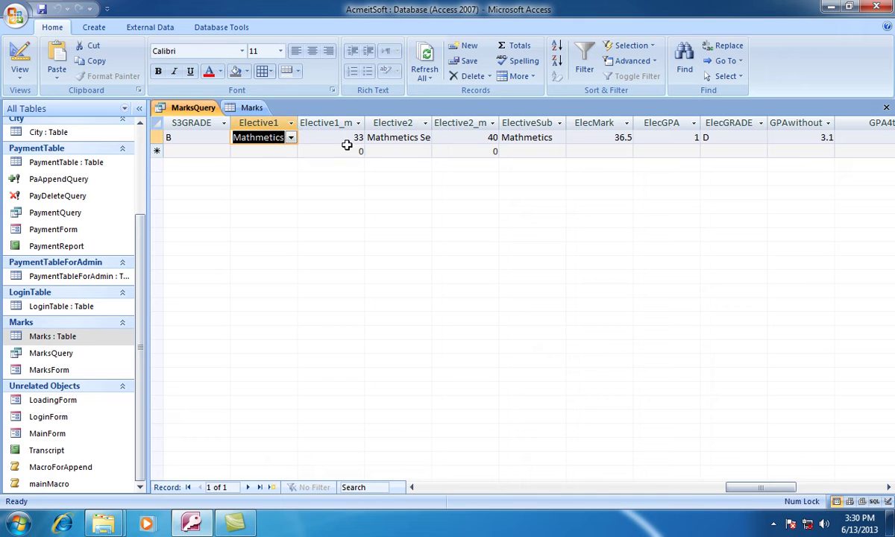
pyautogui.doubleClick(522, 138)
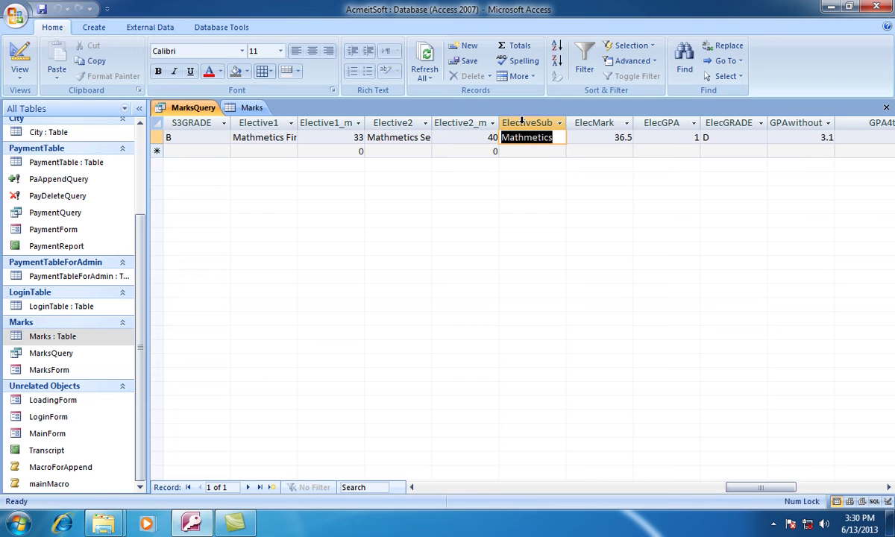
# Close MarksQuery and the Marks table.
pyautogui.click(887, 109)
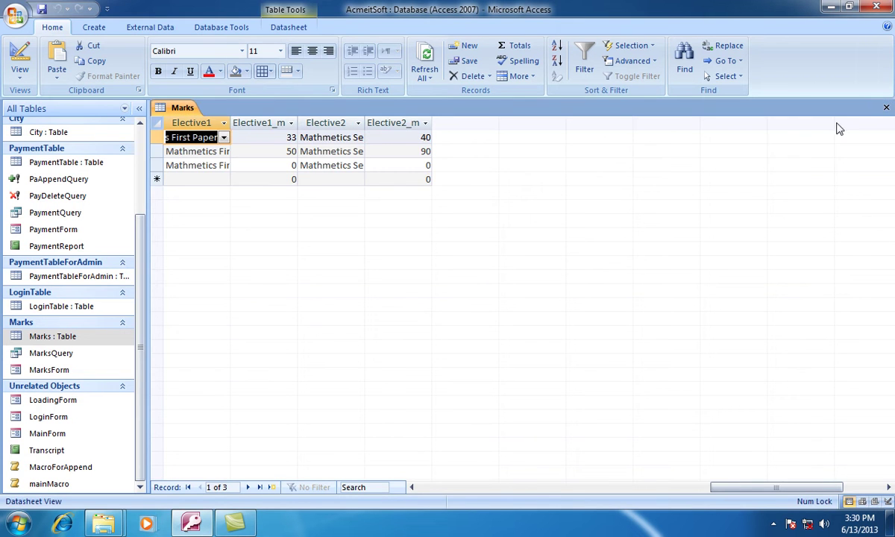
pyautogui.click(888, 111)
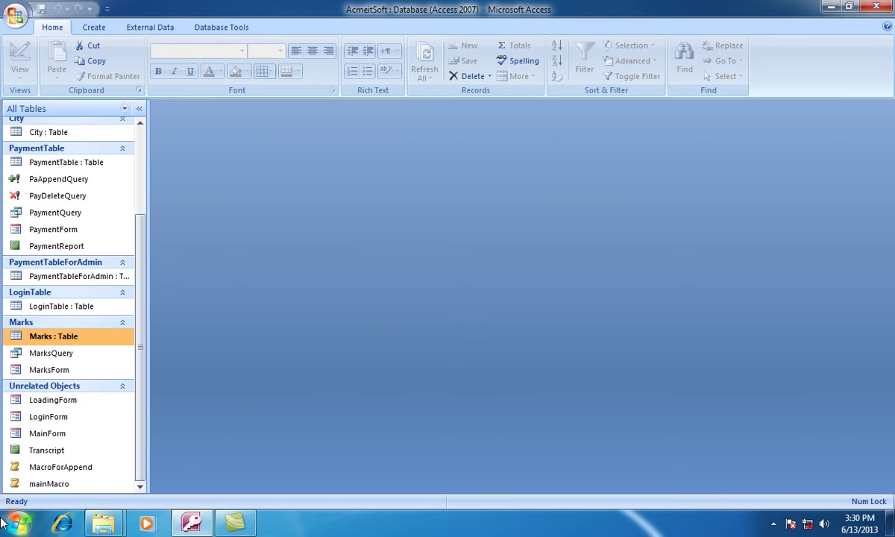
# Open the Transcript report in Design View.
pyautogui.click(58, 452)
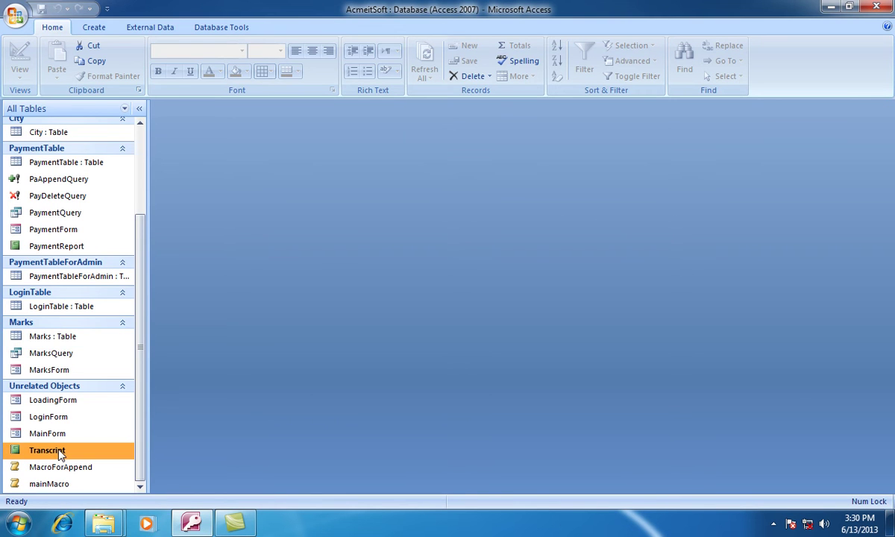
pyautogui.rightClick(60, 452)
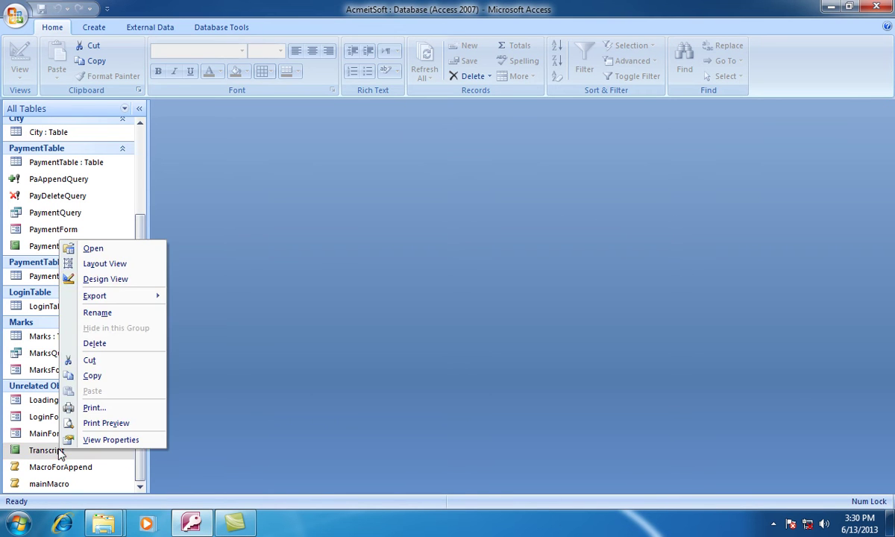
pyautogui.click(98, 281)
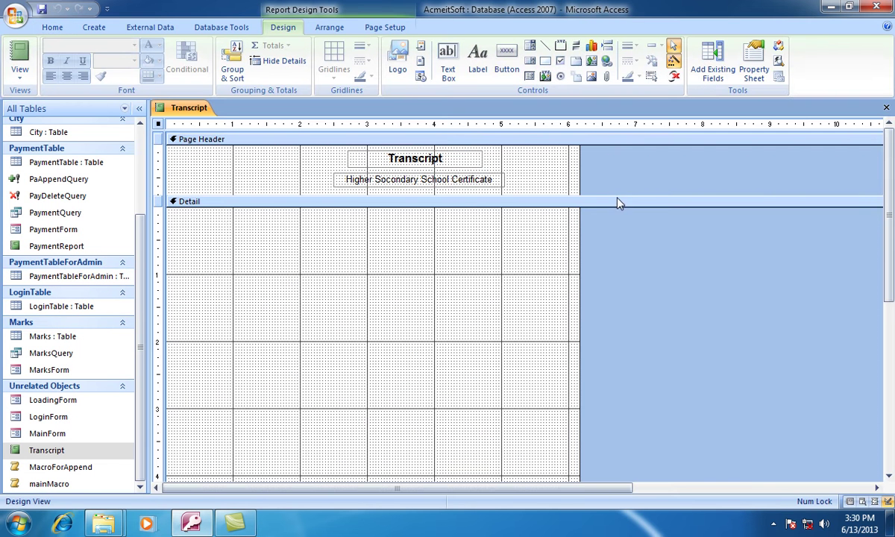
# Widen the Transcript report's design area to about 8.4 inches and save the report.
pyautogui.moveTo(577, 232); pyautogui.dragTo(731, 209)
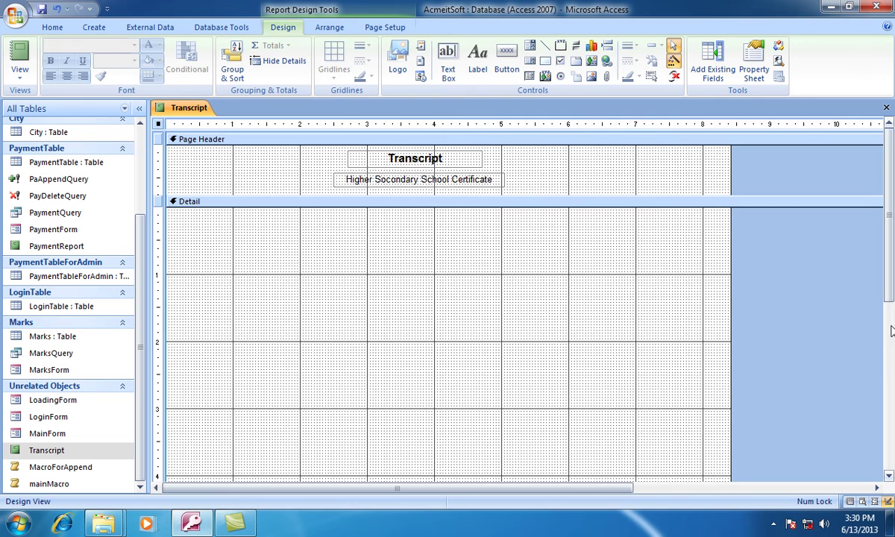
pyautogui.moveTo(886, 293); pyautogui.dragTo(874, 240)
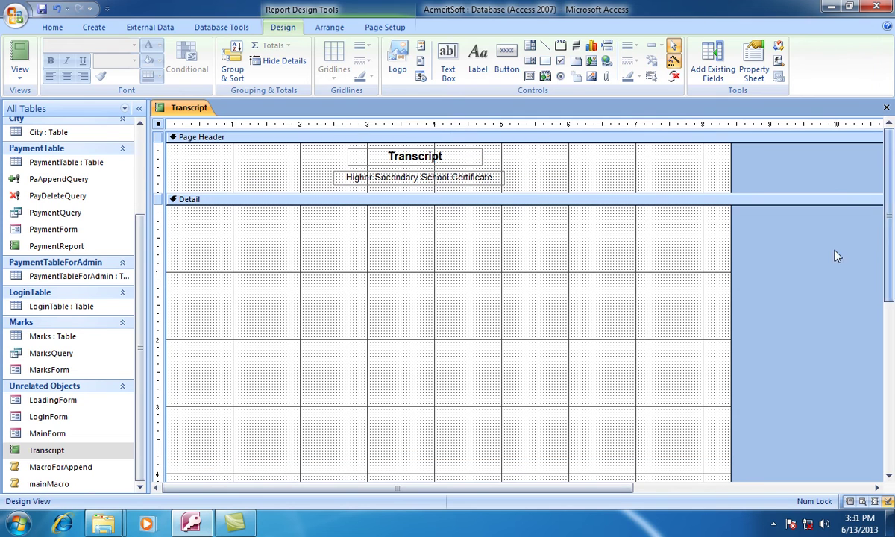
pyautogui.click(46, 9)
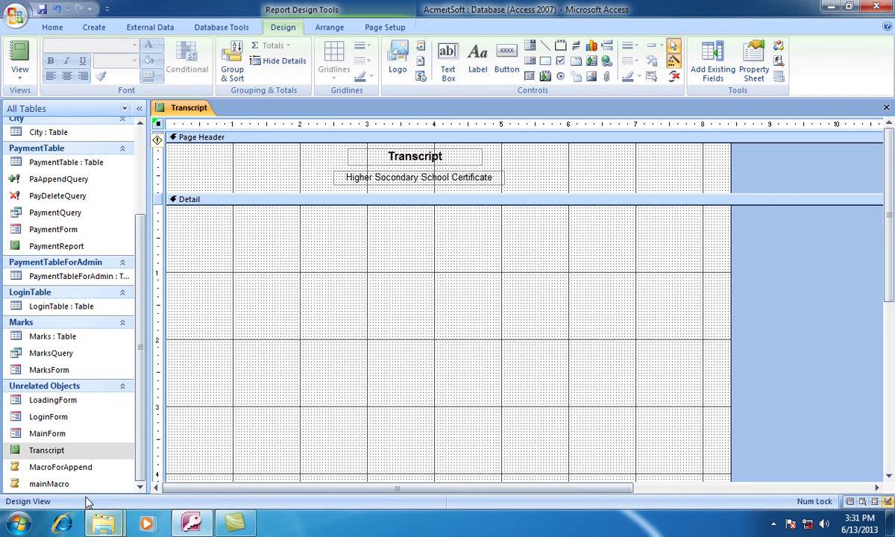
pyautogui.click(18, 521)
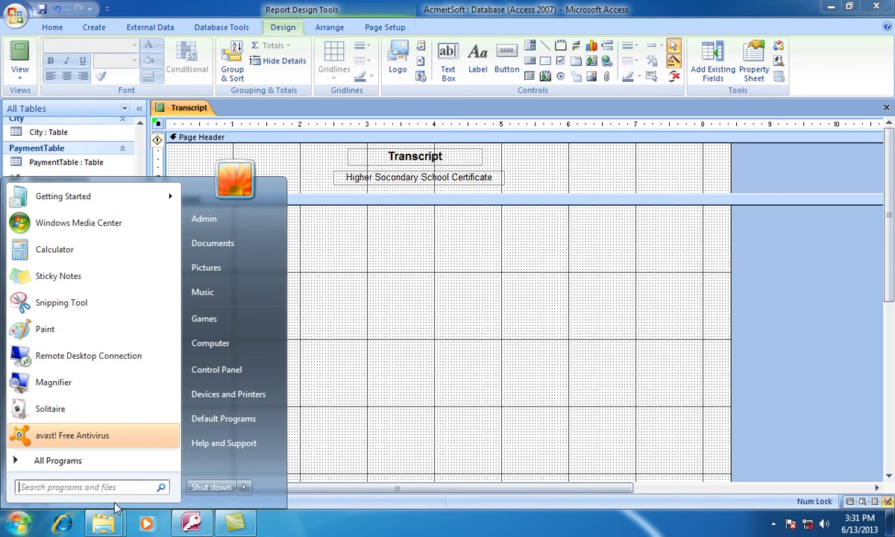
pyautogui.write('\\\\192.168.')
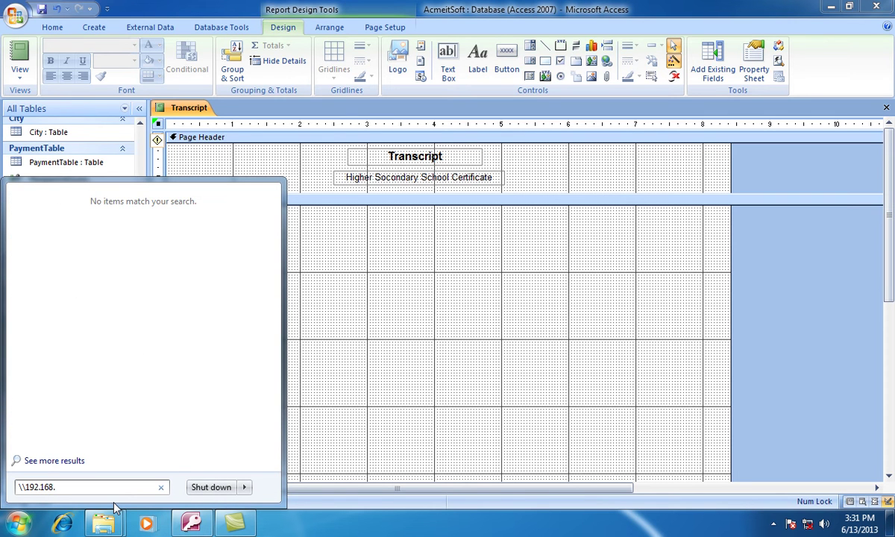
pyautogui.click(160, 487)
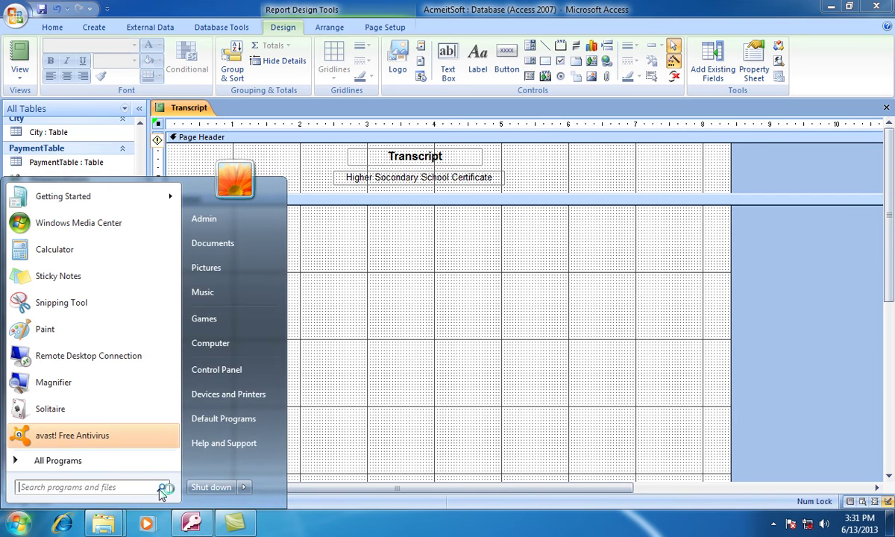
pyautogui.click(361, 248)
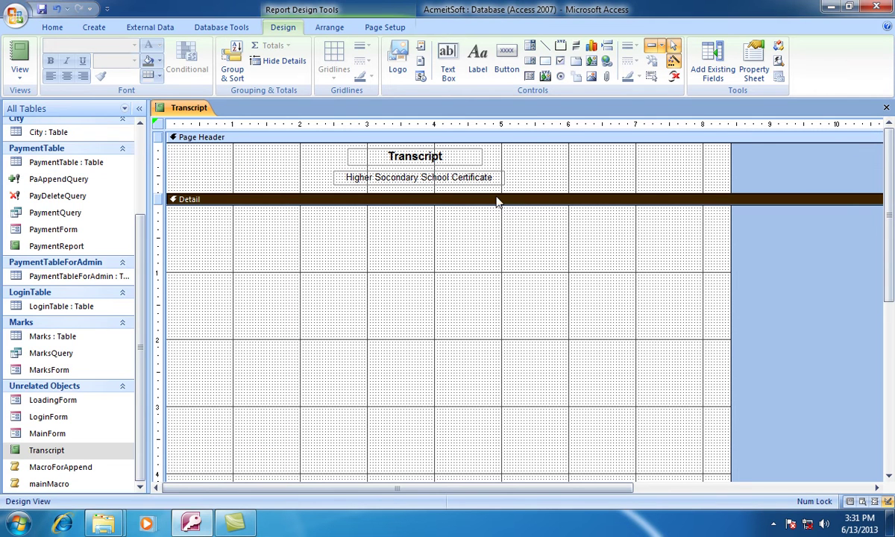
# Draw a rectangle about 7.5 inches wide and 3.4 inches high in the Detail section with a 1 pt solid border.
pyautogui.click(544, 63)
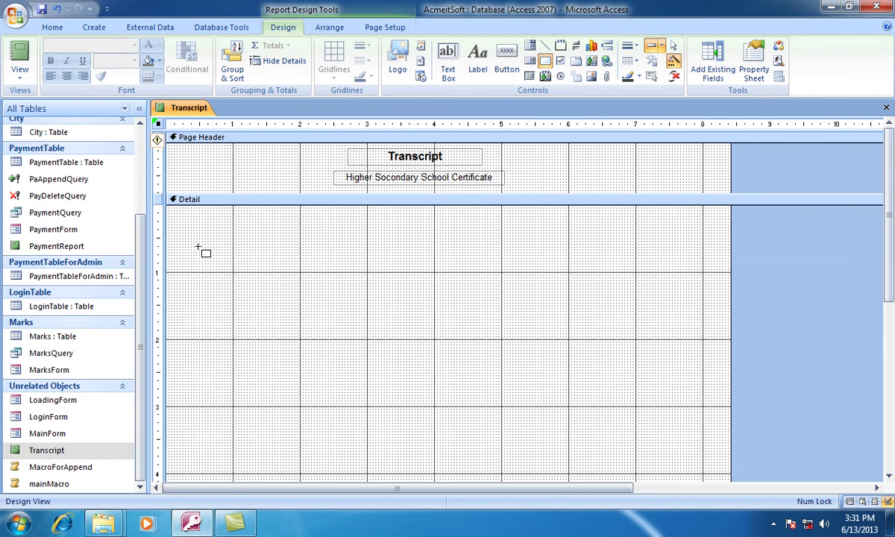
pyautogui.moveTo(198, 246); pyautogui.dragTo(701, 476)
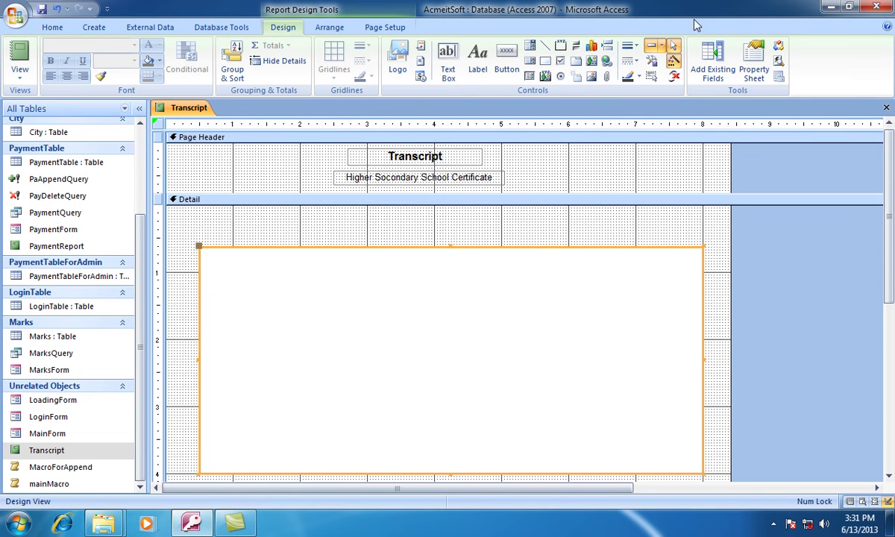
pyautogui.click(630, 46)
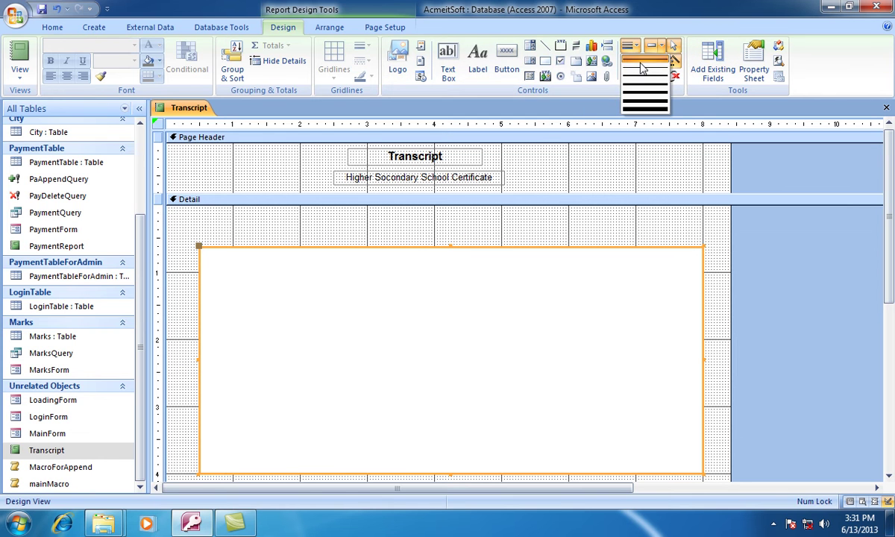
pyautogui.click(641, 69)
pyautogui.click(635, 62)
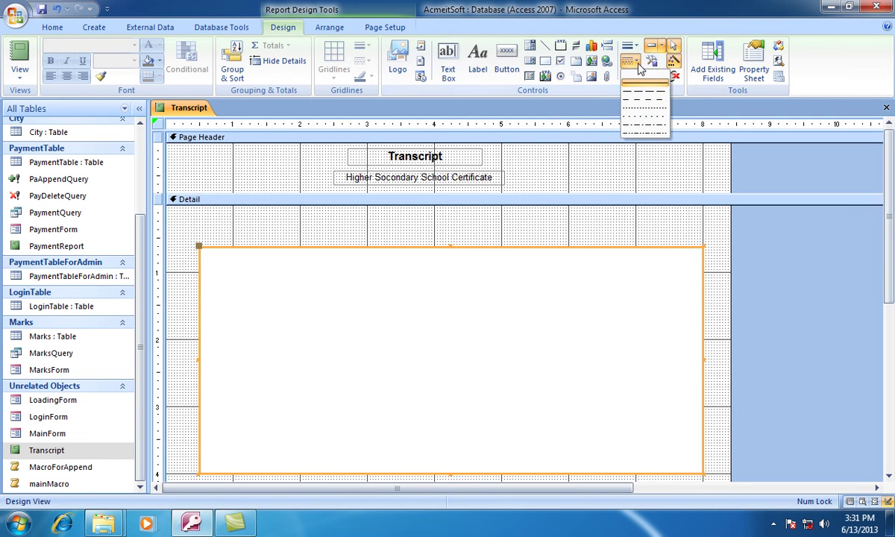
pyautogui.click(643, 82)
pyautogui.click(584, 221)
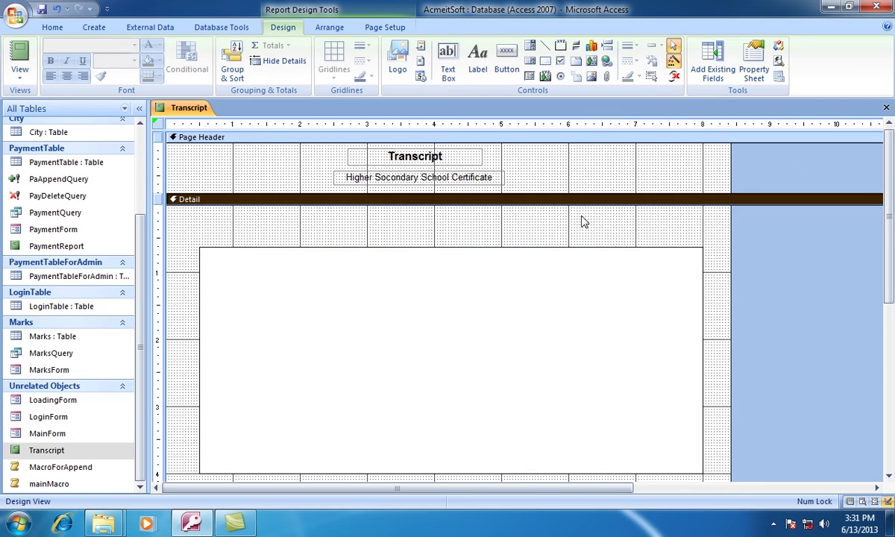
# Extend the rectangle's upper edge to 0.25 inch below the Detail header, making the rectangle 3.75 inches high.
pyautogui.click(469, 249)
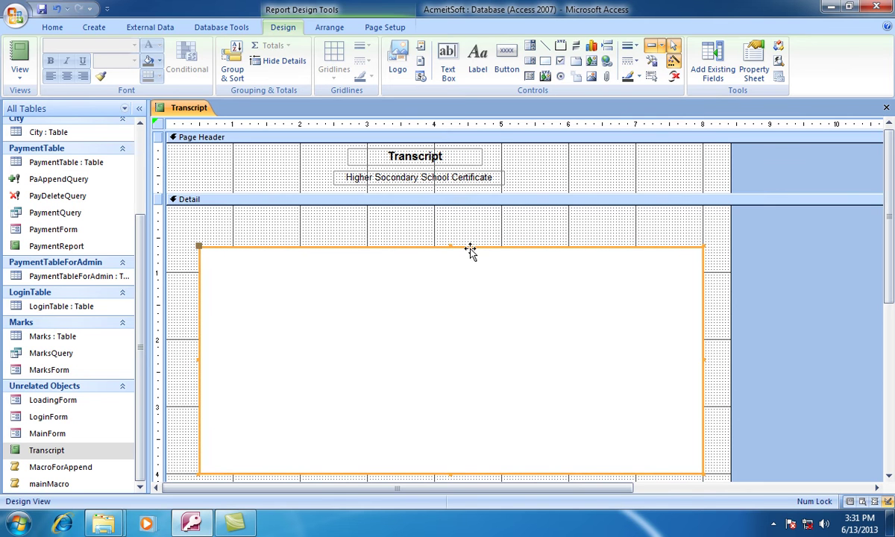
pyautogui.moveTo(453, 246); pyautogui.dragTo(448, 222)
pyautogui.click(584, 172)
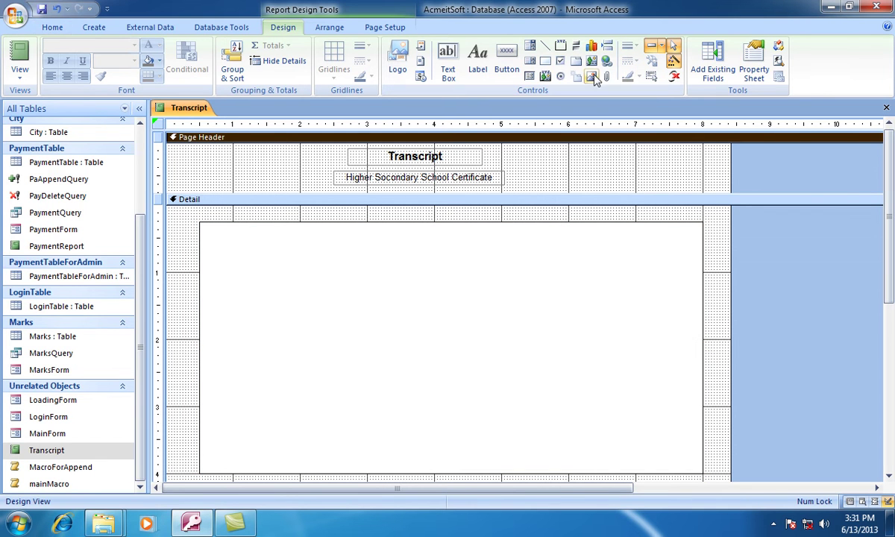
pyautogui.click(545, 66)
pyautogui.moveTo(258, 252); pyautogui.dragTo(429, 378)
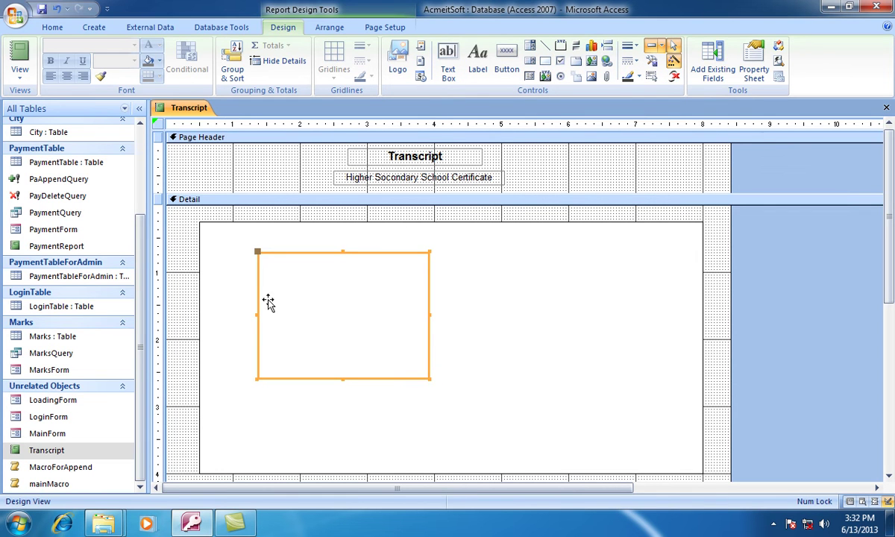
pyautogui.moveTo(256, 251); pyautogui.dragTo(205, 223)
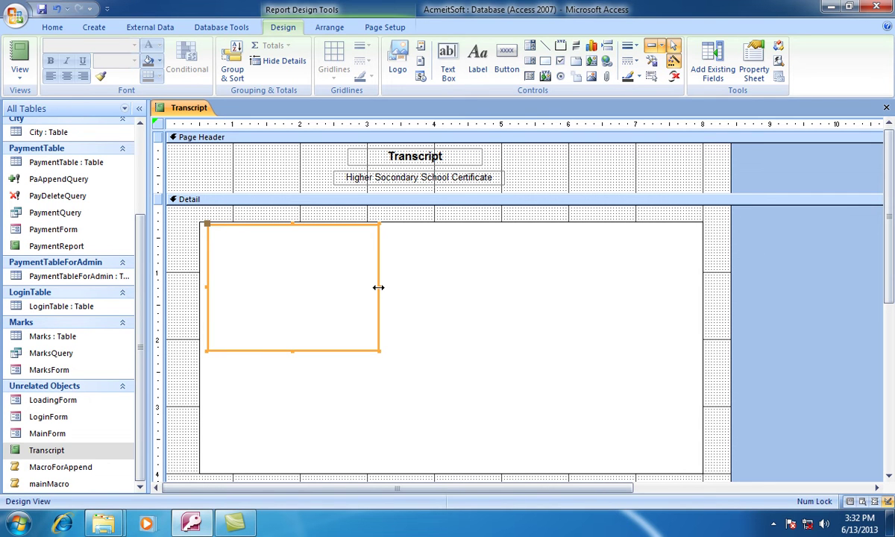
pyautogui.click(232, 524)
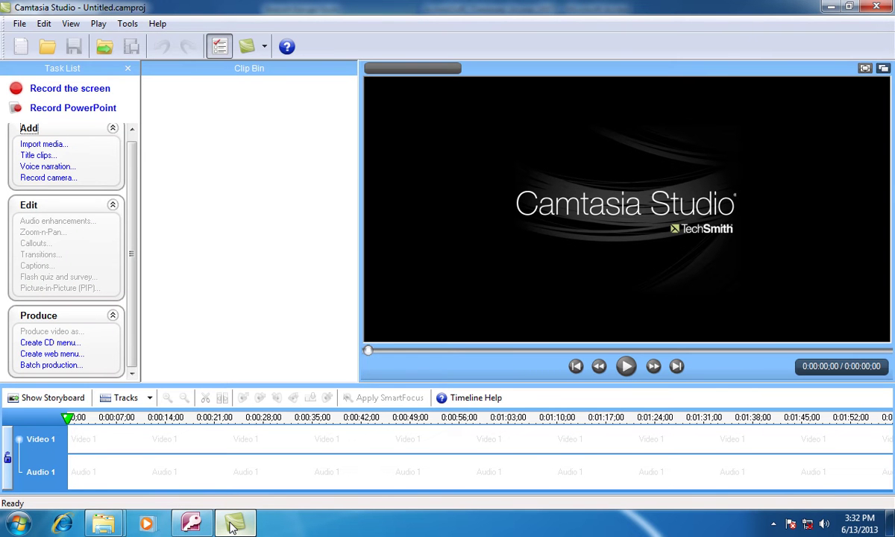
pyautogui.click(104, 86)
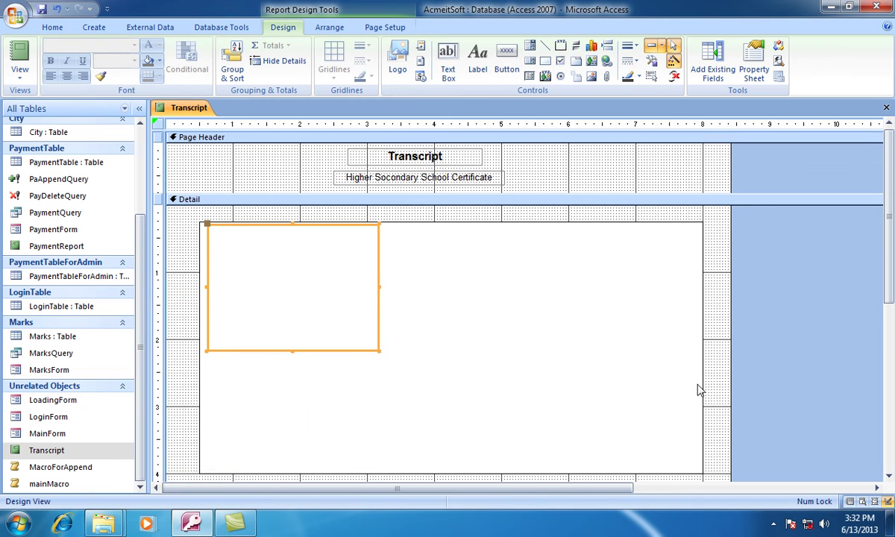
# Add a label captioned "Serial No.", about 1.25 inches wide, in the upper-left corner of the Detail rectangle.
pyautogui.click(473, 67)
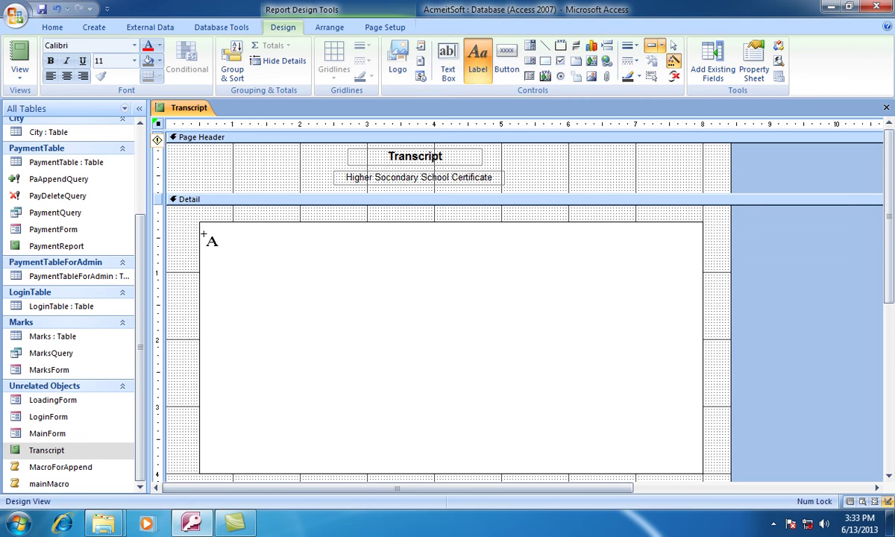
pyautogui.moveTo(202, 228)
pyautogui.mouseDown()
pyautogui.moveTo(231, 251)
pyautogui.moveTo(286, 246)
pyautogui.mouseUp()
pyautogui.press('Escape')
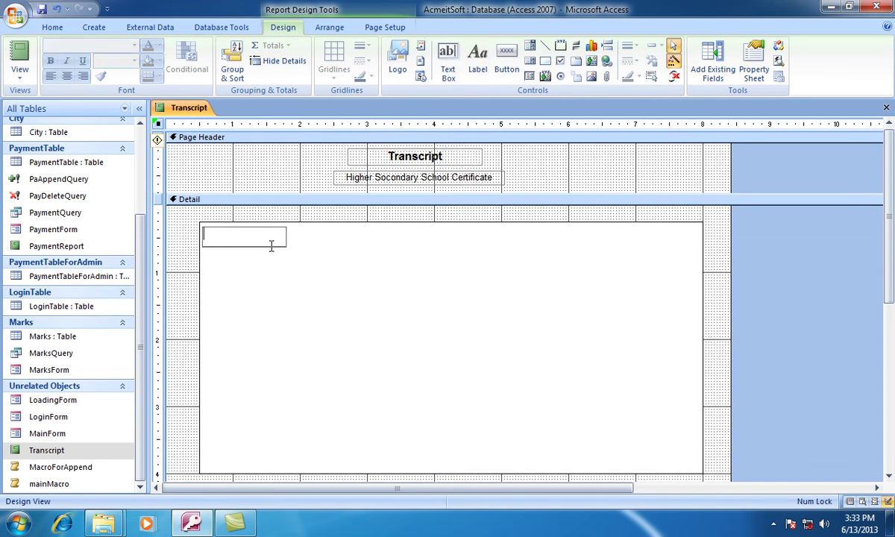
pyautogui.write('Serial No.')
pyautogui.click(283, 272)
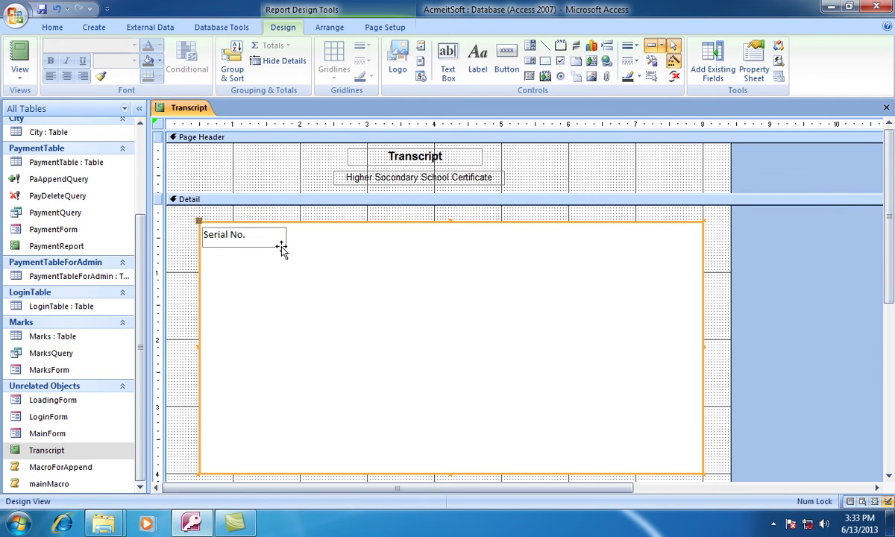
# Display the Property Sheet for the report's Detail section.
pyautogui.press('F4')
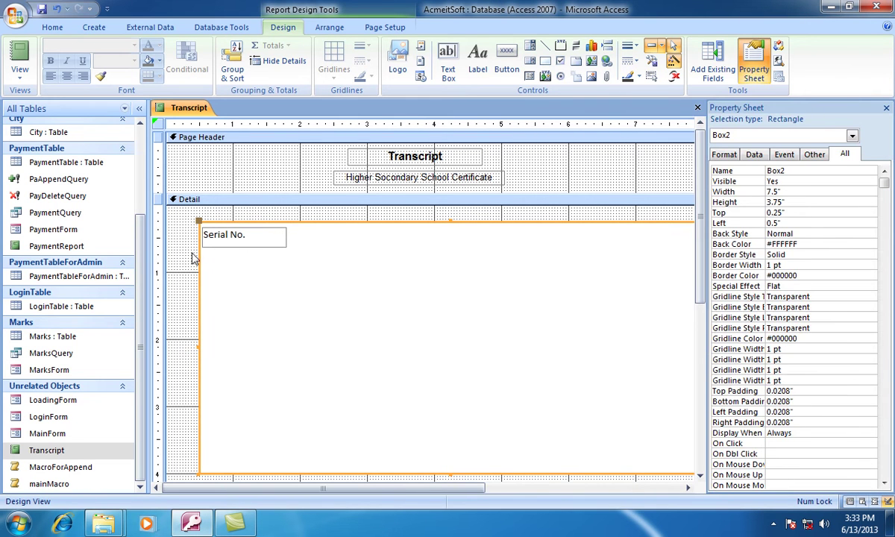
pyautogui.click(185, 253)
pyautogui.click(187, 254)
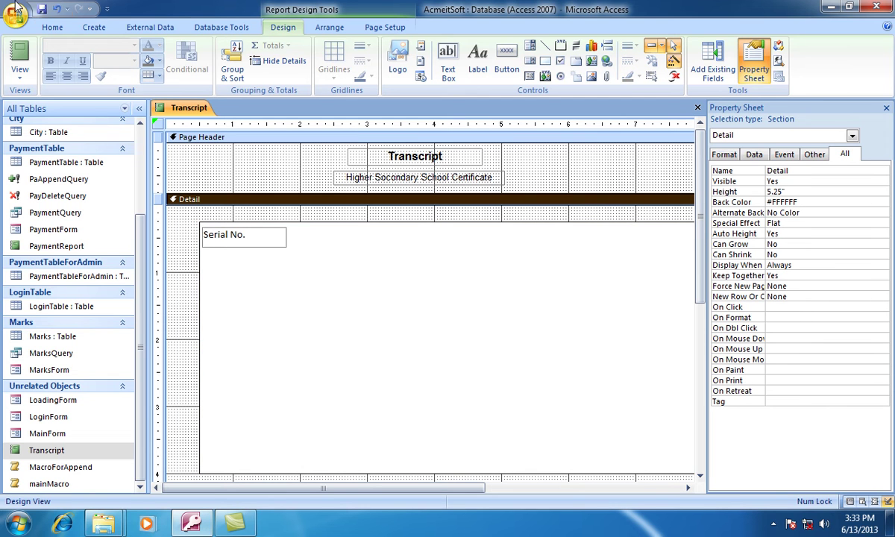
# Check the rectangle and Serial No. label in Report View and return the Transcript report to Design View.
pyautogui.click(20, 75)
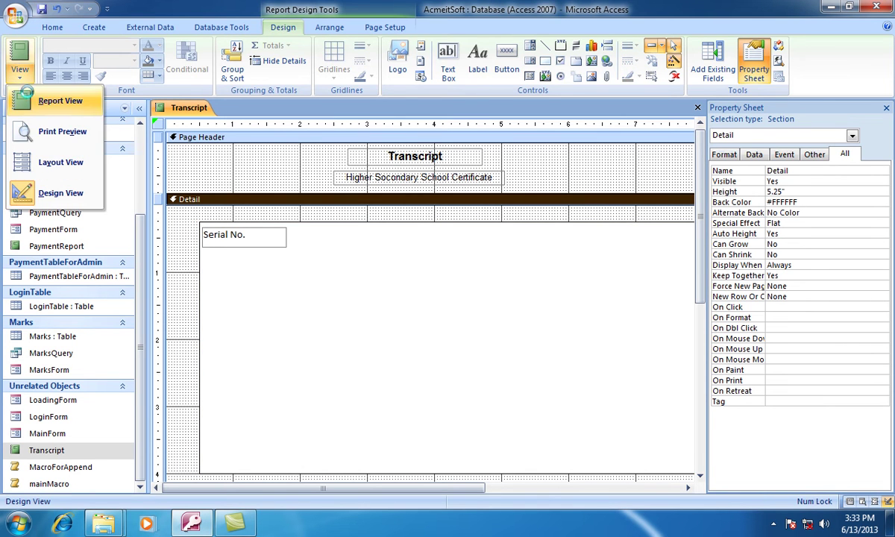
pyautogui.click(41, 94)
pyautogui.click(247, 227)
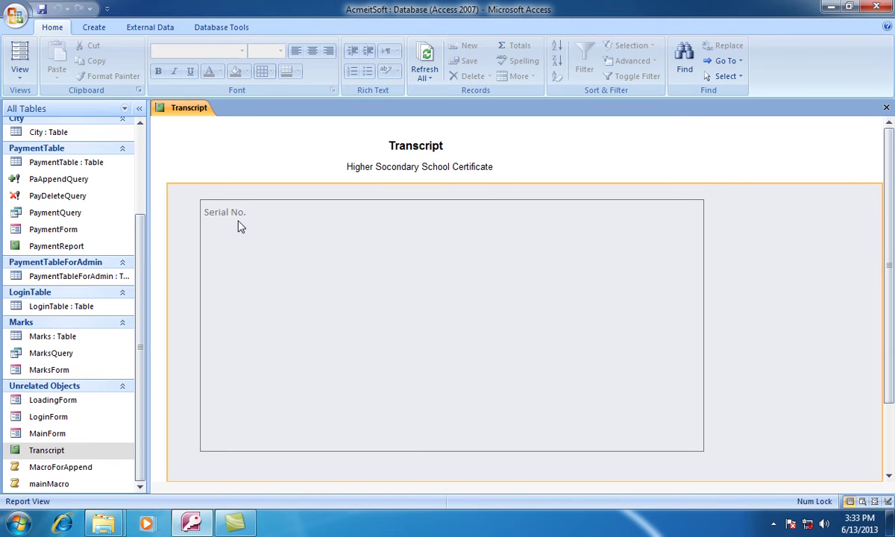
pyautogui.click(257, 159)
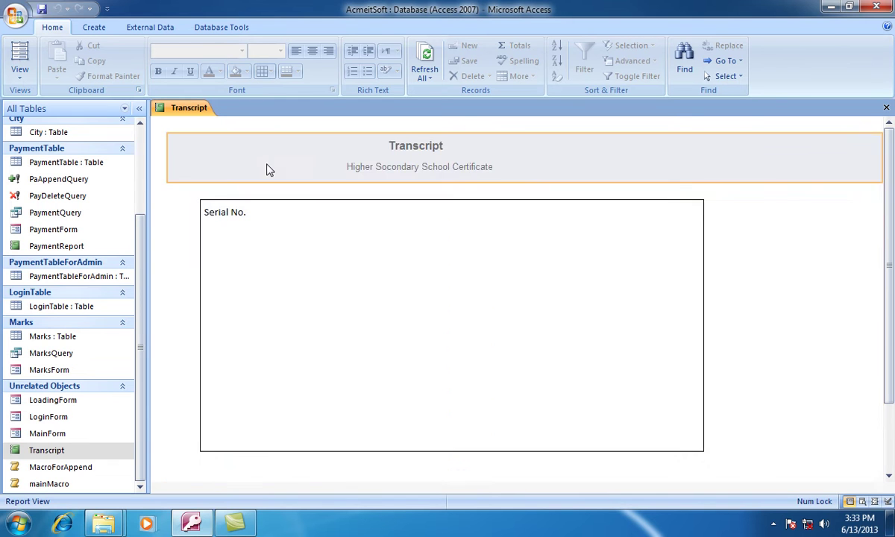
pyautogui.click(285, 217)
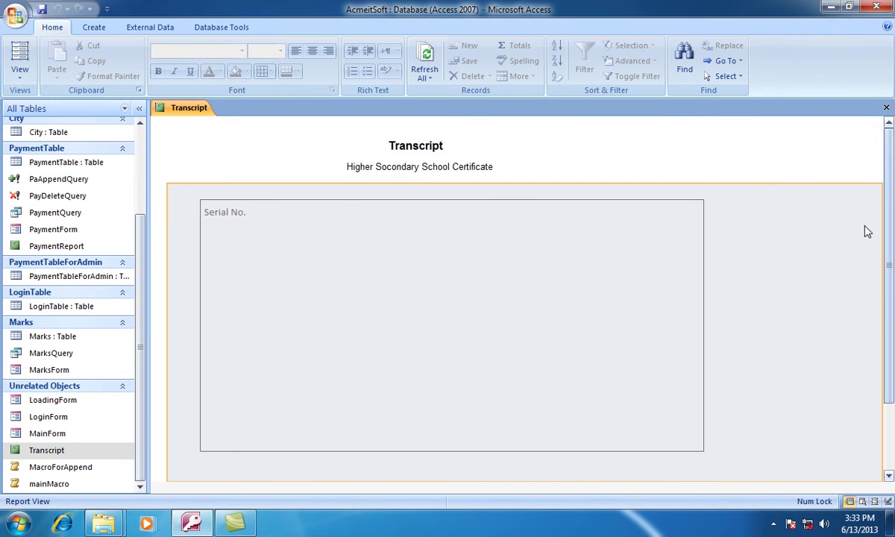
pyautogui.rightClick(783, 179)
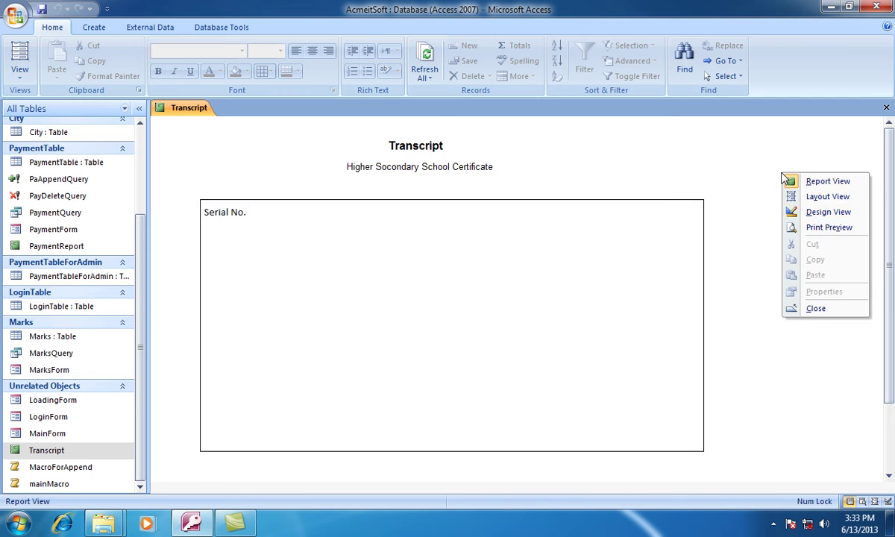
pyautogui.click(826, 213)
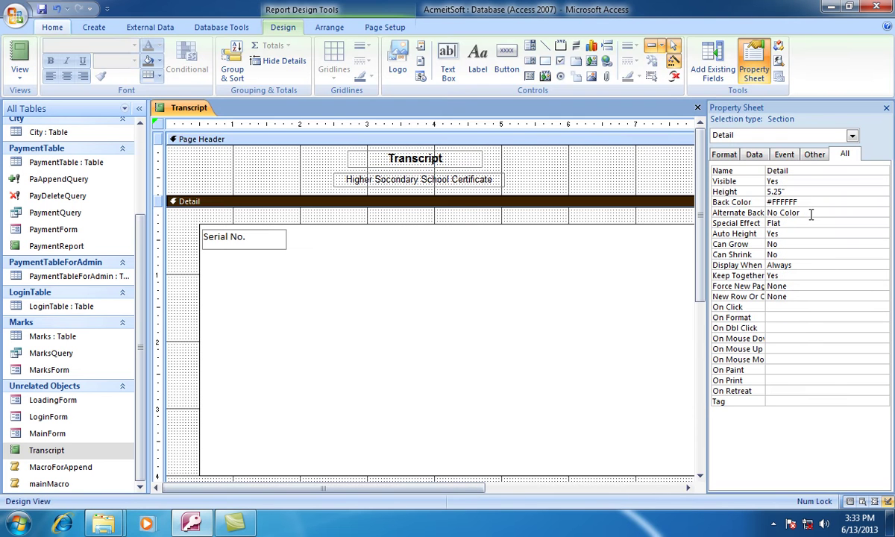
# Shrink the Serial No. label to about 0.67 inch wide and 0.21 inch high so it fits its text.
pyautogui.click(261, 245)
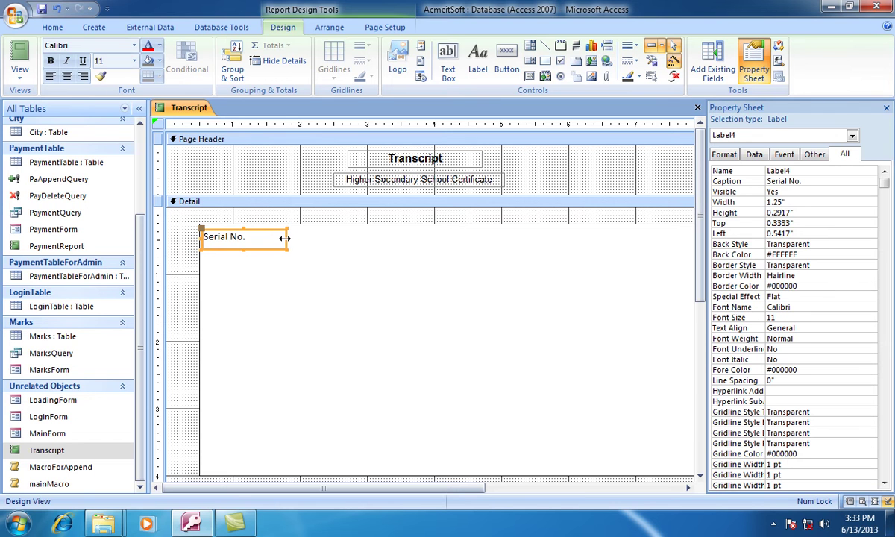
pyautogui.moveTo(284, 239); pyautogui.dragTo(224, 238)
pyautogui.click(222, 250)
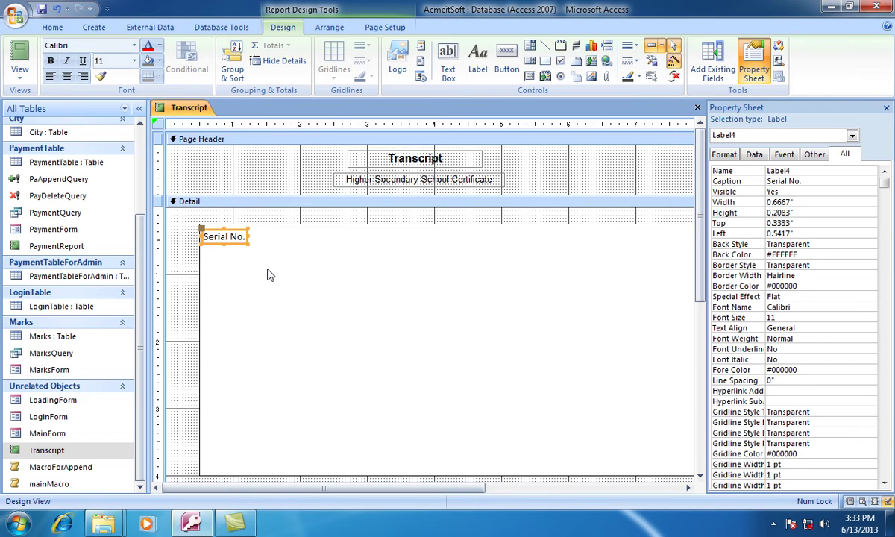
# Duplicate the Serial No. label four times to form a column of labels down the rectangle.
pyautogui.hotkey('ctrl', 'd')
pyautogui.hotkey('ctrl', 'd')
pyautogui.hotkey('ctrl', 'd')
pyautogui.hotkey('ctrl', 'd')
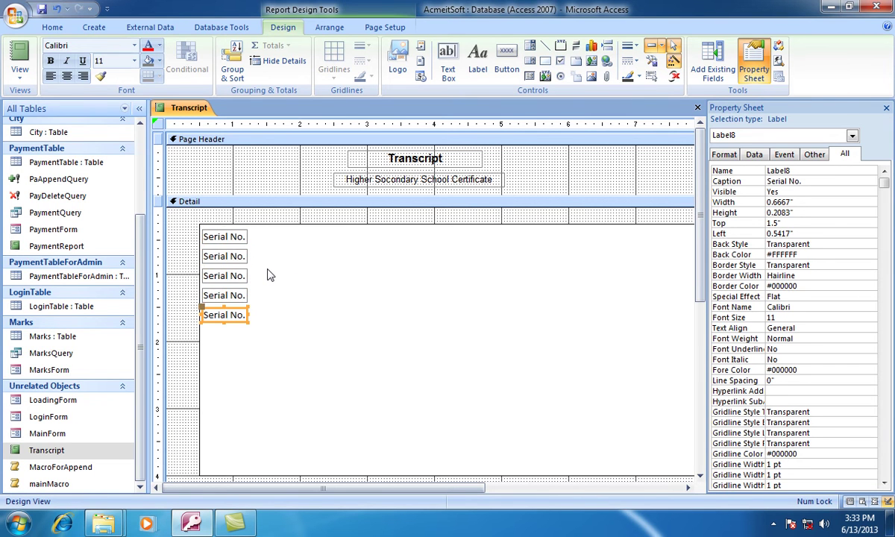
# Change the captions of the first two labels beneath the Serial No. heading label to 1 and 2.
pyautogui.click(244, 258)
pyautogui.click(243, 255)
pyautogui.moveTo(244, 255); pyautogui.dragTo(198, 250)
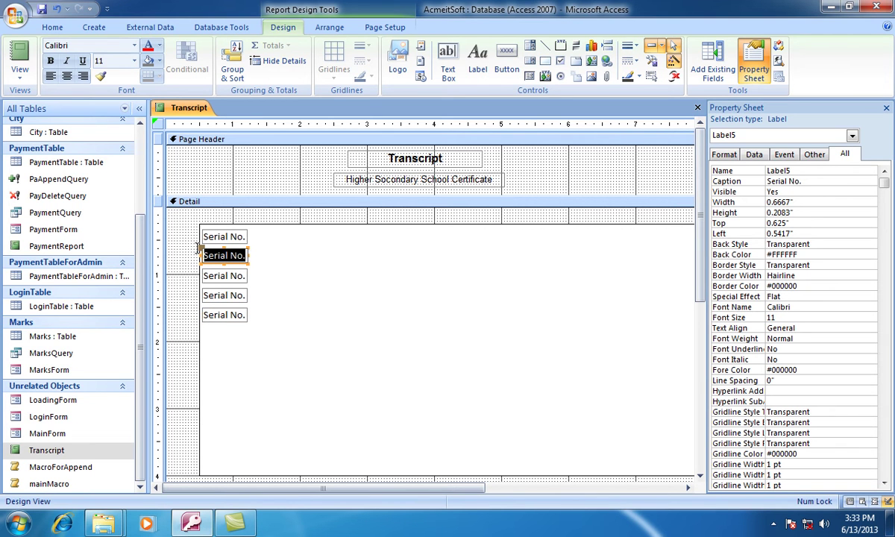
pyautogui.write('1')
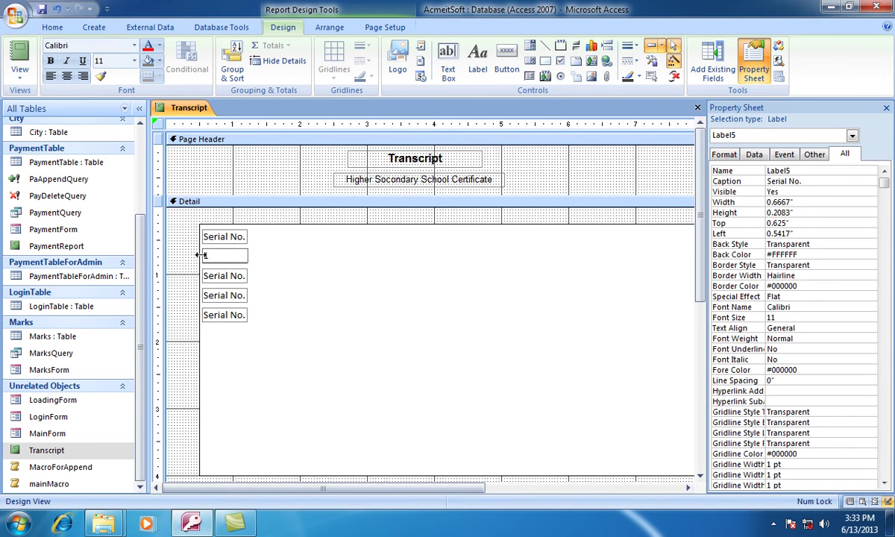
pyautogui.click(228, 276)
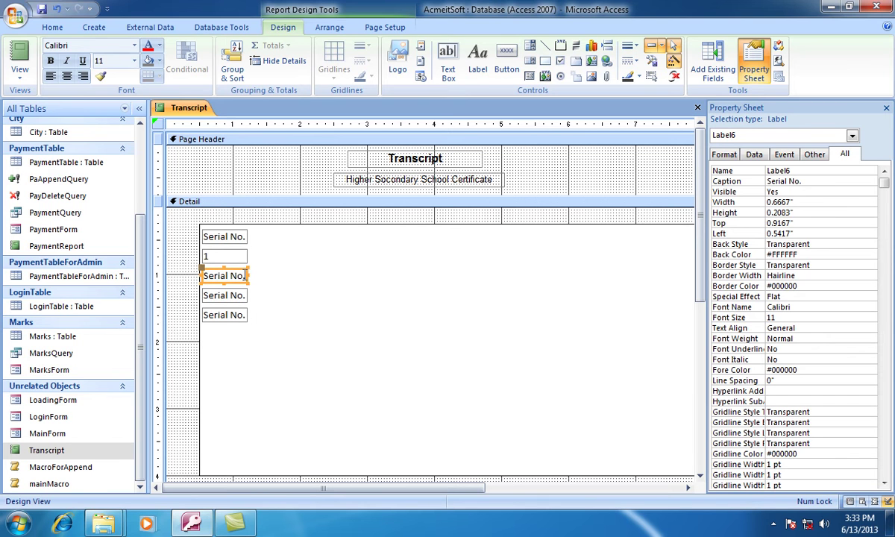
pyautogui.click(246, 276)
pyautogui.hotkey('shift', 'Home')
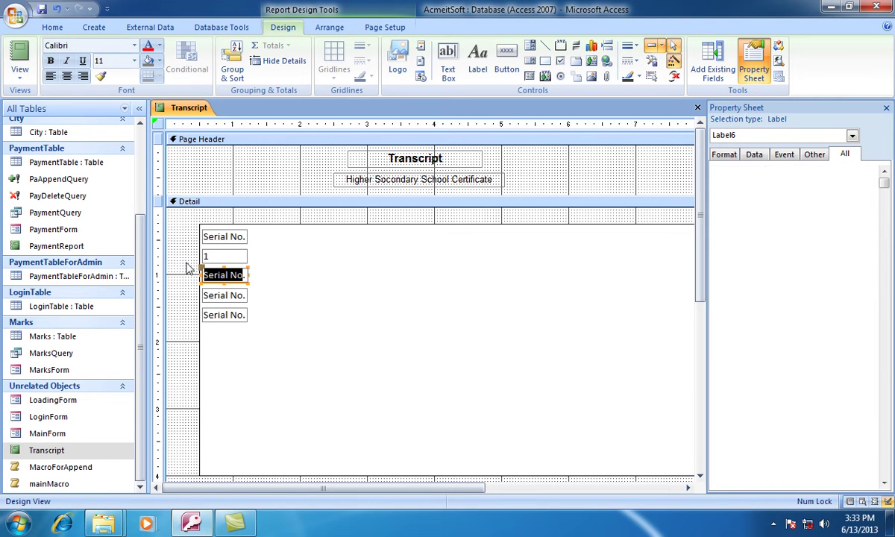
pyautogui.press('BackSpace')
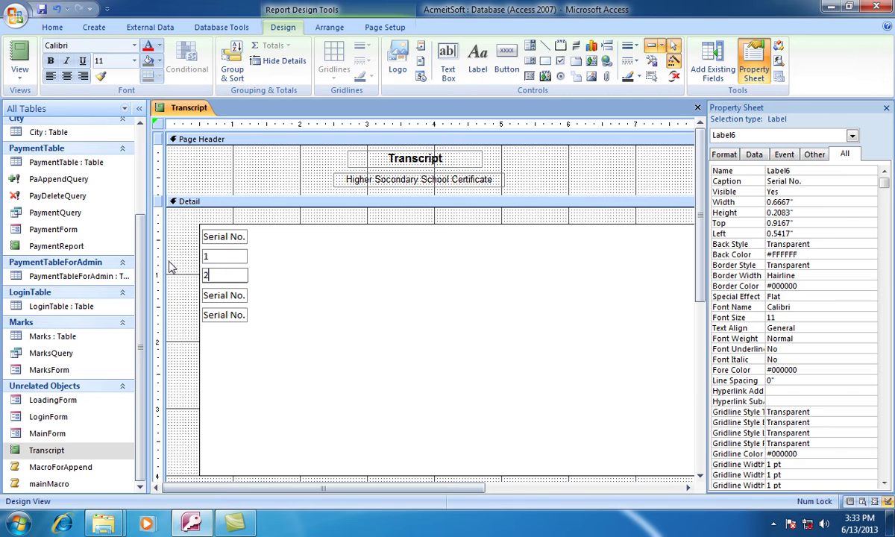
pyautogui.write('2')
# Change the captions of the remaining two Serial No. copies in the column to 3 and 4.
pyautogui.click(237, 296)
pyautogui.click(237, 296)
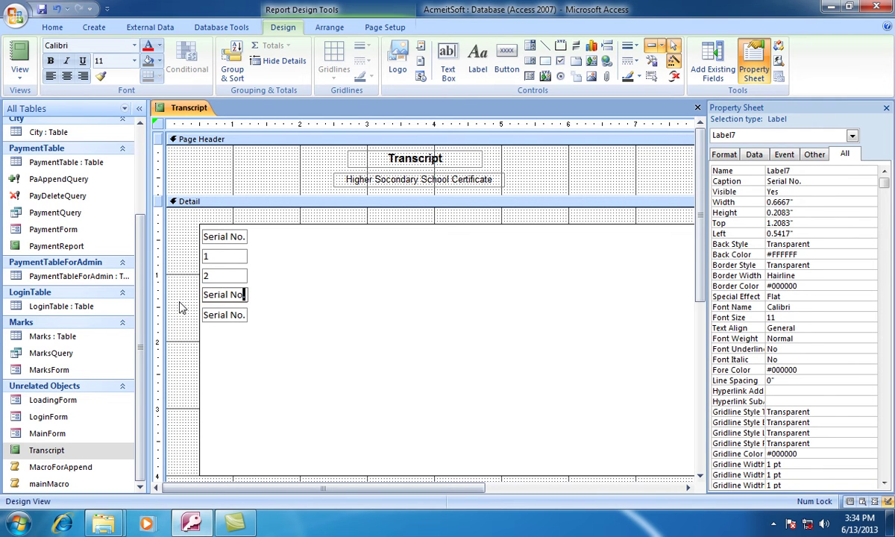
pyautogui.press('BackSpace')
pyautogui.press('BackSpace')
pyautogui.press('BackSpace')
pyautogui.press('BackSpace')
pyautogui.press('BackSpace')
pyautogui.press('BackSpace')
pyautogui.click(206, 315)
pyautogui.click(203, 315)
pyautogui.press('BackSpace')
pyautogui.press('BackSpace')
pyautogui.press('BackSpace')
pyautogui.press('BackSpace')
pyautogui.press('BackSpace')
pyautogui.press('BackSpace')
pyautogui.press('BackSpace')
pyautogui.press('BackSpace')
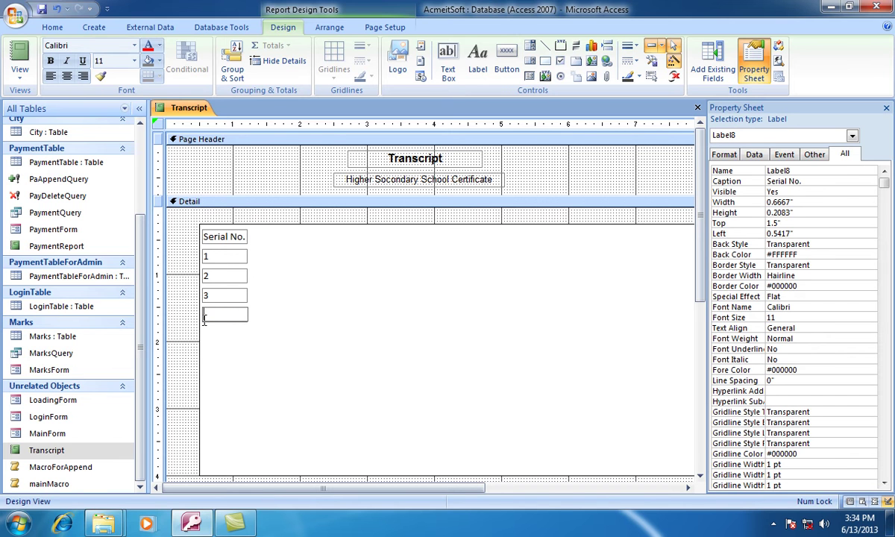
pyautogui.press('Return')
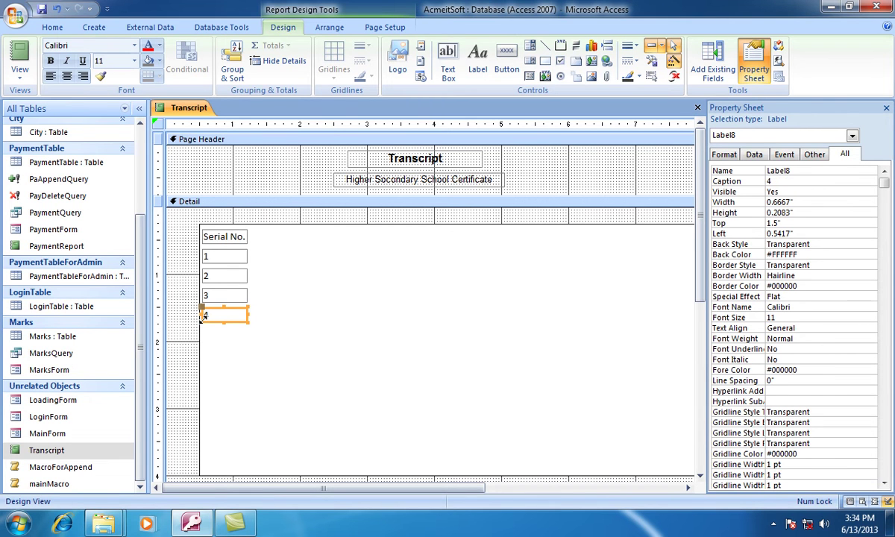
# Paste another Serial No. label beneath label 4 and change its caption to 5.
pyautogui.hotkey('ctrl', 'v')
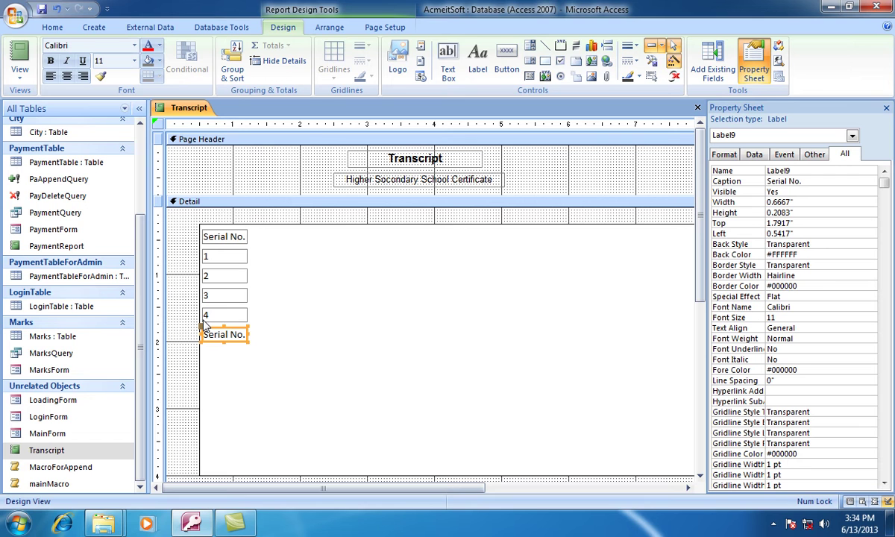
pyautogui.click(229, 331)
pyautogui.press('BackSpace')
pyautogui.press('BackSpace')
pyautogui.press('BackSpace')
pyautogui.press('BackSpace')
pyautogui.press('BackSpace')
pyautogui.click(276, 368)
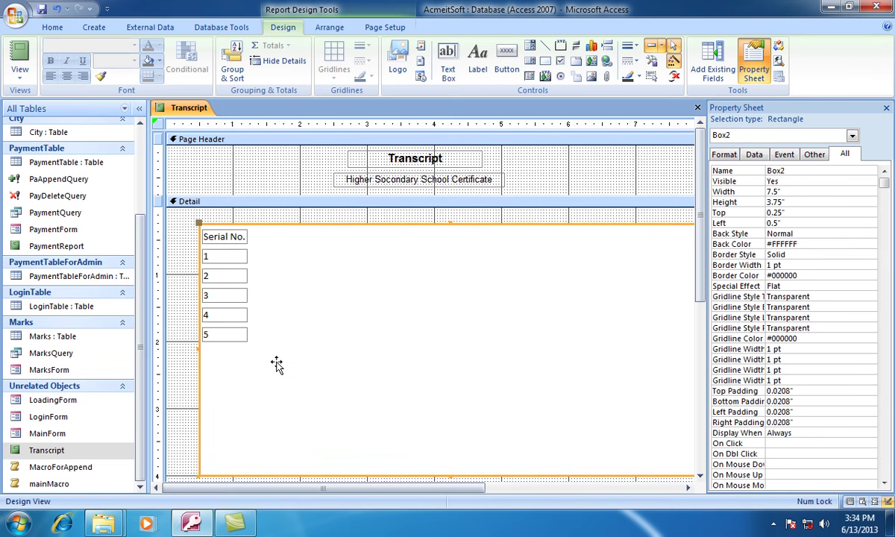
# Paste another Serial No. label and move it directly below label 5, at top 2.0833" and left 0.5417", aligned with the column.
pyautogui.click(235, 339)
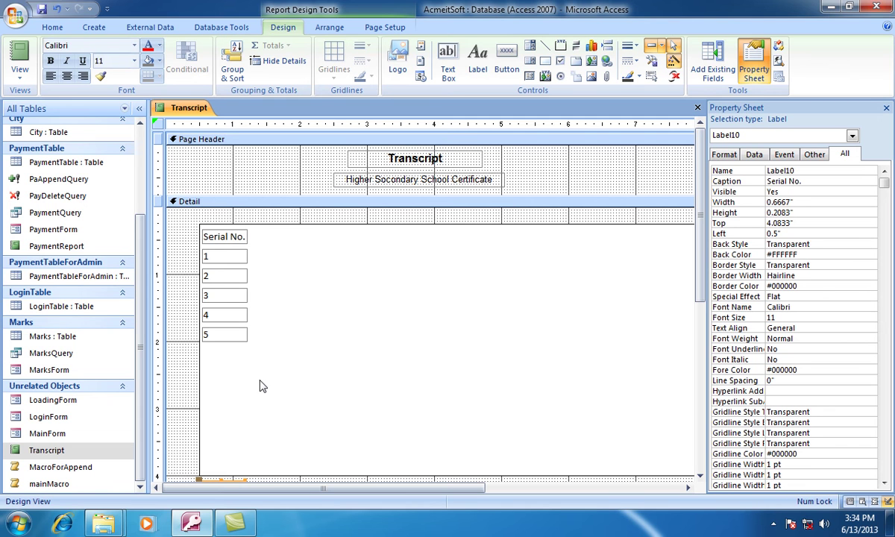
pyautogui.press('Up')
pyautogui.press('Up')
pyautogui.press('Up')
pyautogui.press('Up')
pyautogui.press('Up')
pyautogui.press('Up')
pyautogui.press('Up')
pyautogui.press('Up')
pyautogui.press('Up')
pyautogui.press('Up')
pyautogui.press('Up')
pyautogui.press('Up')
pyautogui.press('Up')
pyautogui.press('Up')
pyautogui.press('Up')
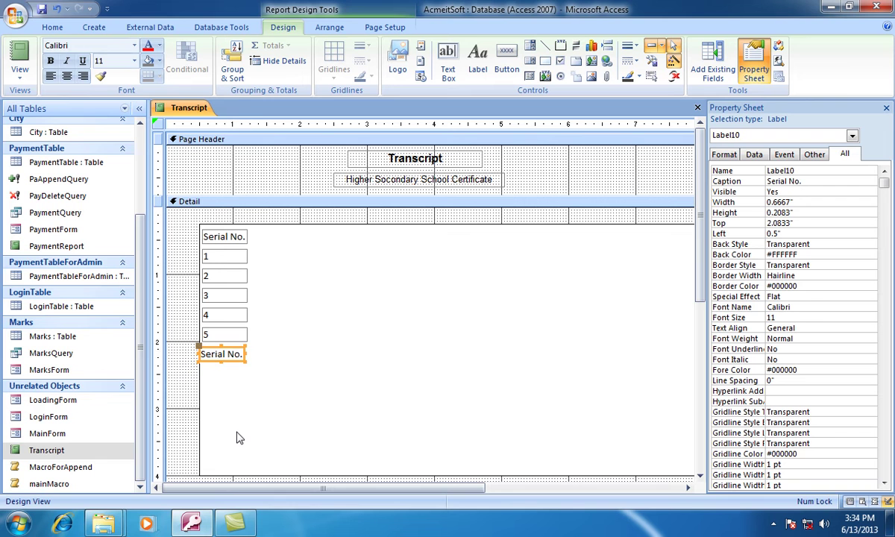
pyautogui.press('Right')
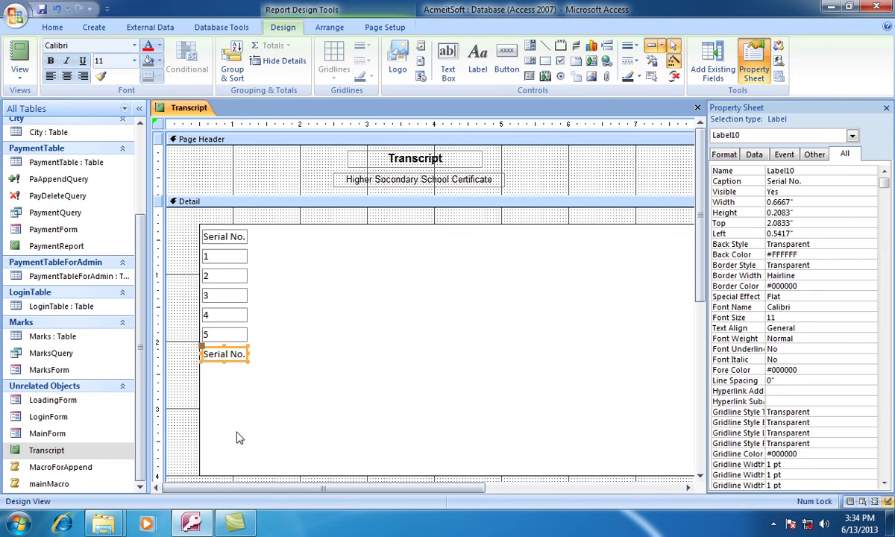
# Nudge the rectangle up to 0.2083" from the top of the Detail section.
pyautogui.click(258, 350)
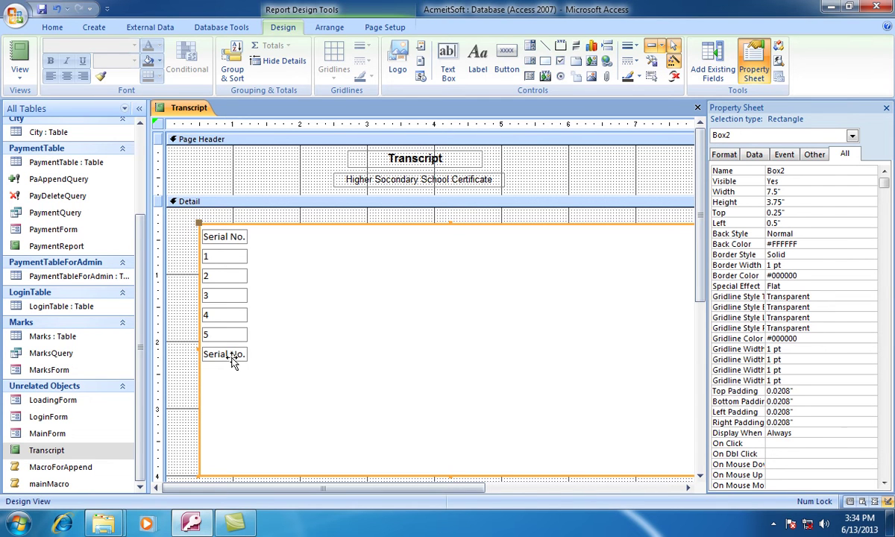
pyautogui.moveTo(231, 361); pyautogui.dragTo(231, 358)
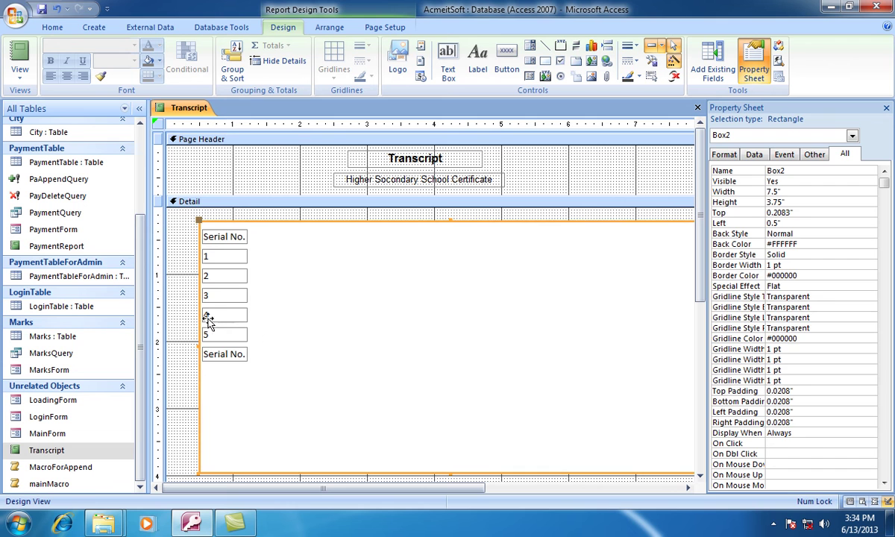
pyautogui.click(173, 320)
pyautogui.click(173, 321)
pyautogui.click(215, 255)
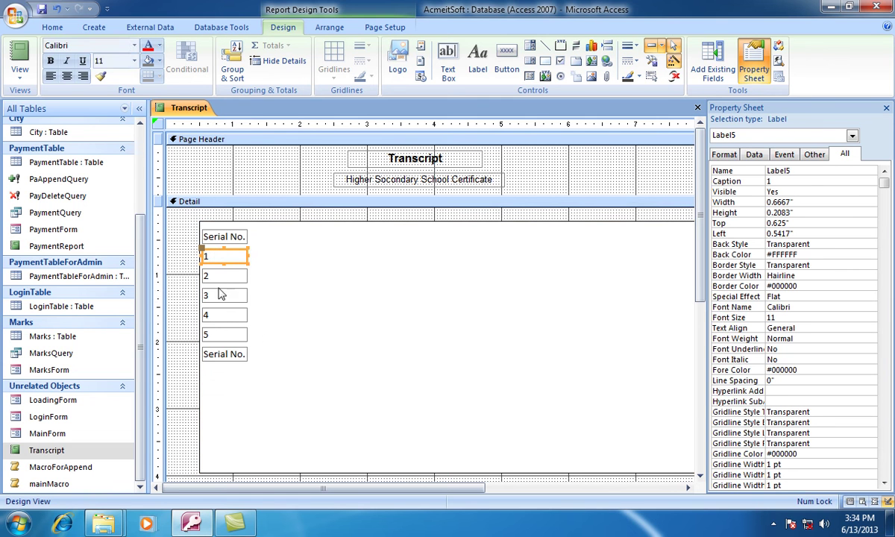
pyautogui.press('Down')
pyautogui.press('Down')
pyautogui.press('Up')
pyautogui.press('Up')
# Change the caption of the lowest label in the column to 6 and center its text.
pyautogui.click(218, 356)
pyautogui.click(217, 356)
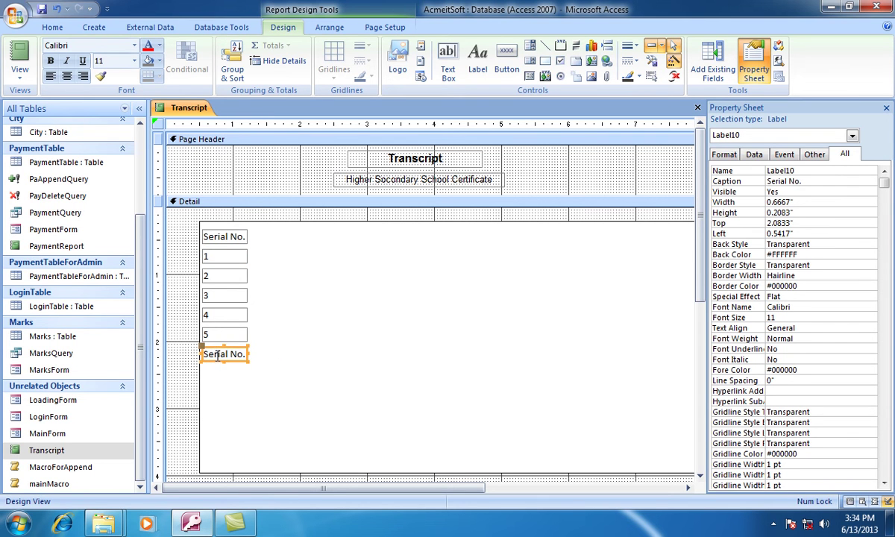
pyautogui.press('Delete')
pyautogui.press('Delete')
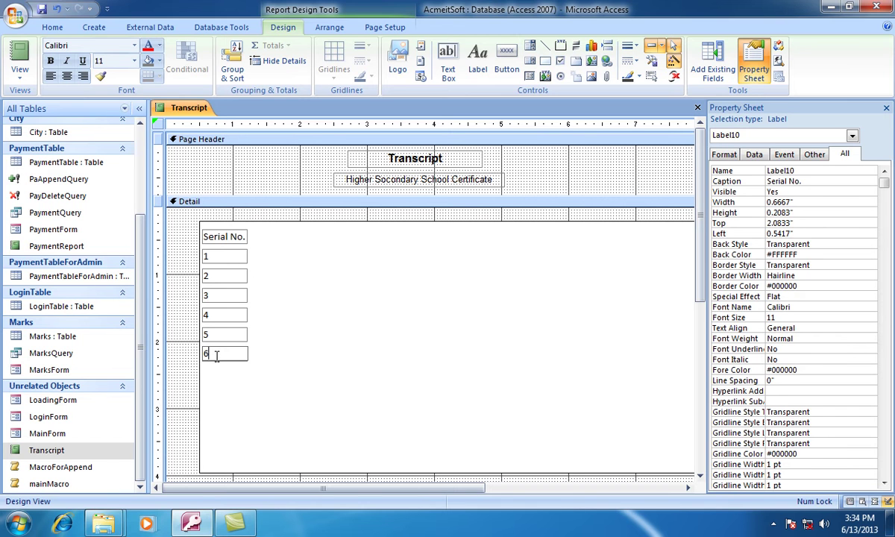
pyautogui.write('6')
pyautogui.press('Return')
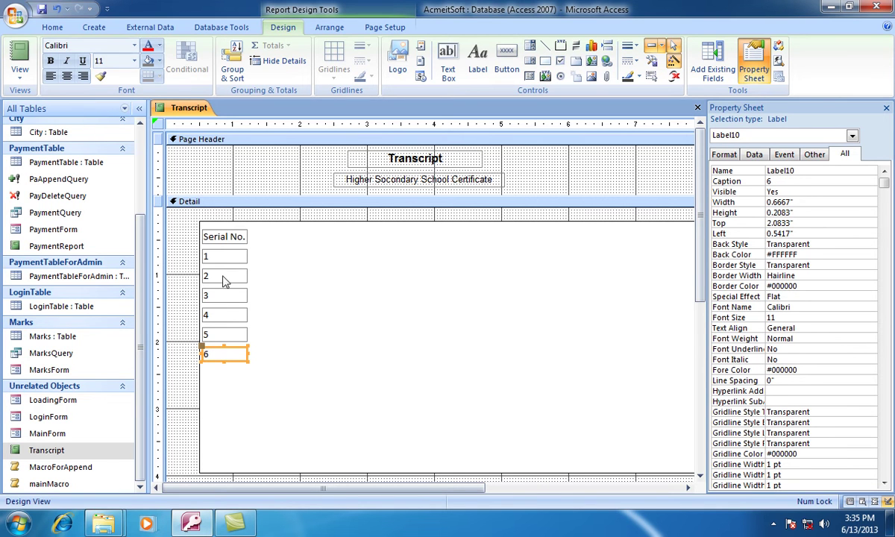
pyautogui.click(67, 77)
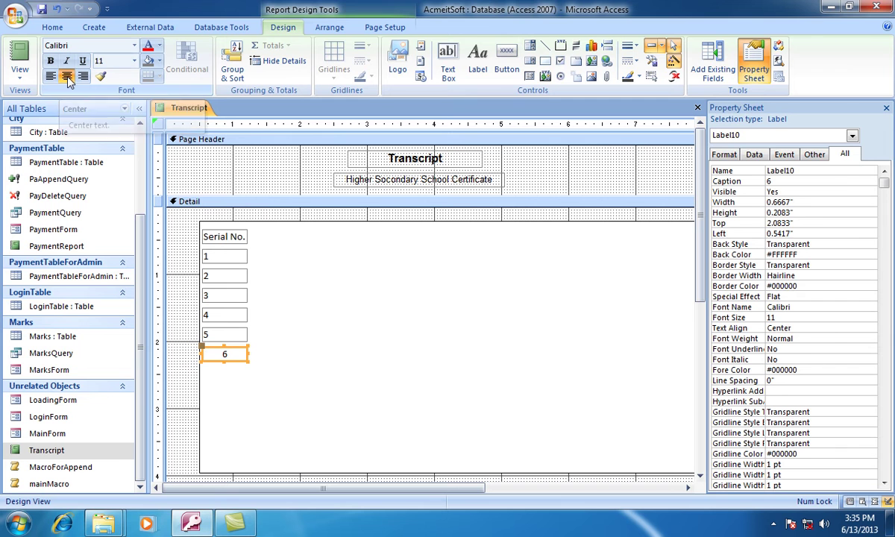
pyautogui.click(223, 347)
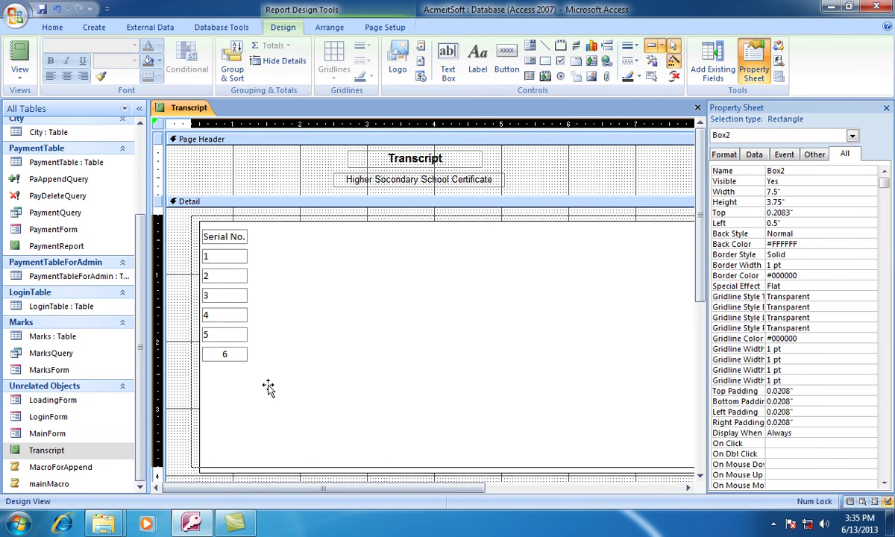
# Move the rectangle up and to the left, to about 0.08" from the top and 0.33" from the left.
pyautogui.moveTo(269, 388); pyautogui.dragTo(257, 377)
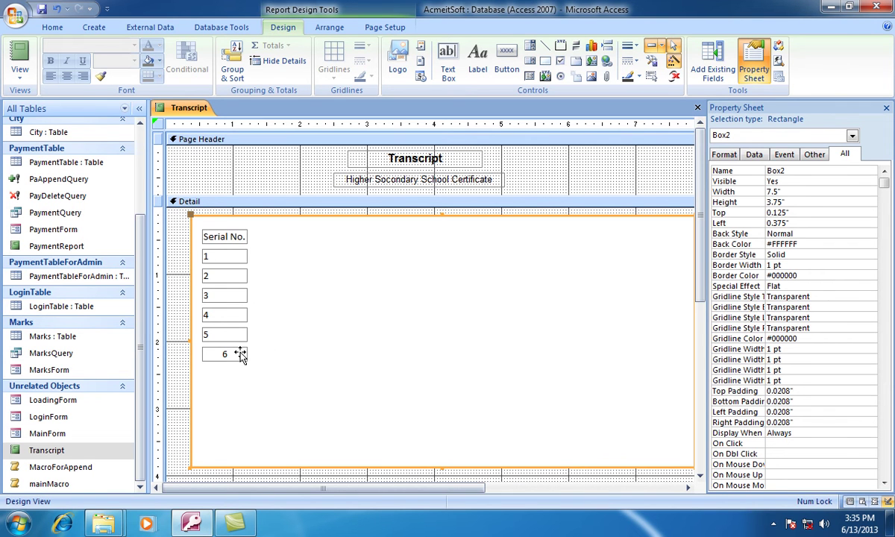
pyautogui.click(172, 356)
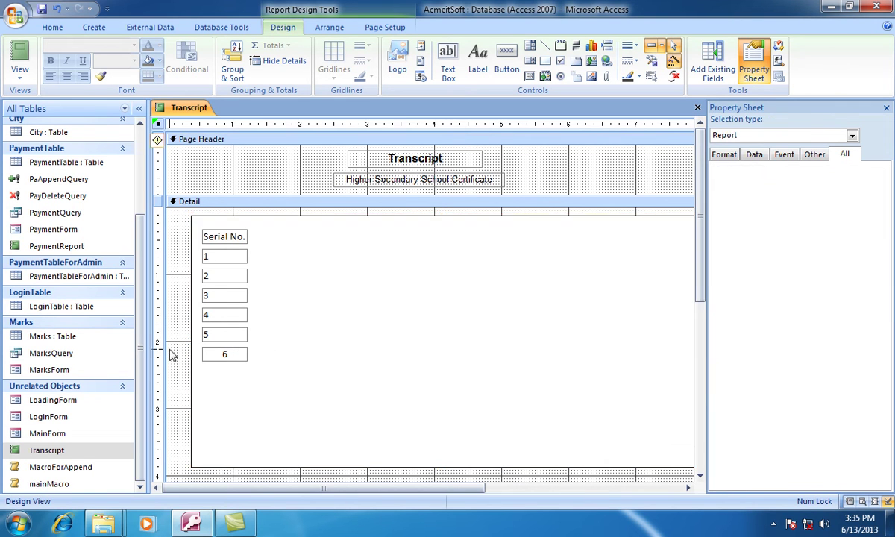
pyautogui.click(246, 353)
pyautogui.click(254, 373)
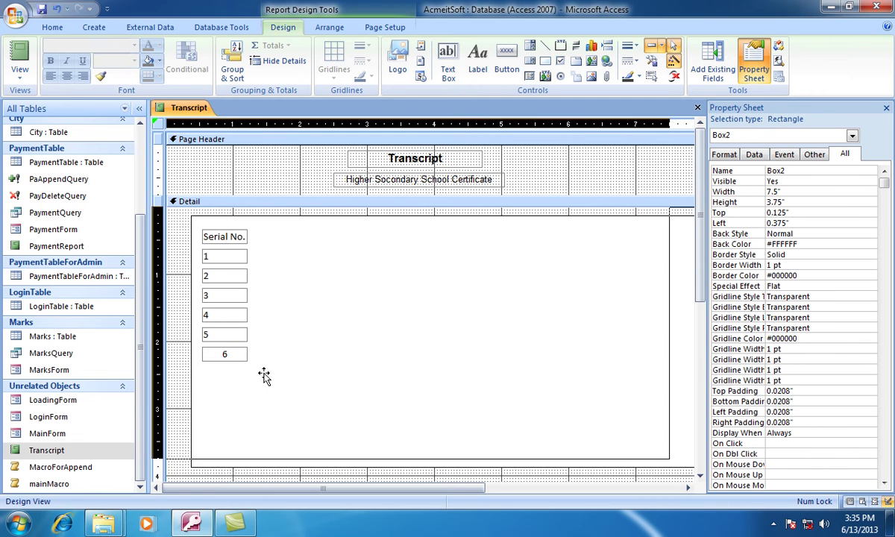
pyautogui.moveTo(285, 379); pyautogui.dragTo(282, 376)
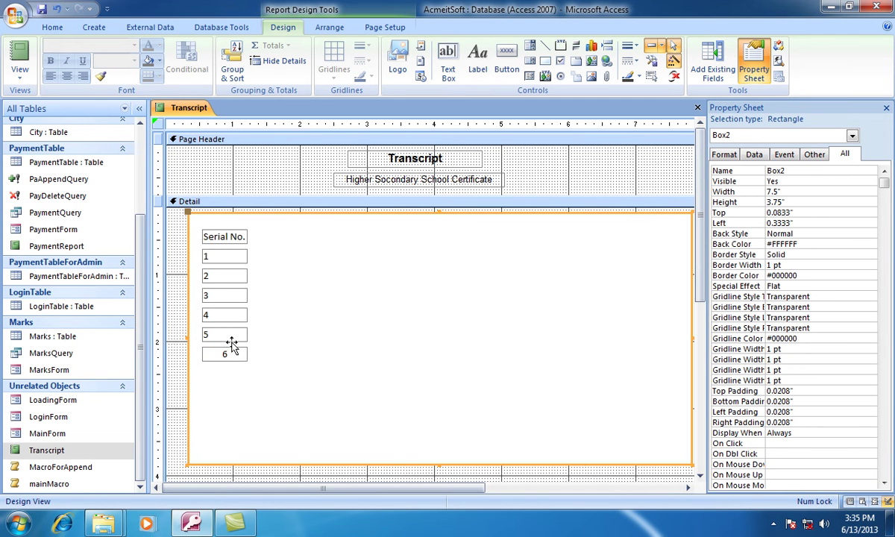
# Center the text of the Serial No. heading and all the number labels inside the rectangle.
pyautogui.click(172, 446)
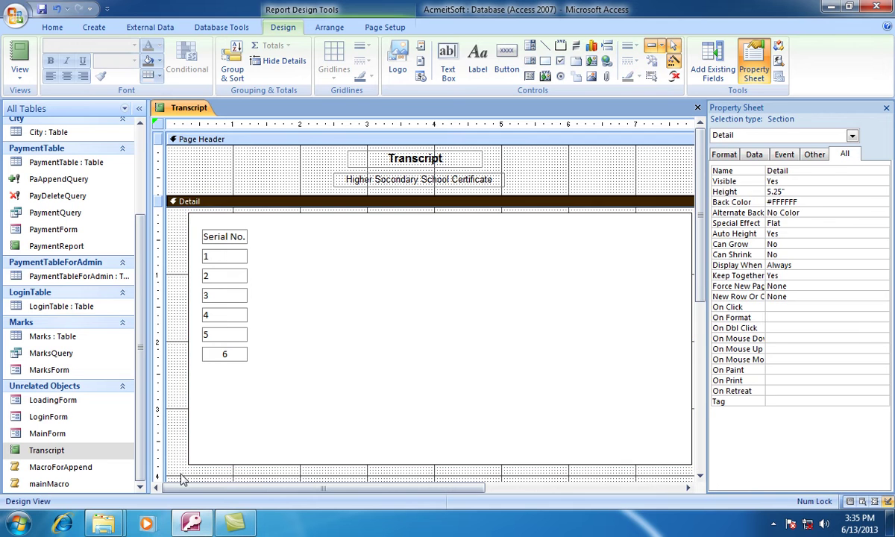
pyautogui.moveTo(285, 471); pyautogui.dragTo(186, 207)
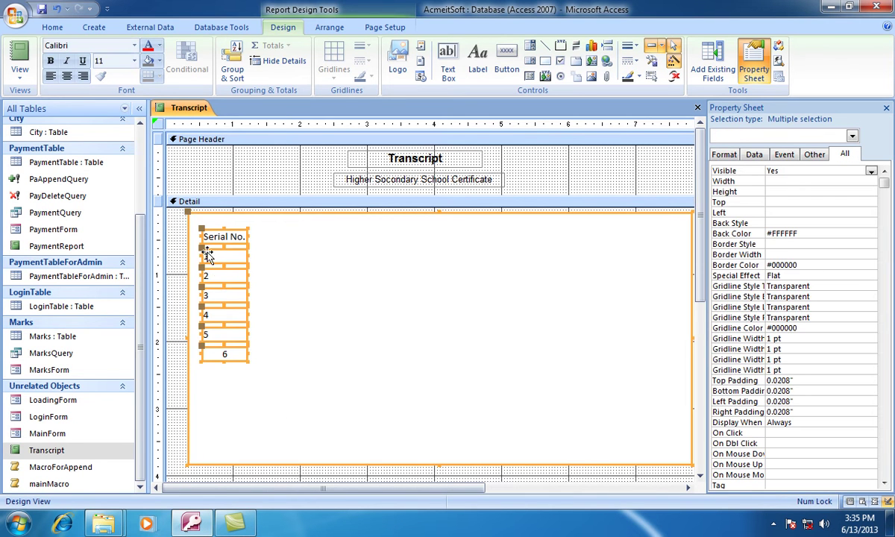
pyautogui.click(68, 77)
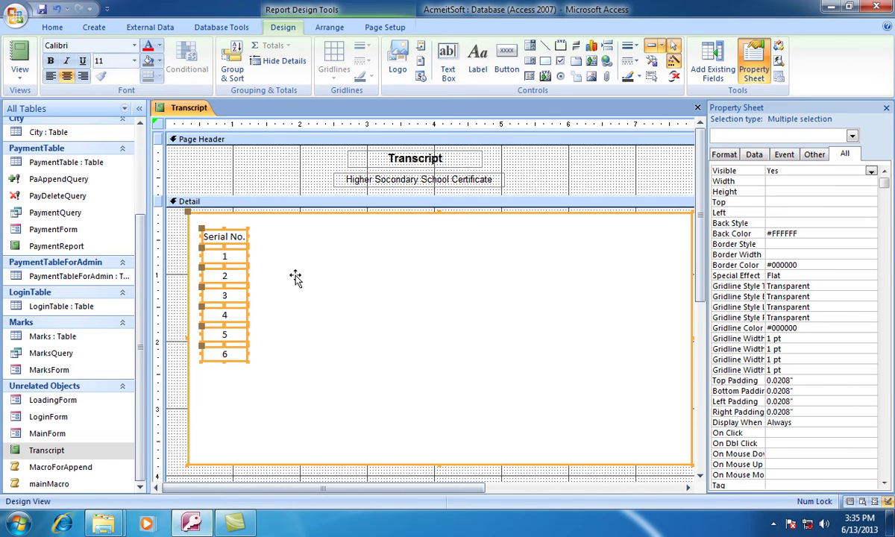
pyautogui.click(282, 173)
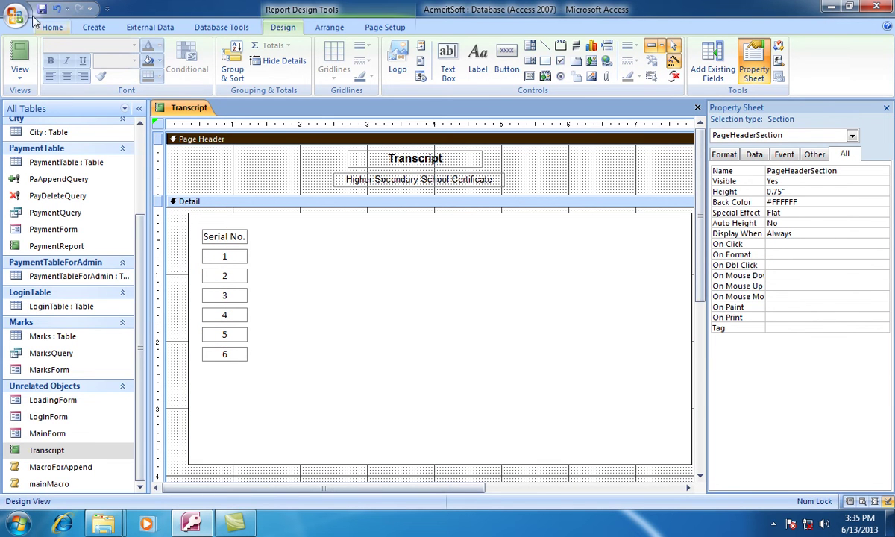
# Check the numbered label column in Report View and return the Transcript report to Design View.
pyautogui.click(20, 75)
pyautogui.click(26, 100)
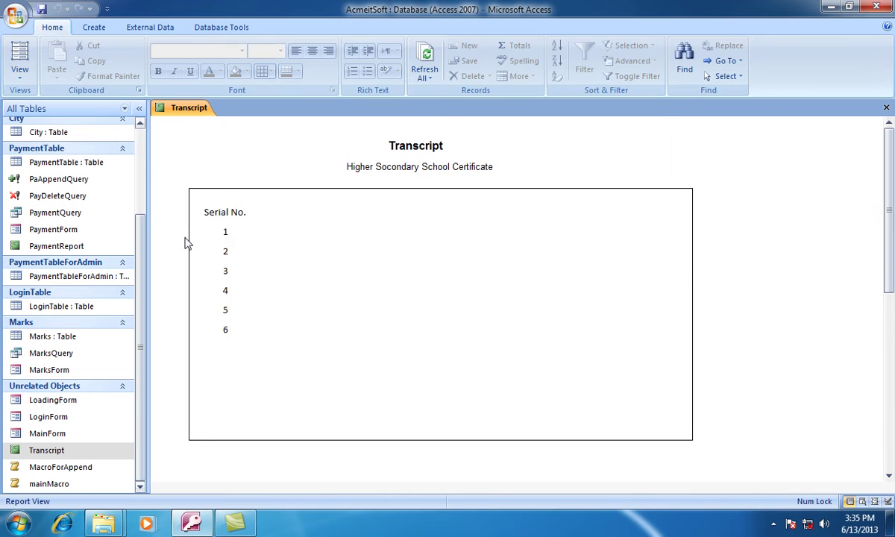
pyautogui.click(30, 79)
pyautogui.click(70, 193)
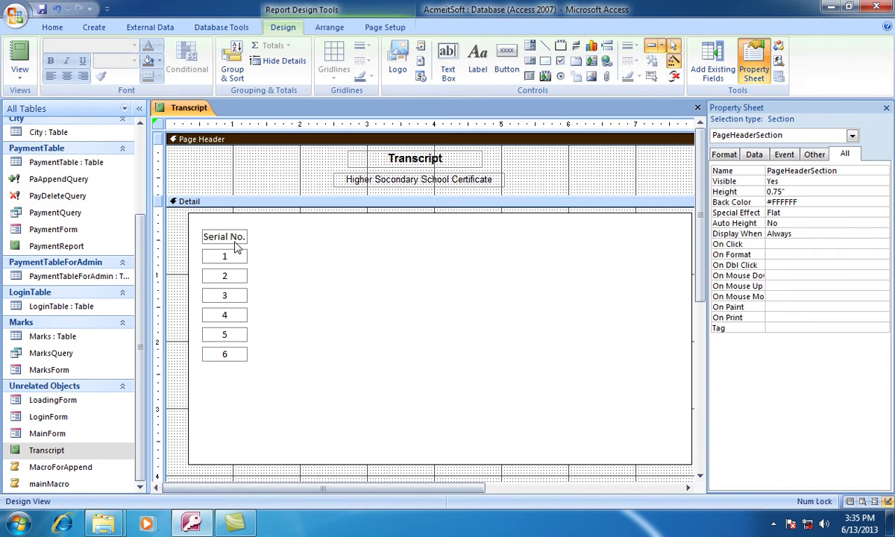
pyautogui.click(477, 69)
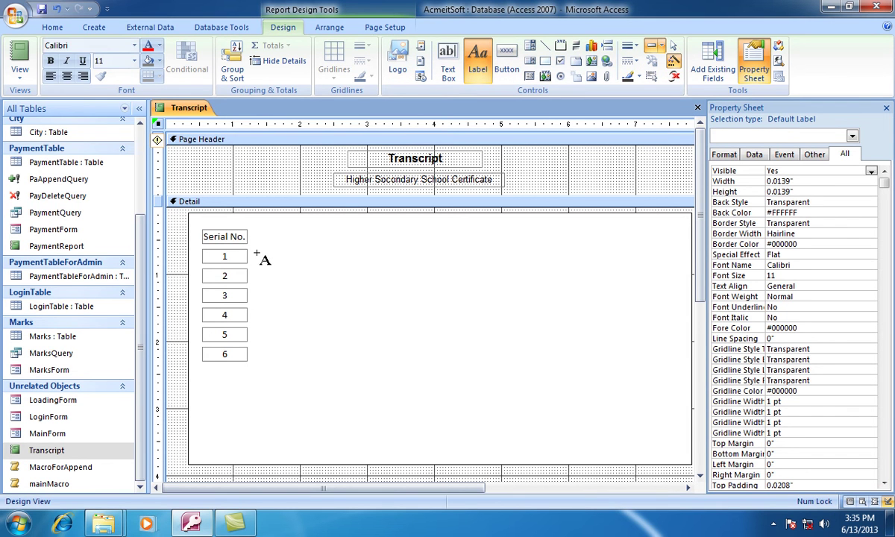
pyautogui.moveTo(252, 232); pyautogui.dragTo(320, 244)
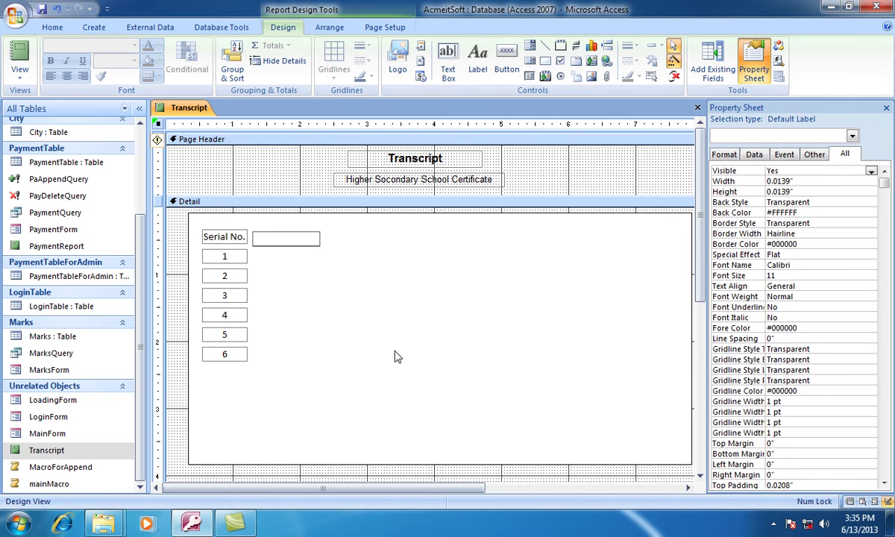
pyautogui.click(328, 312)
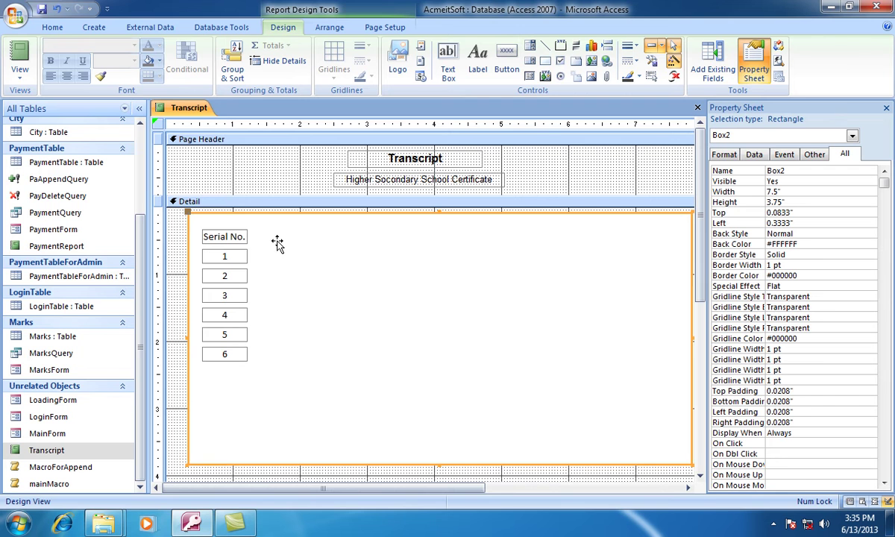
pyautogui.click(269, 194)
pyautogui.click(260, 239)
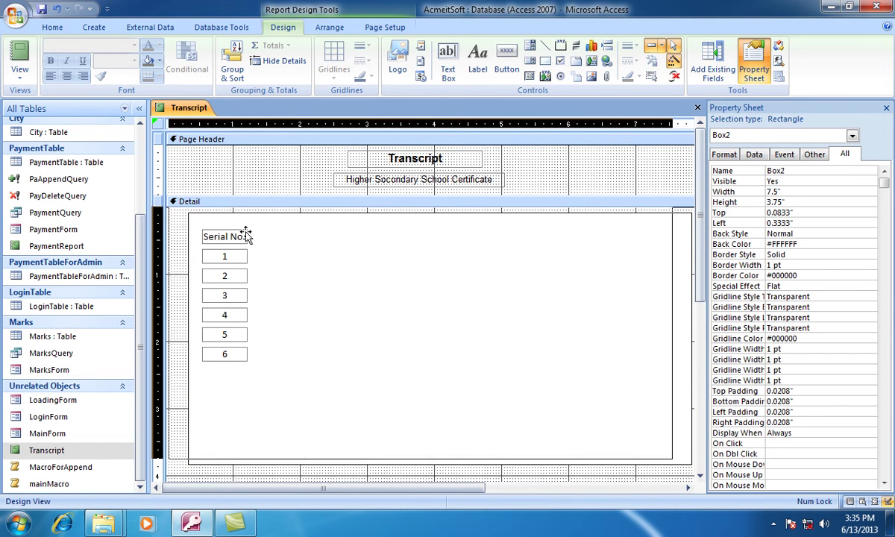
# Duplicate the Serial No. heading label and place the copy directly to its right, 1.25" from the left and 0.3333" from the top.
pyautogui.click(262, 177)
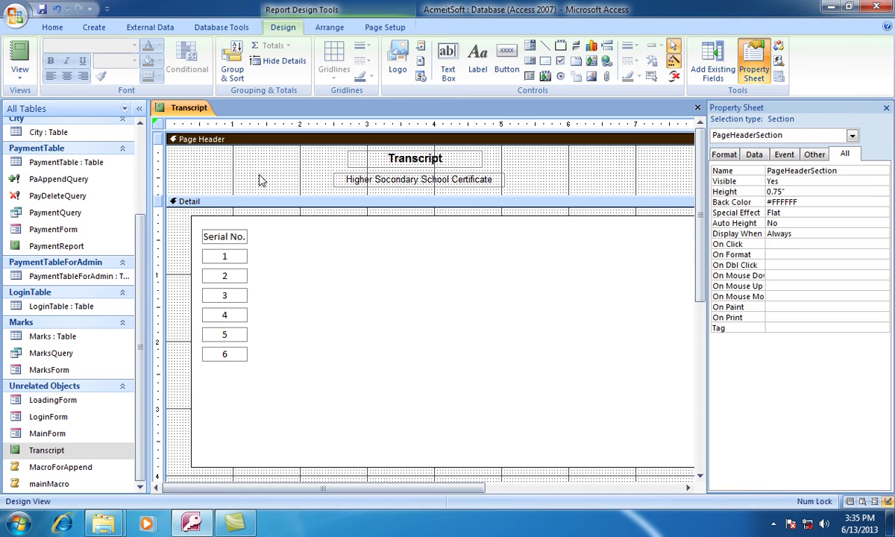
pyautogui.click(225, 238)
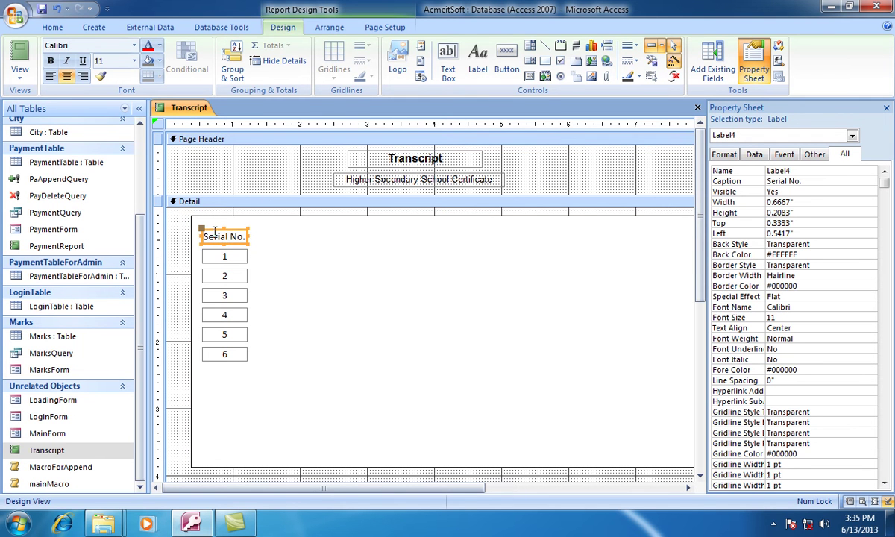
pyautogui.hotkey('ctrl', 'v')
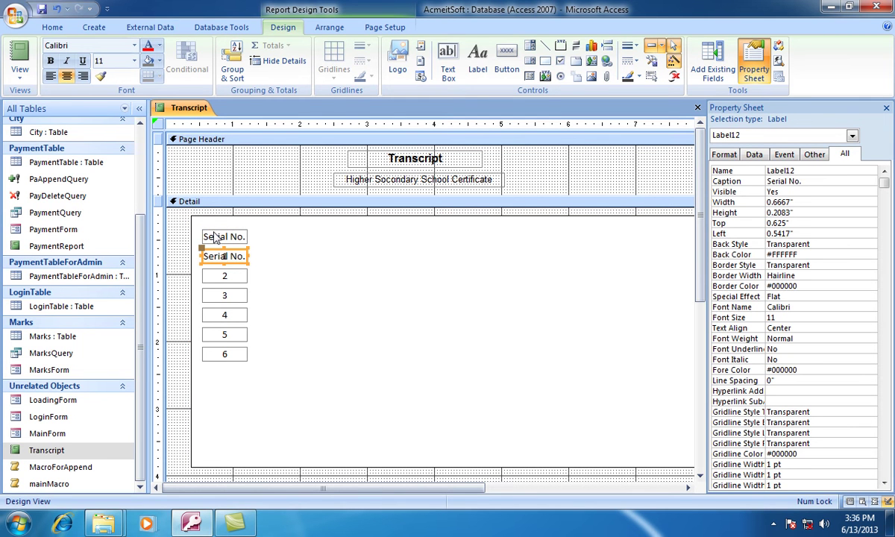
pyautogui.press('Up')
pyautogui.press('Up')
pyautogui.press('Up')
pyautogui.press('Up')
pyautogui.press('Up')
pyautogui.press('Up')
pyautogui.press('Up')
pyautogui.press('Up')
pyautogui.press('Up')
pyautogui.press('Up')
pyautogui.press('Up')
pyautogui.press('Up')
pyautogui.press('Up')
pyautogui.press('Up')
pyautogui.press('Up')
pyautogui.press('Up')
pyautogui.press('Up')
pyautogui.press('Up')
pyautogui.press('Up')
pyautogui.press('Up')
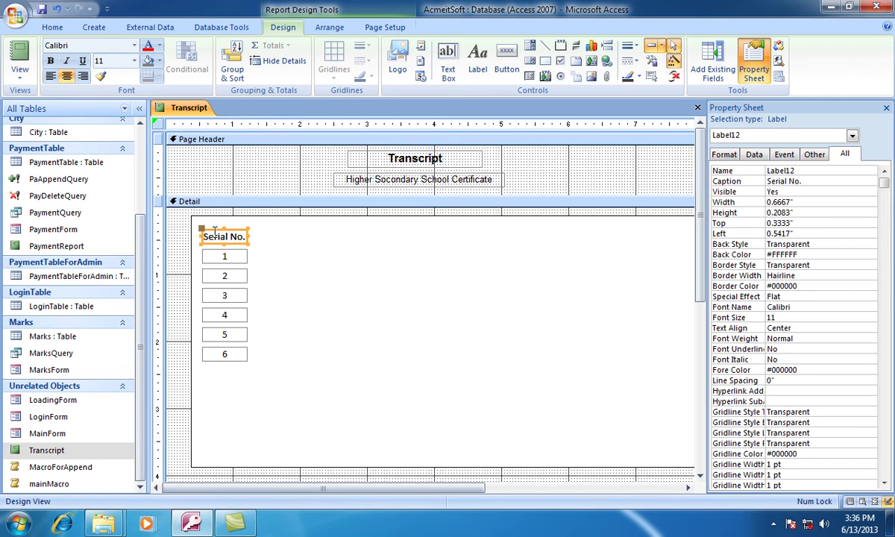
pyautogui.press('Right')
pyautogui.press('Right')
pyautogui.press('Right')
pyautogui.press('Right')
pyautogui.press('Right')
pyautogui.press('Right')
pyautogui.press('Right')
pyautogui.press('Right')
pyautogui.press('Right')
pyautogui.press('Right')
pyautogui.press('Right')
pyautogui.press('Right')
pyautogui.press('Right')
pyautogui.press('Right')
pyautogui.press('Right')
pyautogui.press('Right')
pyautogui.press('Right')
pyautogui.press('Right')
pyautogui.press('Right')
pyautogui.press('Right')
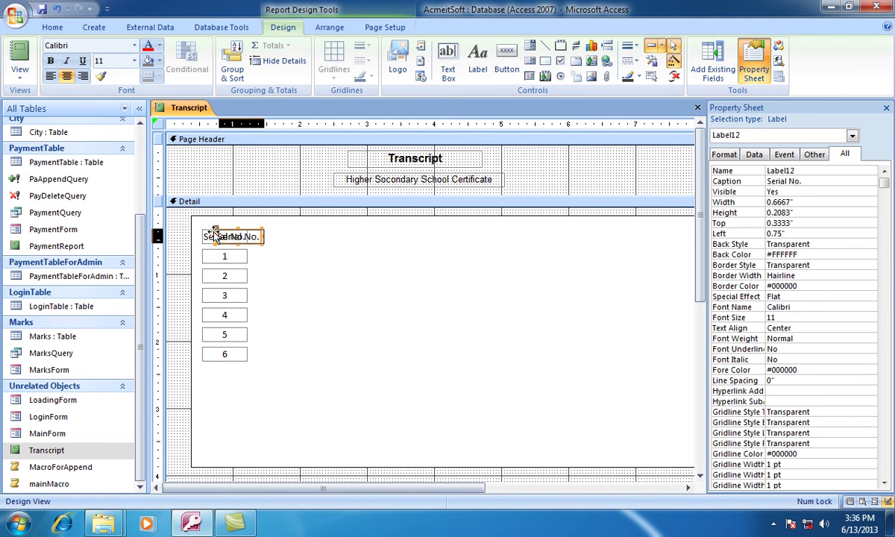
pyautogui.press('Right')
pyautogui.press('Right')
pyautogui.press('Right')
pyautogui.press('Right')
pyautogui.press('Right')
pyautogui.press('Right')
pyautogui.press('Right')
pyautogui.press('Right')
pyautogui.press('Right')
pyautogui.press('Right')
pyautogui.press('Right')
pyautogui.press('Right')
pyautogui.press('Right')
pyautogui.press('Right')
pyautogui.press('Right')
pyautogui.press('Right')
pyautogui.press('Right')
pyautogui.press('Right')
pyautogui.press('Right')
pyautogui.press('Right')
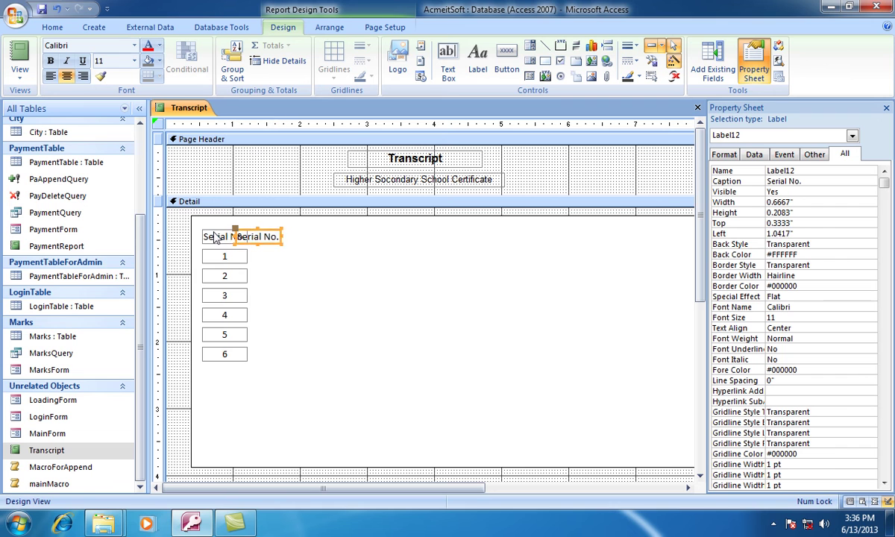
pyautogui.press('Right')
pyautogui.press('Right')
pyautogui.press('Right')
pyautogui.press('Right')
pyautogui.press('Right')
pyautogui.press('Right')
pyautogui.press('Right')
pyautogui.press('Right')
pyautogui.press('Right')
pyautogui.press('Right')
pyautogui.press('Right')
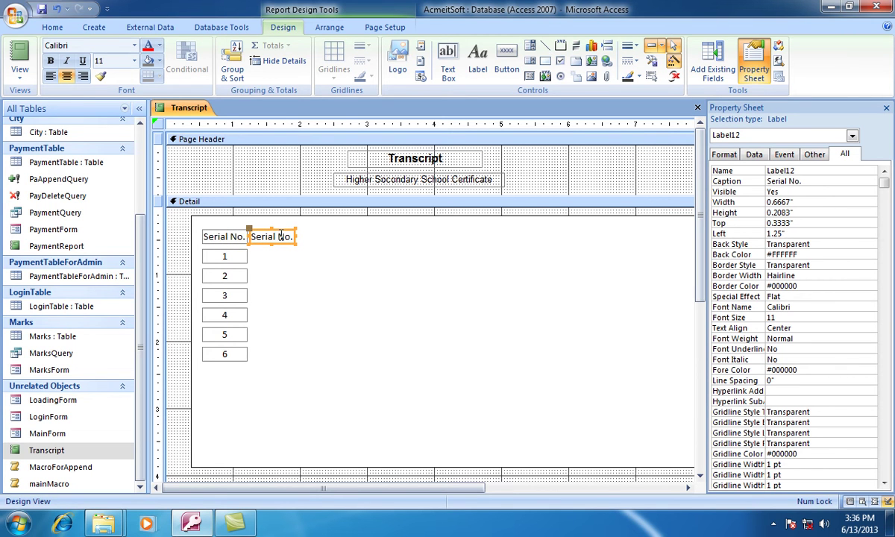
# Change the copied heading's caption to Subject Name and shift it to 1.25" from the left so it clears the Serial No. label.
pyautogui.moveTo(292, 236); pyautogui.dragTo(250, 237)
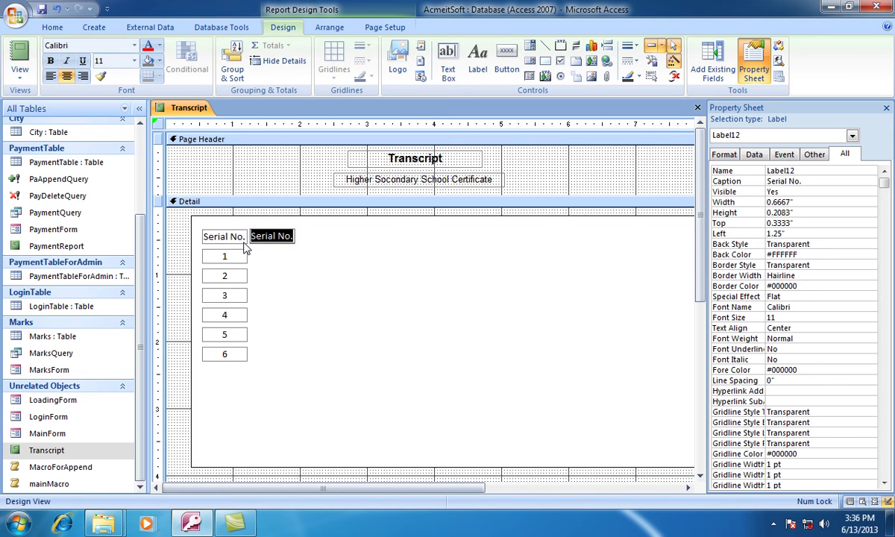
pyautogui.write('Su')
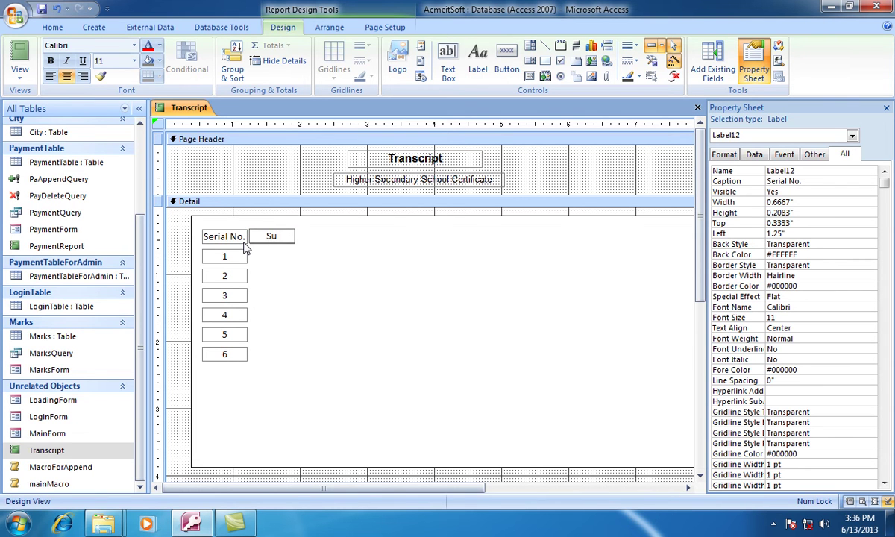
pyautogui.write('bject Name')
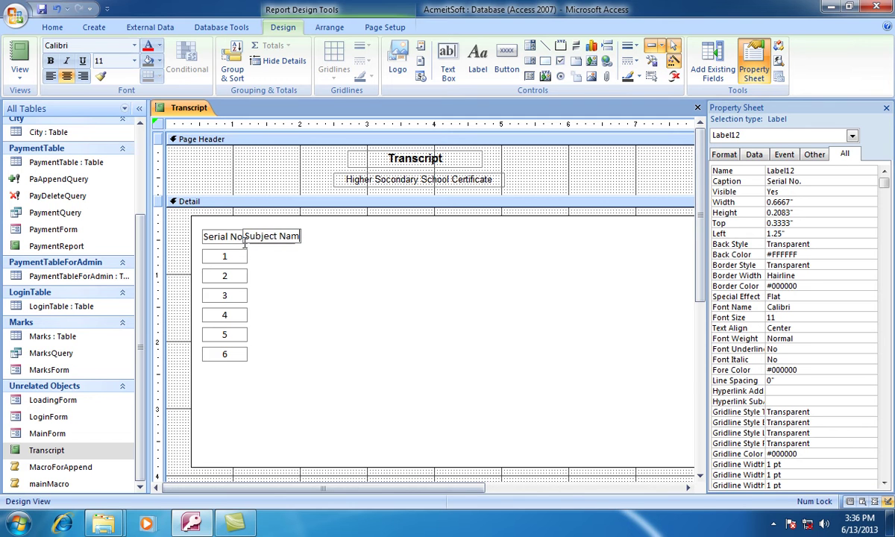
pyautogui.click(282, 263)
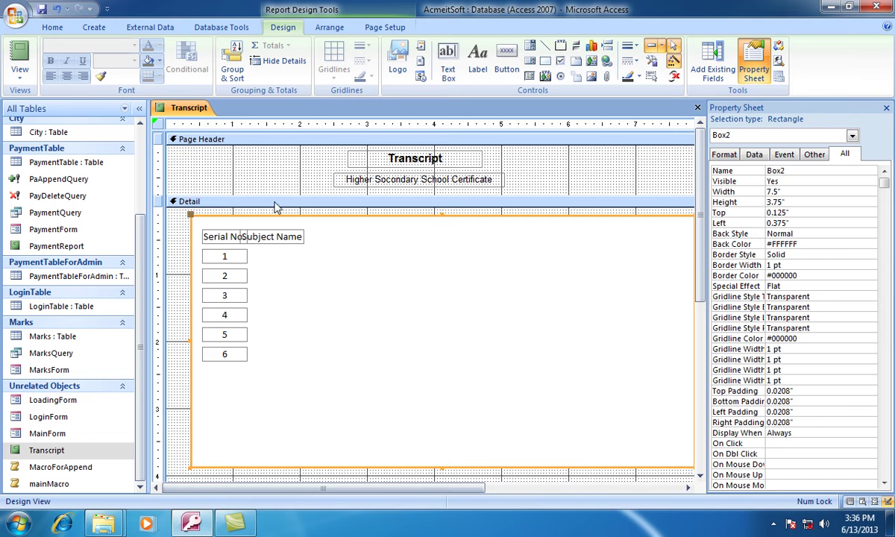
pyautogui.click(213, 177)
pyautogui.click(271, 237)
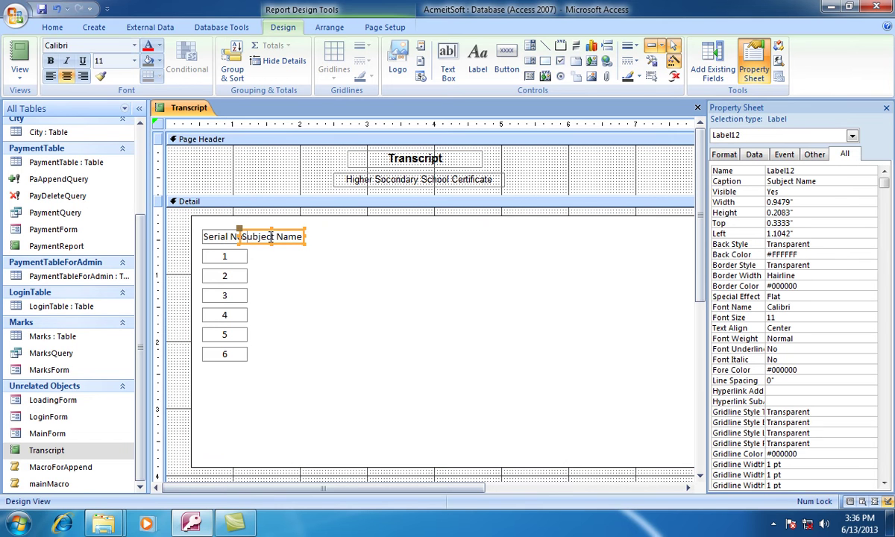
pyautogui.moveTo(287, 236); pyautogui.dragTo(298, 236)
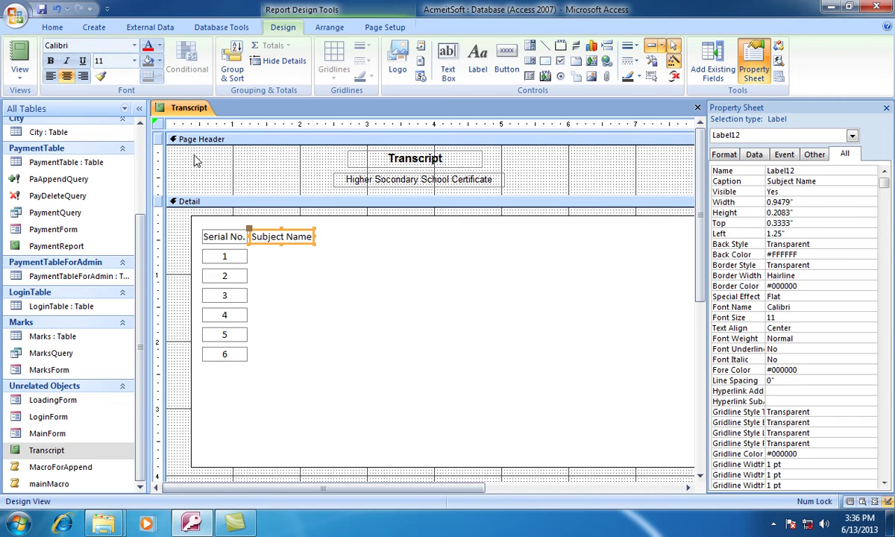
pyautogui.click(261, 185)
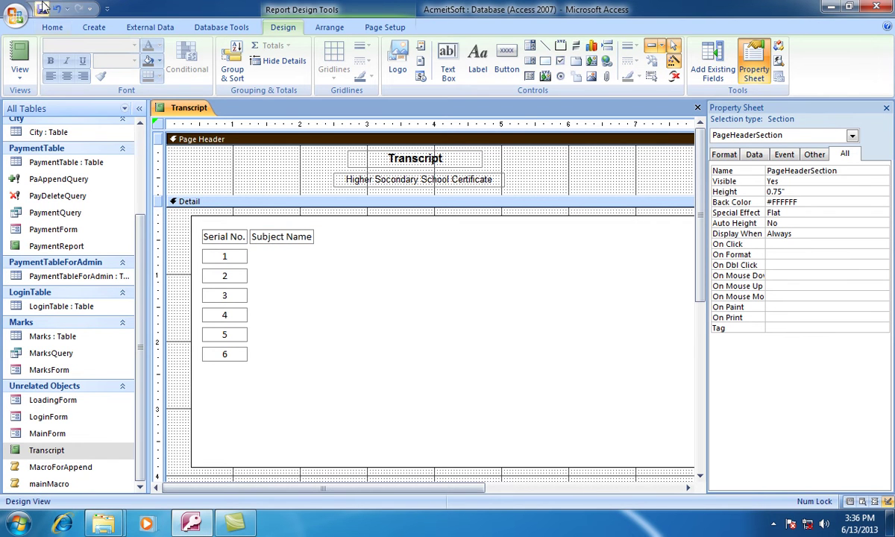
# Place two copies of the Subject Name label beneath it and change the caption beside number 1 to Bangla.
pyautogui.click(288, 236)
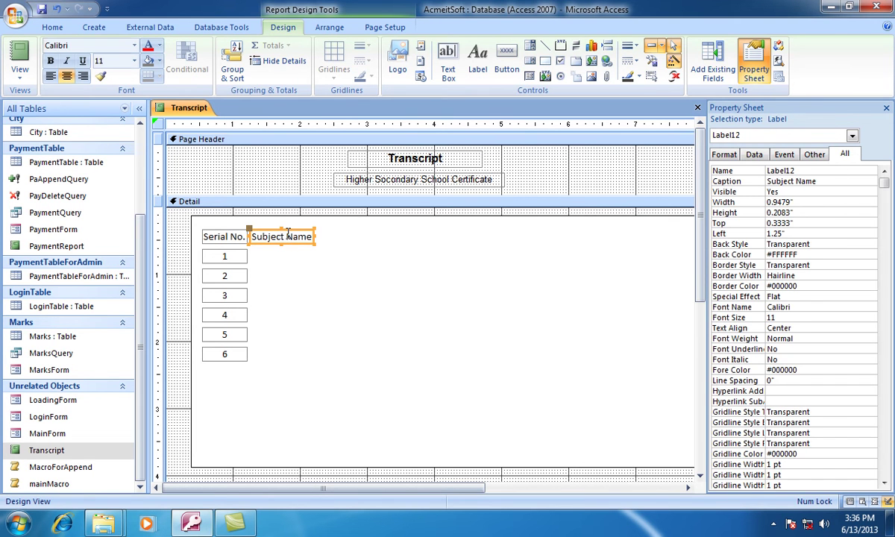
pyautogui.hotkey('ctrl', 'v')
pyautogui.hotkey('ctrl', 'v')
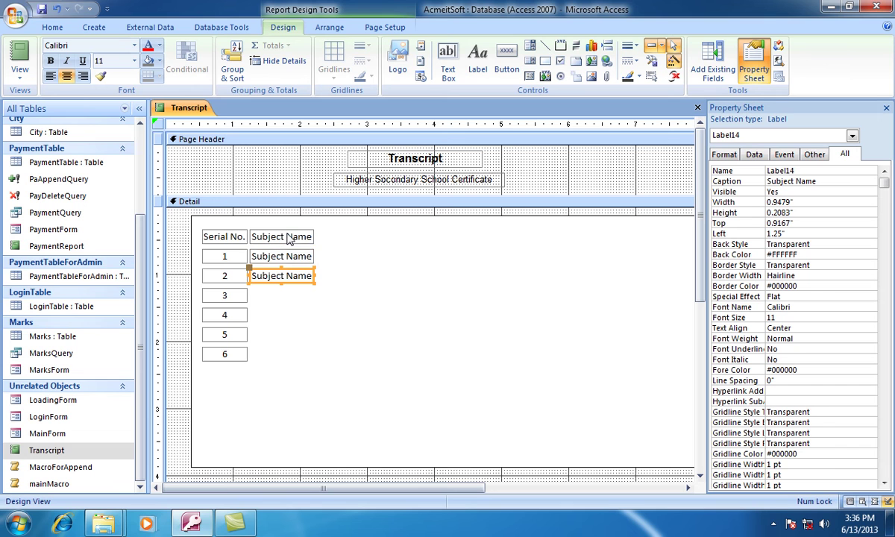
pyautogui.click(296, 257)
pyautogui.click(292, 256)
pyautogui.moveTo(311, 253); pyautogui.dragTo(249, 256)
pyautogui.write('B')
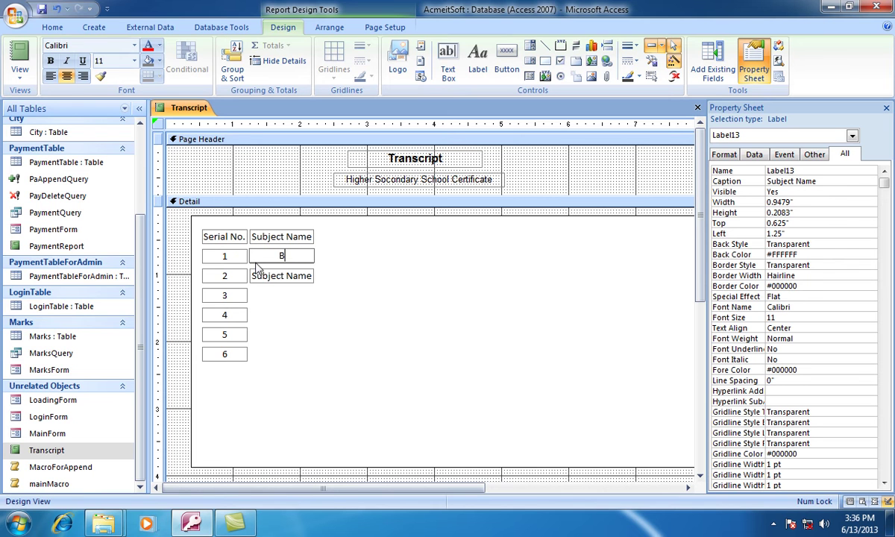
pyautogui.write('gla')
pyautogui.press('Return')
# Change the caption of the Subject Name copy beside number 2 to English.
pyautogui.click(300, 277)
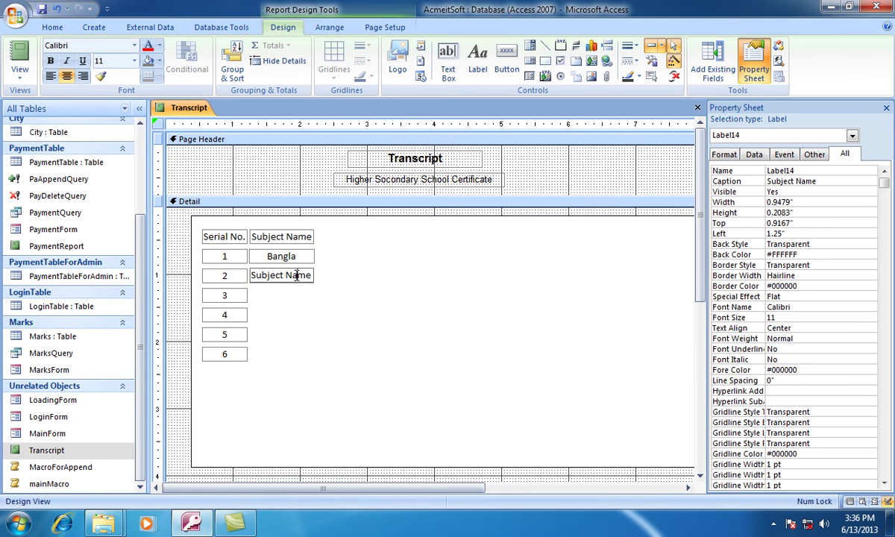
pyautogui.click(296, 276)
pyautogui.press('BackSpace')
pyautogui.press('BackSpace')
pyautogui.press('BackSpace')
pyautogui.press('BackSpace')
pyautogui.press('BackSpace')
pyautogui.press('BackSpace')
pyautogui.press('BackSpace')
pyautogui.press('BackSpace')
pyautogui.press('BackSpace')
pyautogui.press('BackSpace')
pyautogui.press('BackSpace')
pyautogui.write('English')
pyautogui.press('Return')
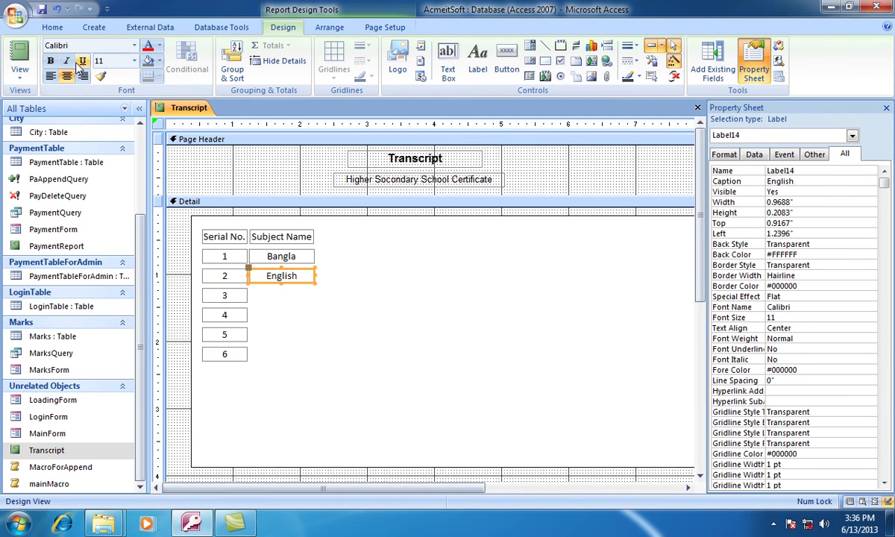
# Left-align the text of the English and Bangla labels.
pyautogui.click(57, 77)
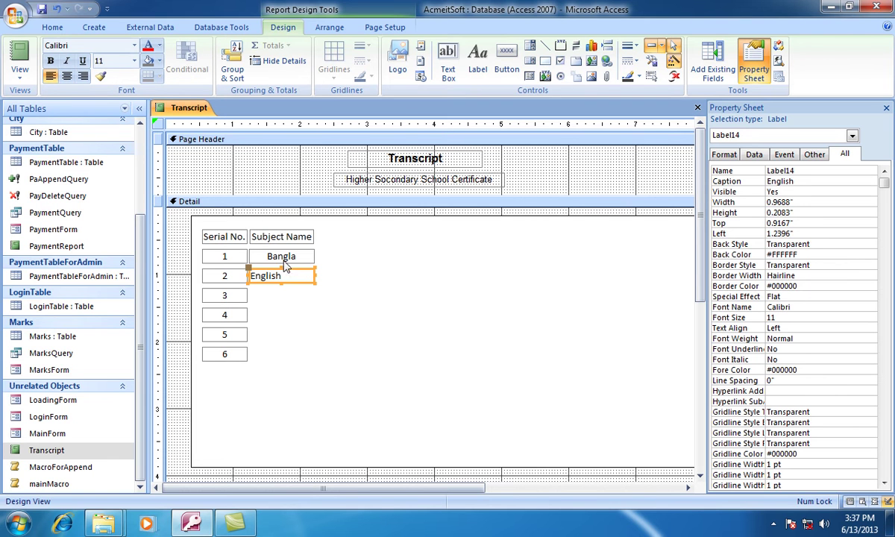
pyautogui.click(285, 262)
pyautogui.click(51, 76)
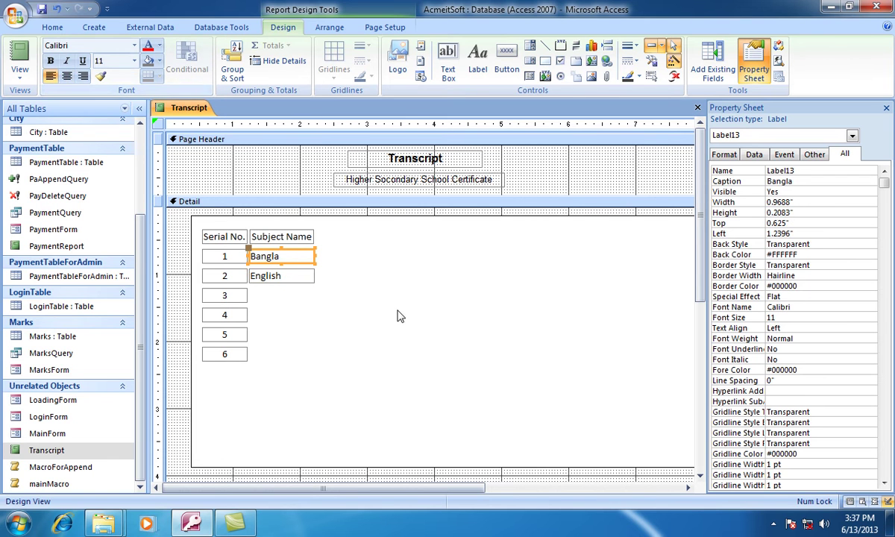
# Check the subject name labels in Report View and return the Transcript report to Design View.
pyautogui.click(388, 314)
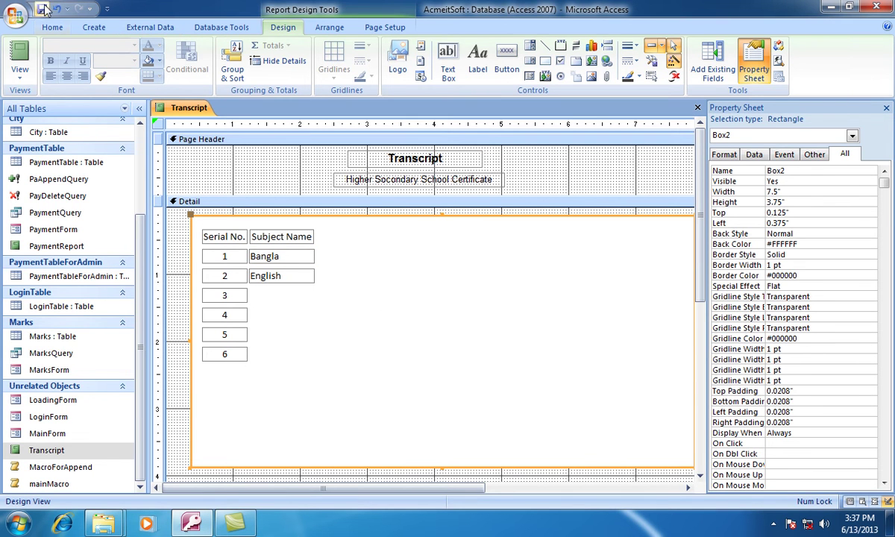
pyautogui.click(18, 74)
pyautogui.click(33, 100)
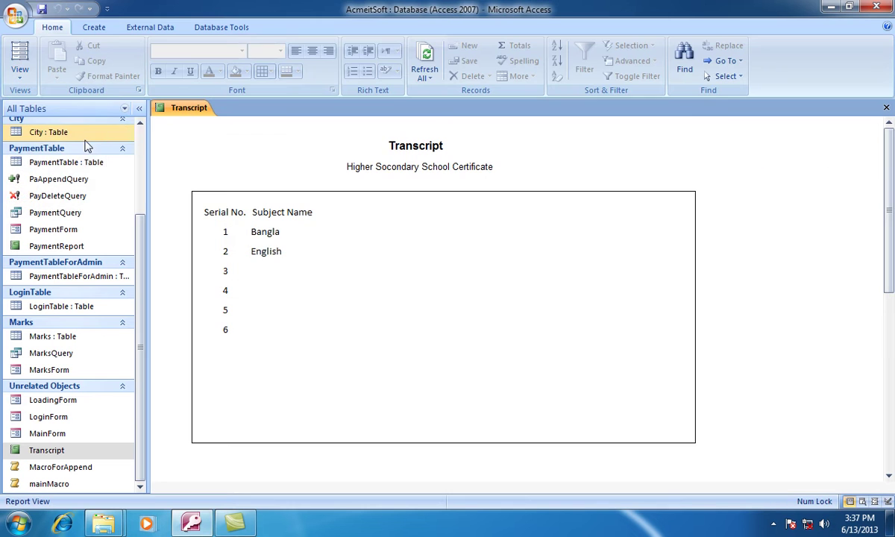
pyautogui.click(19, 72)
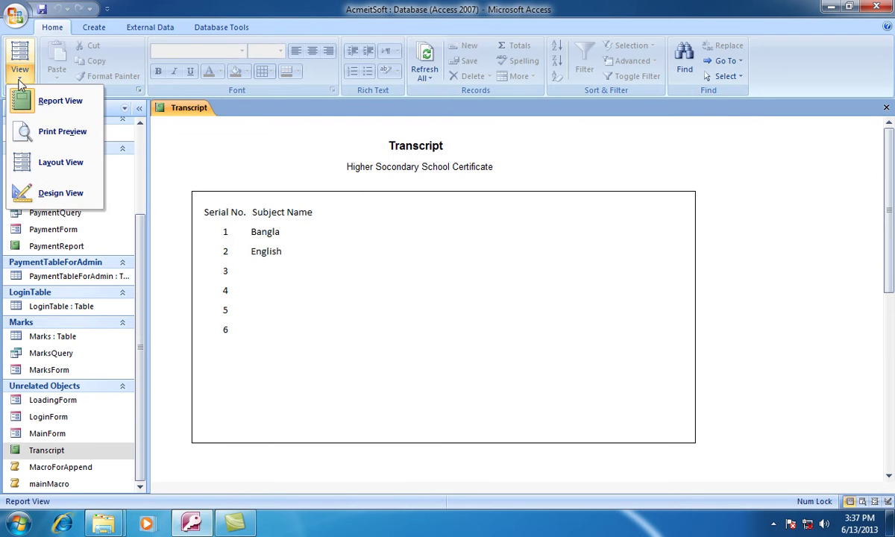
pyautogui.click(52, 192)
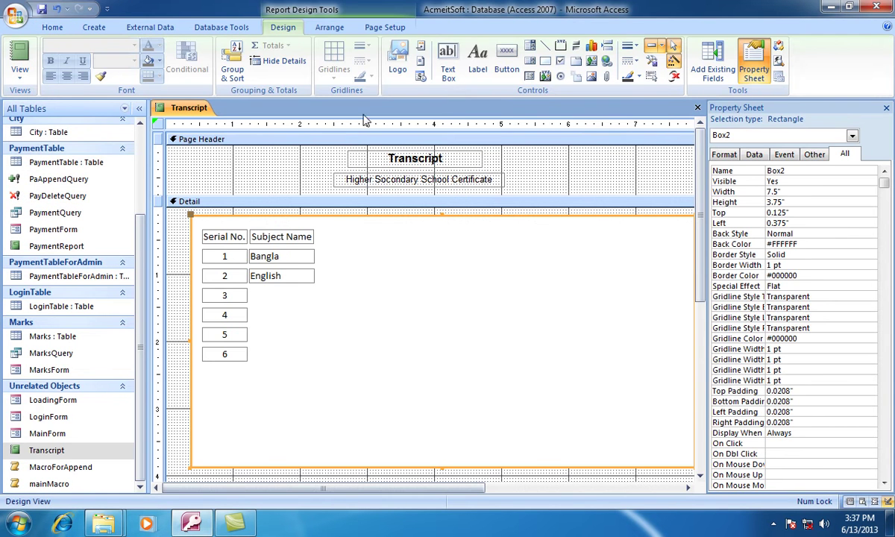
# Add a text box without its attached label beside number 3, 1.25" from the left, and widen it to about 1.21".
pyautogui.click(447, 59)
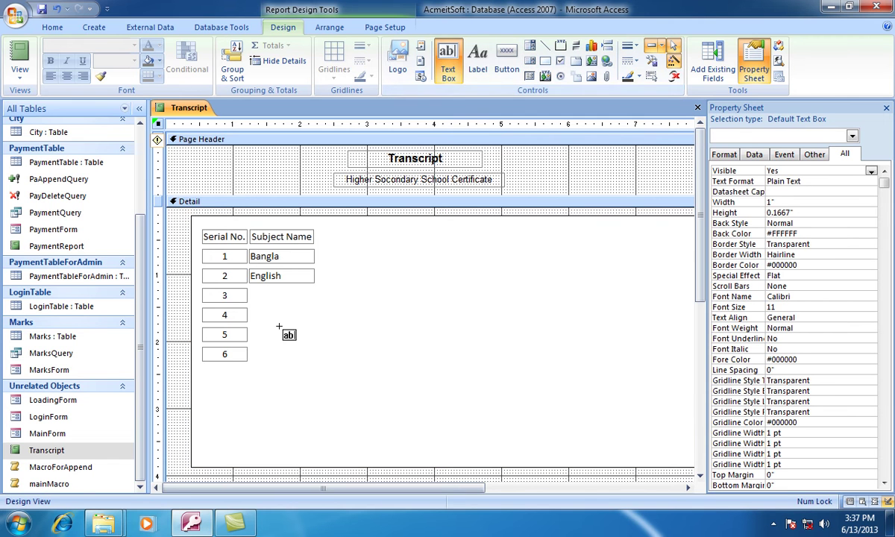
pyautogui.click(281, 293)
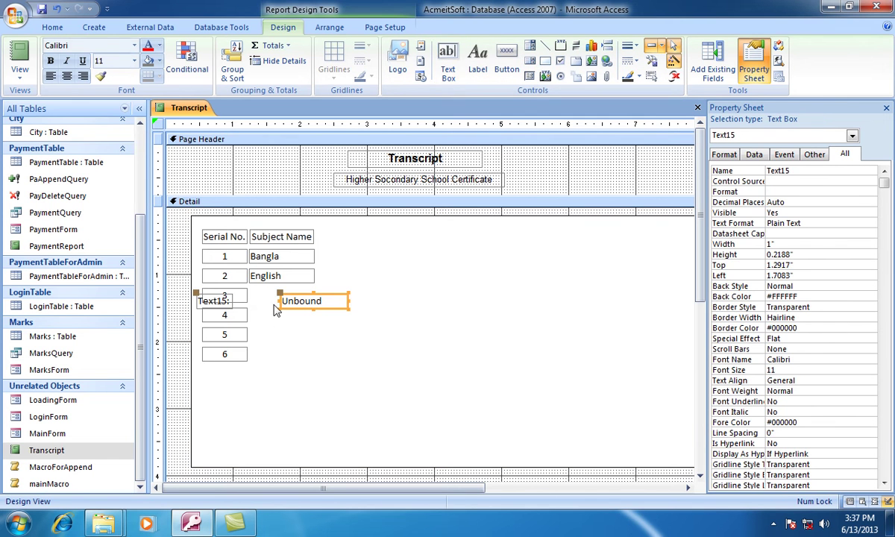
pyautogui.click(225, 301)
pyautogui.press('Delete')
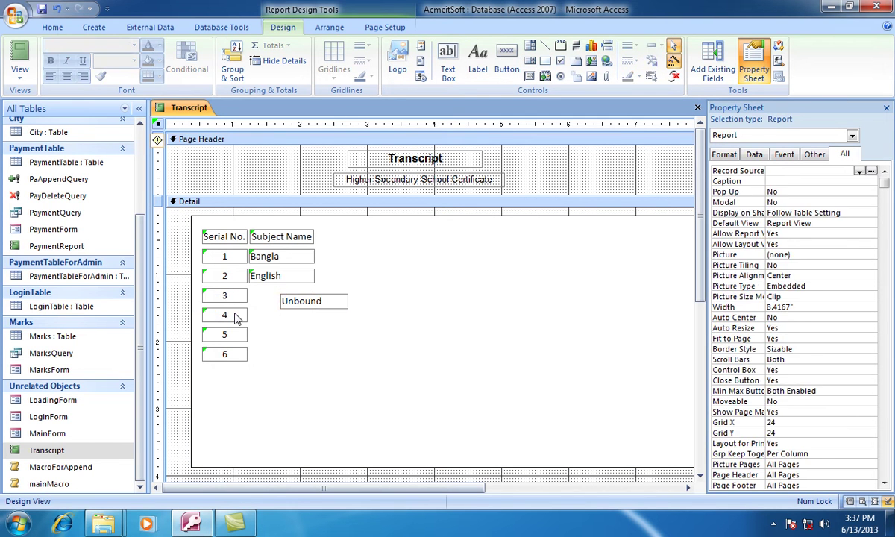
pyautogui.moveTo(301, 300); pyautogui.dragTo(270, 296)
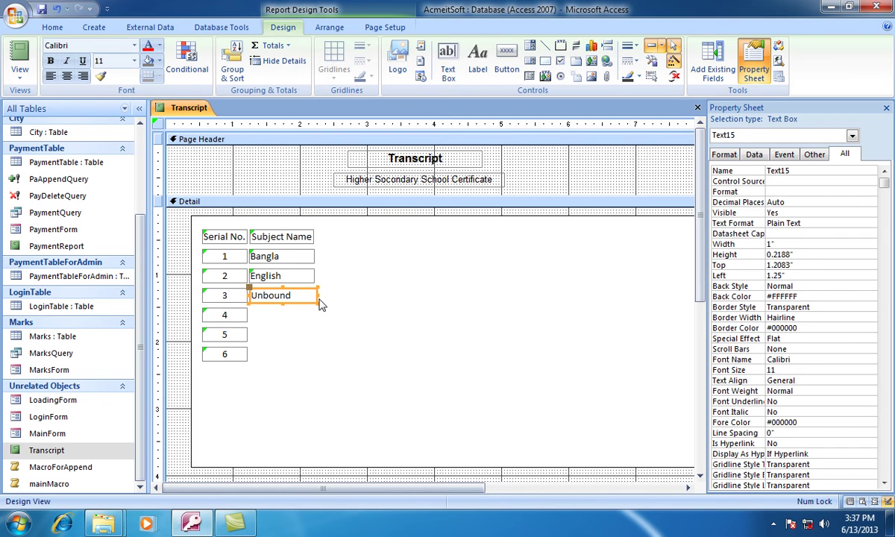
pyautogui.moveTo(317, 295); pyautogui.dragTo(333, 295)
# Place three copies of the unbound text box beneath it, beside numbers 4, 5 and 6.
pyautogui.hotkey('ctrl', 'v')
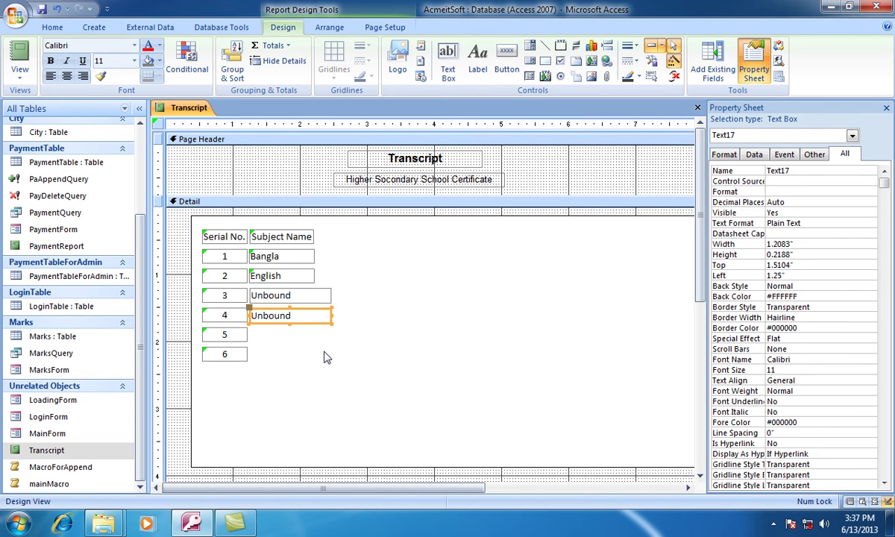
pyautogui.hotkey('ctrl', 'v')
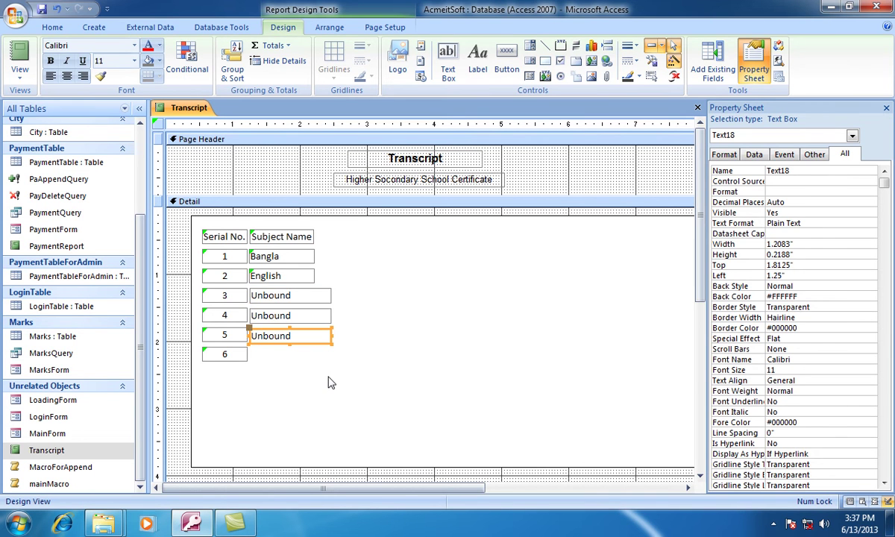
pyautogui.hotkey('ctrl', 'v')
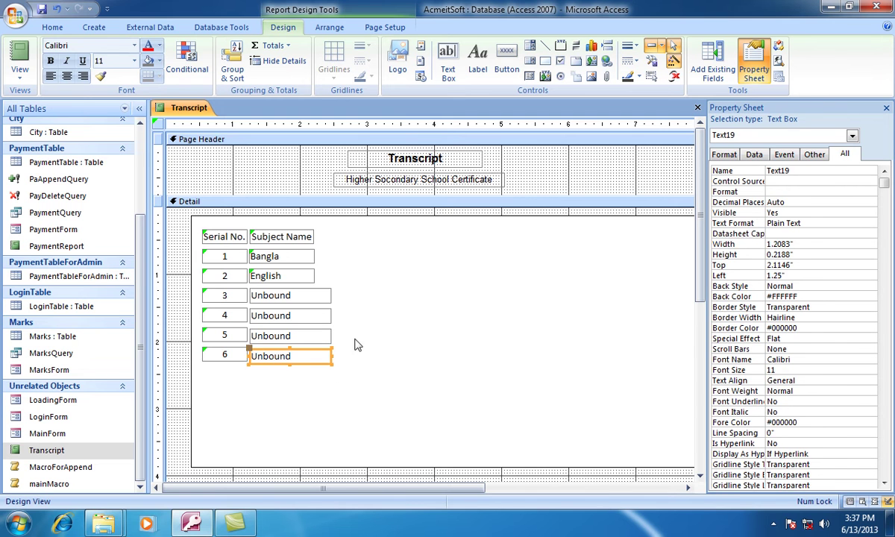
pyautogui.click(334, 374)
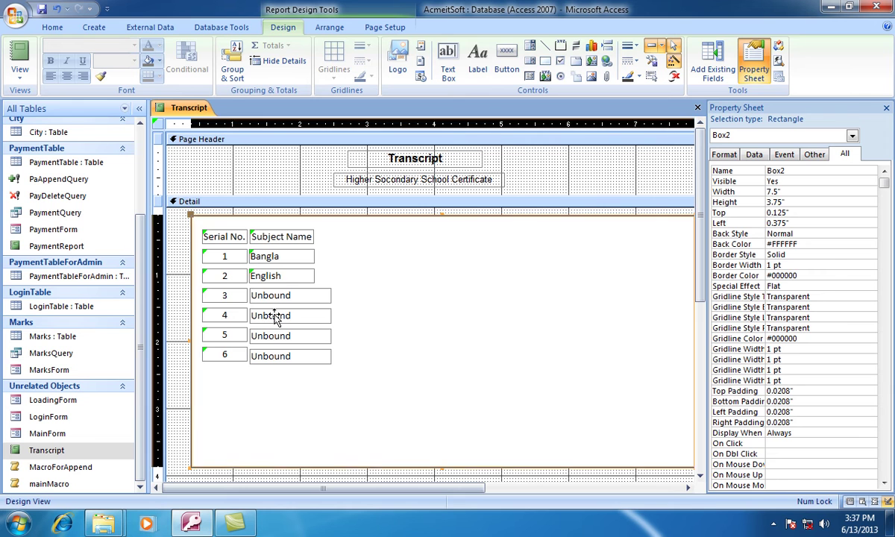
pyautogui.click(261, 171)
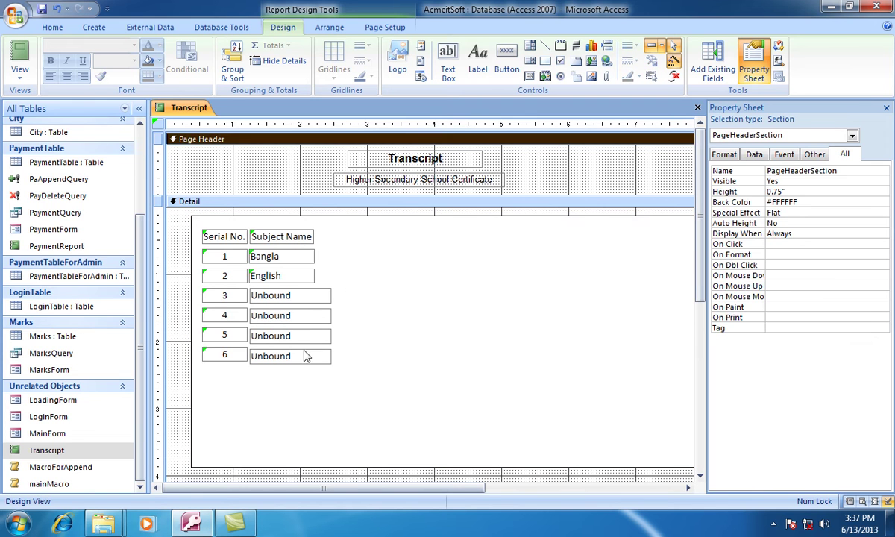
pyautogui.click(238, 356)
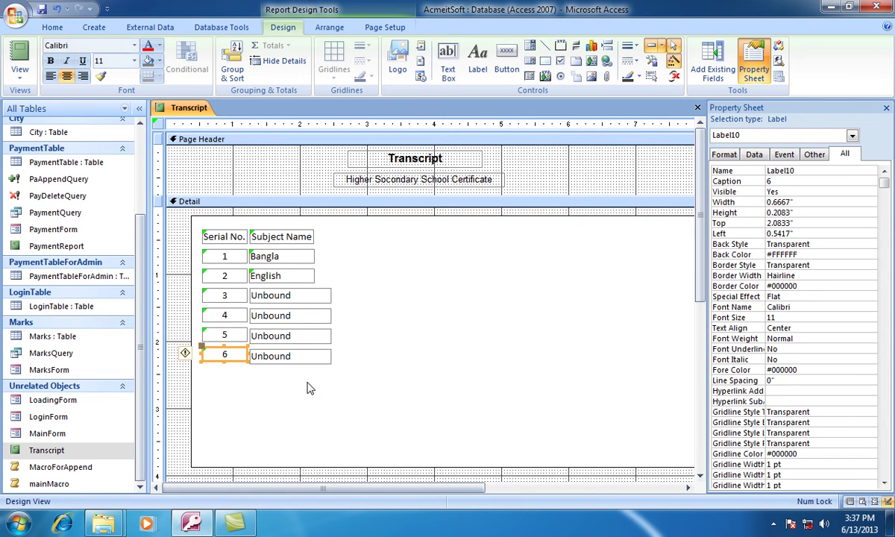
# Nudge the serial number labels 6, 5 and 4 down one step each to line up with their unbound text boxes.
pyautogui.press('Down')
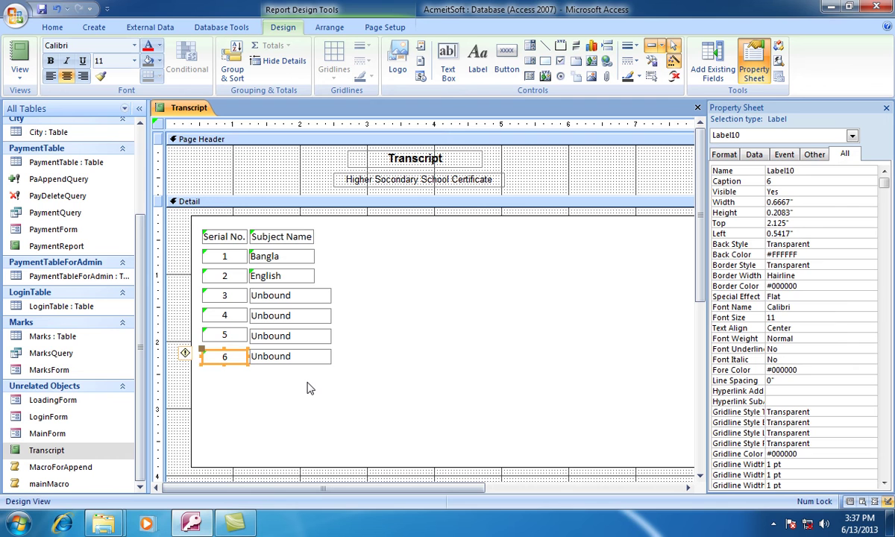
pyautogui.click(242, 339)
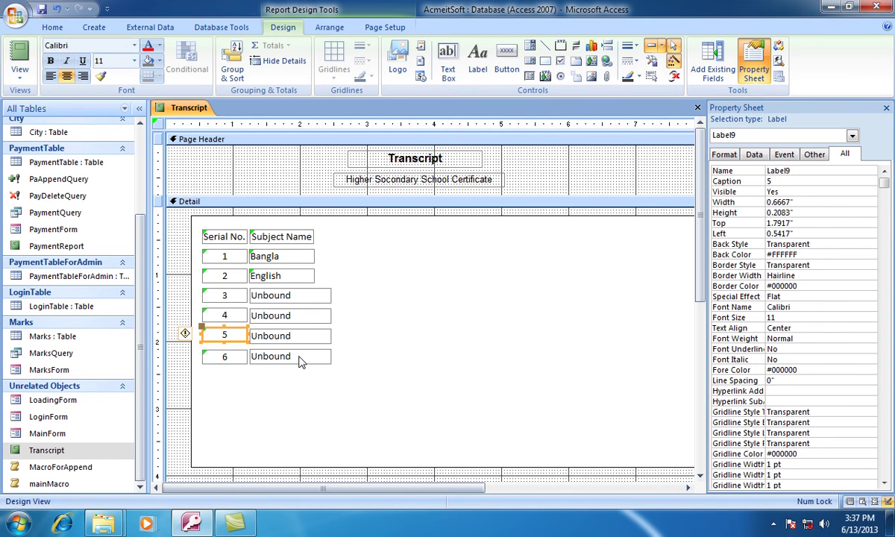
pyautogui.press('Down')
pyautogui.click(238, 316)
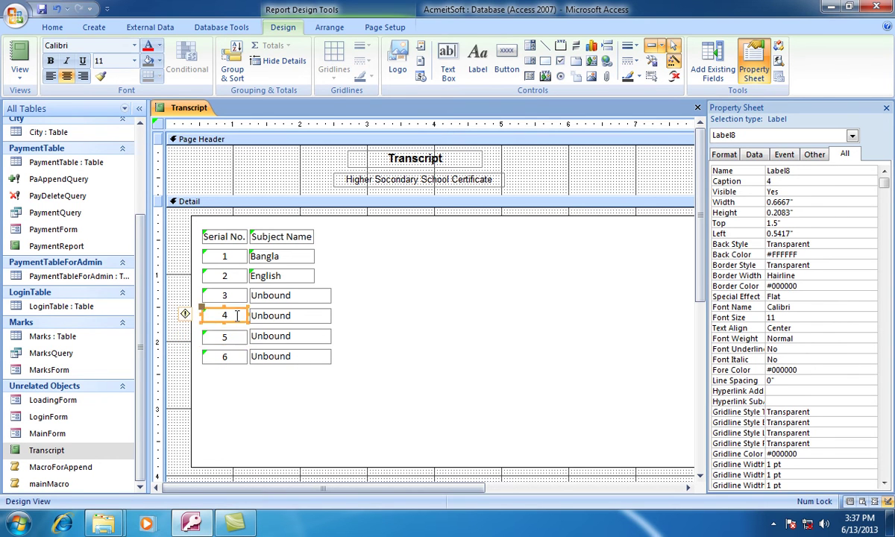
pyautogui.press('Down')
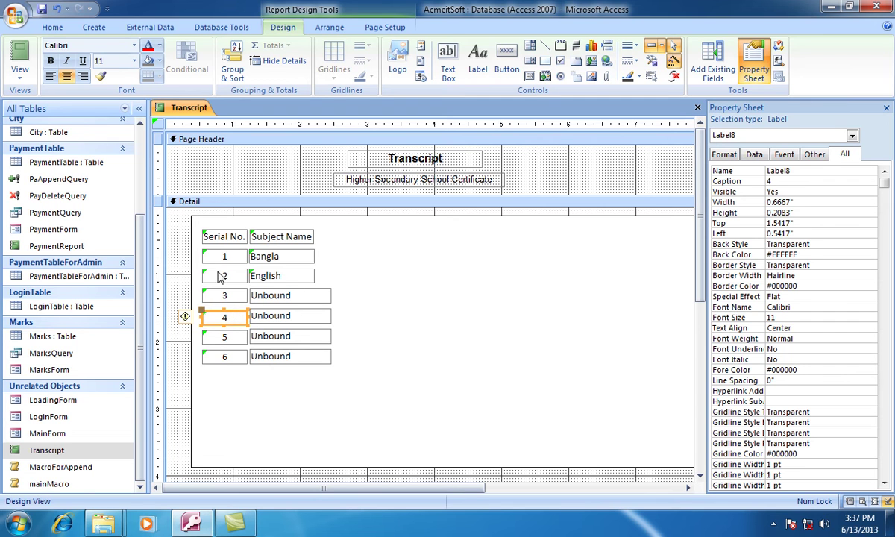
pyautogui.click(231, 293)
pyautogui.press('Down')
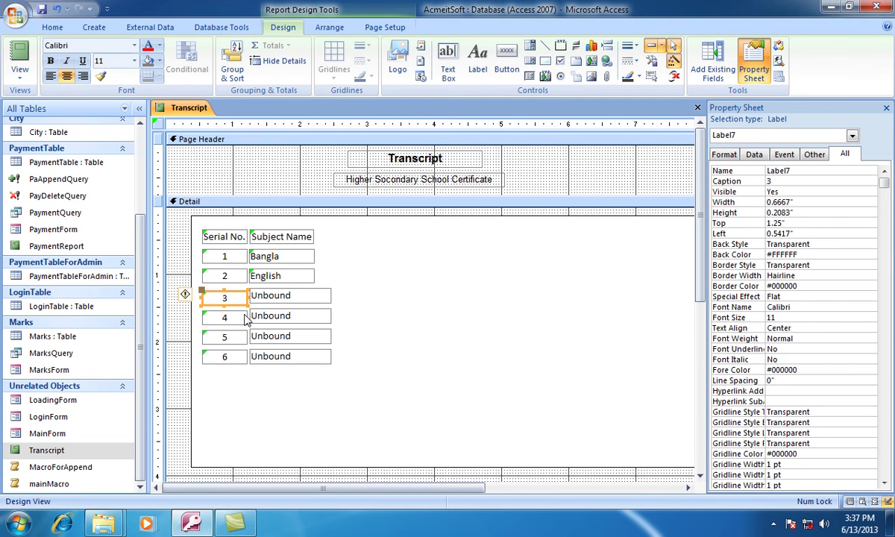
pyautogui.click(212, 278)
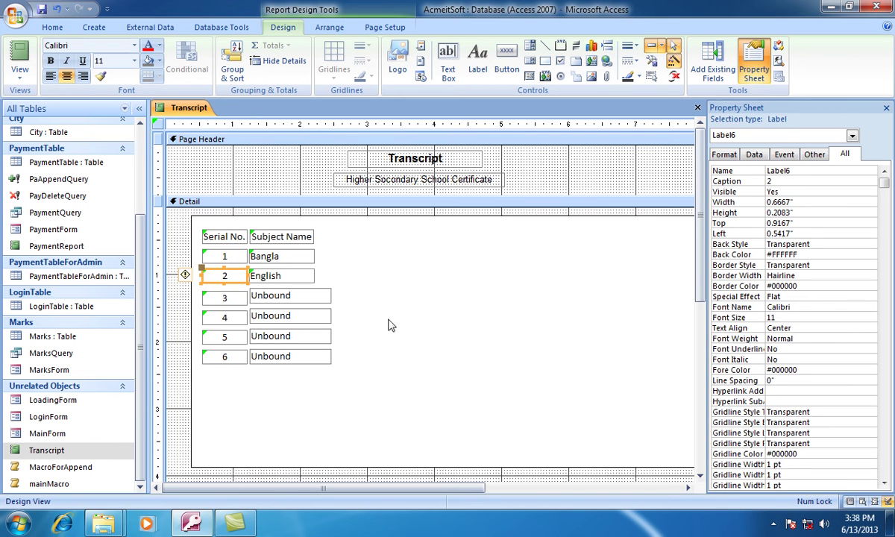
pyautogui.click(230, 299)
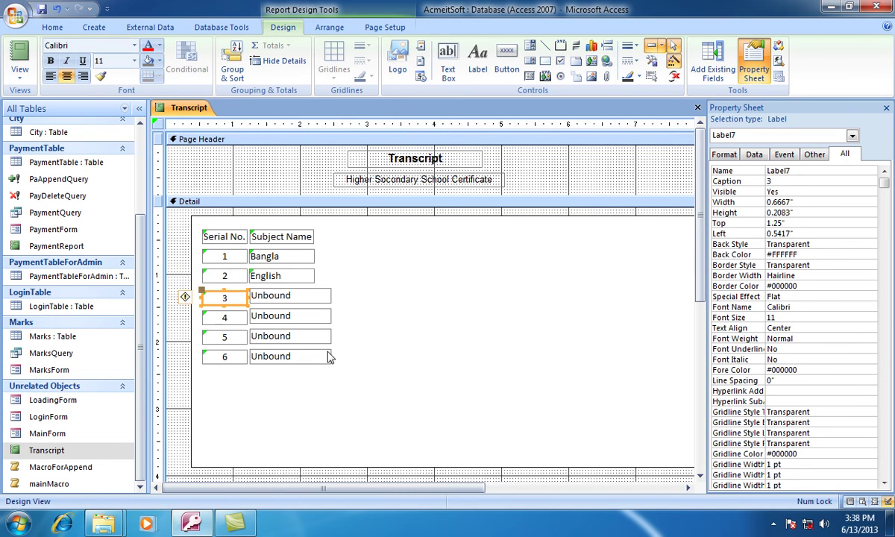
# Check the serial number alignment in Report View and return the Transcript report to Design View.
pyautogui.click(379, 335)
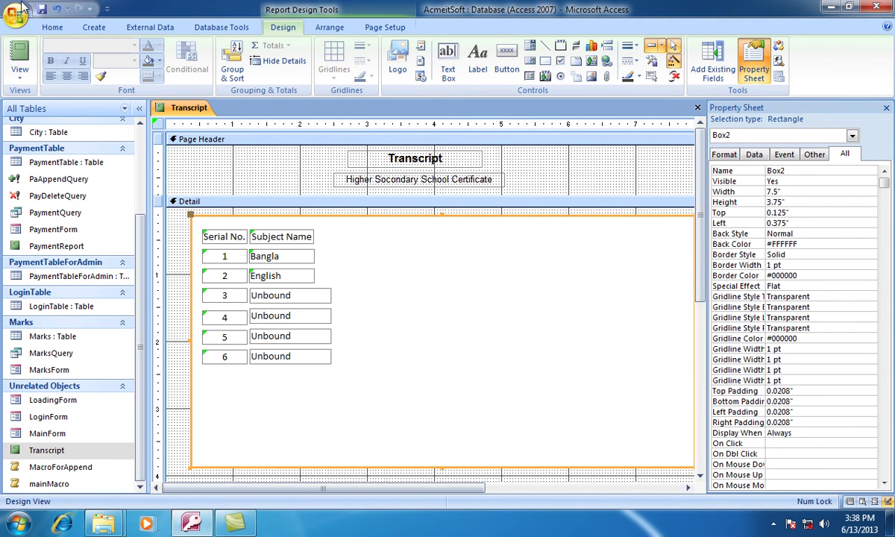
pyautogui.click(20, 71)
pyautogui.click(32, 89)
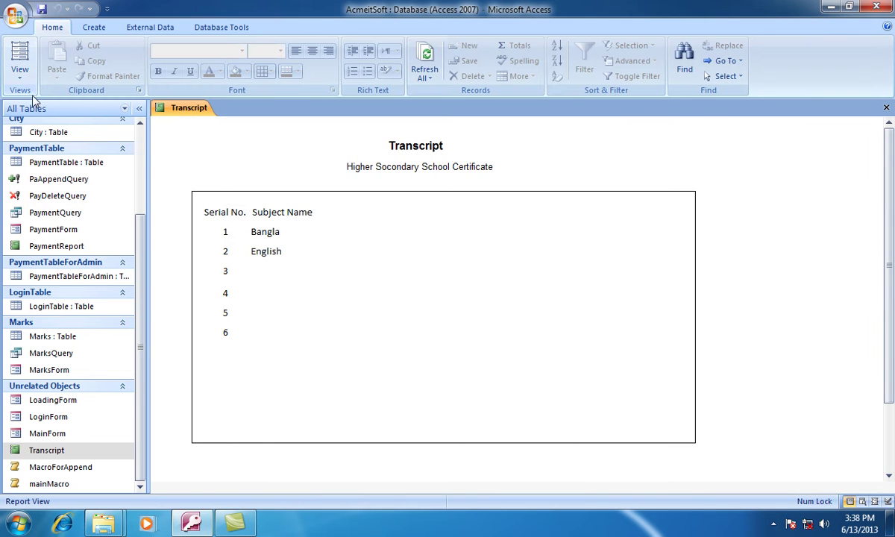
pyautogui.click(19, 72)
pyautogui.click(48, 191)
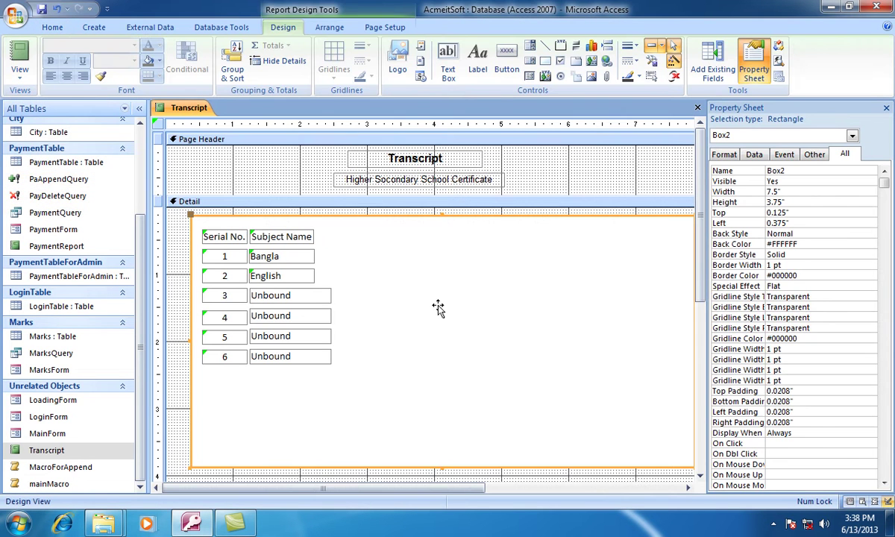
# Add a text box without its attached label in Bangla's row, 2.7083" from the left and 0.5" wide.
pyautogui.click(448, 62)
pyautogui.click(383, 244)
pyautogui.click(319, 255)
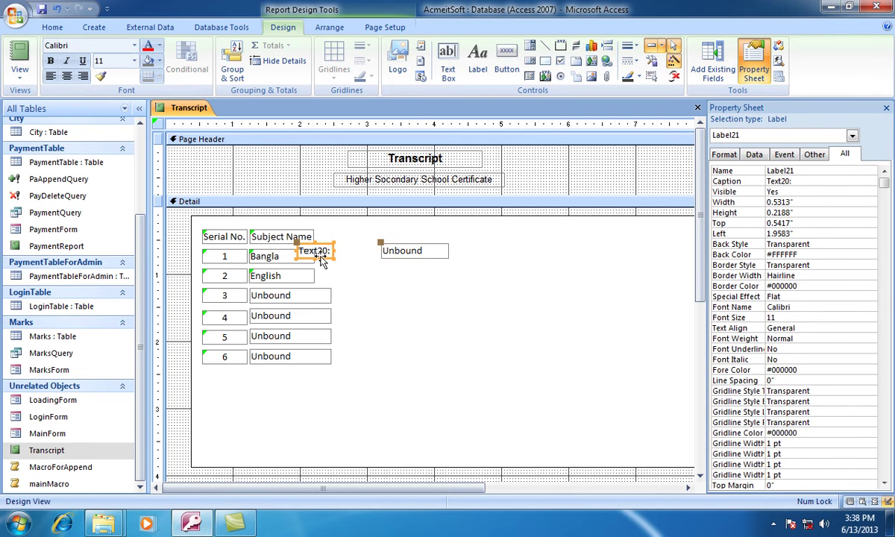
pyautogui.press('Delete')
pyautogui.moveTo(416, 255); pyautogui.dragTo(380, 258)
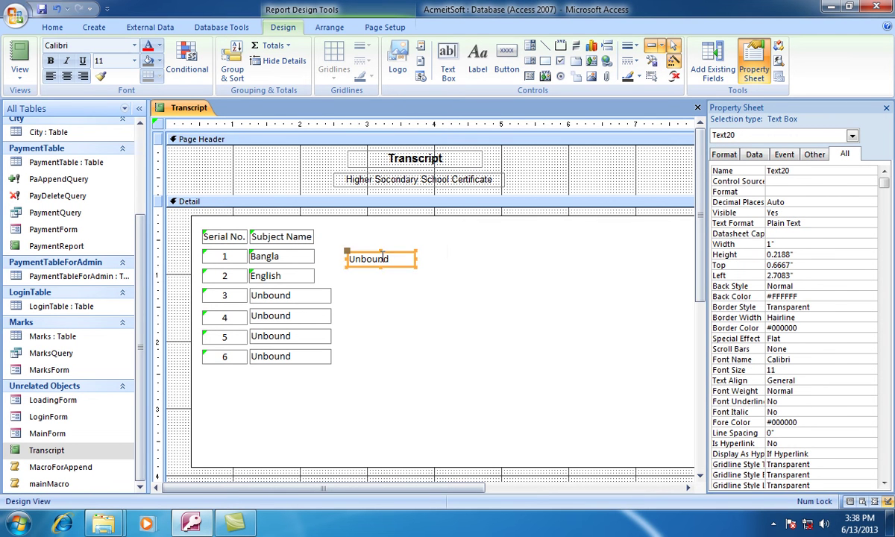
pyautogui.press('Up')
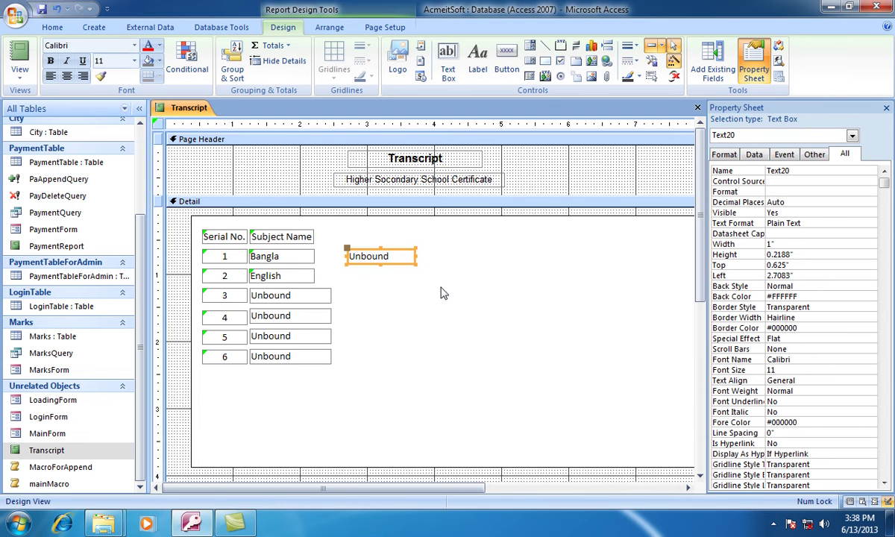
pyautogui.moveTo(416, 255); pyautogui.dragTo(382, 256)
# Duplicate the narrow text box five times beneath it, one for each of rows 2 to 6.
pyautogui.hotkey('ctrl', 'd')
pyautogui.hotkey('ctrl', 'd')
pyautogui.hotkey('ctrl', 'd')
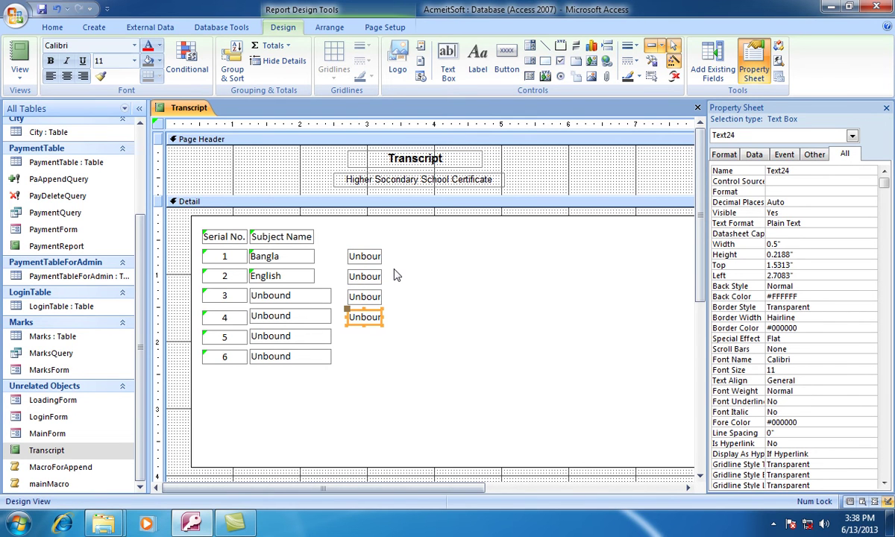
pyautogui.hotkey('ctrl', 'd')
pyautogui.hotkey('ctrl', 'd')
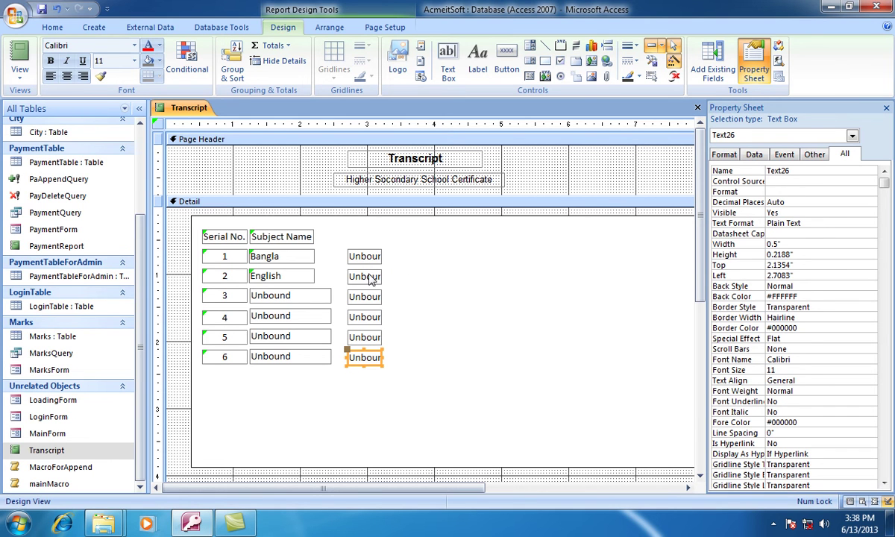
pyautogui.click(376, 297)
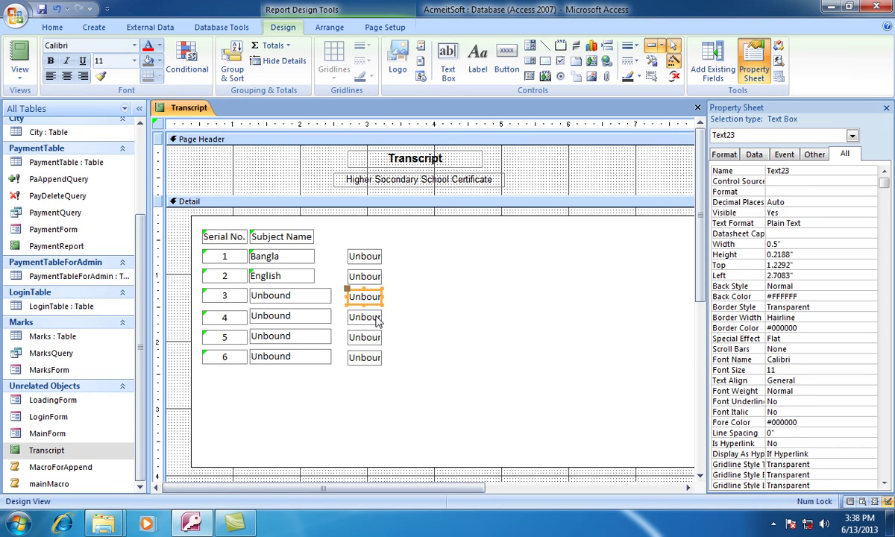
pyautogui.click(377, 318)
pyautogui.click(378, 356)
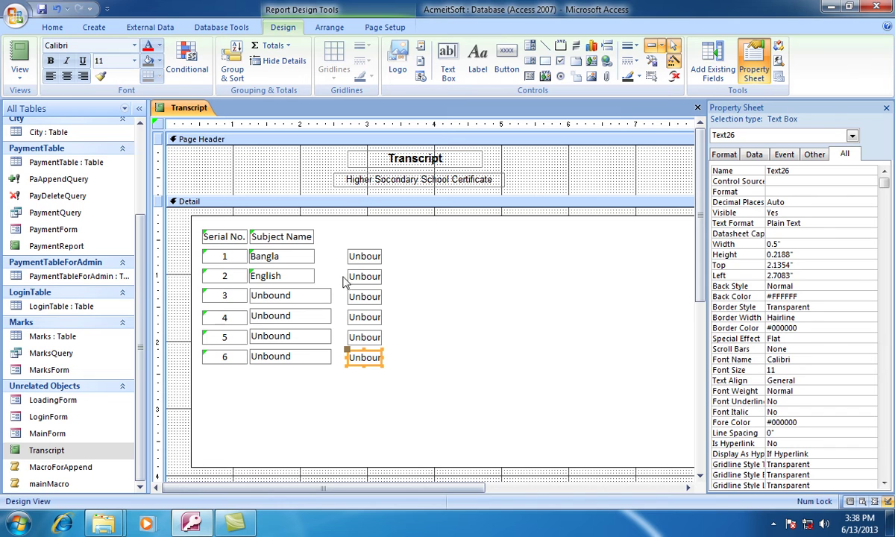
# Widen the Bangla and English labels to about 1.22" to match the text boxes below them.
pyautogui.click(305, 257)
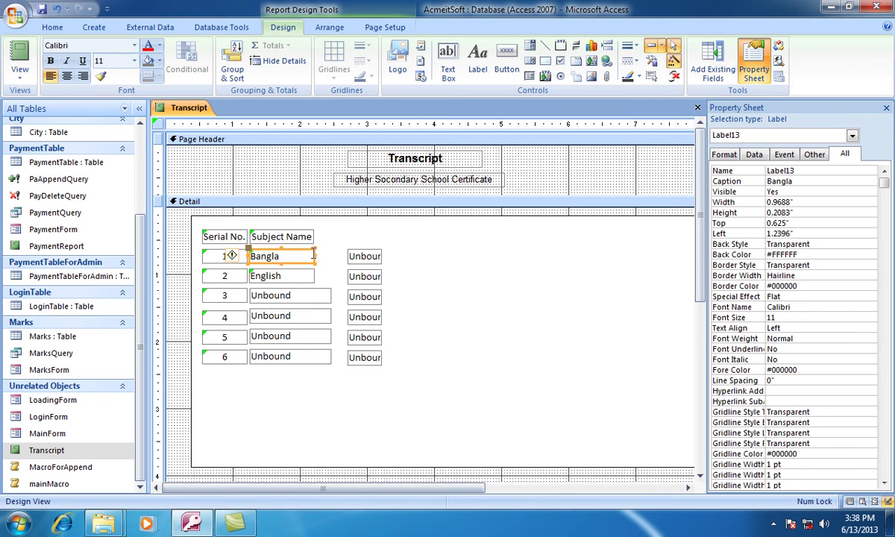
pyautogui.moveTo(315, 255); pyautogui.dragTo(332, 256)
pyautogui.click(304, 276)
pyautogui.click(306, 256)
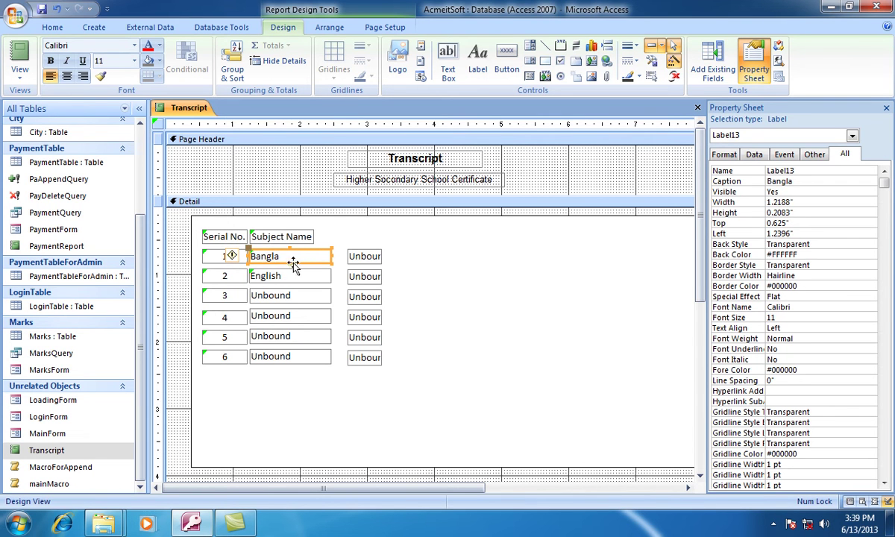
# Right-align the text in the narrow text boxes of rows 1 to 5 and save the report.
pyautogui.click(356, 256)
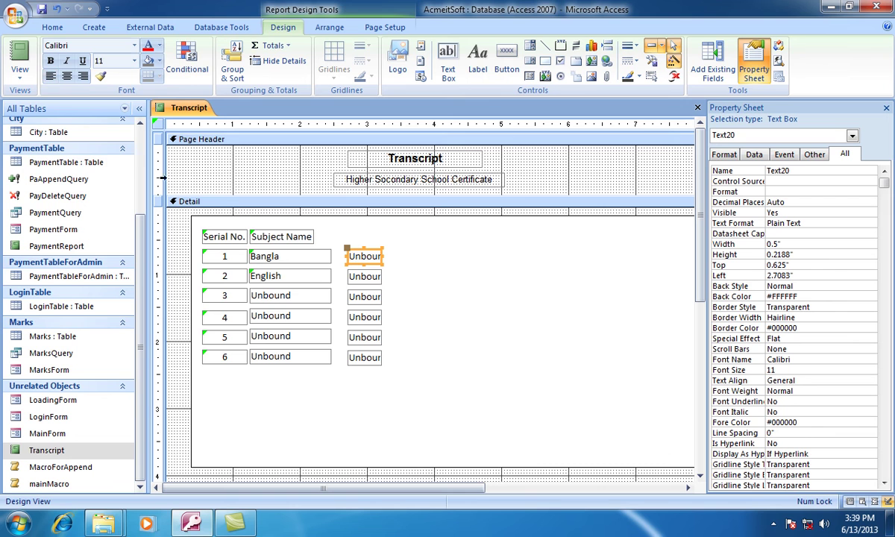
pyautogui.click(83, 76)
pyautogui.click(350, 275)
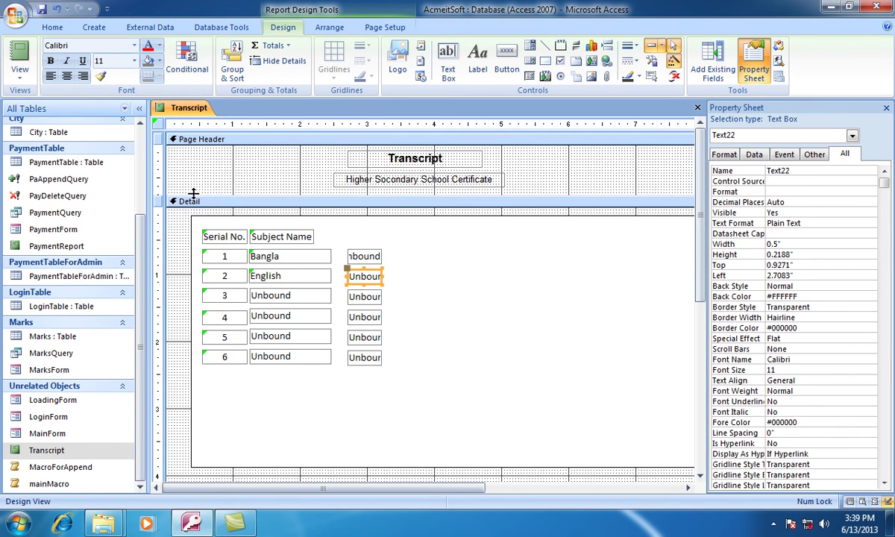
pyautogui.click(83, 76)
pyautogui.click(352, 295)
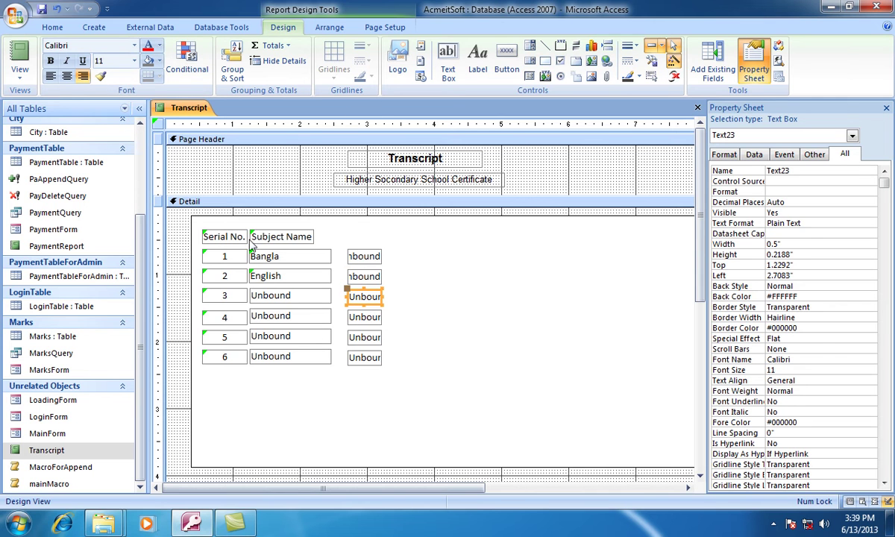
pyautogui.click(84, 76)
pyautogui.click(371, 320)
pyautogui.click(83, 76)
pyautogui.click(377, 337)
pyautogui.click(84, 76)
pyautogui.click(362, 358)
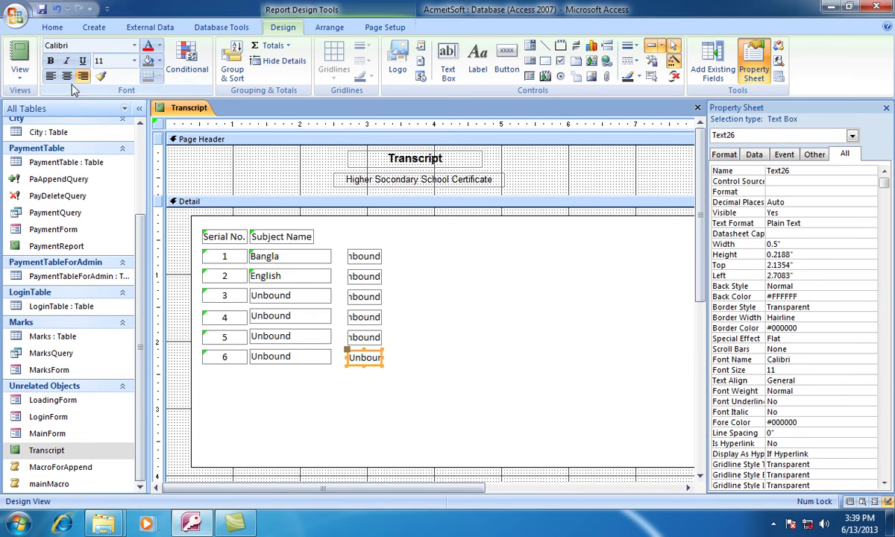
pyautogui.click(42, 10)
# Right-align the text in the narrow text box of row 6.
pyautogui.click(370, 337)
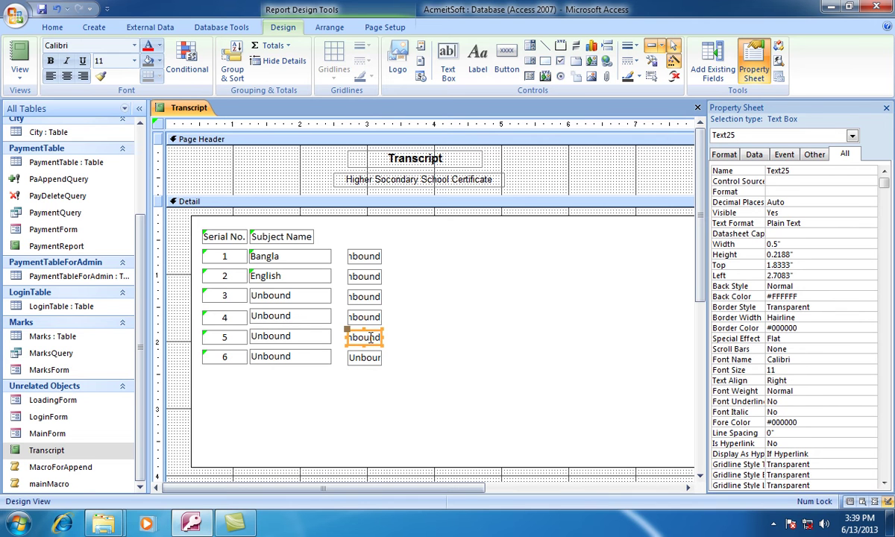
pyautogui.click(410, 370)
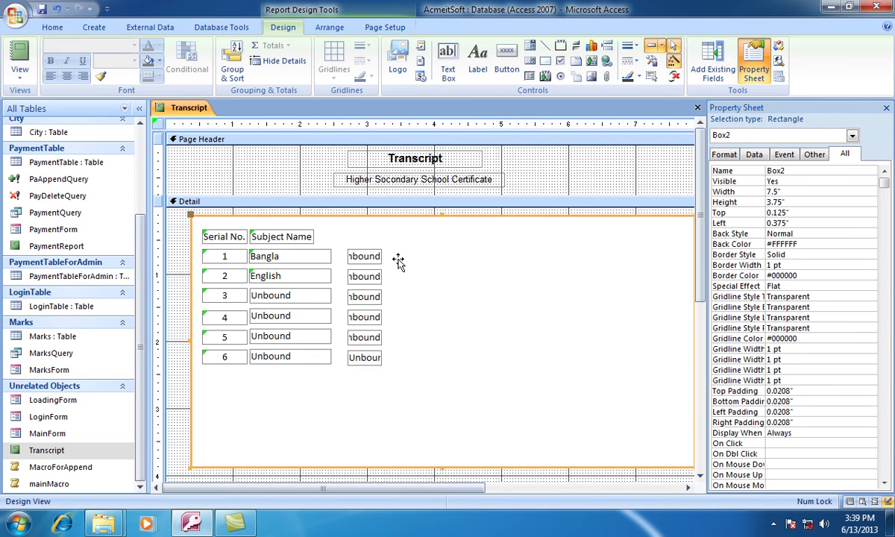
pyautogui.click(543, 182)
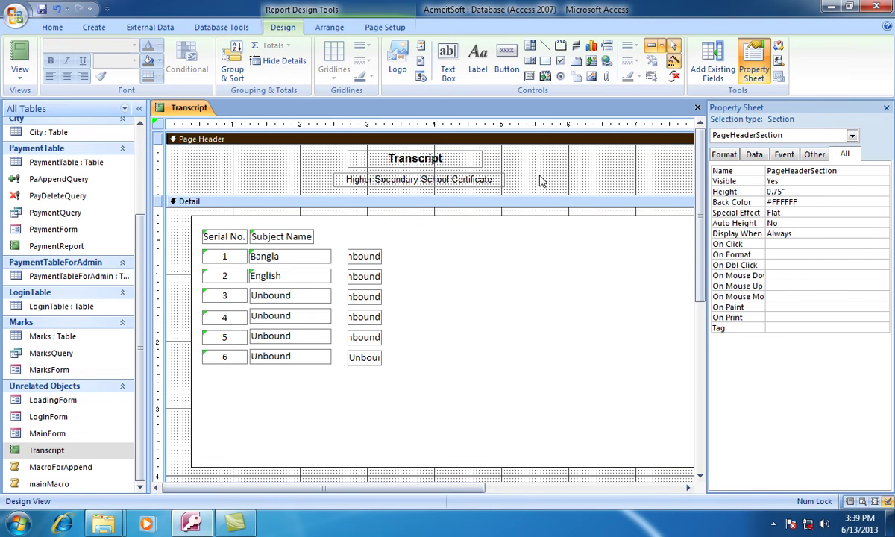
pyautogui.click(363, 359)
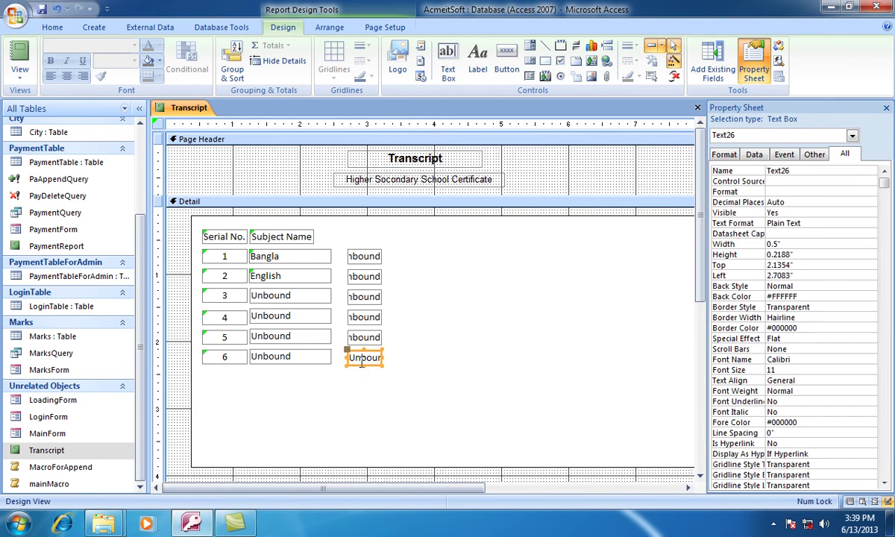
pyautogui.click(82, 75)
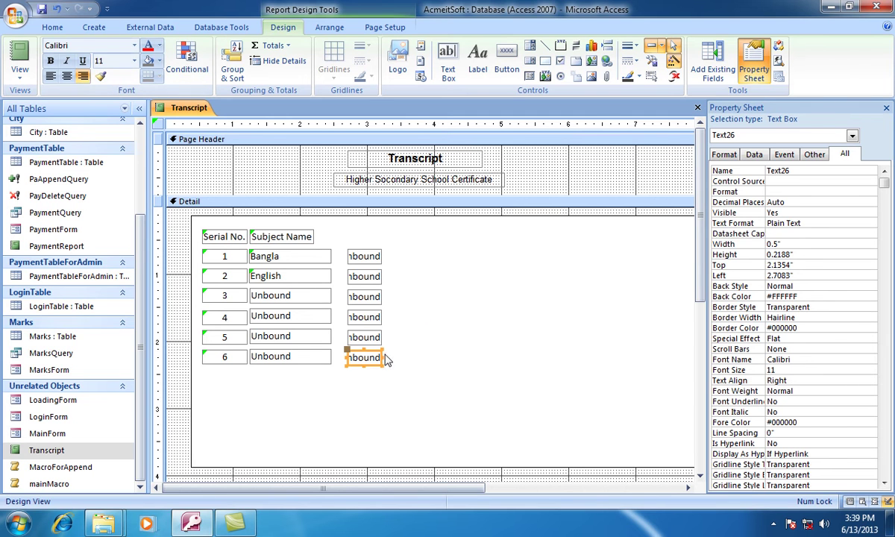
pyautogui.click(362, 336)
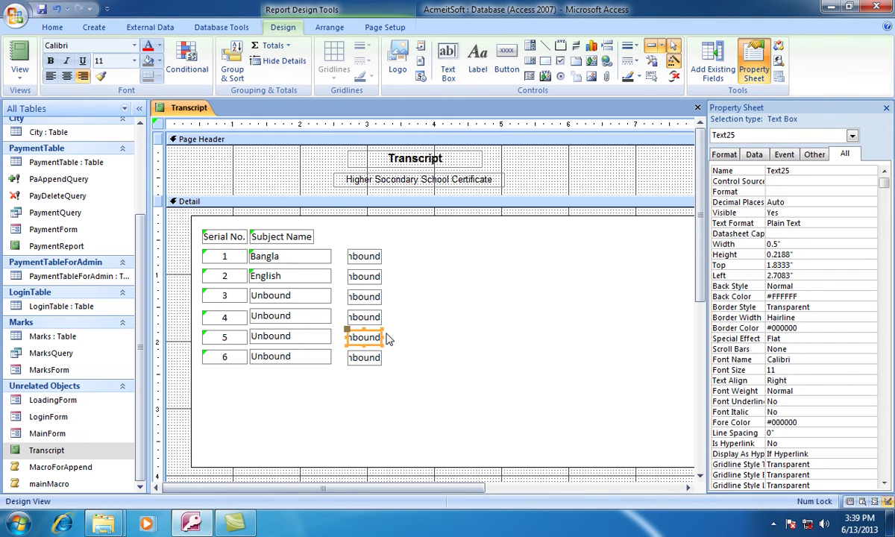
pyautogui.click(375, 258)
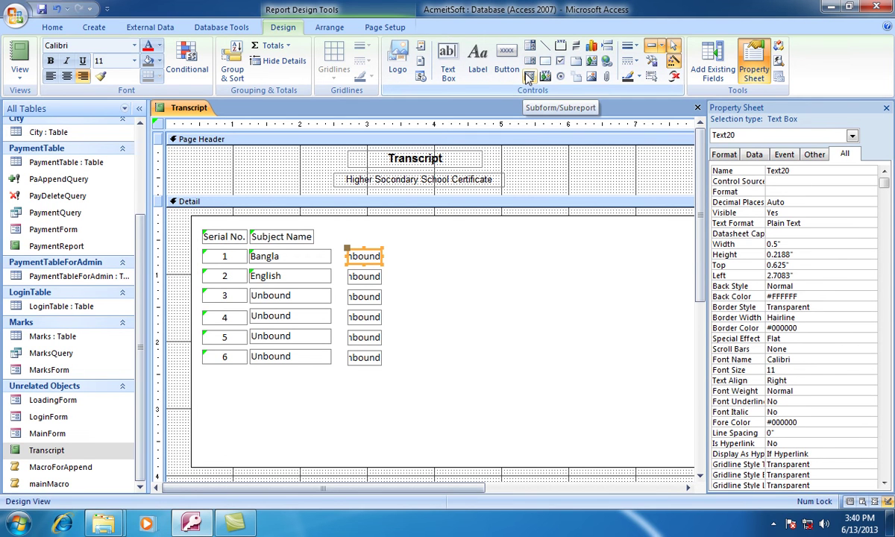
# Copy the Subject Name heading label and place the copy above the narrow text boxes, 2.625" from the left and 0.3333" from the top.
pyautogui.click(277, 231)
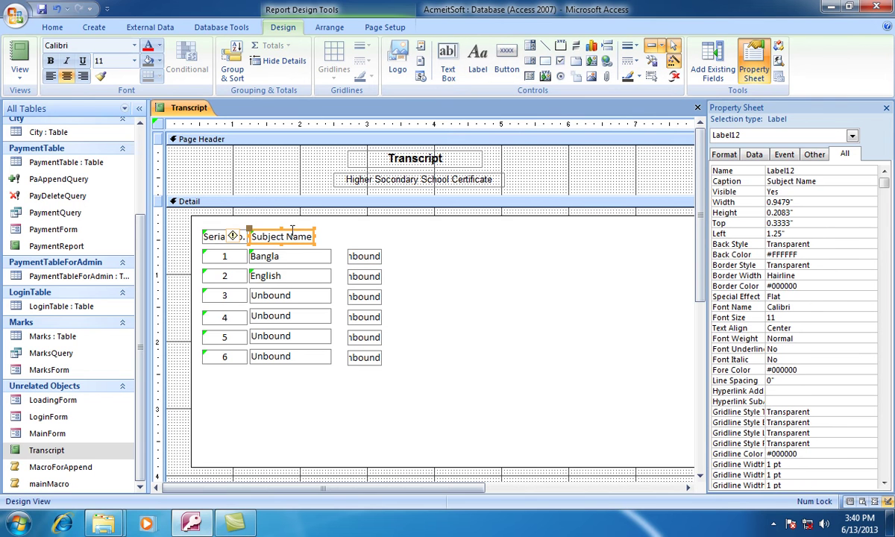
pyautogui.hotkey('ctrl', 'v')
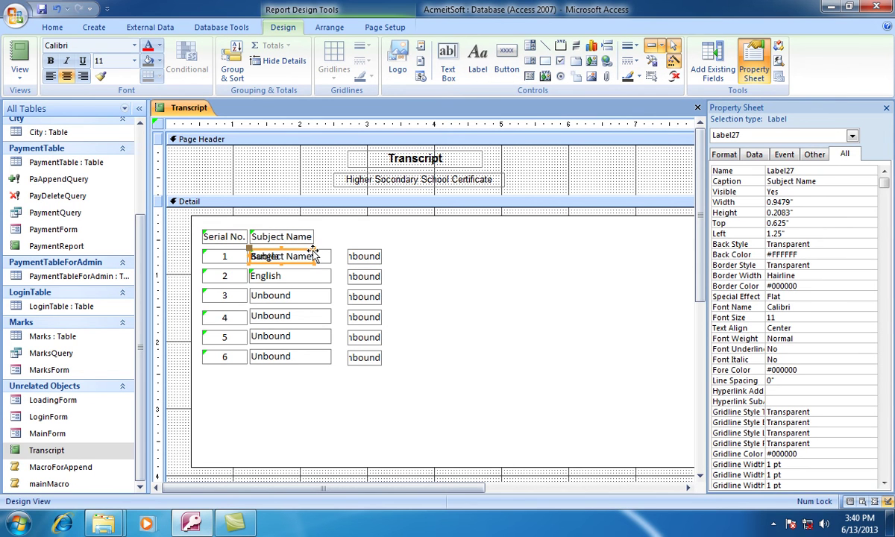
pyautogui.press('Up')
pyautogui.press('Up')
pyautogui.press('Up')
pyautogui.press('Up')
pyautogui.press('Up')
pyautogui.press('Up')
pyautogui.press('Up')
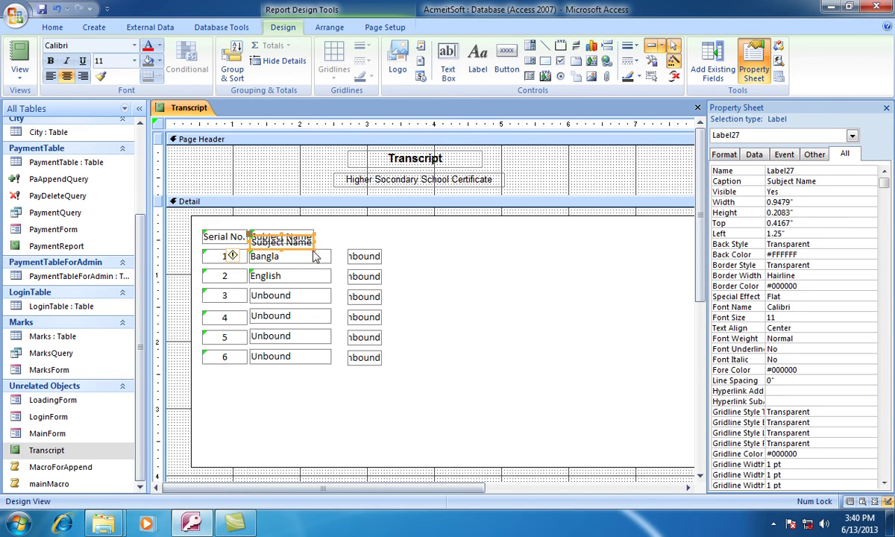
pyautogui.press('Right')
pyautogui.press('Right')
pyautogui.press('Right')
pyautogui.press('Right')
pyautogui.press('Right')
pyautogui.press('Right')
pyautogui.press('Right')
pyautogui.press('Right')
pyautogui.press('Right')
pyautogui.press('Right')
pyautogui.press('Right')
pyautogui.press('Right')
pyautogui.press('Right')
pyautogui.press('Right')
pyautogui.press('Right')
pyautogui.press('Right')
pyautogui.press('Right')
pyautogui.press('Right')
pyautogui.press('Right')
pyautogui.press('Right')
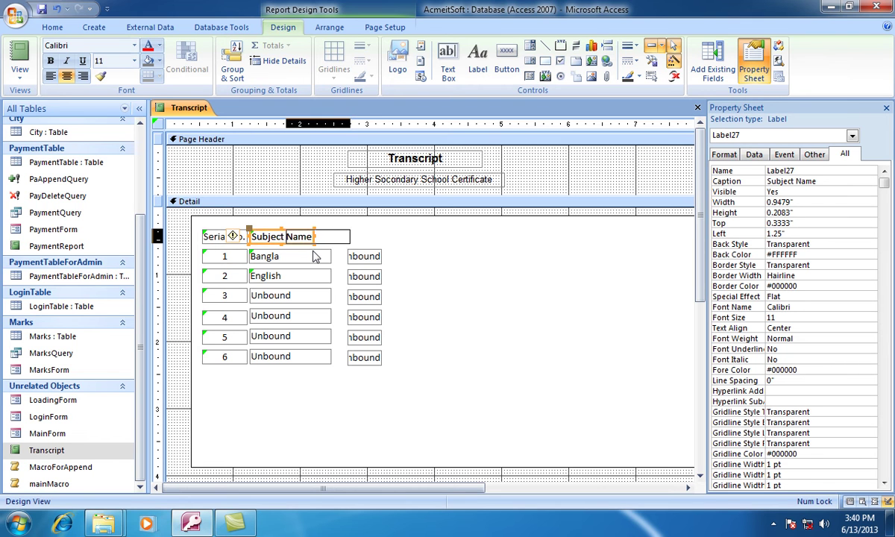
pyautogui.press('Left')
pyautogui.press('Left')
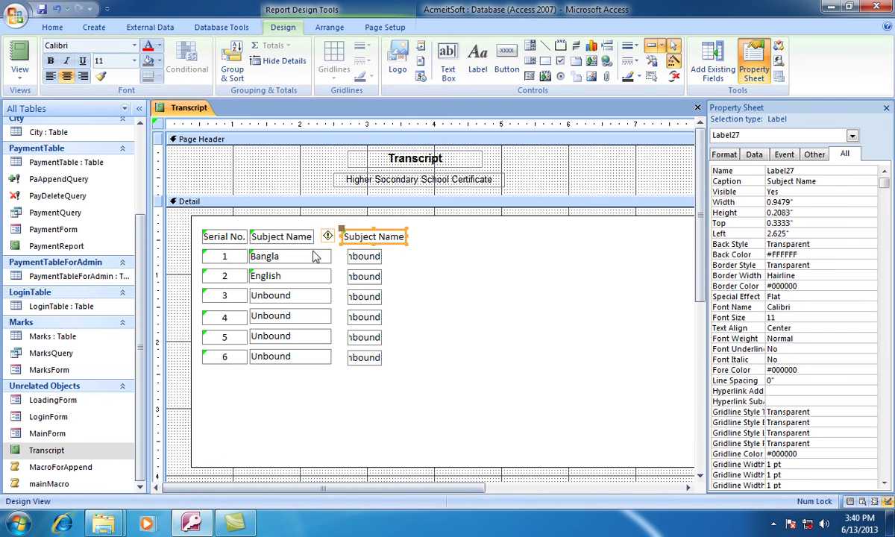
# Change the copied heading's caption to GPA and narrow the label to 0.5", with its left edge at 2.7083" matching the text boxes below.
pyautogui.click(384, 239)
pyautogui.press('Delete')
pyautogui.press('Delete')
pyautogui.press('Delete')
pyautogui.press('BackSpace')
pyautogui.press('BackSpace')
pyautogui.press('BackSpace')
pyautogui.press('BackSpace')
pyautogui.press('BackSpace')
pyautogui.press('BackSpace')
pyautogui.press('BackSpace')
pyautogui.press('BackSpace')
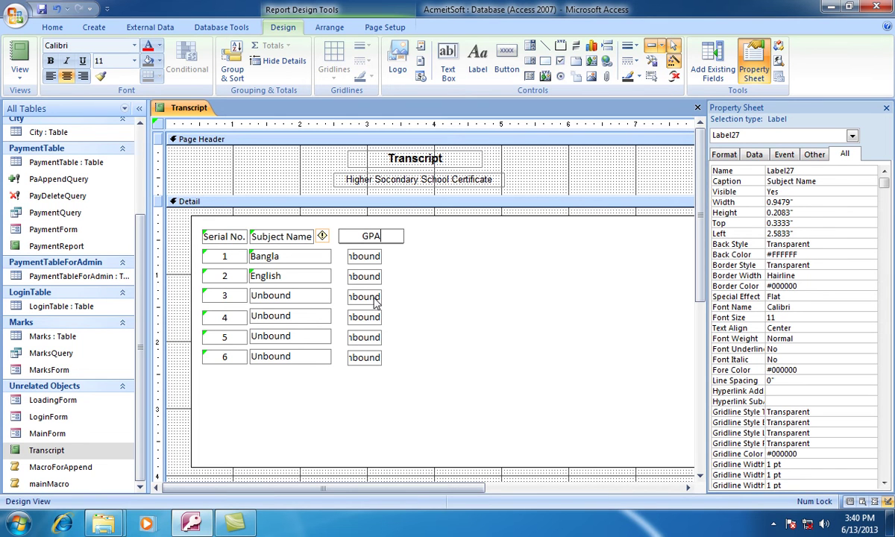
pyautogui.click(395, 256)
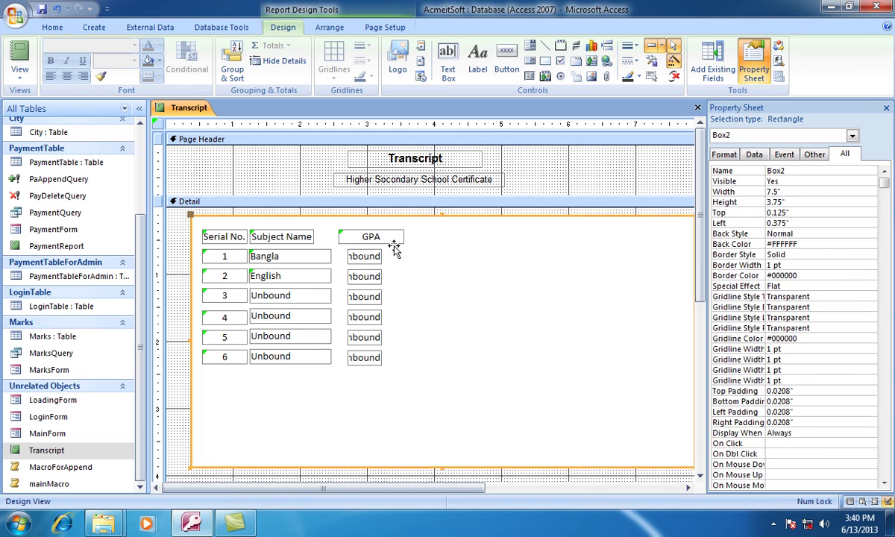
pyautogui.click(523, 170)
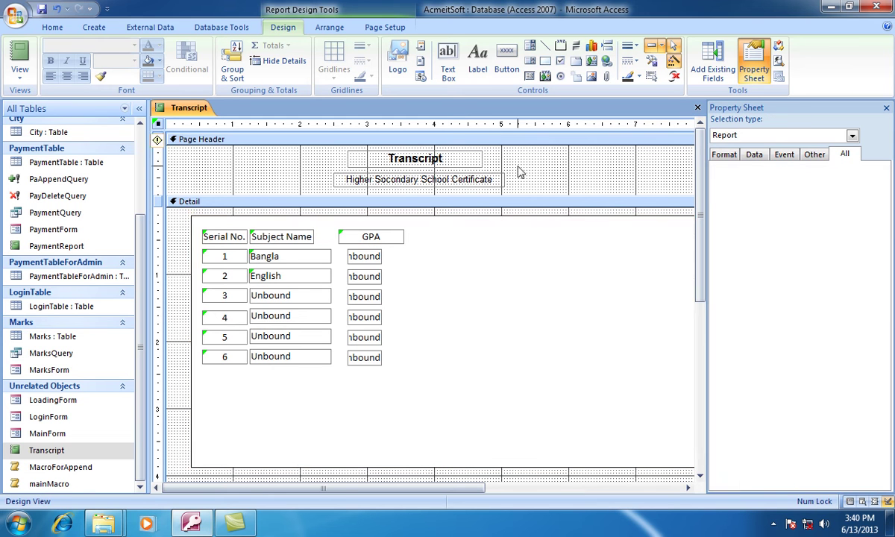
pyautogui.click(394, 235)
pyautogui.moveTo(403, 235); pyautogui.dragTo(345, 235)
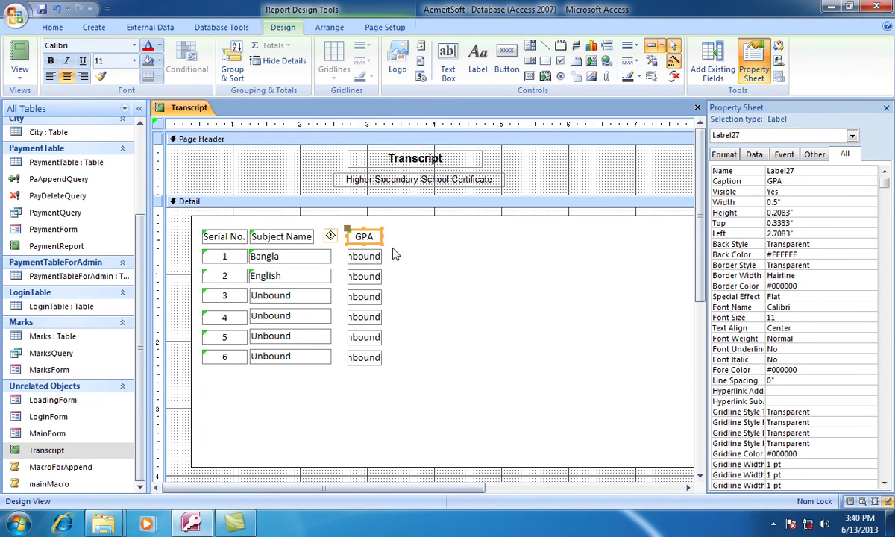
# Copy the GPA heading label and place the copy beside it, 3.2917" from the left and 0.3333" from the top.
pyautogui.hotkey('ctrl', 'v')
pyautogui.press('Up')
pyautogui.press('Up')
pyautogui.press('Up')
pyautogui.press('Up')
pyautogui.press('Up')
pyautogui.press('Up')
pyautogui.press('Up')
pyautogui.press('Up')
pyautogui.press('Up')
pyautogui.press('Up')
pyautogui.press('Up')
pyautogui.press('Up')
pyautogui.press('Up')
pyautogui.press('Up')
pyautogui.press('Up')
pyautogui.press('Up')
pyautogui.press('Up')
pyautogui.press('Up')
pyautogui.press('Up')
pyautogui.press('Up')
pyautogui.press('Right')
pyautogui.press('Right')
pyautogui.press('Right')
pyautogui.press('Right')
pyautogui.press('Right')
pyautogui.press('Right')
pyautogui.press('Right')
pyautogui.press('Right')
pyautogui.press('Right')
pyautogui.press('Right')
pyautogui.press('Right')
pyautogui.press('Right')
pyautogui.press('Right')
pyautogui.press('Right')
pyautogui.press('Right')
pyautogui.press('Right')
pyautogui.press('Right')
pyautogui.press('Right')
pyautogui.press('Right')
pyautogui.press('Right')
pyautogui.press('Right')
pyautogui.press('Right')
pyautogui.press('Right')
pyautogui.press('Right')
pyautogui.press('Right')
pyautogui.press('Right')
pyautogui.press('Right')
pyautogui.press('Right')
pyautogui.press('Right')
pyautogui.press('Right')
pyautogui.press('Right')
pyautogui.press('Right')
pyautogui.press('Right')
pyautogui.press('Right')
pyautogui.press('Right')
pyautogui.press('Right')
pyautogui.press('Right')
pyautogui.press('Right')
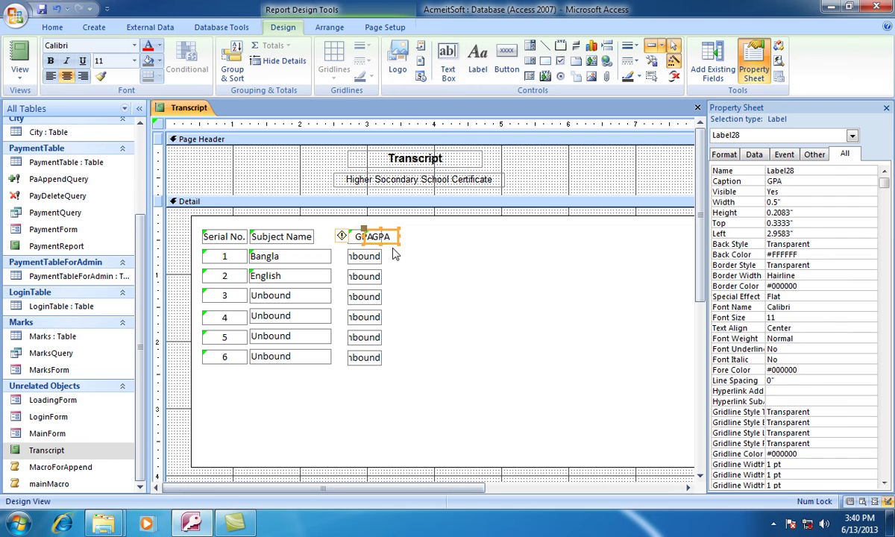
pyautogui.press('Right')
pyautogui.press('Right')
pyautogui.press('Right')
pyautogui.press('Right')
pyautogui.press('Right')
pyautogui.press('Right')
pyautogui.press('Right')
pyautogui.press('Right')
pyautogui.press('Right')
pyautogui.press('Right')
pyautogui.press('Right')
pyautogui.press('Right')
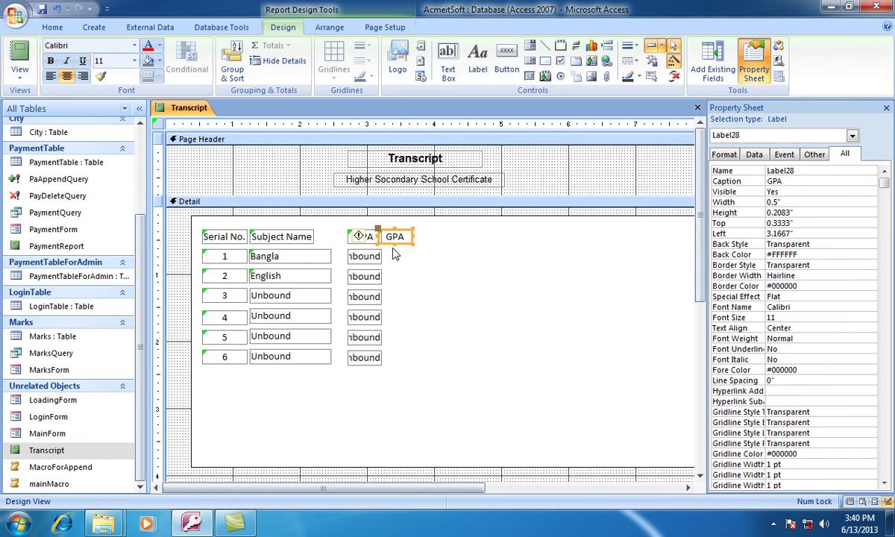
pyautogui.press('Right')
pyautogui.press('Right')
pyautogui.press('Right')
pyautogui.press('Right')
pyautogui.press('Right')
pyautogui.press('Right')
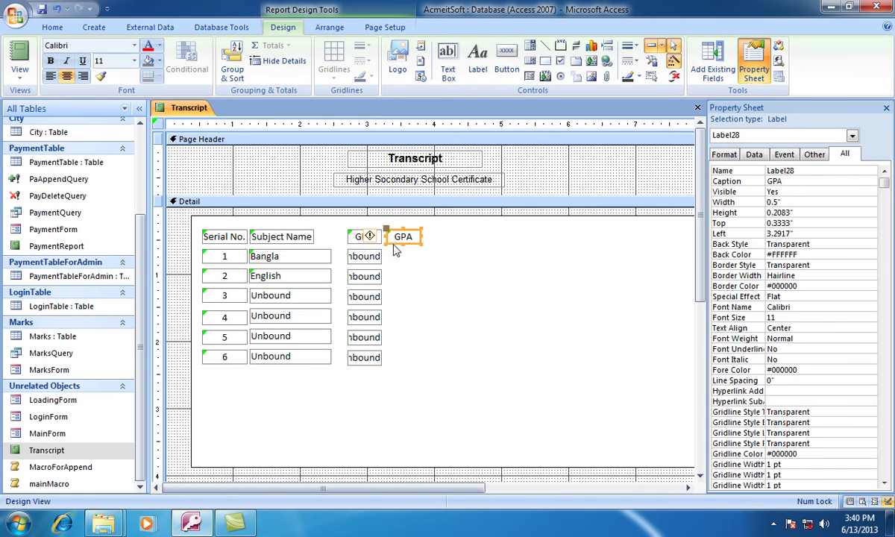
# Change the caption of the copied GPA heading to GRADE.
pyautogui.click(413, 240)
pyautogui.write('RADE')
pyautogui.press('Return')
# Copy the first GPA text box and place the copy under the GRADE heading, 3.2917" from the left and 0.625" from the top.
pyautogui.click(369, 255)
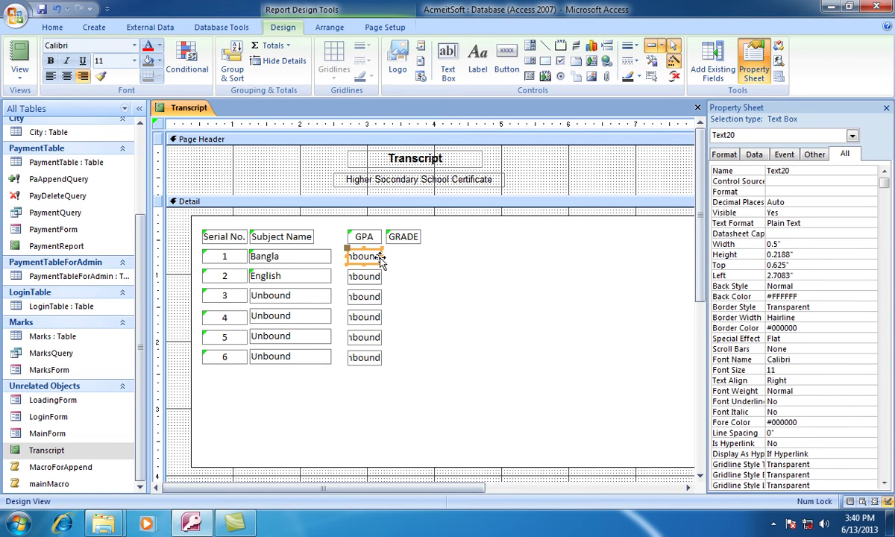
pyautogui.press('Tab')
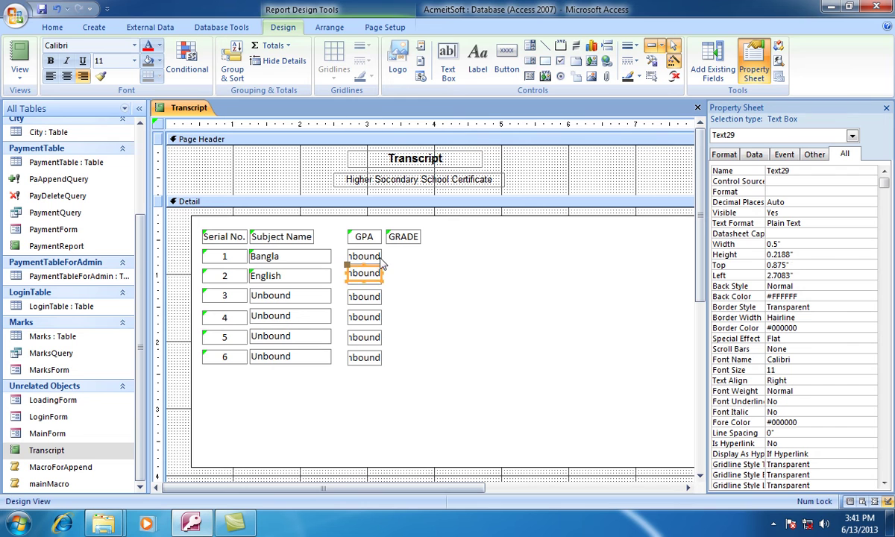
pyautogui.press('Up')
pyautogui.press('Up')
pyautogui.press('Up')
pyautogui.press('Up')
pyautogui.press('Up')
pyautogui.press('Up')
pyautogui.press('Up')
pyautogui.press('Up')
pyautogui.press('Up')
pyautogui.press('Up')
pyautogui.press('Up')
pyautogui.press('Up')
pyautogui.press('Up')
pyautogui.press('Up')
pyautogui.press('Up')
pyautogui.press('Up')
pyautogui.press('Up')
pyautogui.press('Up')
pyautogui.press('Up')
pyautogui.press('Up')
pyautogui.press('Right')
pyautogui.press('Right')
pyautogui.press('Right')
pyautogui.press('Right')
pyautogui.press('Right')
pyautogui.press('Right')
pyautogui.press('Right')
pyautogui.press('Right')
pyautogui.press('Right')
pyautogui.press('Right')
pyautogui.press('Right')
pyautogui.press('Right')
pyautogui.press('Right')
pyautogui.press('Right')
pyautogui.press('Right')
pyautogui.press('Right')
pyautogui.press('Right')
pyautogui.press('Right')
pyautogui.press('Right')
pyautogui.press('Right')
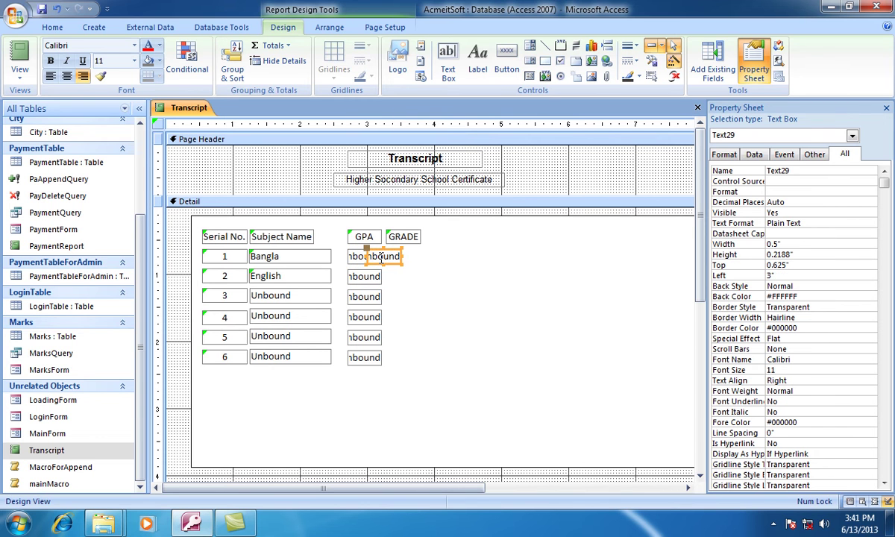
pyautogui.press('Right')
pyautogui.press('Right')
pyautogui.press('Right')
pyautogui.press('Right')
pyautogui.press('Right')
pyautogui.press('Right')
pyautogui.press('Right')
pyautogui.press('Right')
pyautogui.press('Right')
pyautogui.press('Right')
pyautogui.press('Right')
pyautogui.press('Right')
pyautogui.press('Right')
pyautogui.press('Right')
pyautogui.press('Right')
pyautogui.press('Right')
pyautogui.press('Right')
pyautogui.press('Right')
pyautogui.press('Right')
pyautogui.press('Right')
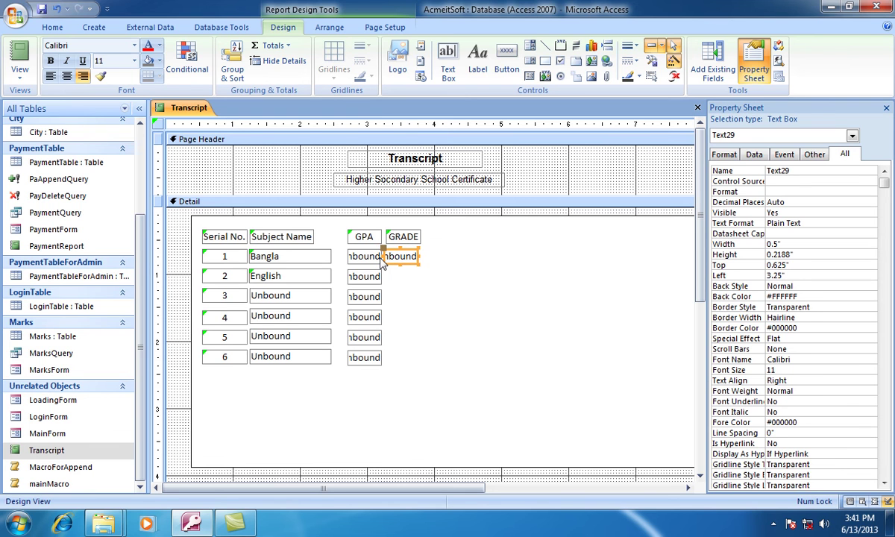
pyautogui.press('Right')
pyautogui.press('Right')
pyautogui.press('Right')
pyautogui.press('Right')
pyautogui.press('Right')
pyautogui.press('Right')
pyautogui.press('Right')
pyautogui.press('Right')
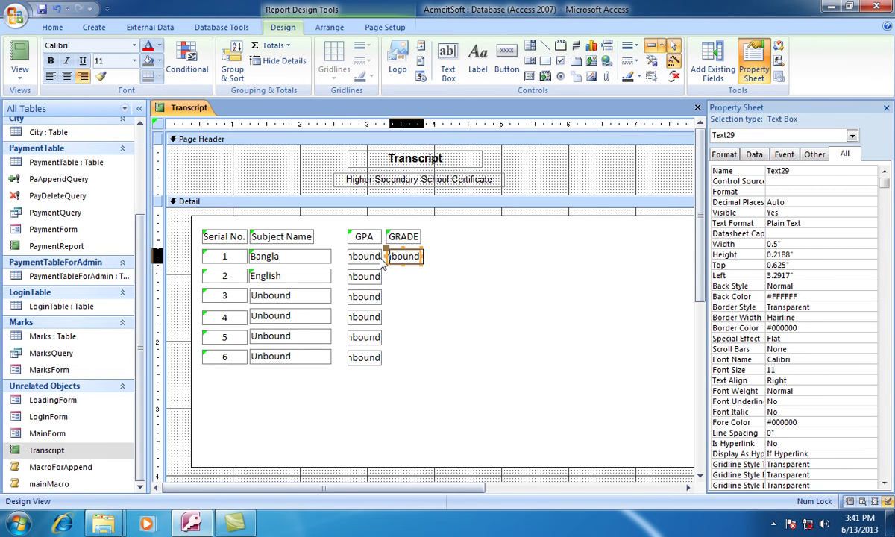
pyautogui.press('Left')
pyautogui.press('Left')
pyautogui.press('Left')
pyautogui.press('Left')
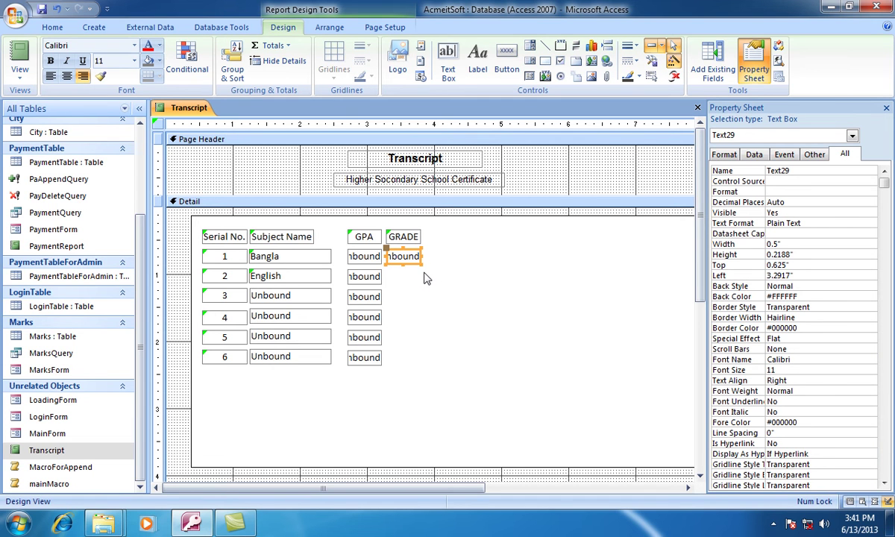
# Paste five more copies of the text box down the GRADE column for rows 2 to 6, and save the report.
pyautogui.hotkey('ctrl', 'v')
pyautogui.hotkey('ctrl', 'v')
pyautogui.hotkey('ctrl', 'v')
pyautogui.hotkey('ctrl', 'v')
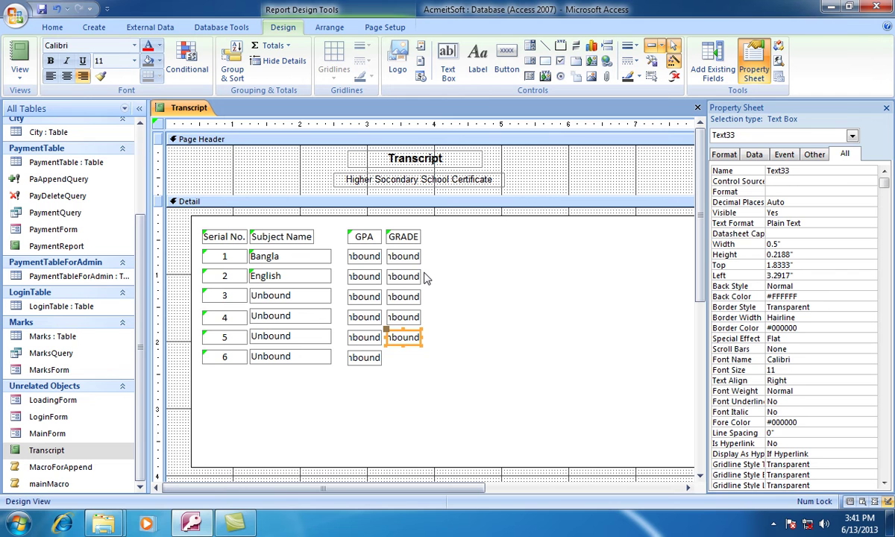
pyautogui.hotkey('ctrl', 'v')
pyautogui.click(464, 277)
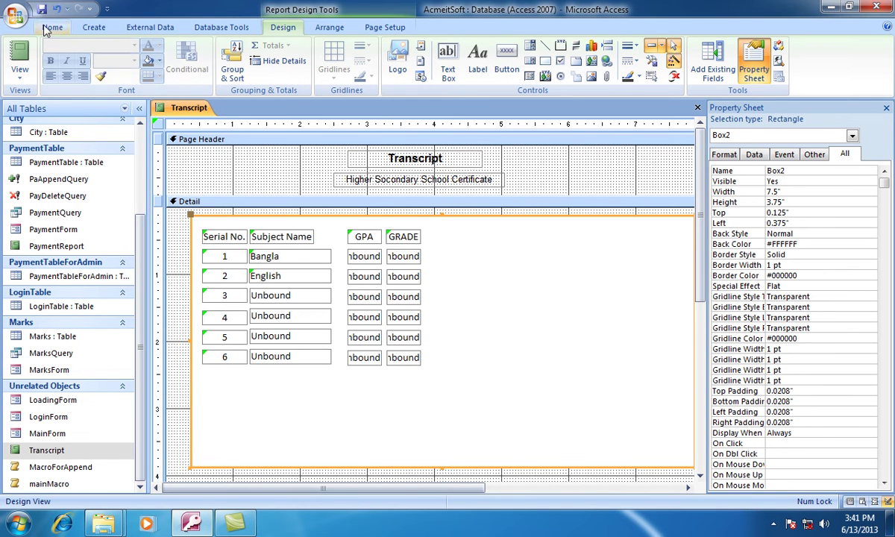
pyautogui.click(42, 9)
pyautogui.click(525, 170)
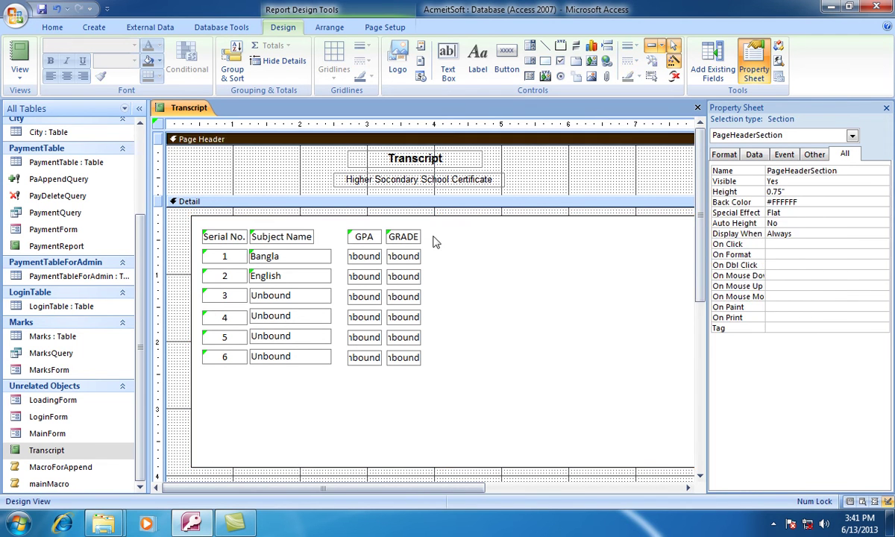
# Center the text in each of the six text boxes in the GRADE column.
pyautogui.click(407, 255)
pyautogui.click(66, 76)
pyautogui.click(394, 279)
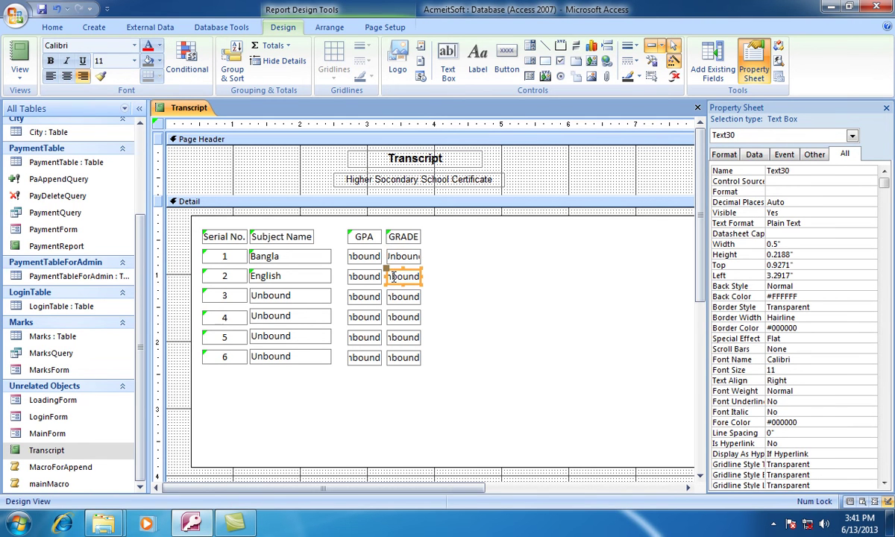
pyautogui.click(69, 78)
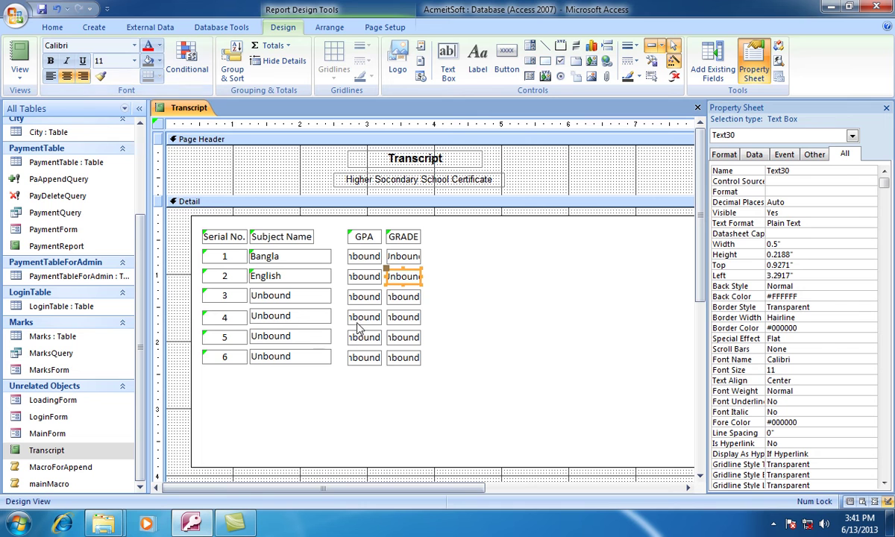
pyautogui.click(395, 297)
pyautogui.click(66, 76)
pyautogui.click(395, 317)
pyautogui.click(66, 76)
pyautogui.click(410, 335)
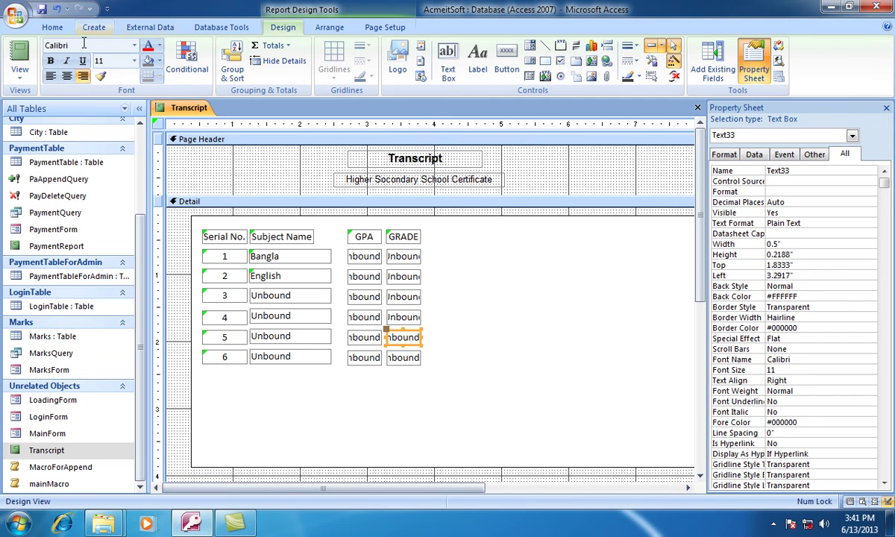
pyautogui.click(66, 76)
pyautogui.click(406, 358)
pyautogui.click(67, 76)
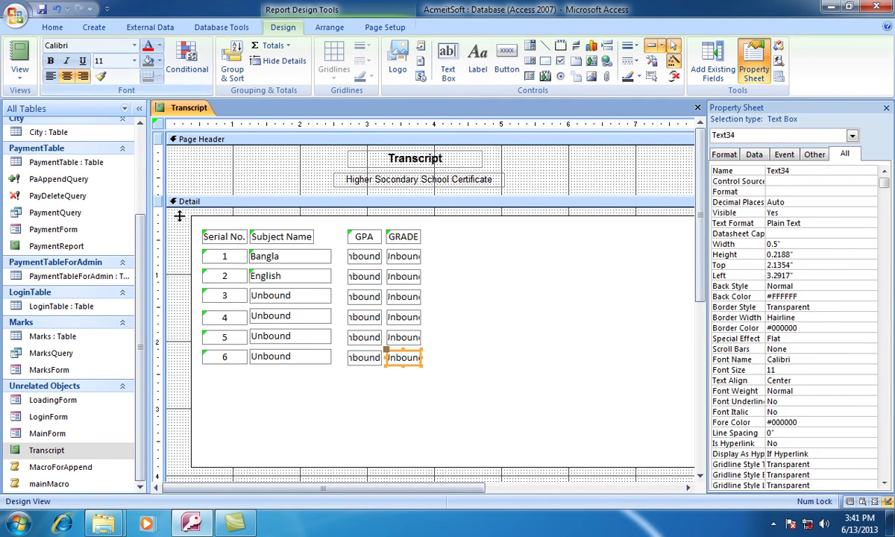
# Center the text in each of the six text boxes in the GPA column.
pyautogui.click(351, 257)
pyautogui.click(67, 76)
pyautogui.click(351, 276)
pyautogui.click(67, 76)
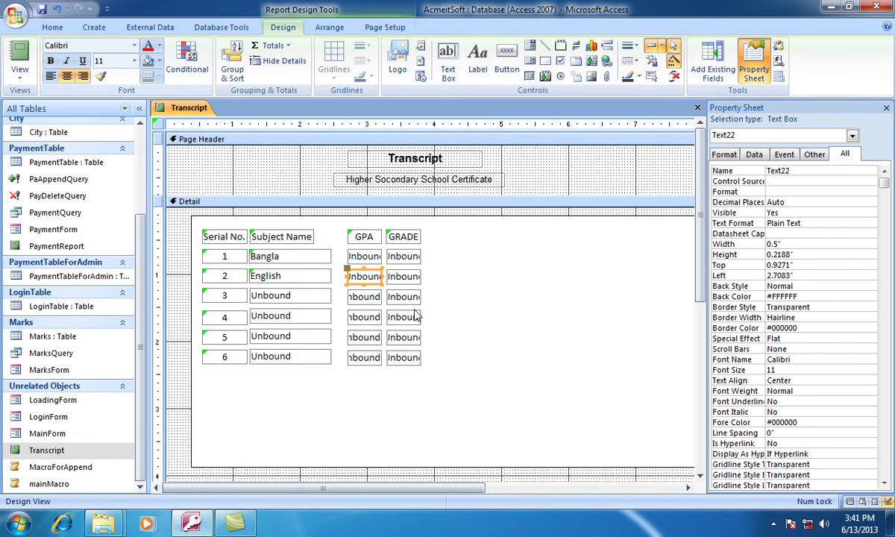
pyautogui.click(372, 297)
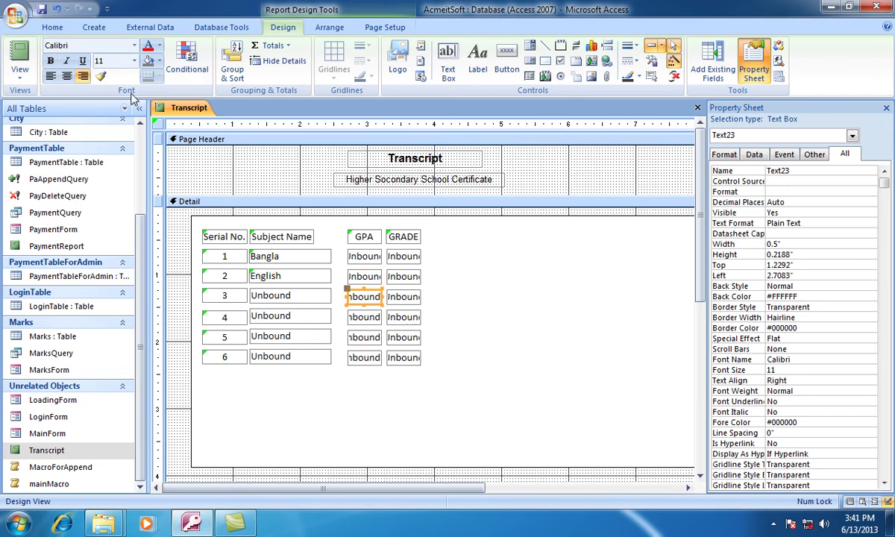
pyautogui.click(66, 76)
pyautogui.click(356, 317)
pyautogui.click(66, 76)
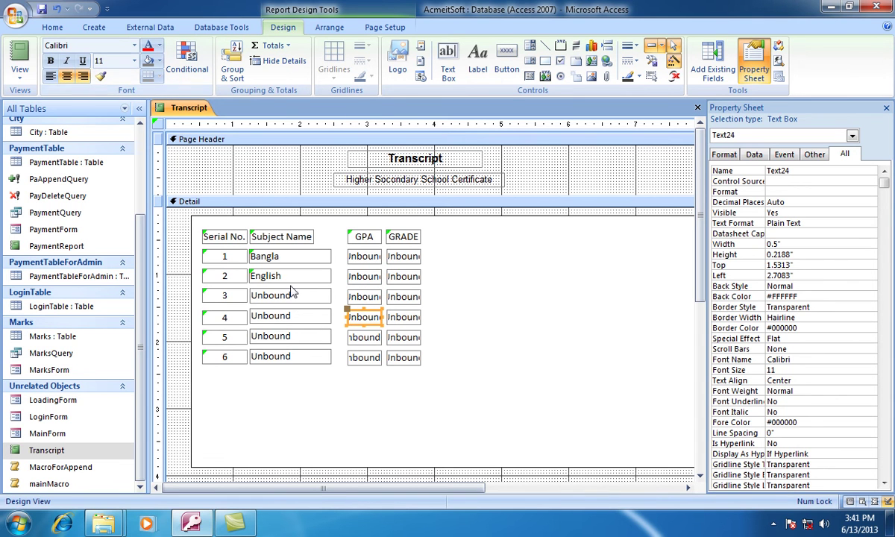
pyautogui.click(351, 335)
pyautogui.click(67, 76)
pyautogui.click(369, 363)
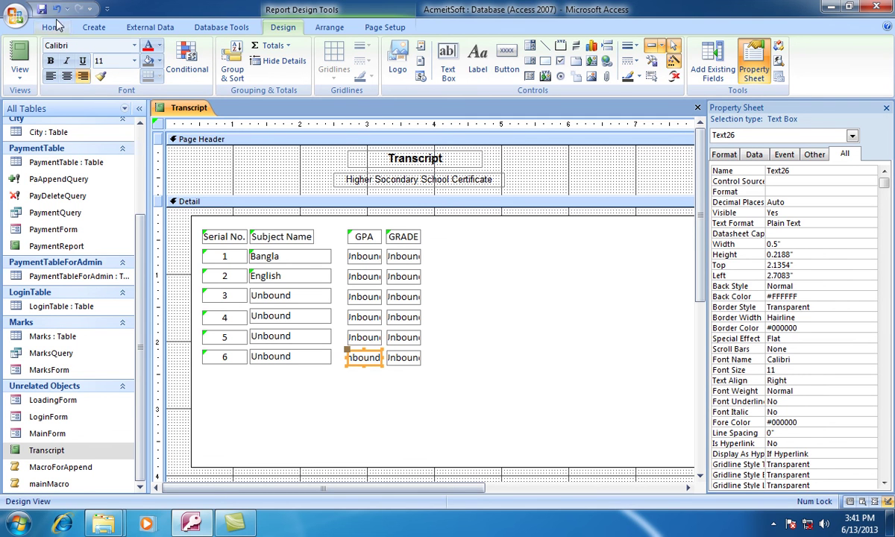
pyautogui.click(67, 76)
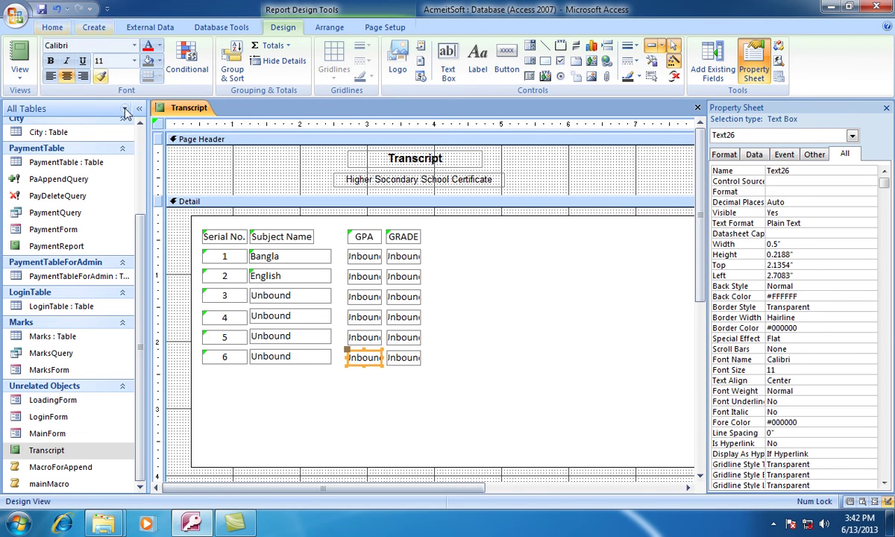
# Add a text box in the empty area beside the GRADE column, level with row 3, and delete its attached label.
pyautogui.click(447, 62)
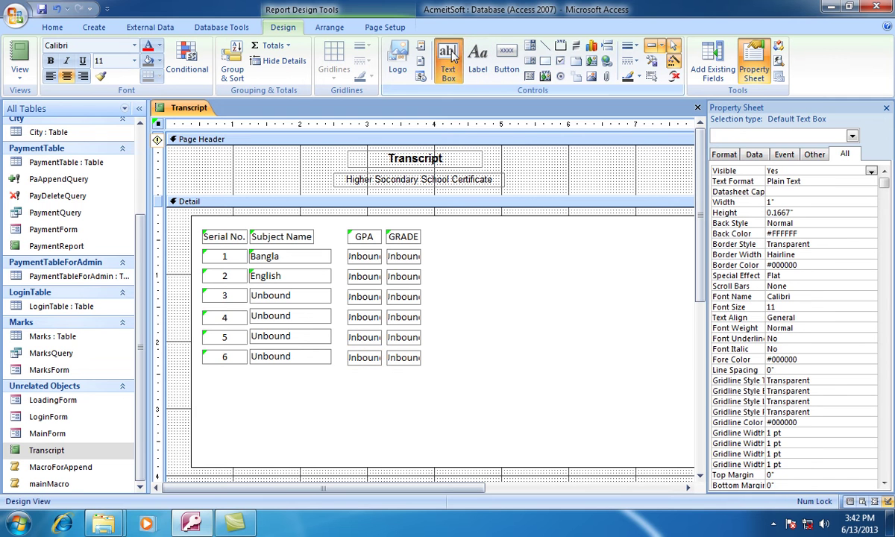
pyautogui.click(472, 288)
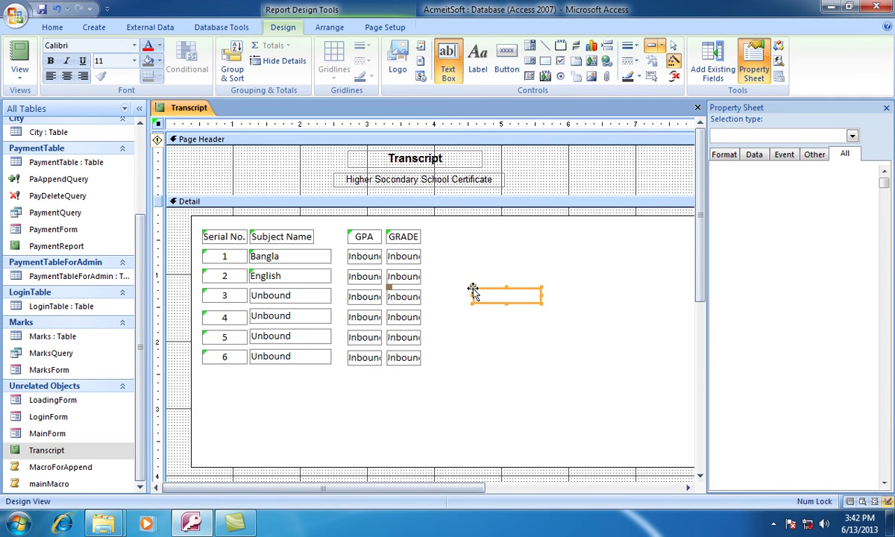
pyautogui.click(417, 296)
pyautogui.press('Delete')
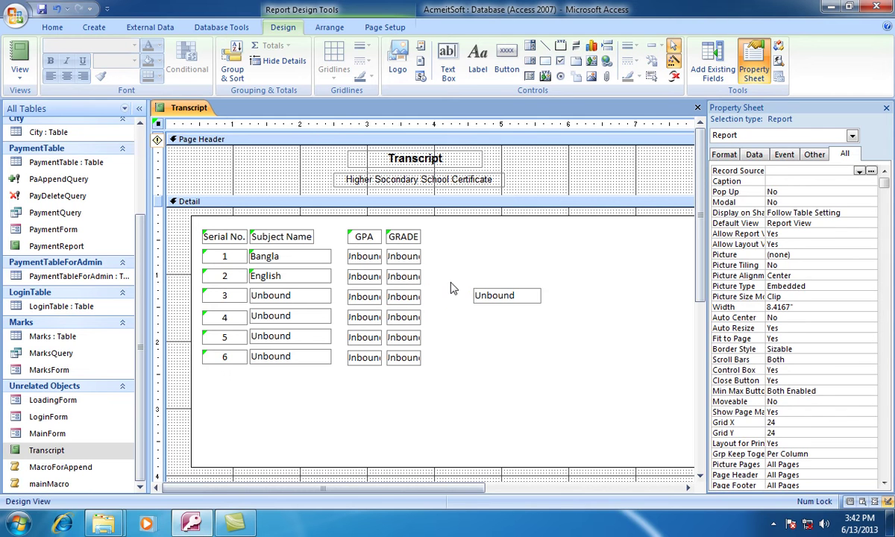
# Widen the standalone unbound text box beside the GRADE column leftward to 1.25" and centre its text.
pyautogui.click(502, 296)
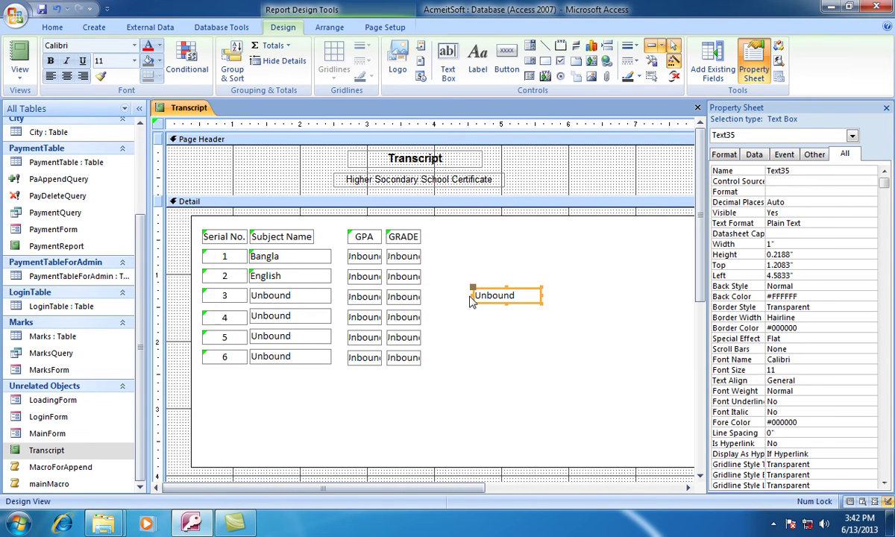
pyautogui.moveTo(472, 296); pyautogui.dragTo(455, 296)
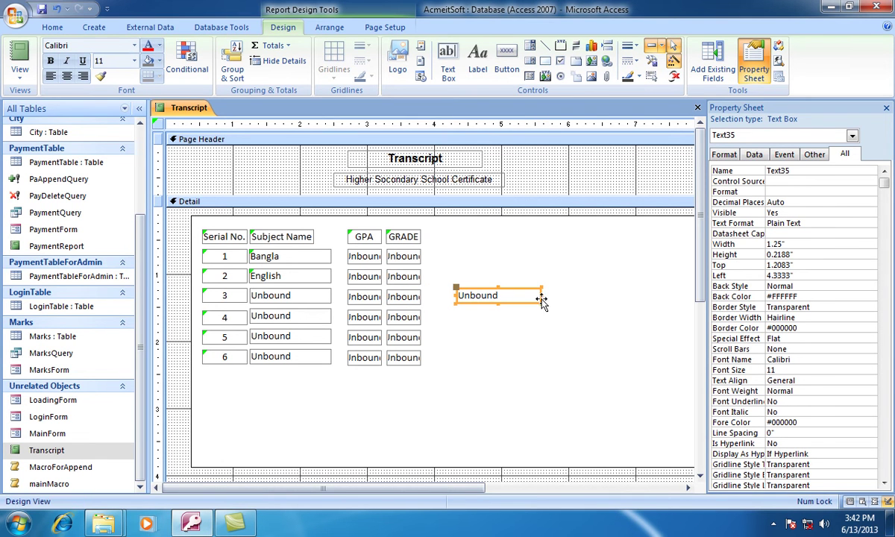
pyautogui.click(67, 76)
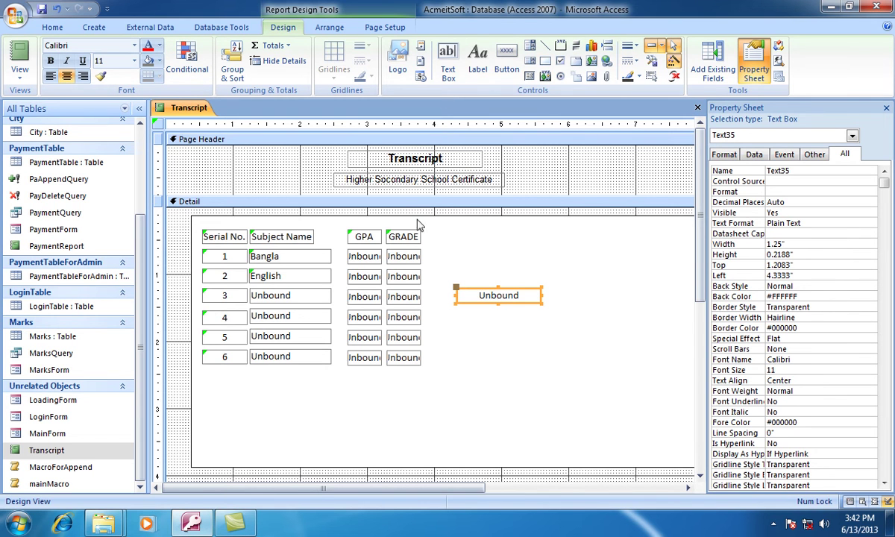
# Add a label reading "GPA without 4th Subject" directly above the standalone unbound text box.
pyautogui.click(478, 64)
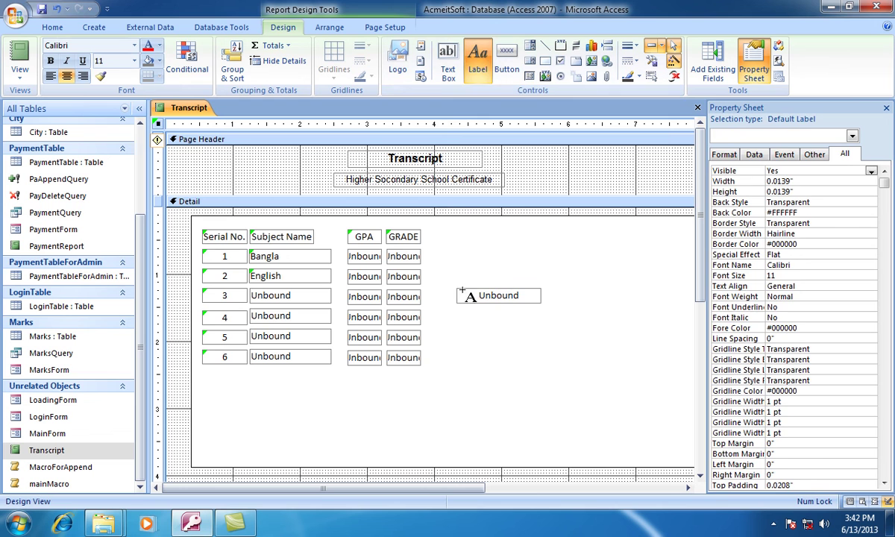
pyautogui.moveTo(458, 271); pyautogui.dragTo(540, 283)
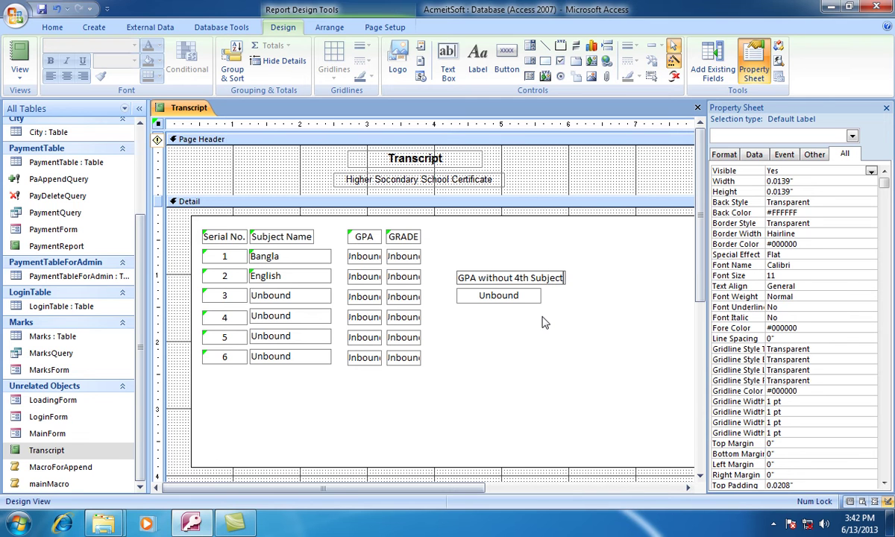
pyautogui.click(545, 355)
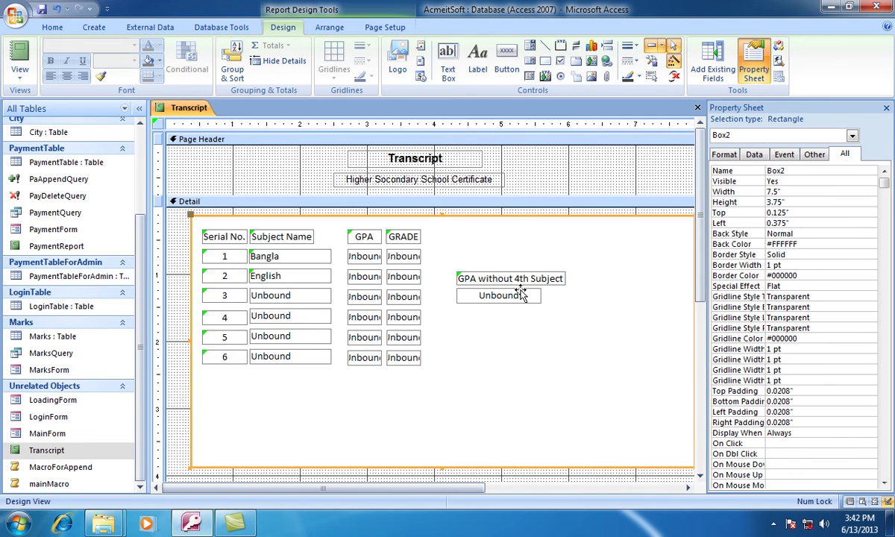
pyautogui.click(585, 154)
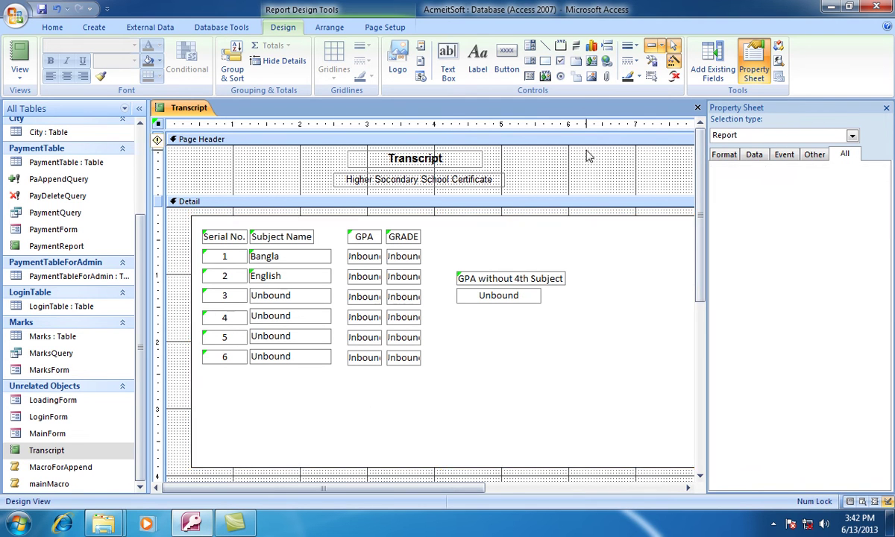
# Centre the text of the "GPA without 4th Subject" label and shift the label left to 4.125", centring it over its text box.
pyautogui.click(506, 277)
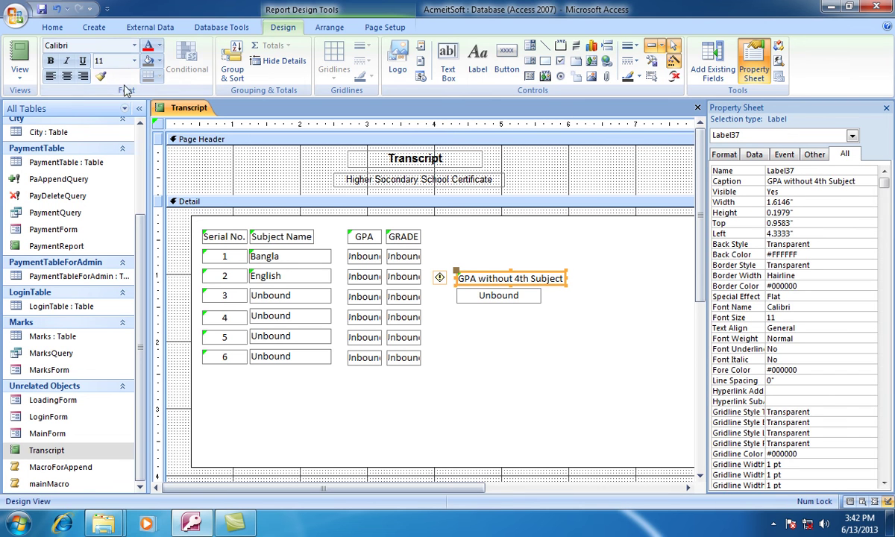
pyautogui.click(66, 76)
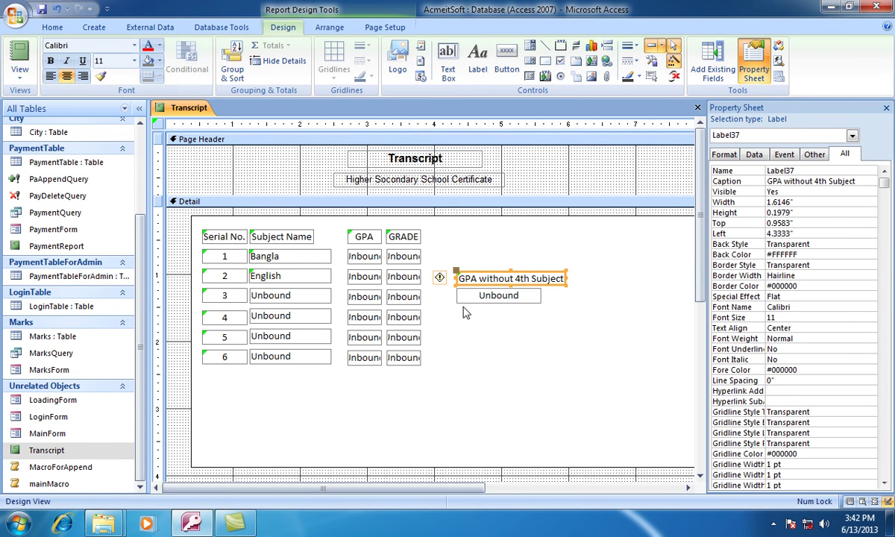
pyautogui.press('Left')
pyautogui.press('Left')
pyautogui.press('Left')
pyautogui.press('Left')
pyautogui.press('Left')
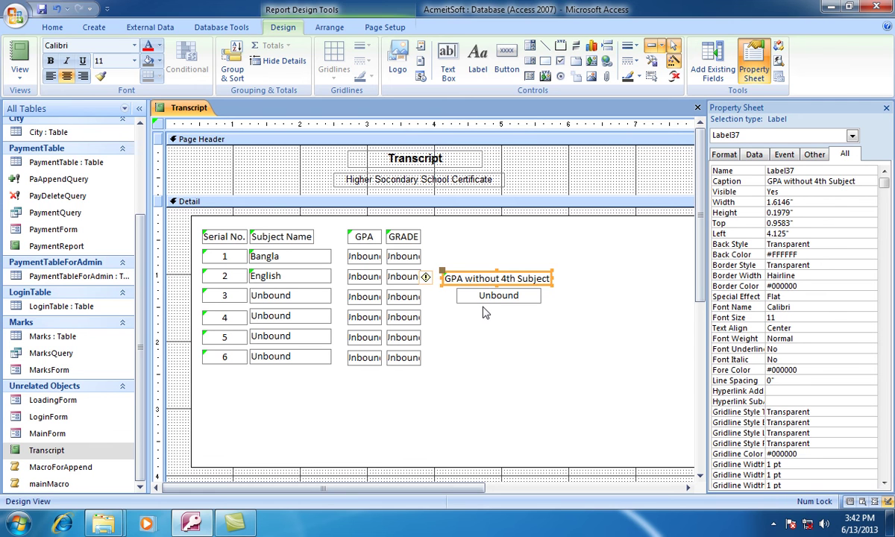
pyautogui.click(492, 298)
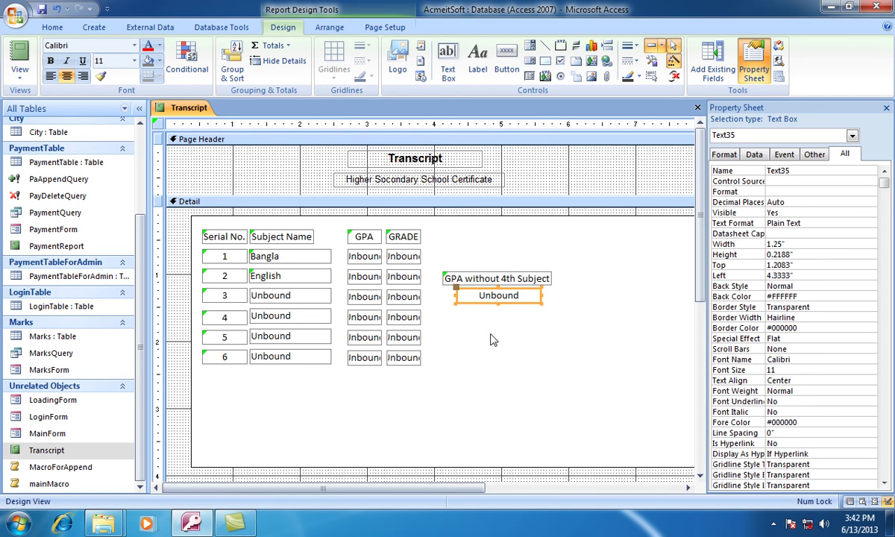
# Duplicate the "GPA without 4th Subject" label and place the copy level with the original, about 6.04" from the left edge.
pyautogui.click(517, 280)
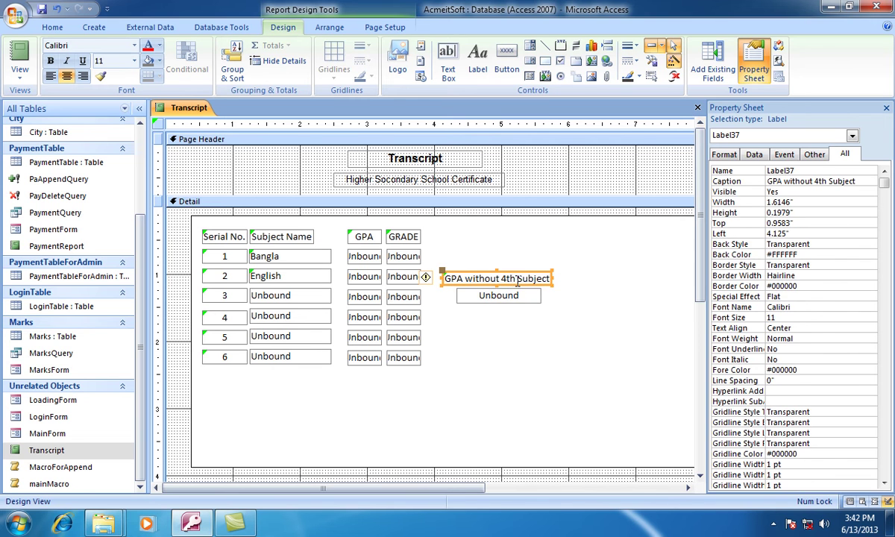
pyautogui.hotkey('ctrl', 'v')
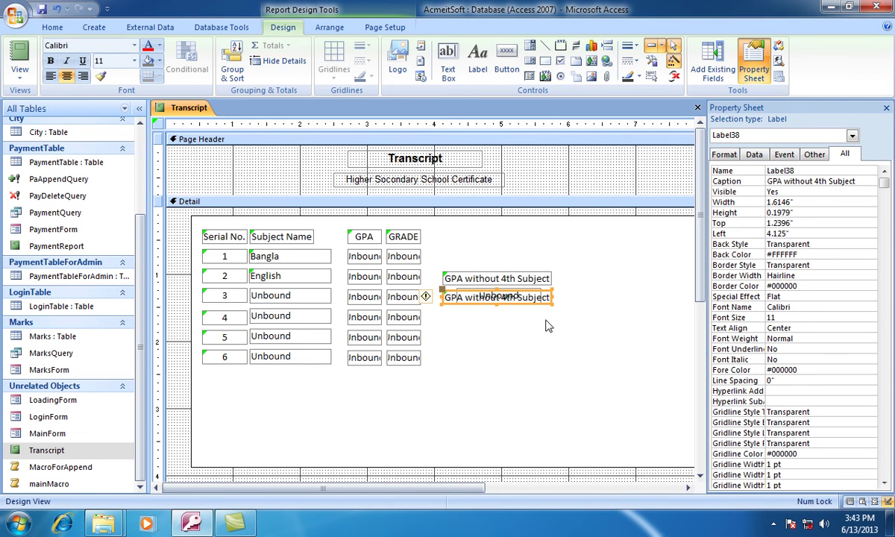
pyautogui.moveTo(520, 306); pyautogui.dragTo(619, 308)
pyautogui.press('Right')
pyautogui.press('Right')
pyautogui.press('Right')
pyautogui.press('Right')
pyautogui.press('Right')
pyautogui.press('Right')
pyautogui.press('Right')
pyautogui.press('Right')
pyautogui.press('Right')
pyautogui.press('Right')
pyautogui.press('Right')
pyautogui.press('Right')
pyautogui.press('Right')
pyautogui.press('Right')
pyautogui.press('Right')
pyautogui.press('Right')
pyautogui.press('Right')
pyautogui.press('Right')
pyautogui.press('Right')
pyautogui.press('Right')
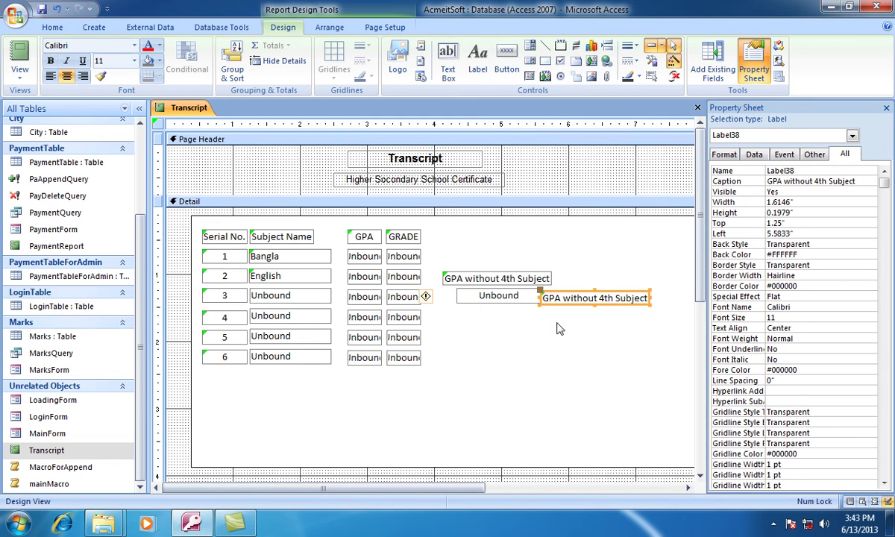
pyautogui.press('Right')
pyautogui.press('Right')
pyautogui.press('Right')
pyautogui.press('Right')
pyautogui.press('Right')
pyautogui.press('Right')
pyautogui.press('Right')
pyautogui.press('Right')
pyautogui.press('Right')
pyautogui.press('Right')
pyautogui.press('Right')
pyautogui.press('Right')
pyautogui.press('Right')
pyautogui.press('Right')
pyautogui.press('Right')
pyautogui.press('Right')
pyautogui.press('Right')
pyautogui.press('Right')
pyautogui.press('Right')
pyautogui.press('Right')
pyautogui.press('Up')
pyautogui.press('Up')
pyautogui.press('Up')
pyautogui.press('Up')
pyautogui.press('Up')
pyautogui.press('Up')
pyautogui.press('Up')
pyautogui.press('Up')
pyautogui.press('Up')
pyautogui.press('Up')
pyautogui.press('Up')
pyautogui.press('Up')
pyautogui.press('Up')
pyautogui.press('Up')
pyautogui.press('Up')
pyautogui.press('Up')
pyautogui.press('Up')
pyautogui.press('Up')
pyautogui.press('Up')
pyautogui.press('Up')
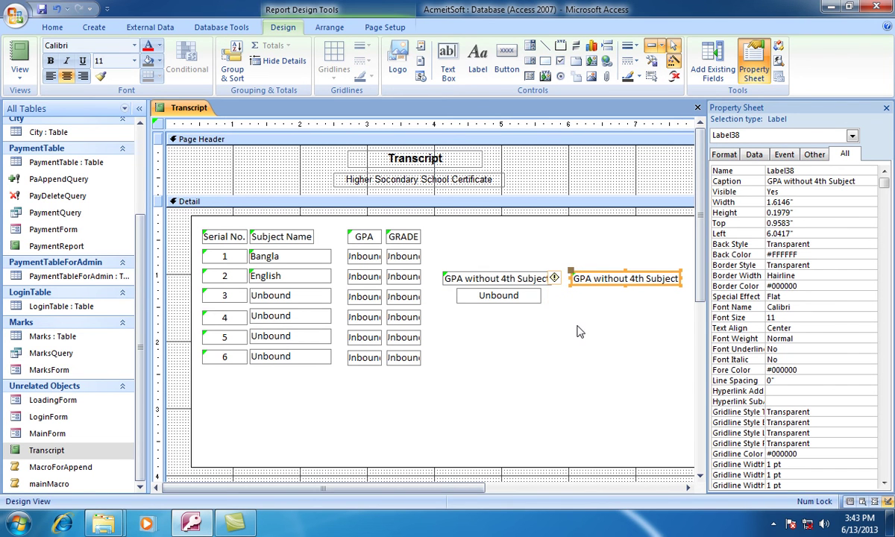
# Change the copied label's caption to "GPA with 4th Subject".
pyautogui.click(595, 277)
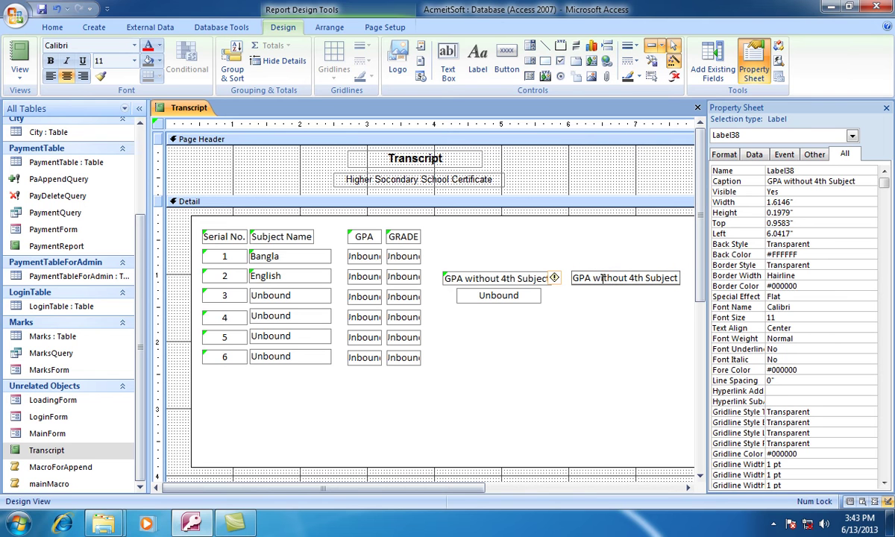
pyautogui.press('Delete')
pyautogui.press('Delete')
pyautogui.press('Delete')
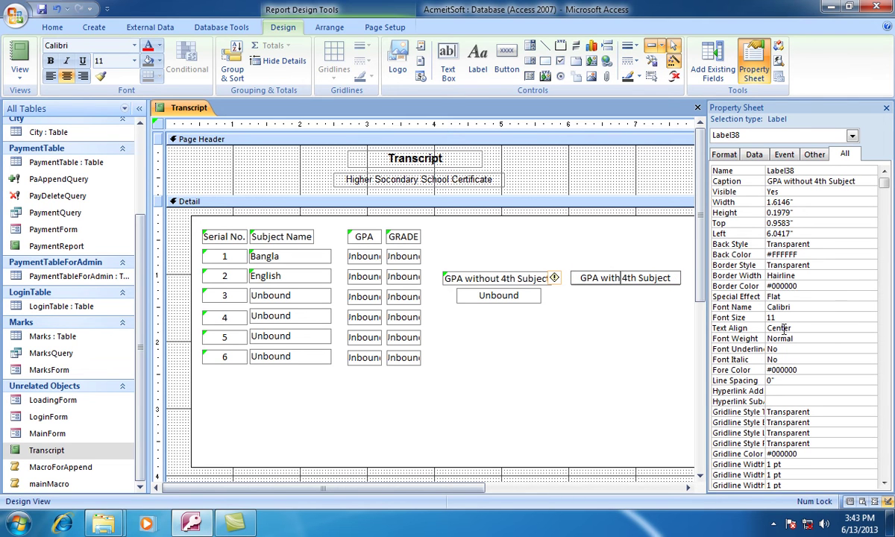
# Duplicate the unbound text box and place the copy under the "GPA with 4th Subject" label, at left 6.25" and top 1.2083".
pyautogui.click(526, 299)
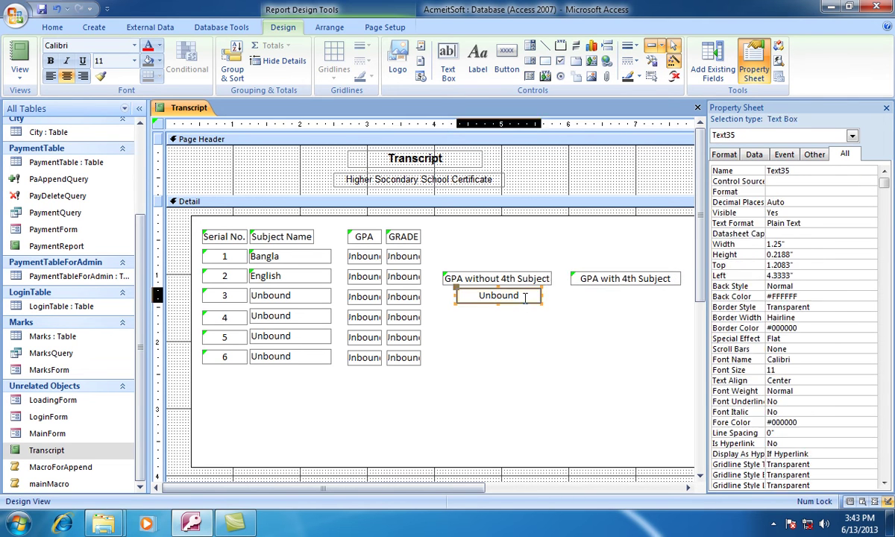
pyautogui.hotkey('ctrl', 'v')
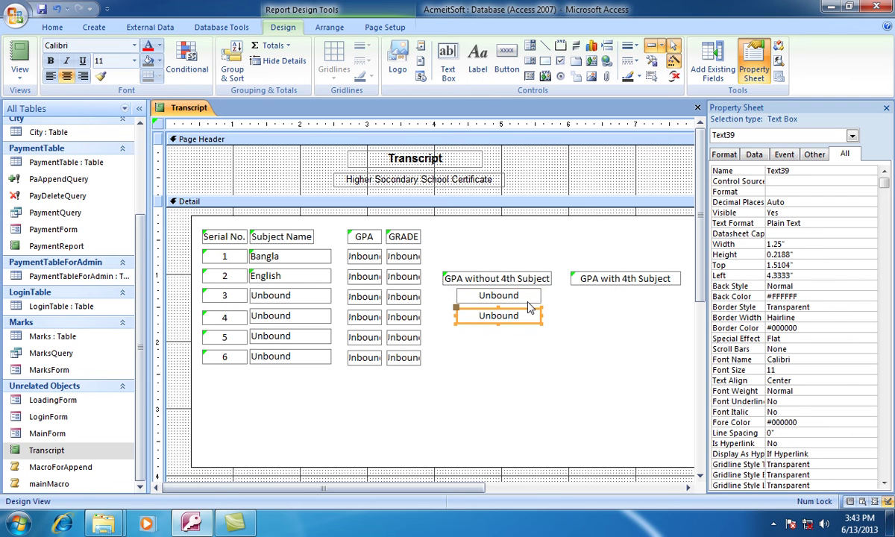
pyautogui.press('Up')
pyautogui.press('Right')
pyautogui.press('Up')
pyautogui.press('Up')
pyautogui.press('Up')
pyautogui.press('Up')
pyautogui.press('Up')
pyautogui.press('Up')
pyautogui.press('Up')
pyautogui.press('Up')
pyautogui.press('Up')
pyautogui.press('Up')
pyautogui.press('Up')
pyautogui.press('Up')
pyautogui.press('Up')
pyautogui.press('Up')
pyautogui.press('Up')
pyautogui.press('Up')
pyautogui.press('Up')
pyautogui.press('Up')
pyautogui.press('Up')
pyautogui.press('Up')
pyautogui.press('Left')
pyautogui.press('Left')
pyautogui.press('Left')
pyautogui.press('Left')
pyautogui.press('Up')
pyautogui.press('Up')
pyautogui.press('Up')
pyautogui.press('Up')
pyautogui.press('Up')
pyautogui.press('Up')
pyautogui.press('Up')
pyautogui.press('Up')
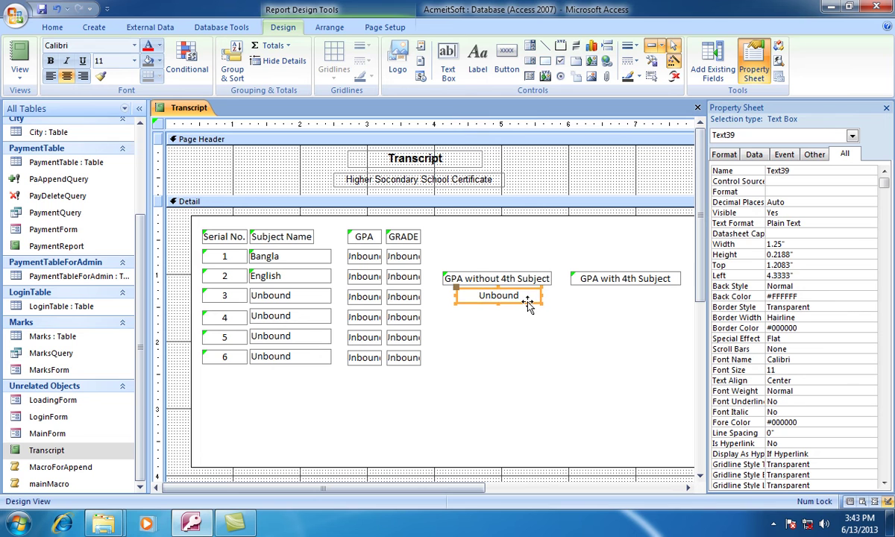
pyautogui.press('Right')
pyautogui.press('Right')
pyautogui.press('Right')
pyautogui.press('Right')
pyautogui.press('Right')
pyautogui.press('Right')
pyautogui.press('Right')
pyautogui.press('Right')
pyautogui.press('Right')
pyautogui.press('Right')
pyautogui.press('Right')
pyautogui.press('Right')
pyautogui.press('Right')
pyautogui.press('Right')
pyautogui.press('Right')
pyautogui.press('Right')
pyautogui.press('Right')
pyautogui.press('Right')
pyautogui.press('Right')
pyautogui.press('Right')
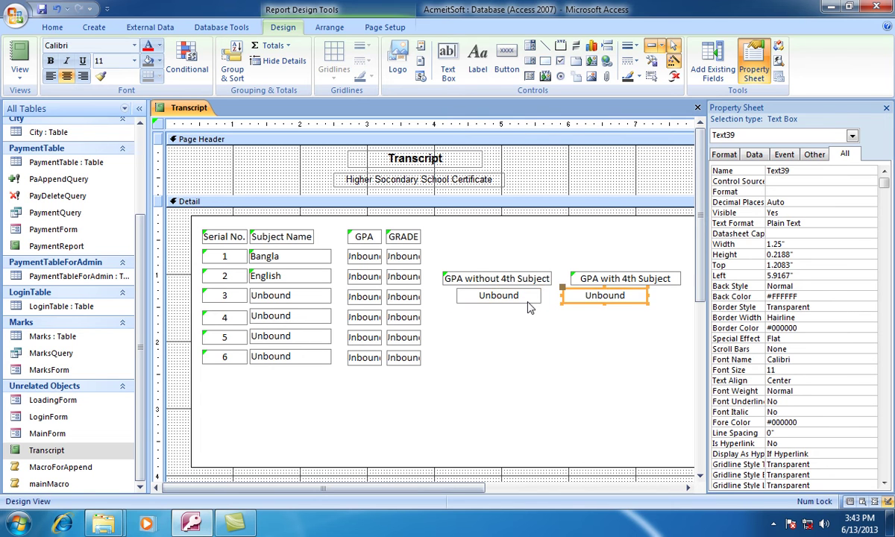
pyautogui.press('Right')
pyautogui.press('Right')
pyautogui.press('Right')
pyautogui.press('Right')
pyautogui.press('Right')
pyautogui.press('Right')
pyautogui.press('Right')
pyautogui.press('Right')
pyautogui.press('Right')
pyautogui.press('Right')
pyautogui.press('Right')
pyautogui.press('Right')
pyautogui.press('Right')
pyautogui.press('Right')
pyautogui.press('Right')
pyautogui.press('Right')
pyautogui.press('Right')
pyautogui.press('Right')
pyautogui.press('Right')
pyautogui.press('Right')
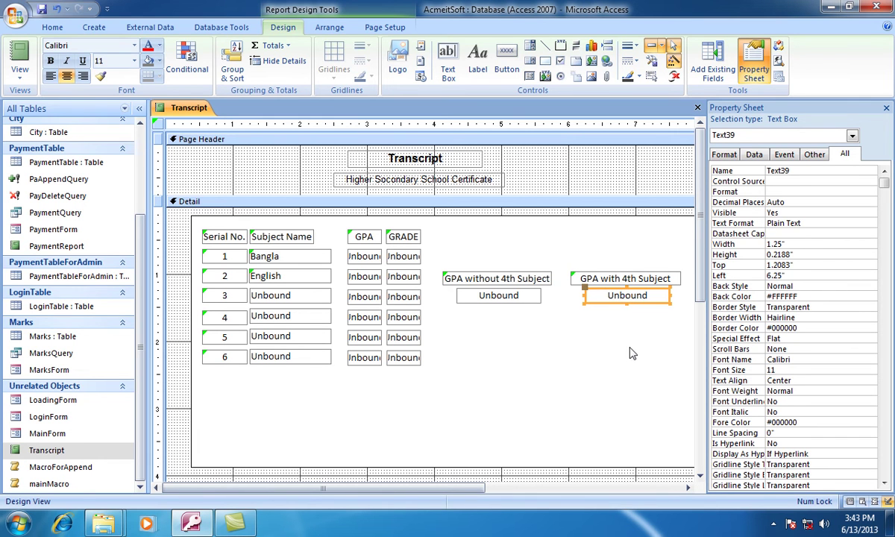
# Move the selected unbound text box below the "GPA with 4th Subject" label to top 2.125" and left 6.5".
pyautogui.press('Down')
pyautogui.press('Down')
pyautogui.press('Down')
pyautogui.press('Down')
pyautogui.press('Down')
pyautogui.press('Down')
pyautogui.press('Down')
pyautogui.press('Down')
pyautogui.press('Down')
pyautogui.press('Down')
pyautogui.press('Down')
pyautogui.press('Down')
pyautogui.press('Down')
pyautogui.press('Down')
pyautogui.press('Down')
pyautogui.press('Down')
pyautogui.press('Down')
pyautogui.press('Down')
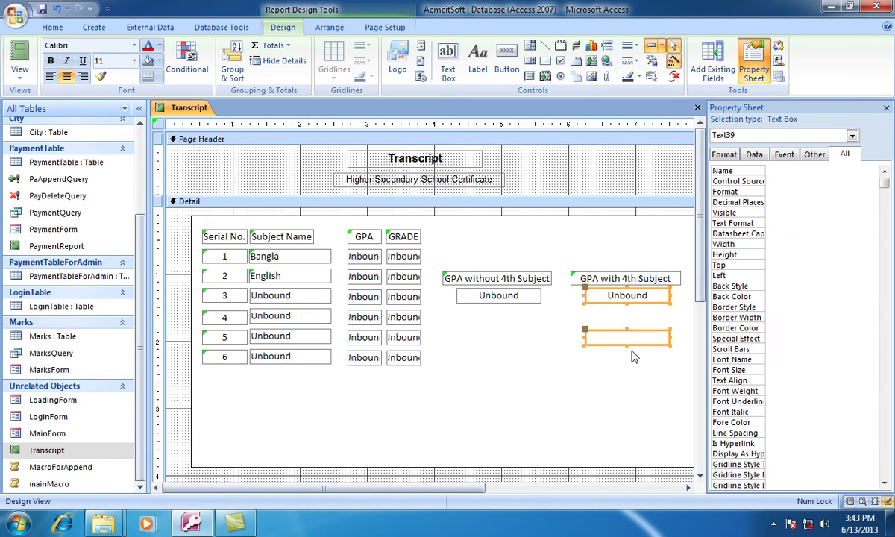
pyautogui.press('Down')
pyautogui.press('Down')
pyautogui.press('Down')
pyautogui.press('Down')
pyautogui.press('Down')
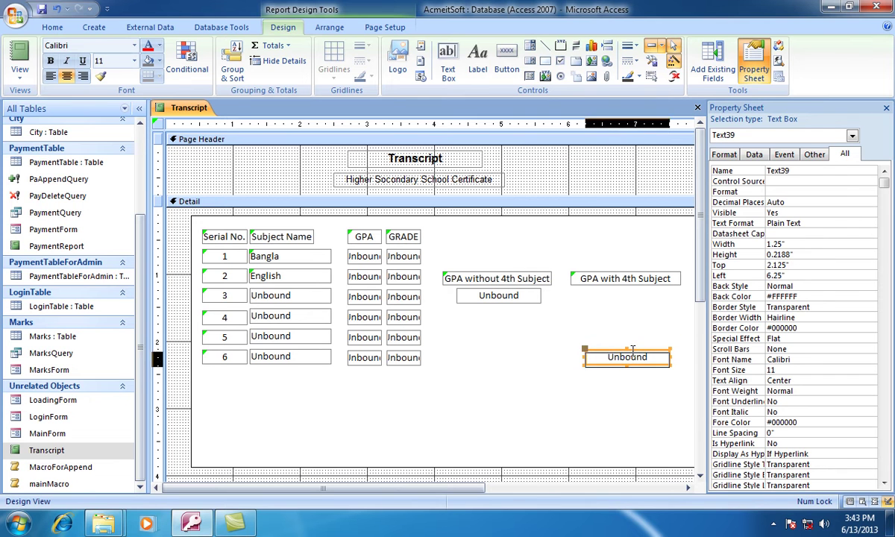
pyautogui.press('Left')
pyautogui.press('Left')
pyautogui.press('Left')
pyautogui.press('Left')
pyautogui.press('Left')
pyautogui.press('Left')
pyautogui.press('Left')
pyautogui.press('Left')
pyautogui.press('Left')
pyautogui.press('Left')
pyautogui.press('Left')
pyautogui.press('Left')
pyautogui.press('Left')
pyautogui.press('Left')
pyautogui.press('Left')
pyautogui.press('Left')
pyautogui.press('Left')
pyautogui.press('Left')
pyautogui.press('Left')
pyautogui.press('Left')
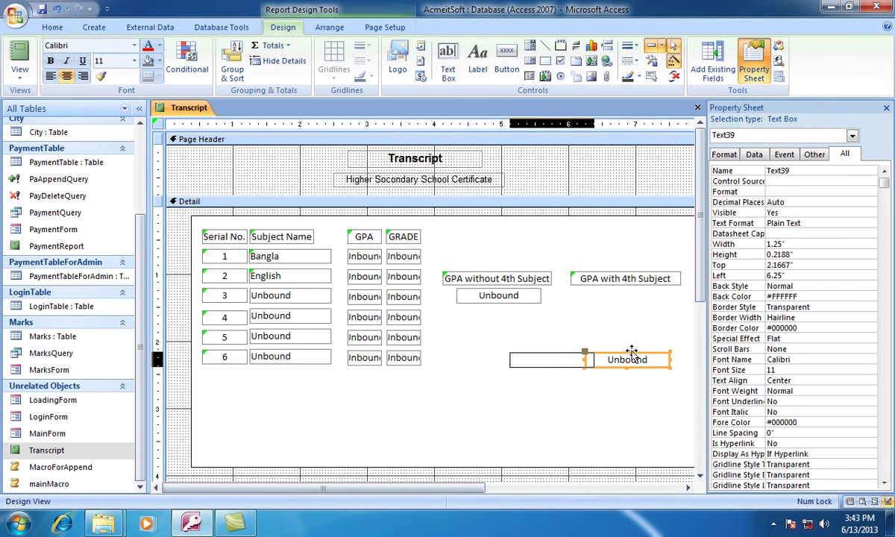
pyautogui.press('Up')
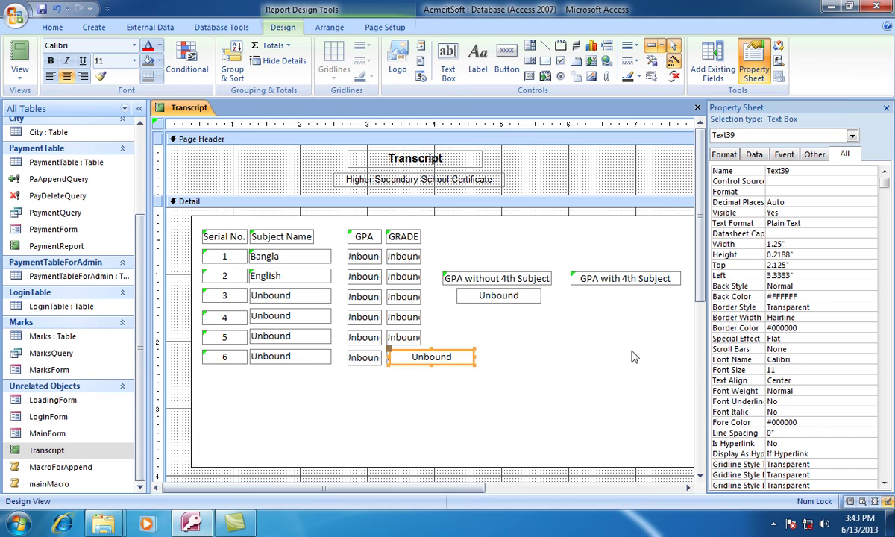
pyautogui.press('Right')
pyautogui.press('Right')
pyautogui.press('Right')
pyautogui.press('Right')
pyautogui.press('Right')
pyautogui.press('Right')
pyautogui.press('Right')
pyautogui.press('Right')
pyautogui.press('Right')
pyautogui.press('Right')
pyautogui.press('Right')
pyautogui.press('Right')
pyautogui.press('Right')
pyautogui.press('Right')
pyautogui.press('Right')
pyautogui.press('Right')
pyautogui.press('Right')
pyautogui.press('Right')
pyautogui.press('Right')
pyautogui.press('Right')
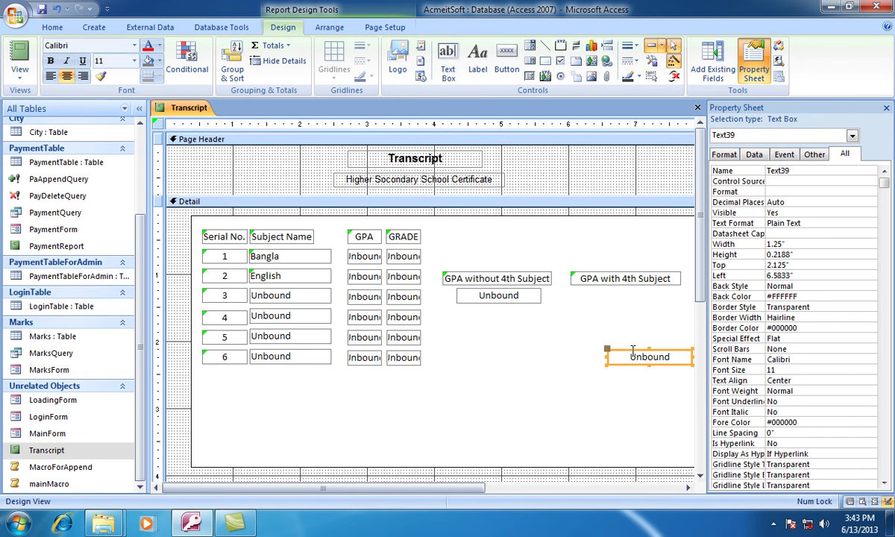
pyautogui.press('Left')
pyautogui.press('Left')
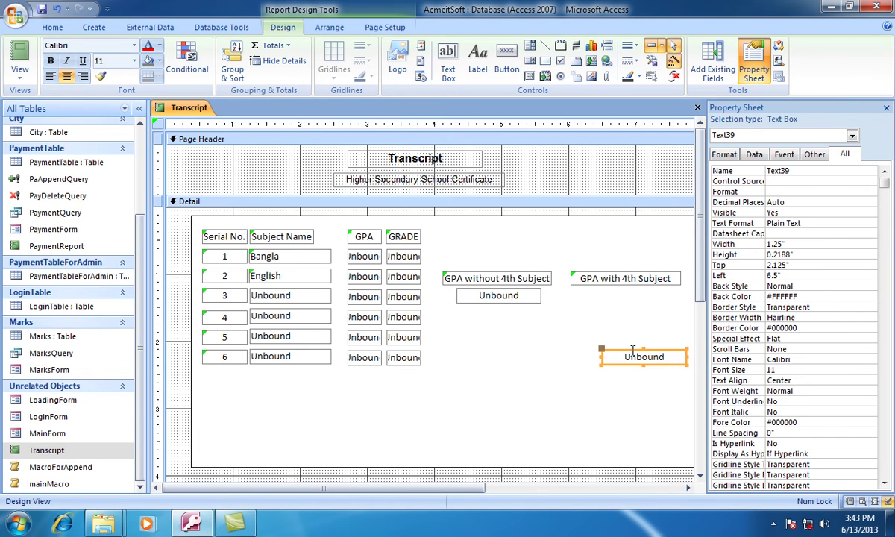
# Move the "GPA with 4th Subject" label to just above its text box, at top 1.8333" and left 6.2083".
pyautogui.click(610, 280)
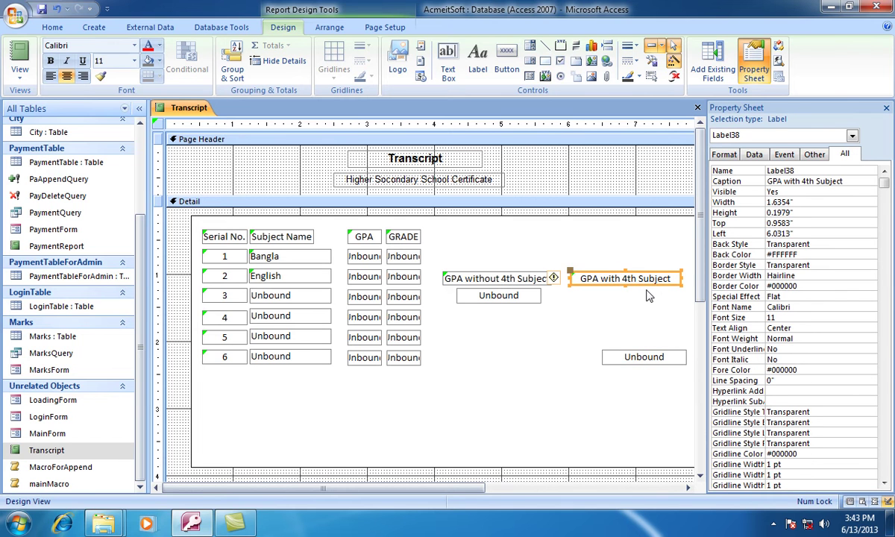
pyautogui.press('Down')
pyautogui.press('Down')
pyautogui.press('Down')
pyautogui.press('Down')
pyautogui.press('Down')
pyautogui.press('Down')
pyautogui.press('Down')
pyautogui.press('Down')
pyautogui.press('Down')
pyautogui.press('Down')
pyautogui.press('Down')
pyautogui.press('Down')
pyautogui.press('Down')
pyautogui.press('Down')
pyautogui.press('Down')
pyautogui.press('Down')
pyautogui.press('Down')
pyautogui.press('Down')
pyautogui.press('Down')
pyautogui.press('Down')
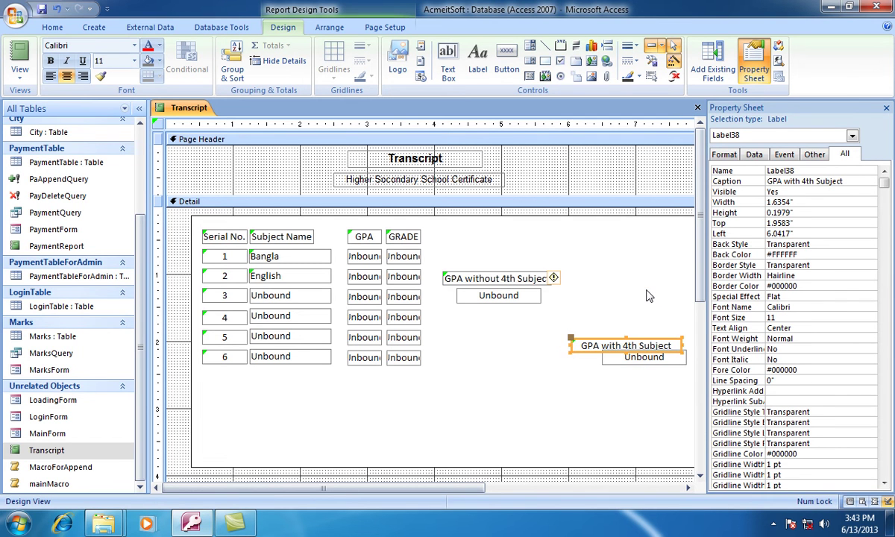
pyautogui.press('Left')
pyautogui.press('Left')
pyautogui.press('Left')
pyautogui.press('Left')
pyautogui.press('Left')
pyautogui.press('Left')
pyautogui.press('Left')
pyautogui.press('Left')
pyautogui.press('Left')
pyautogui.press('Left')
pyautogui.press('Left')
pyautogui.press('Left')
pyautogui.press('Left')
pyautogui.press('Left')
pyautogui.press('Left')
pyautogui.press('Left')
pyautogui.press('Left')
pyautogui.press('Left')
pyautogui.press('Left')
pyautogui.press('Left')
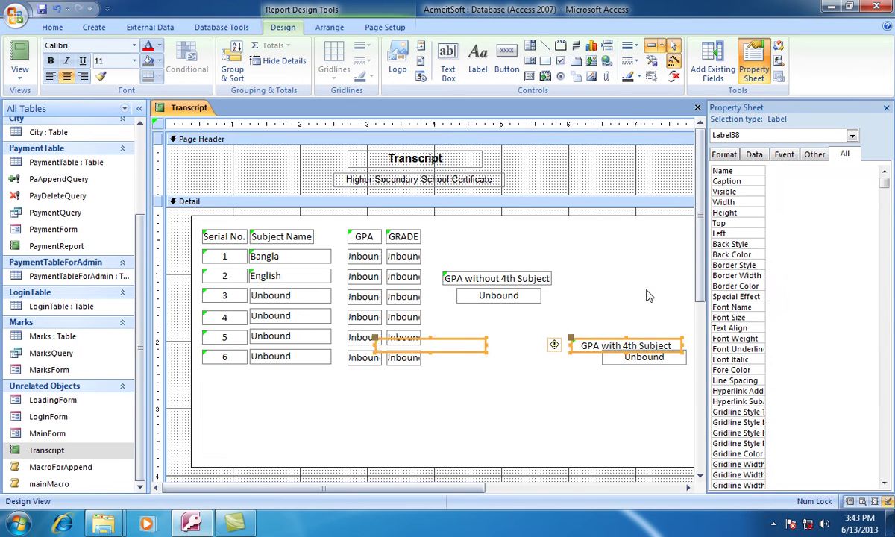
pyautogui.press('Up')
pyautogui.press('Up')
pyautogui.press('Up')
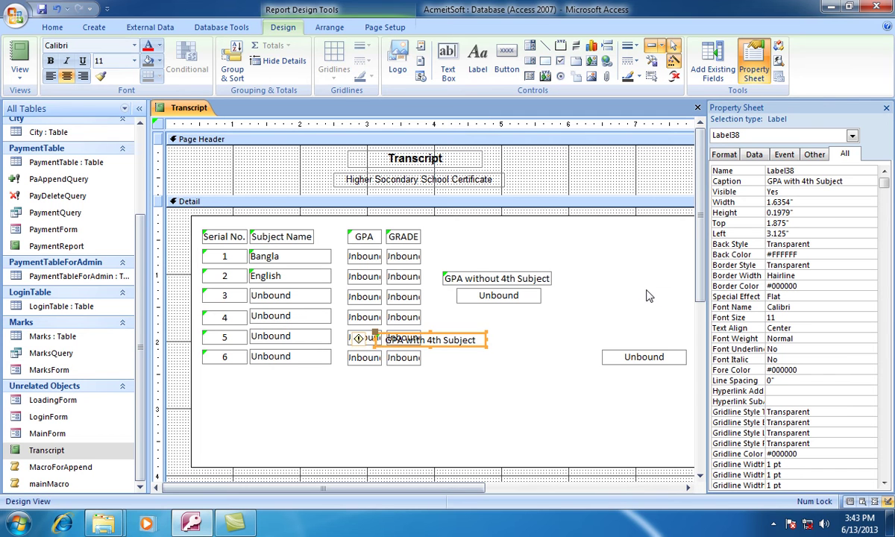
pyautogui.press('Right')
pyautogui.press('Right')
pyautogui.press('Right')
pyautogui.press('Right')
pyautogui.press('Right')
pyautogui.press('Right')
pyautogui.press('Right')
pyautogui.press('Right')
pyautogui.press('Right')
pyautogui.press('Right')
pyautogui.press('Right')
pyautogui.press('Right')
pyautogui.press('Right')
pyautogui.press('Right')
pyautogui.press('Right')
pyautogui.press('Right')
pyautogui.press('Right')
pyautogui.press('Right')
pyautogui.press('Right')
pyautogui.press('Right')
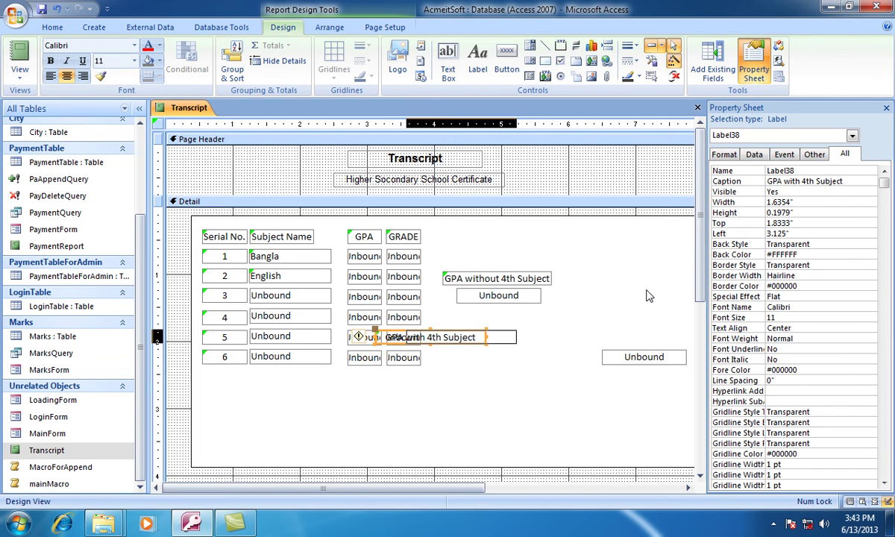
pyautogui.press('Right')
pyautogui.press('Right')
pyautogui.press('Right')
pyautogui.press('Right')
pyautogui.press('Right')
pyautogui.press('Right')
pyautogui.press('Right')
pyautogui.press('Right')
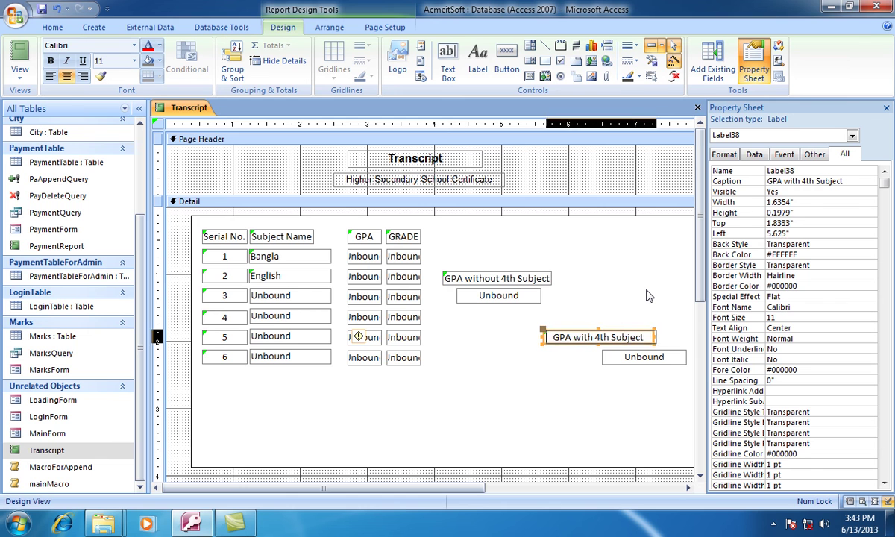
pyautogui.press('Right')
pyautogui.press('Right')
pyautogui.press('Right')
pyautogui.press('Right')
pyautogui.press('Right')
pyautogui.press('Right')
pyautogui.press('Right')
pyautogui.press('Right')
pyautogui.press('Right')
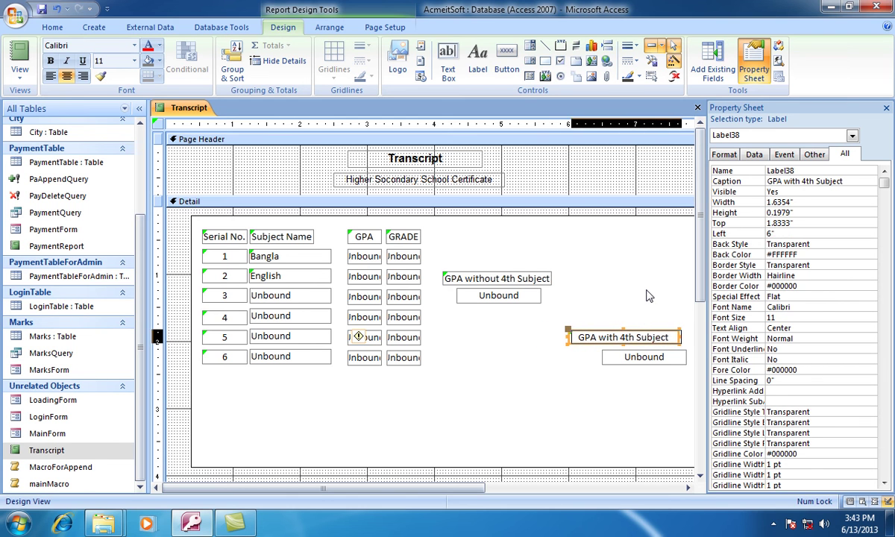
pyautogui.press('Right')
pyautogui.press('Right')
pyautogui.press('Right')
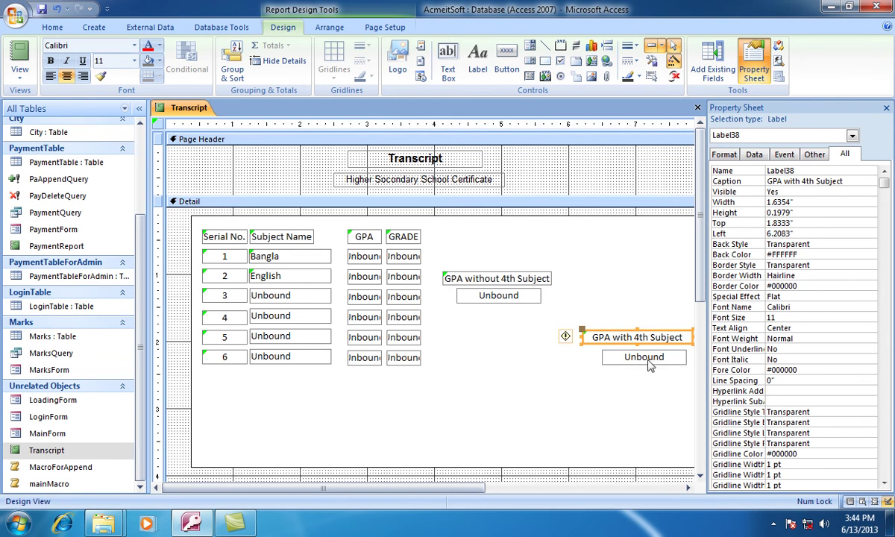
# Shift the unbound text box left to 6.4167", centring it under the "GPA with 4th Subject" label.
pyautogui.click(643, 359)
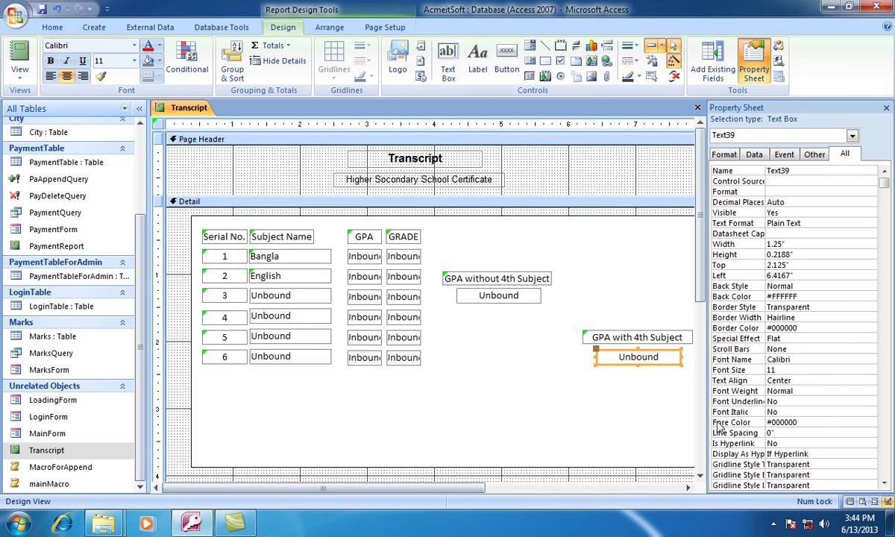
pyautogui.click(613, 296)
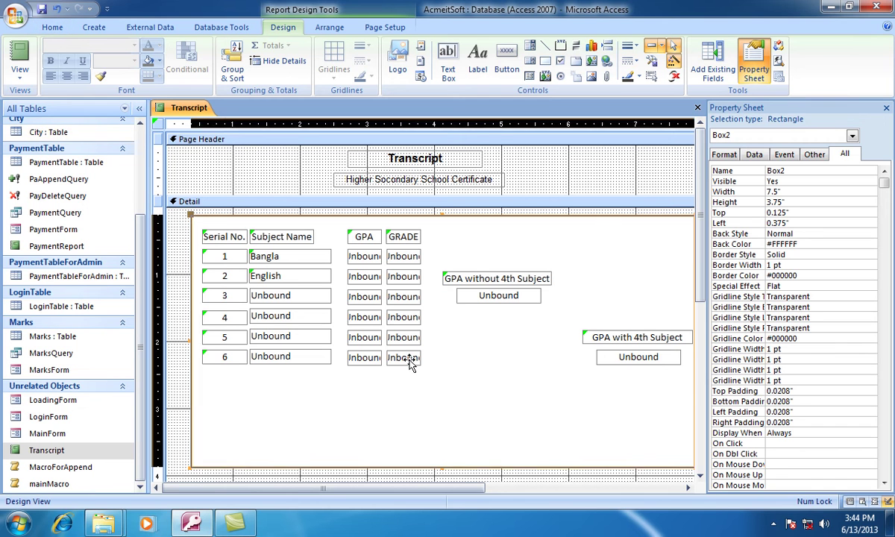
pyautogui.click(497, 170)
# Duplicate the text box in row 6 of the GRADE column, placing the copy directly beneath it.
pyautogui.click(406, 360)
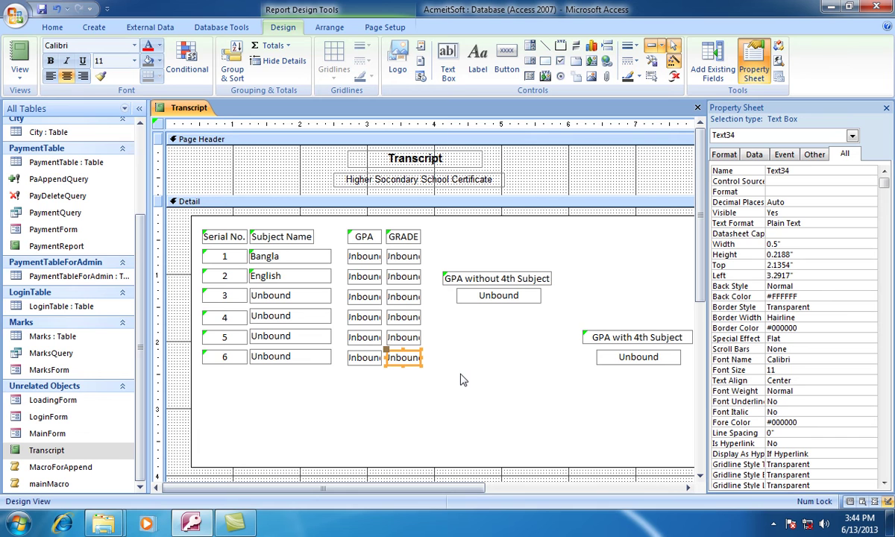
pyautogui.hotkey('ctrl', 'v')
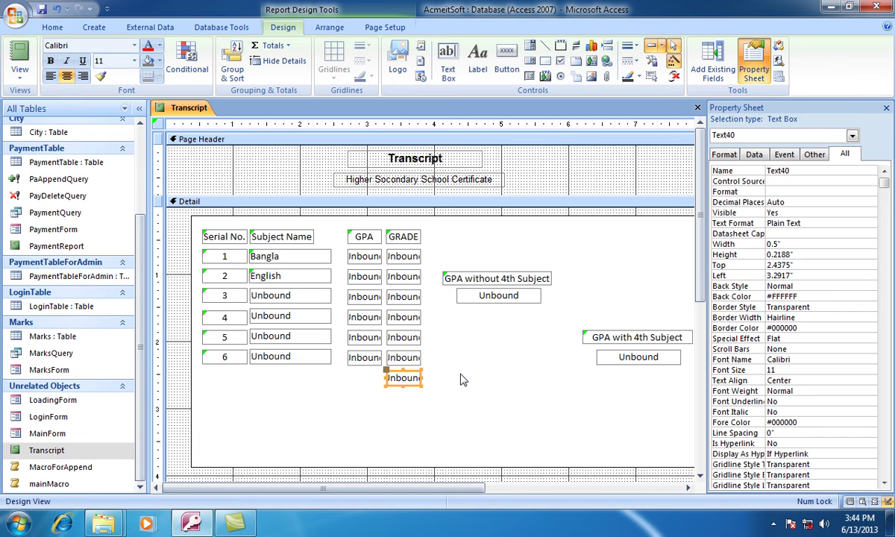
# Move the copied unbound text box beside row 6 of the GRADE column, at top 2.125" and left 3.9583".
pyautogui.moveTo(403, 378); pyautogui.dragTo(531, 380)
pyautogui.press('Left')
pyautogui.press('Left')
pyautogui.press('Left')
pyautogui.press('Left')
pyautogui.press('Left')
pyautogui.press('Left')
pyautogui.press('Left')
pyautogui.press('Left')
pyautogui.press('Left')
pyautogui.press('Left')
pyautogui.press('Left')
pyautogui.press('Left')
pyautogui.press('Left')
pyautogui.press('Left')
pyautogui.press('Left')
pyautogui.press('Left')
pyautogui.press('Left')
pyautogui.press('Left')
pyautogui.press('Left')
pyautogui.press('Left')
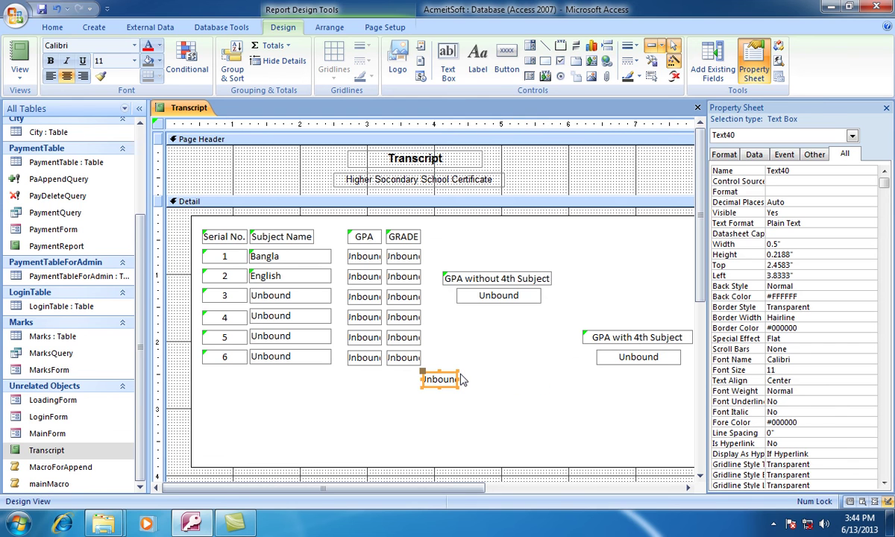
pyautogui.press('Right')
pyautogui.press('Right')
pyautogui.press('Right')
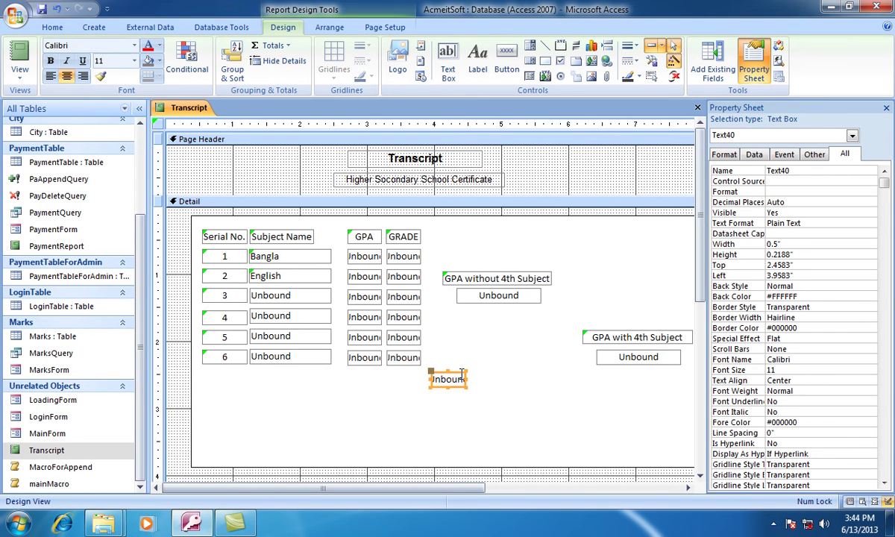
pyautogui.press('Up')
pyautogui.press('Up')
pyautogui.press('Up')
pyautogui.press('Up')
pyautogui.press('Up')
pyautogui.press('Up')
pyautogui.press('Up')
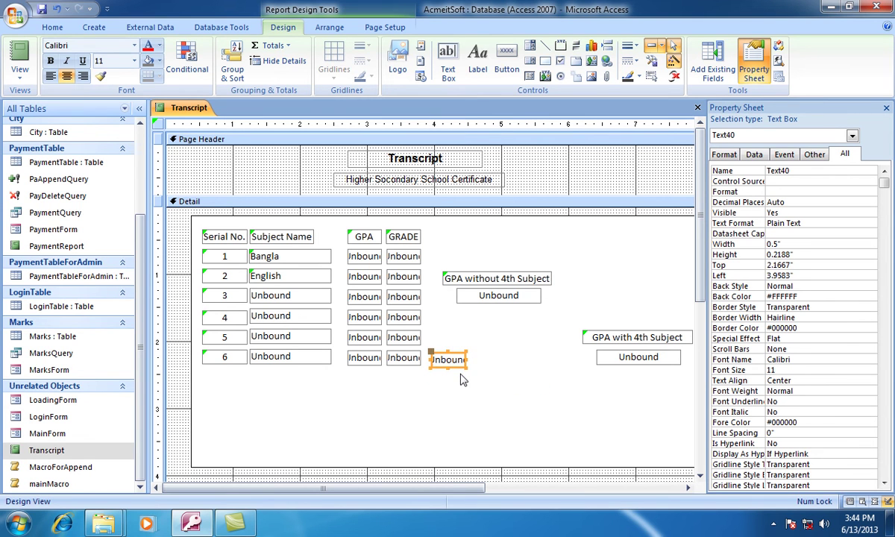
pyautogui.press('Up')
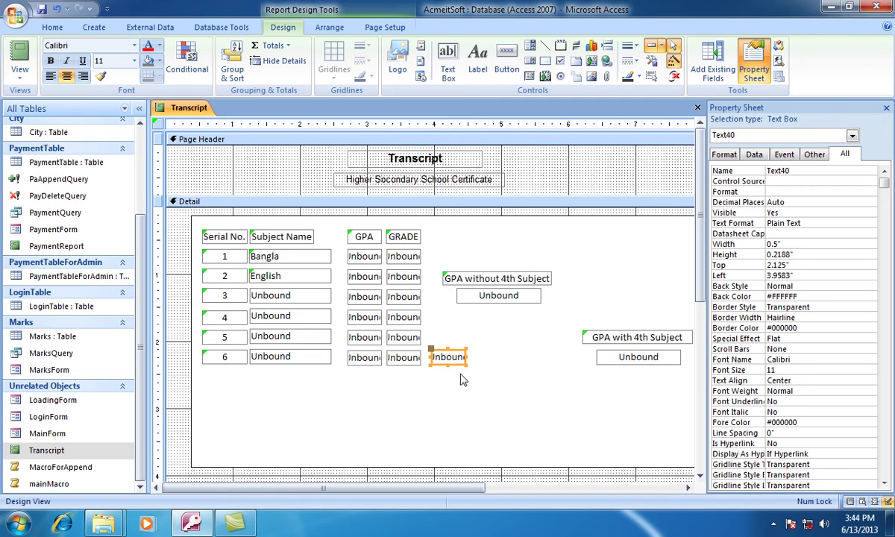
# Shift the copied text box to top 2.1667" and left 4.75", centred beneath the "GPA without 4th Subject" text box.
pyautogui.press('Down')
pyautogui.press('Right')
pyautogui.press('Right')
pyautogui.press('Right')
pyautogui.press('Right')
pyautogui.press('Right')
pyautogui.press('Right')
pyautogui.press('Right')
pyautogui.press('Right')
pyautogui.press('Right')
pyautogui.press('Right')
pyautogui.press('Right')
pyautogui.press('Right')
pyautogui.press('Right')
pyautogui.press('Right')
pyautogui.press('Right')
pyautogui.press('Right')
pyautogui.press('Right')
pyautogui.press('Right')
pyautogui.press('Right')
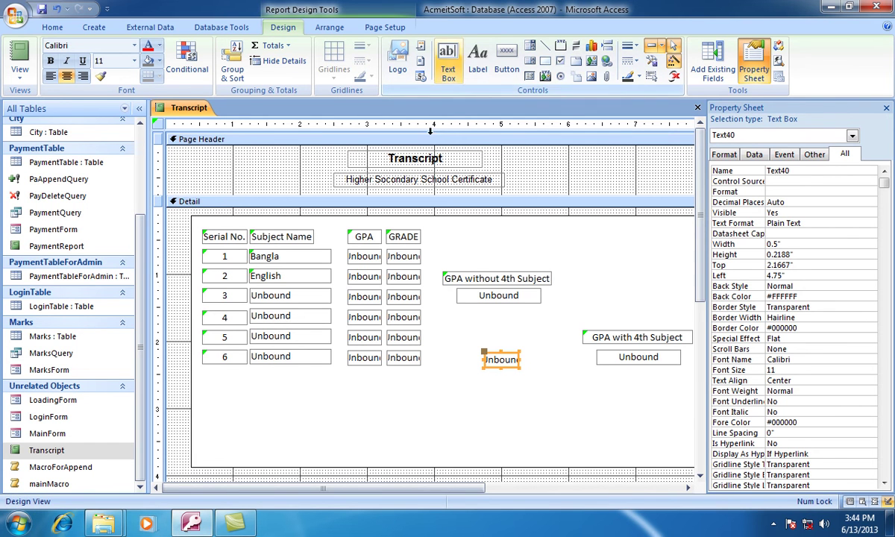
pyautogui.click(298, 358)
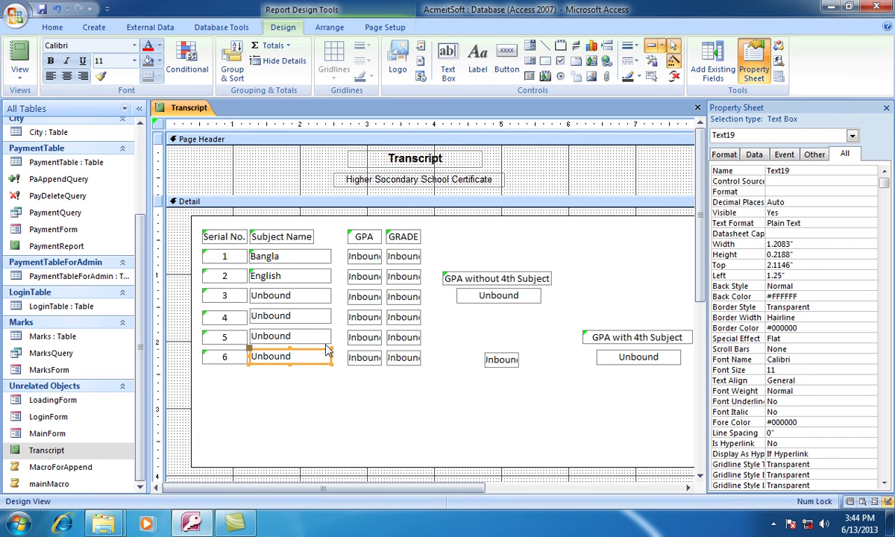
pyautogui.hotkey('ctrl', 'v')
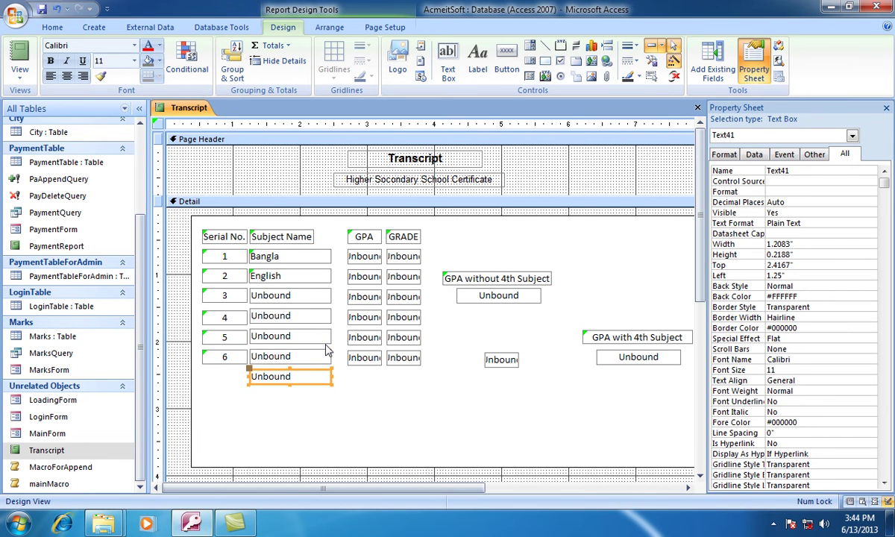
pyautogui.press('Up')
pyautogui.press('Up')
pyautogui.press('Up')
pyautogui.press('Up')
pyautogui.press('Up')
pyautogui.press('Up')
pyautogui.press('Up')
pyautogui.press('Up')
pyautogui.press('Up')
pyautogui.press('Up')
pyautogui.press('Up')
pyautogui.press('Up')
pyautogui.press('Up')
pyautogui.press('Up')
pyautogui.press('Up')
pyautogui.press('Up')
pyautogui.press('Up')
pyautogui.press('Up')
pyautogui.press('Up')
pyautogui.press('Up')
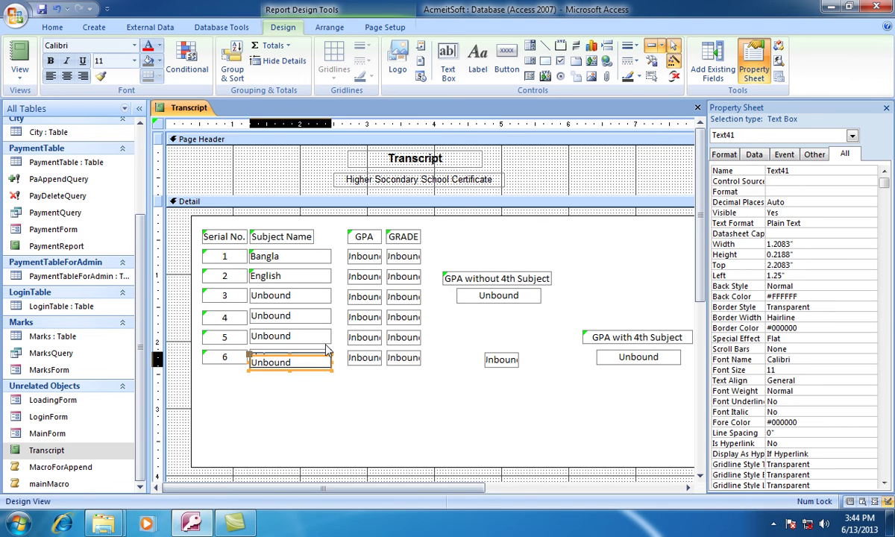
pyautogui.press('Up')
pyautogui.press('Up')
pyautogui.press('Up')
pyautogui.press('Up')
pyautogui.press('Up')
pyautogui.press('Up')
pyautogui.press('Up')
pyautogui.press('Up')
pyautogui.press('Up')
pyautogui.press('Up')
pyautogui.press('Up')
pyautogui.press('Up')
pyautogui.press('Up')
pyautogui.press('Up')
pyautogui.press('Up')
pyautogui.press('Up')
pyautogui.press('Up')
pyautogui.press('Up')
pyautogui.press('Up')
pyautogui.press('Up')
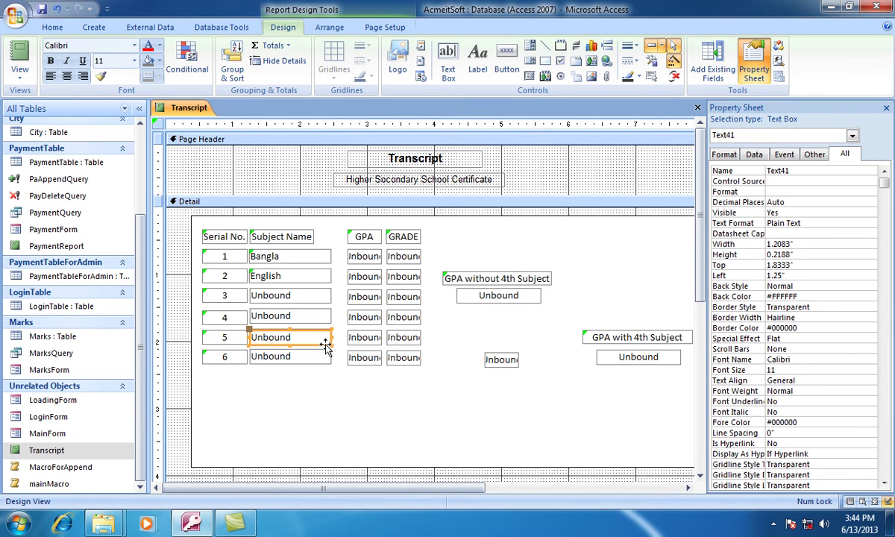
pyautogui.press('Right')
pyautogui.press('Right')
pyautogui.press('Right')
pyautogui.press('Right')
pyautogui.press('Right')
pyautogui.press('Right')
pyautogui.press('Right')
pyautogui.press('Right')
pyautogui.press('Right')
pyautogui.press('Right')
pyautogui.press('Right')
pyautogui.press('Right')
pyautogui.press('Right')
pyautogui.press('Right')
pyautogui.press('Right')
pyautogui.press('Right')
pyautogui.press('Right')
pyautogui.press('Right')
pyautogui.press('Right')
pyautogui.press('Right')
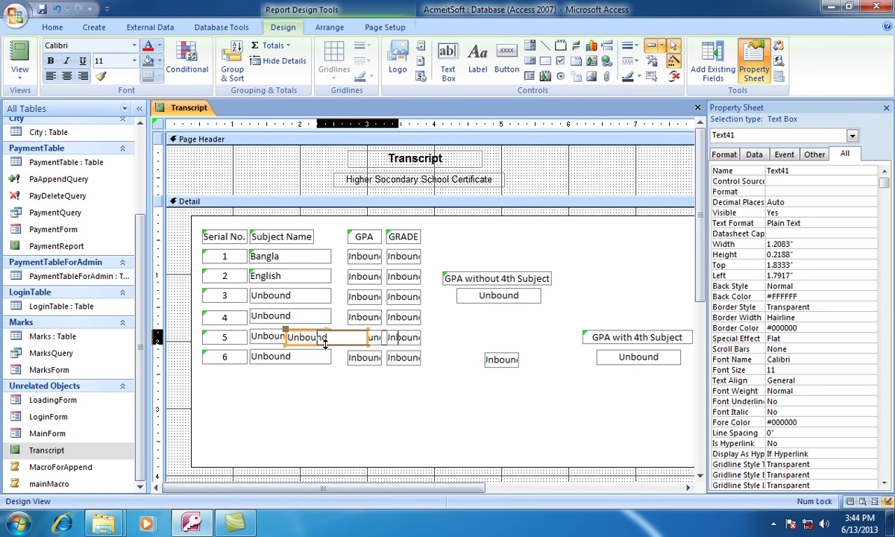
pyautogui.press('Right')
pyautogui.press('Right')
pyautogui.press('Right')
pyautogui.press('Right')
pyautogui.press('Right')
pyautogui.press('Right')
pyautogui.press('Right')
pyautogui.press('Right')
pyautogui.press('Right')
pyautogui.press('Right')
pyautogui.press('Right')
pyautogui.press('Right')
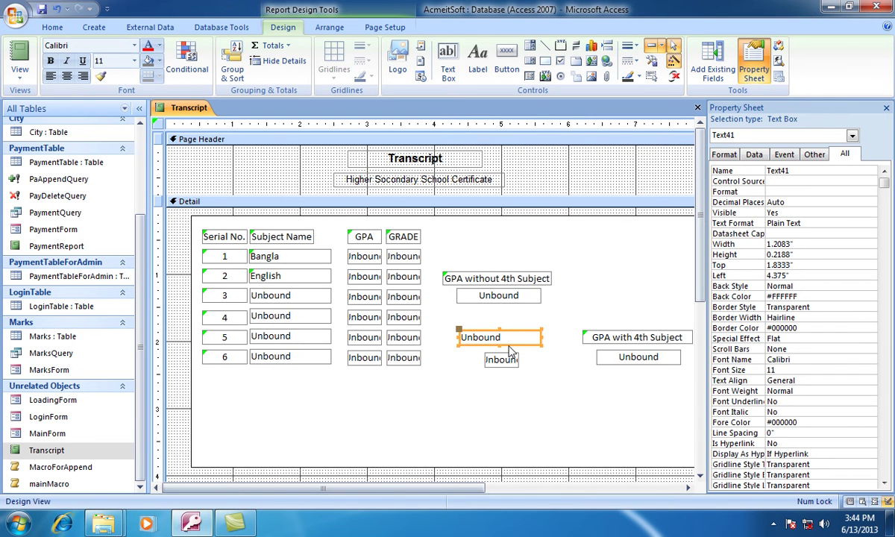
pyautogui.press('Delete')
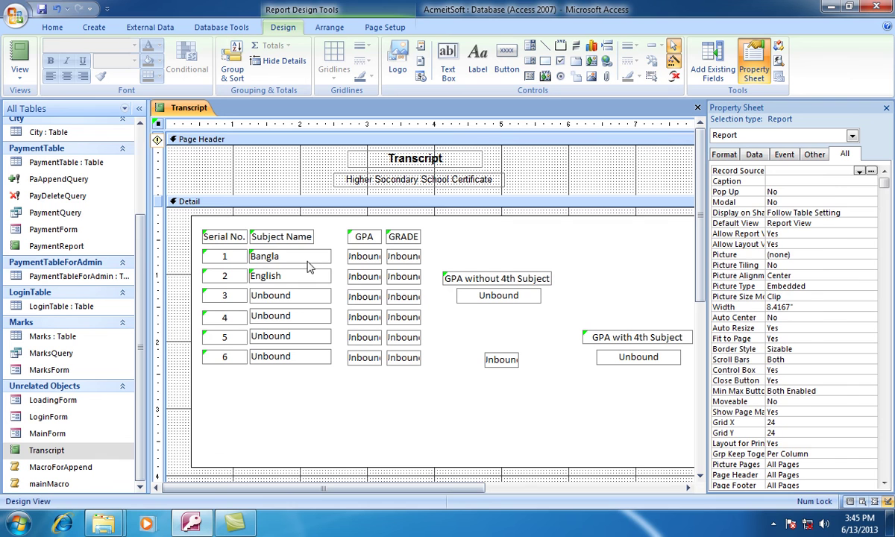
# Duplicate the "Bangla" label and place the copy just above the small unbound text box, at top 1.8333" and left 4.375".
pyautogui.click(306, 261)
pyautogui.hotkey('ctrl', 'c')
pyautogui.hotkey('ctrl', 'v')
pyautogui.press('Down')
pyautogui.press('Down')
pyautogui.press('Down')
pyautogui.press('Down')
pyautogui.press('Down')
pyautogui.press('Down')
pyautogui.press('Down')
pyautogui.press('Down')
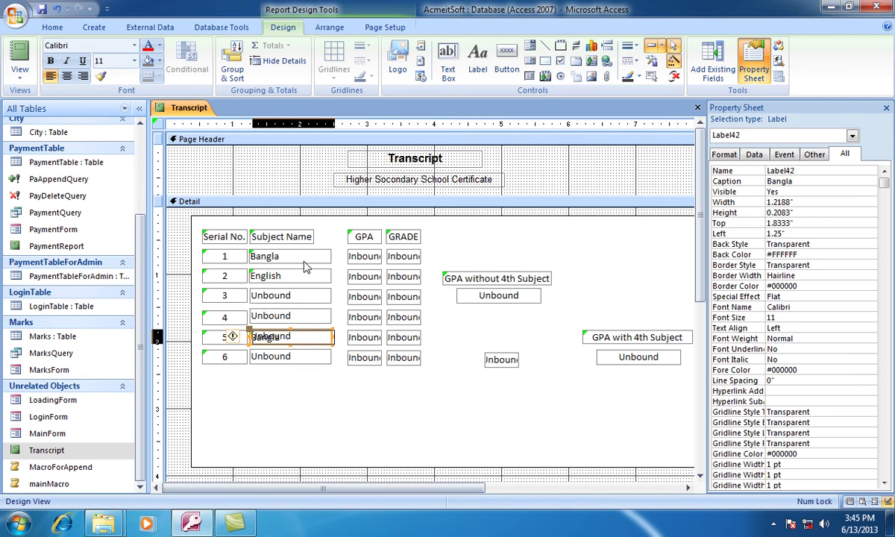
pyautogui.press('Right')
pyautogui.press('Right')
pyautogui.press('Right')
pyautogui.press('Right')
pyautogui.press('Right')
pyautogui.press('Right')
pyautogui.press('Right')
pyautogui.press('Right')
pyautogui.press('Right')
pyautogui.press('Right')
pyautogui.press('Right')
pyautogui.press('Right')
pyautogui.press('Right')
pyautogui.press('Right')
pyautogui.press('Right')
pyautogui.press('Right')
pyautogui.press('Right')
pyautogui.press('Right')
pyautogui.press('Right')
pyautogui.press('Right')
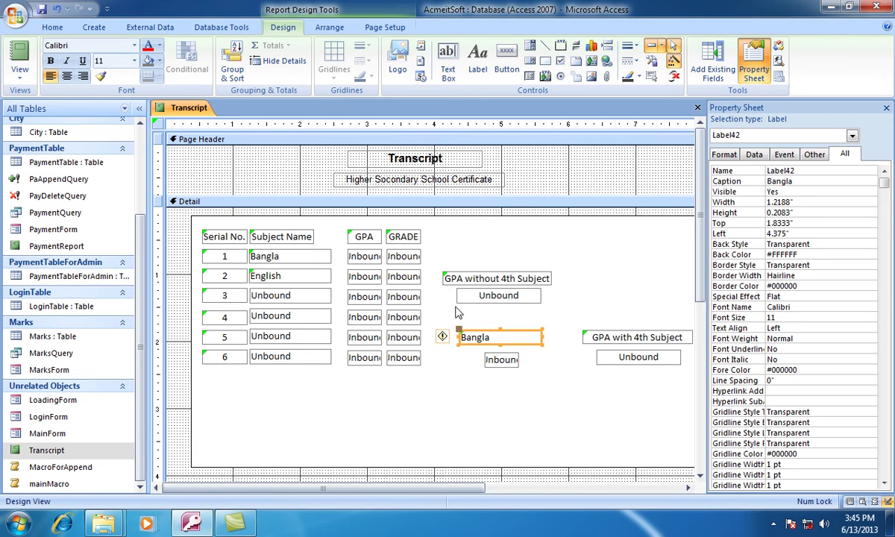
# Change the caption of the copied "Bangla" label above the small unbound text box to "GPA Added After Deduction".
pyautogui.click(500, 336)
pyautogui.doubleClick(489, 337)
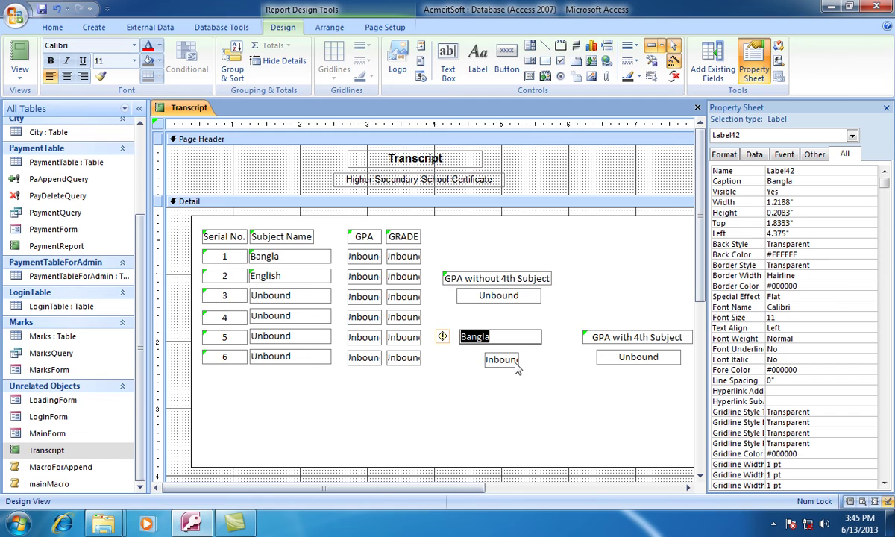
pyautogui.write('GPA Added After')
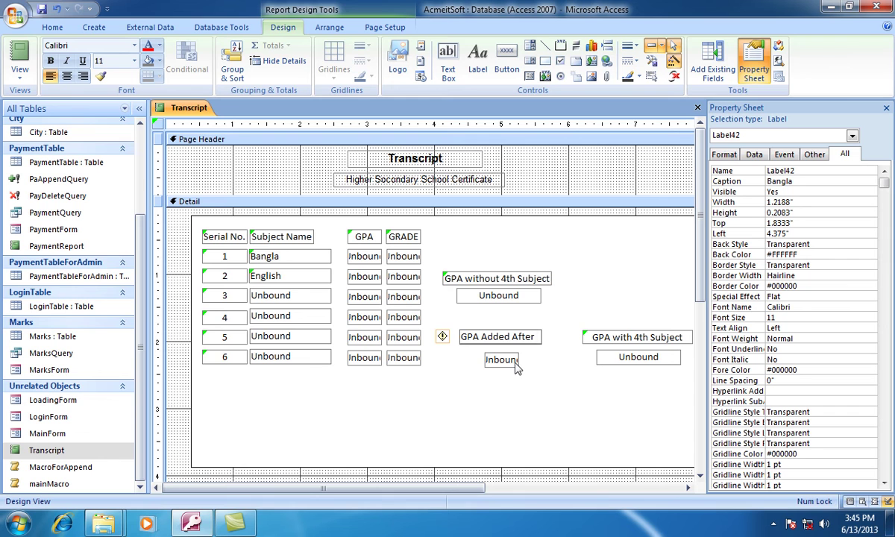
pyautogui.write('Deduction')
pyautogui.press('Return')
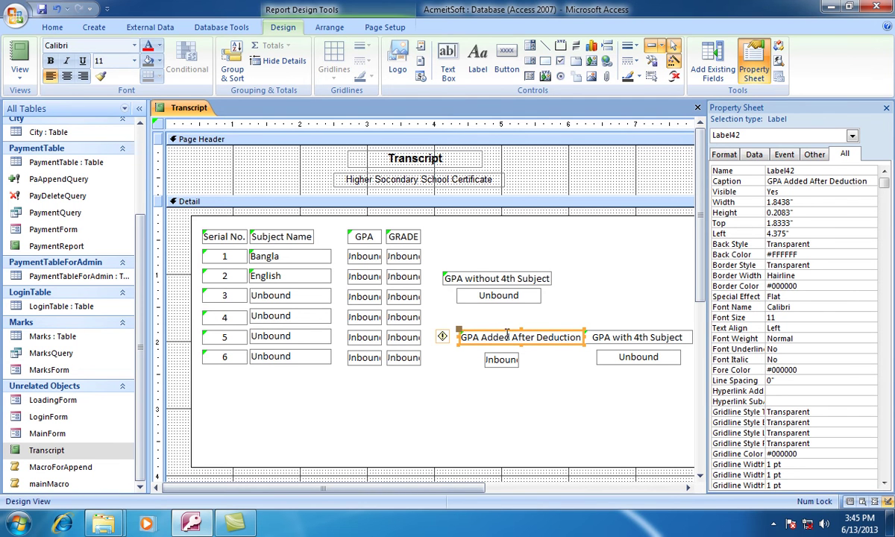
# Shorten the new label's caption to "GPA Added".
pyautogui.click(509, 338)
pyautogui.moveTo(510, 337); pyautogui.dragTo(581, 340)
pyautogui.press('Delete')
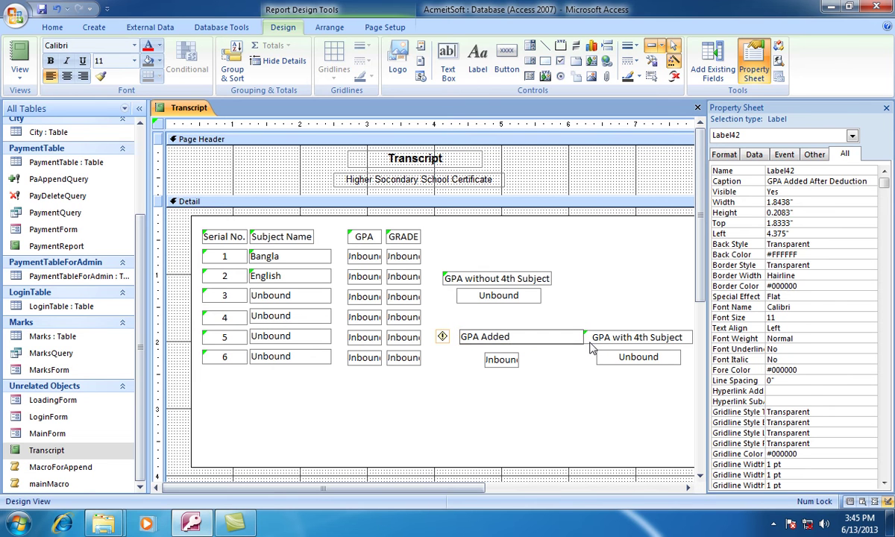
pyautogui.click(556, 326)
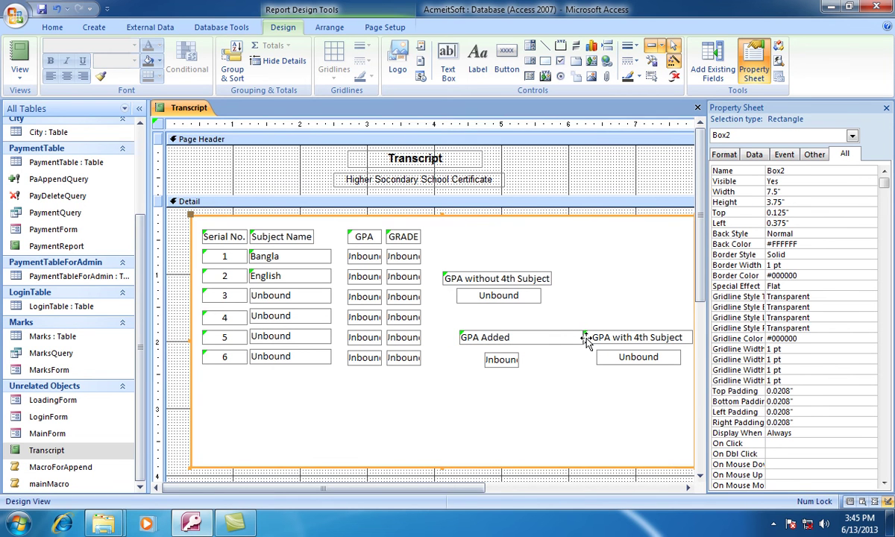
pyautogui.click(581, 192)
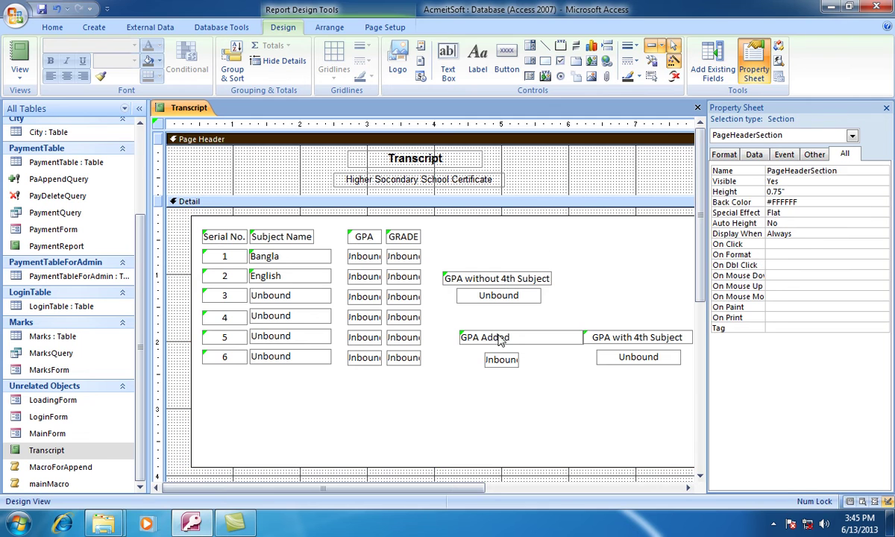
# Narrow the "GPA Added" label to a width of 0.8333" and shift it to left 4.5417", above its text box.
pyautogui.click(522, 337)
pyautogui.moveTo(584, 337); pyautogui.dragTo(517, 339)
pyautogui.press('Right')
pyautogui.press('Right')
pyautogui.press('Right')
pyautogui.press('Right')
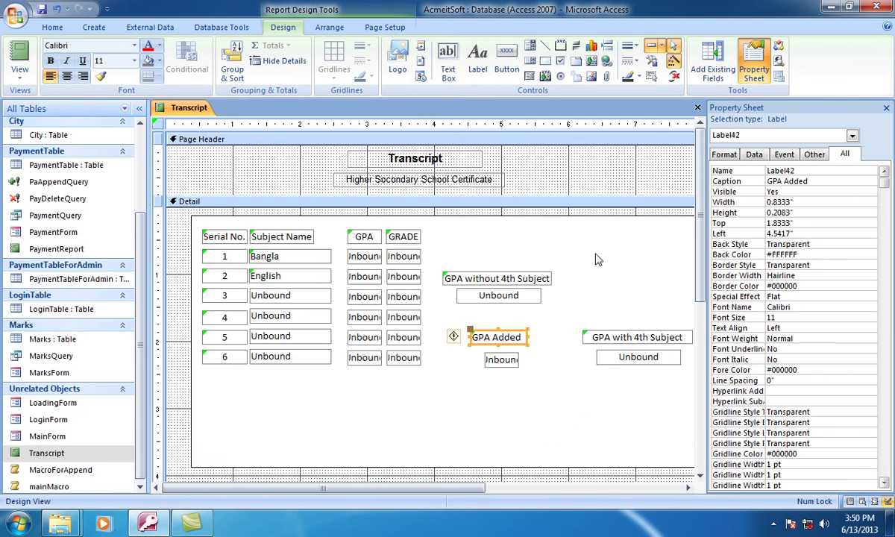
# Select the whole Transcript report and open the query builder for its Record Source.
pyautogui.moveTo(453, 489); pyautogui.dragTo(480, 487)
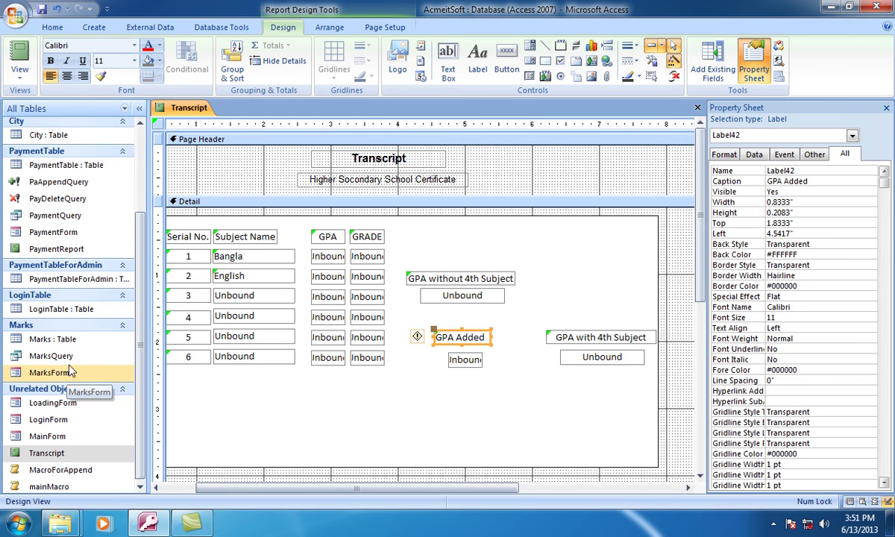
pyautogui.click(158, 124)
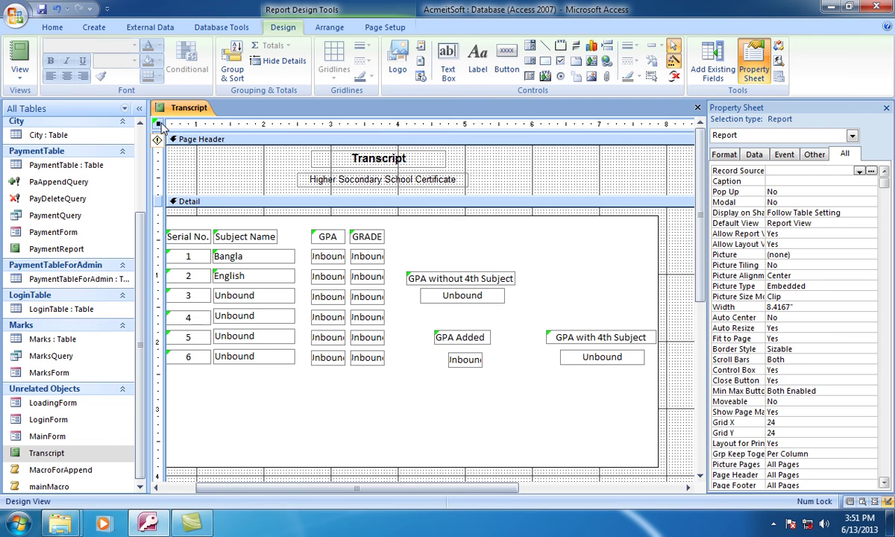
pyautogui.click(817, 136)
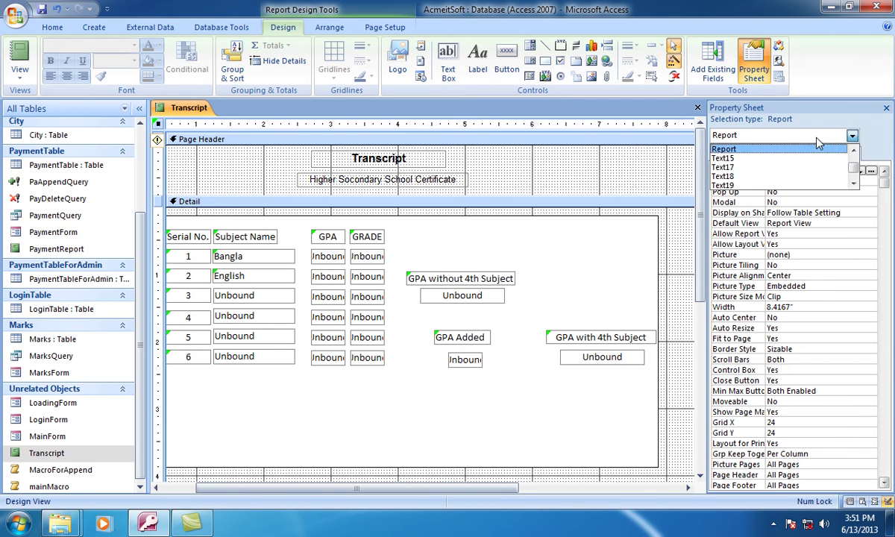
pyautogui.click(765, 155)
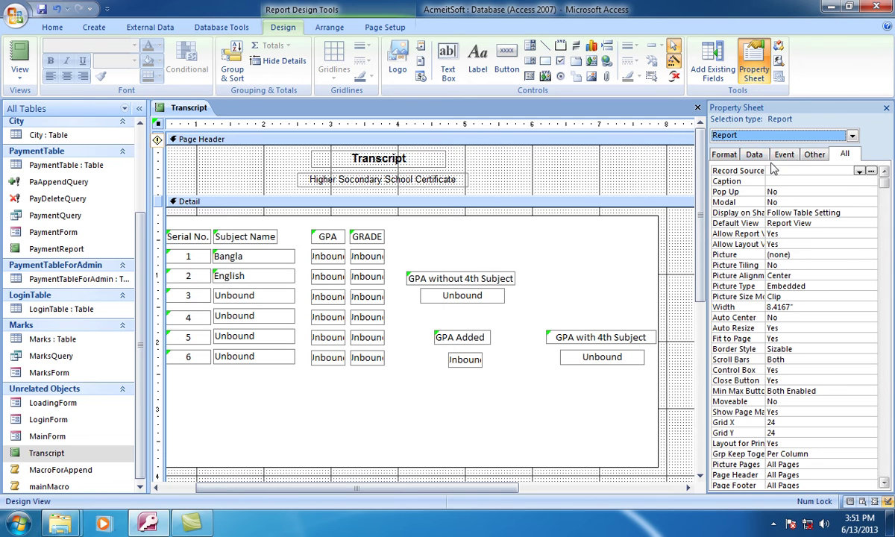
pyautogui.click(753, 155)
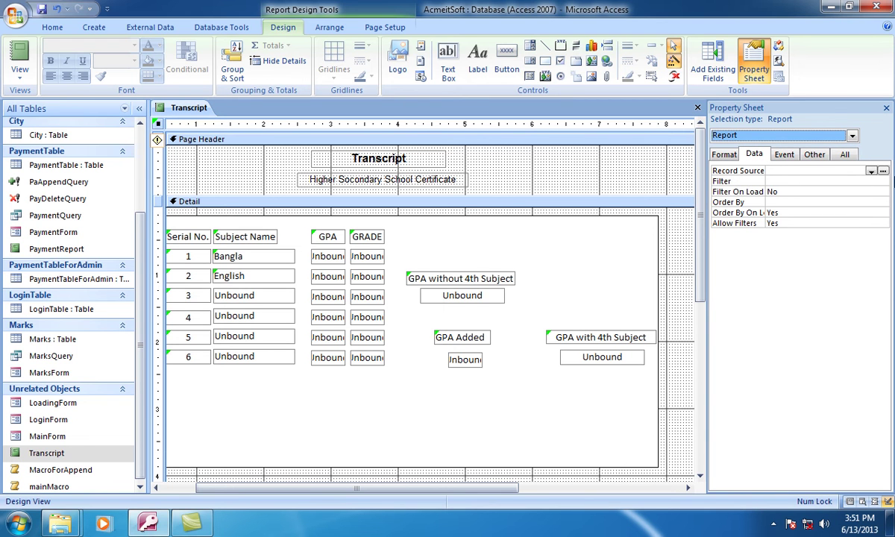
pyautogui.click(883, 171)
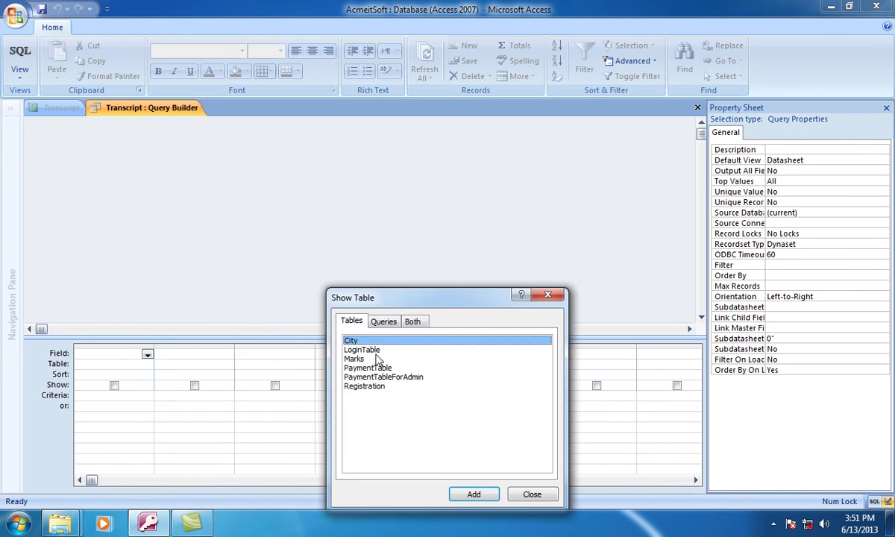
# Add MarksQuery as the source of the report's query and close the table selection.
pyautogui.click(382, 322)
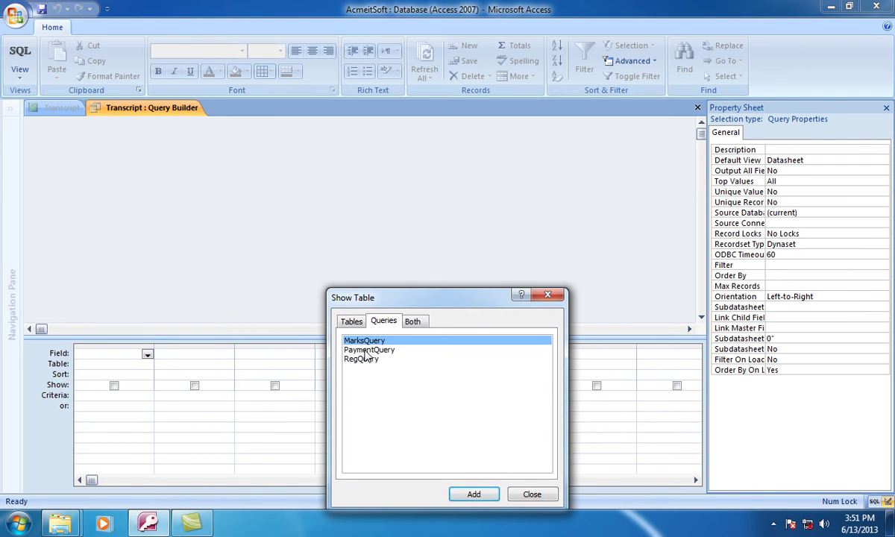
pyautogui.click(474, 495)
pyautogui.click(532, 495)
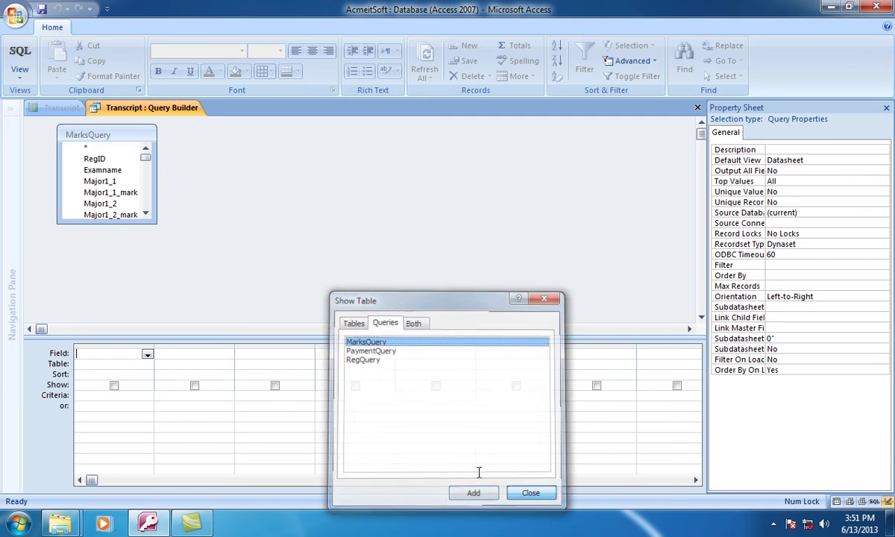
# Add the RegID and Examname fields from MarksQuery to the first two columns of the query grid.
pyautogui.click(148, 356)
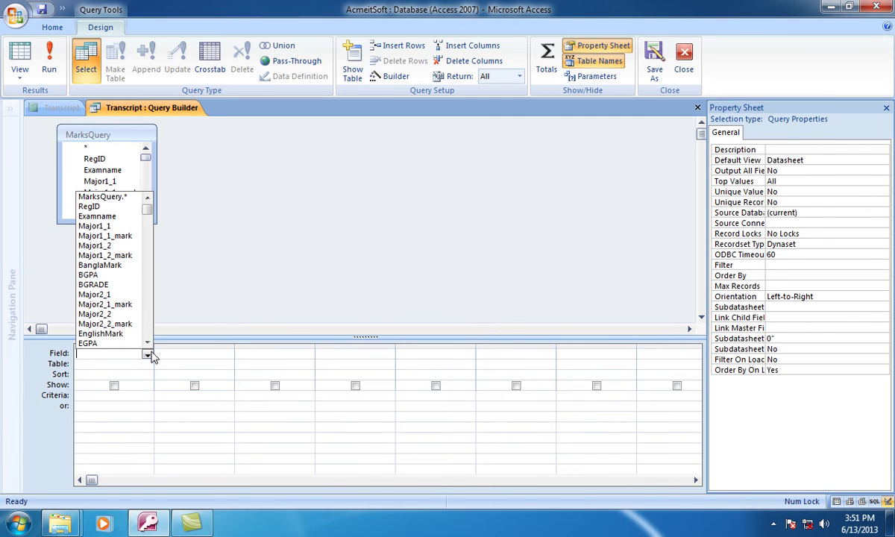
pyautogui.click(110, 208)
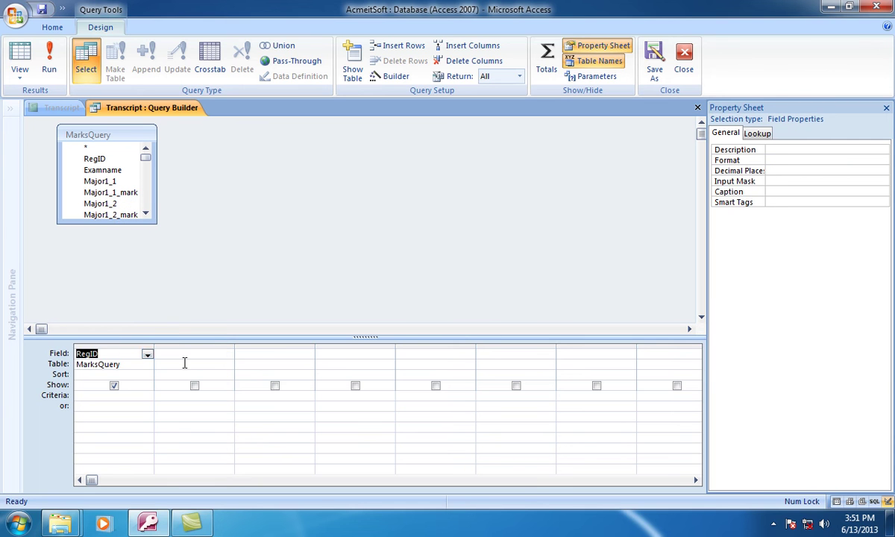
pyautogui.click(194, 354)
pyautogui.click(227, 355)
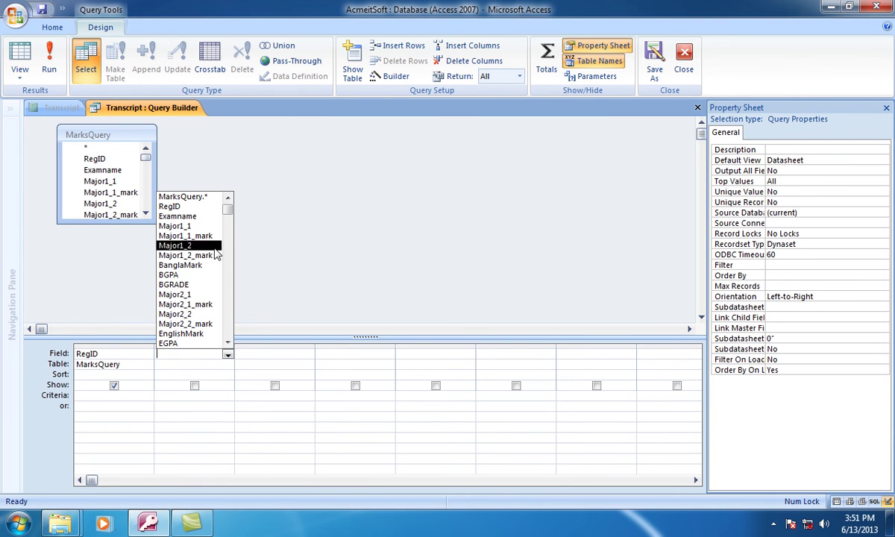
pyautogui.click(204, 218)
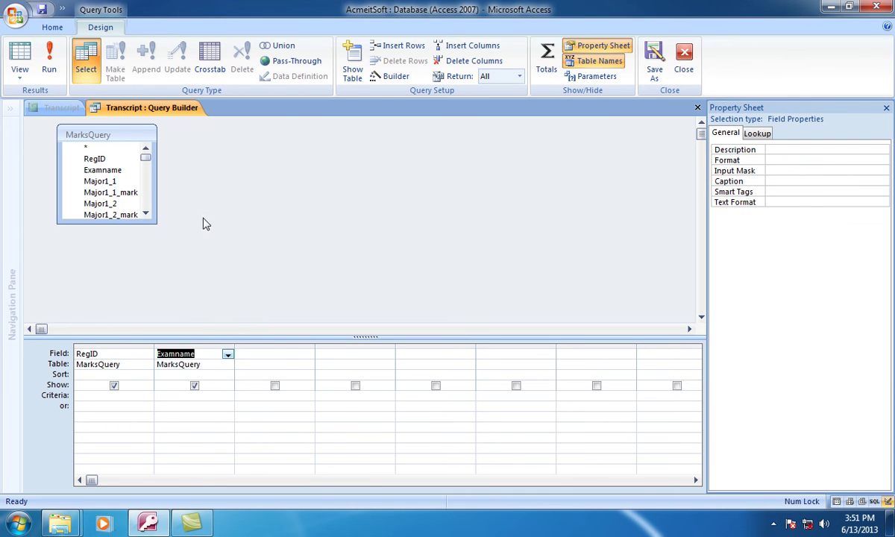
# Add the BGPA and BGRADE fields to the third and fourth columns of the query grid.
pyautogui.click(283, 360)
pyautogui.click(308, 355)
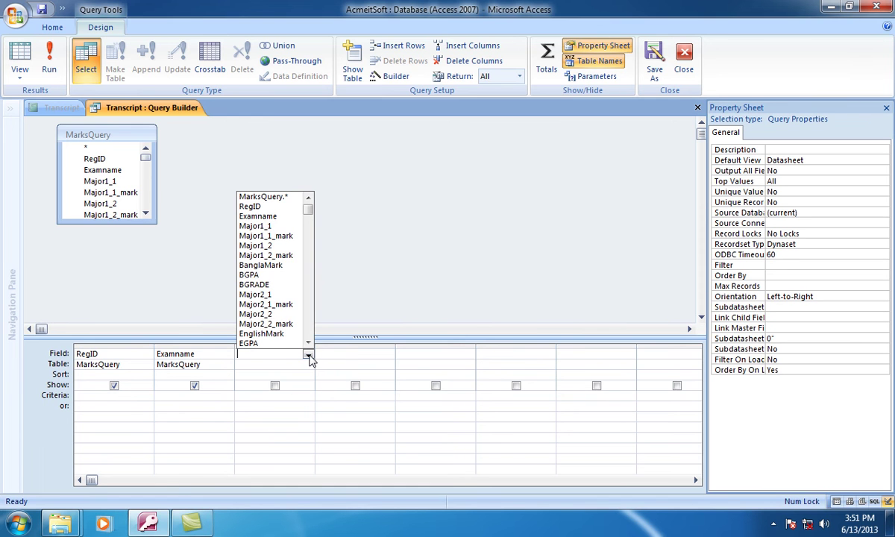
pyautogui.click(279, 275)
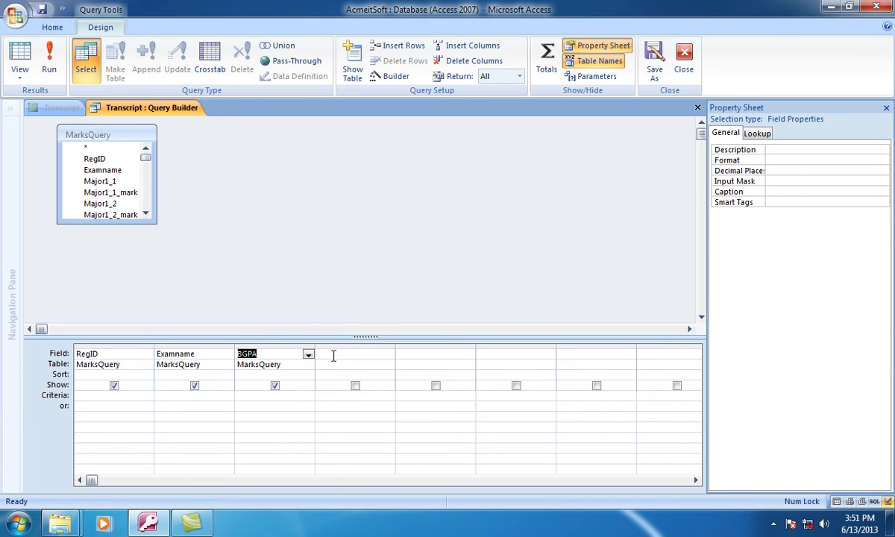
pyautogui.click(390, 353)
pyautogui.click(389, 355)
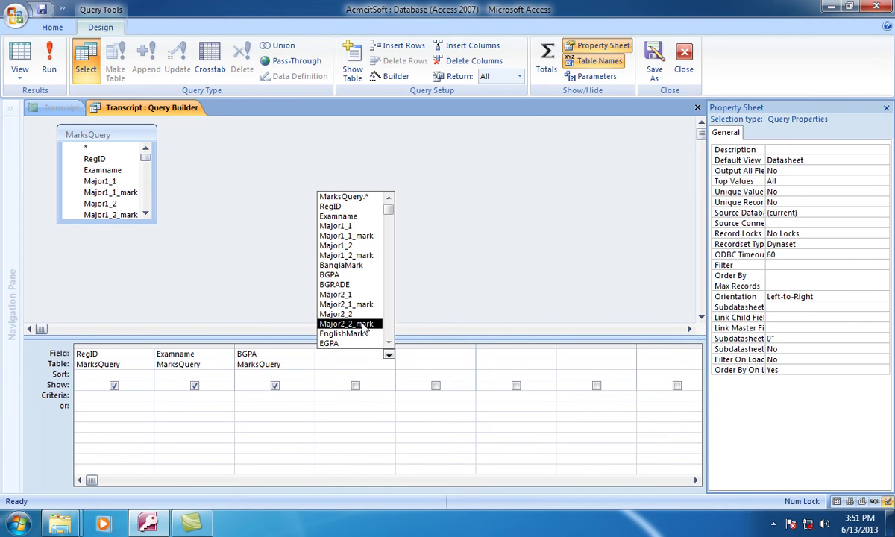
pyautogui.click(337, 284)
# Add the EGPA and EGRADE fields to the fifth and sixth columns of the query grid.
pyautogui.click(441, 355)
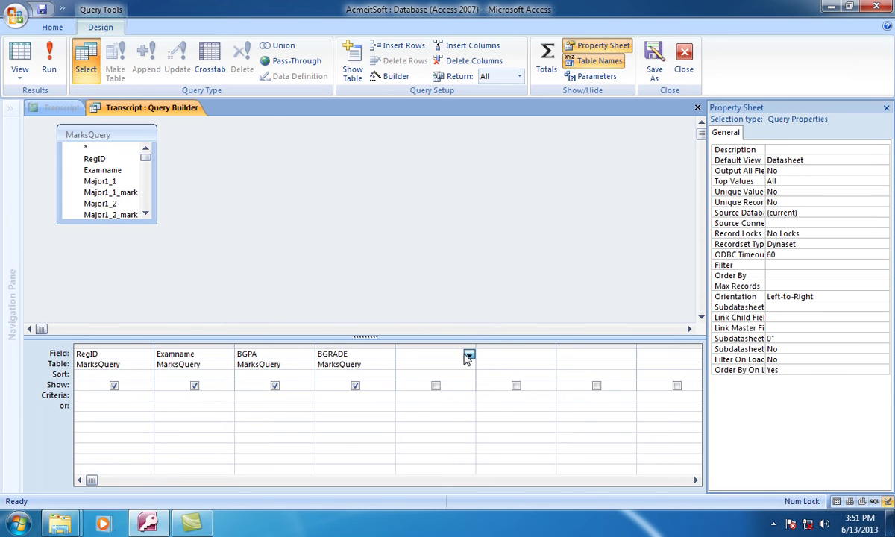
pyautogui.click(468, 354)
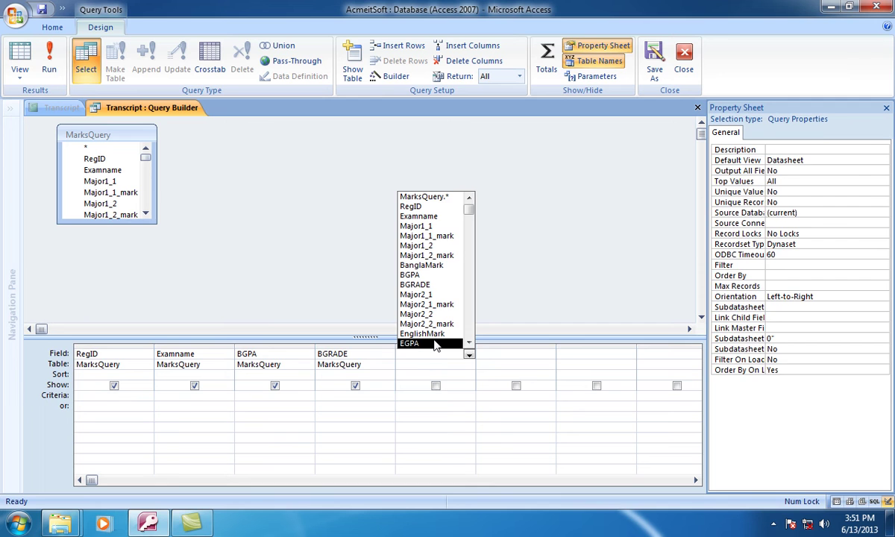
pyautogui.click(435, 345)
pyautogui.click(490, 356)
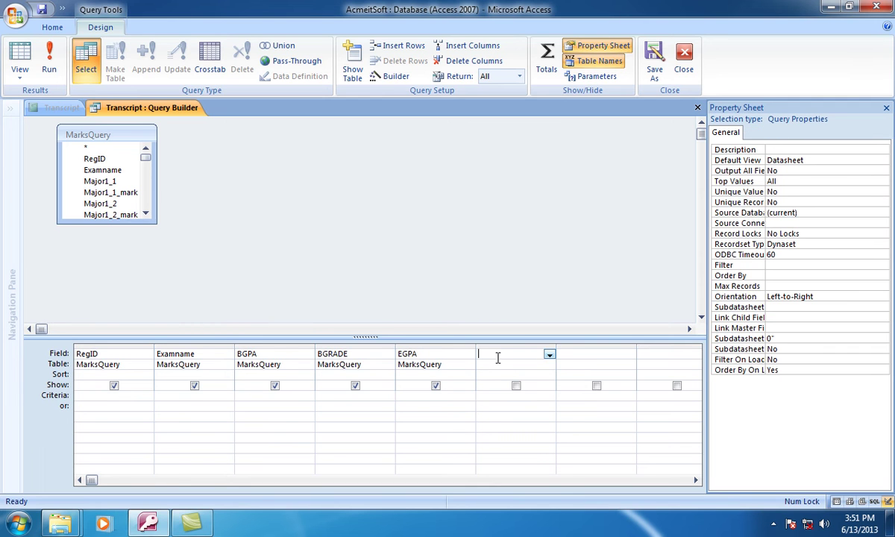
pyautogui.click(549, 355)
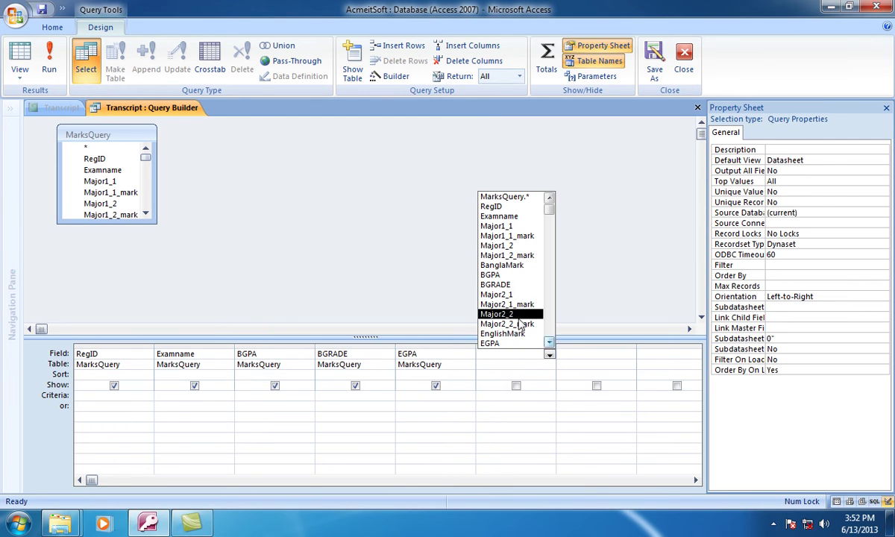
pyautogui.scroll(-3, 549, 348)
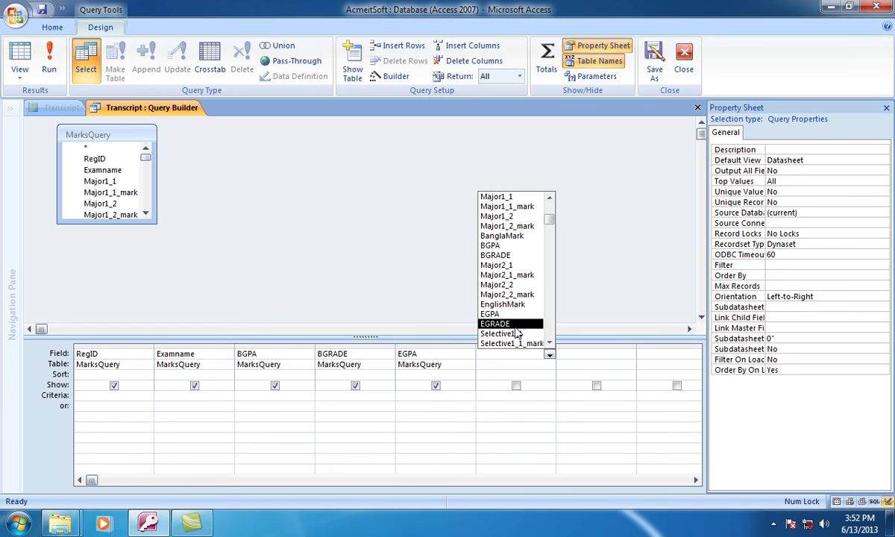
pyautogui.click(515, 325)
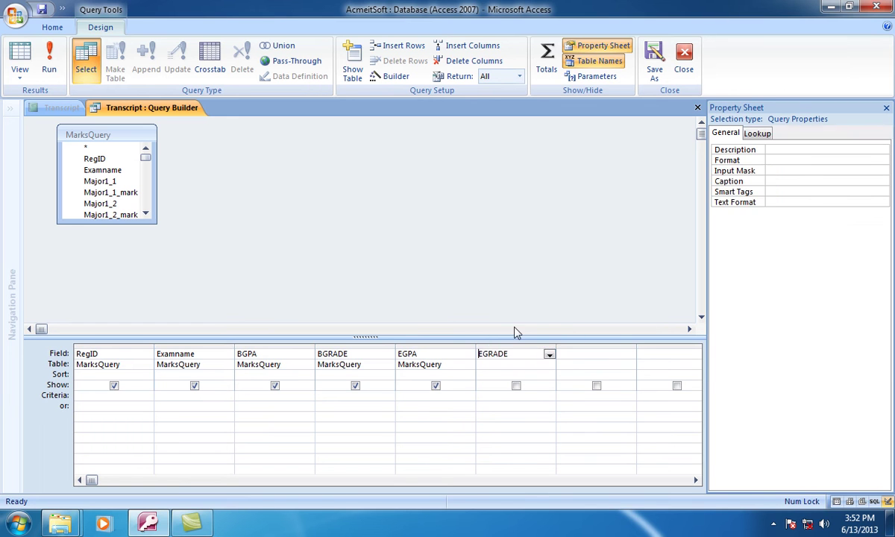
# Add the SelectiveSub_1 field to the query column following EGRADE.
pyautogui.click(581, 355)
pyautogui.click(629, 356)
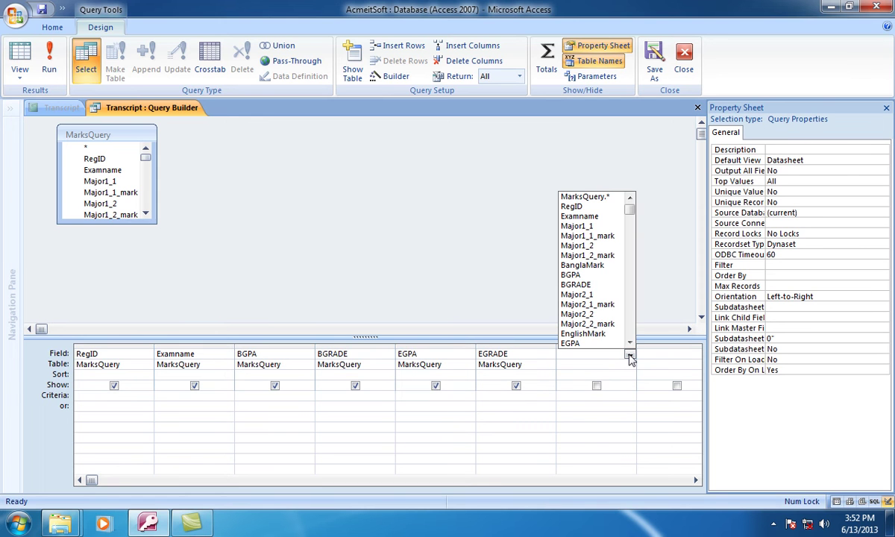
pyautogui.click(630, 343)
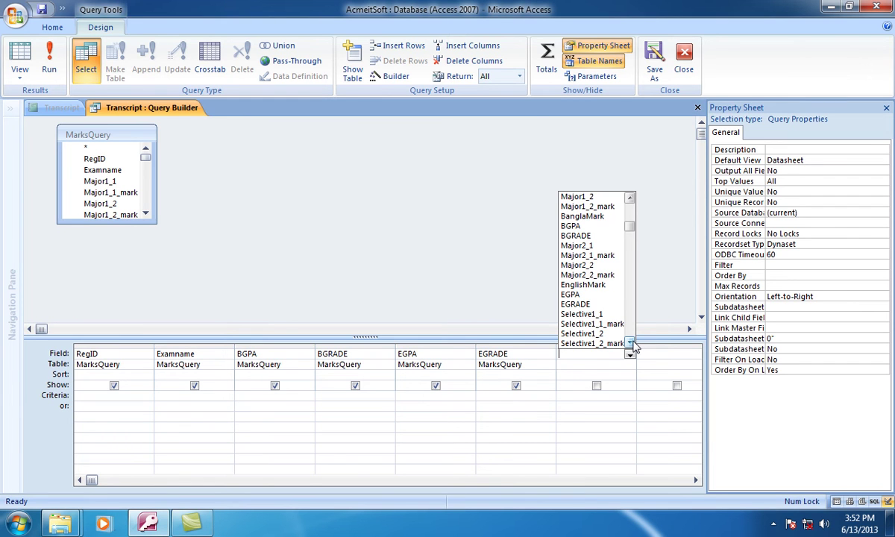
pyautogui.scroll(-4, 633, 345)
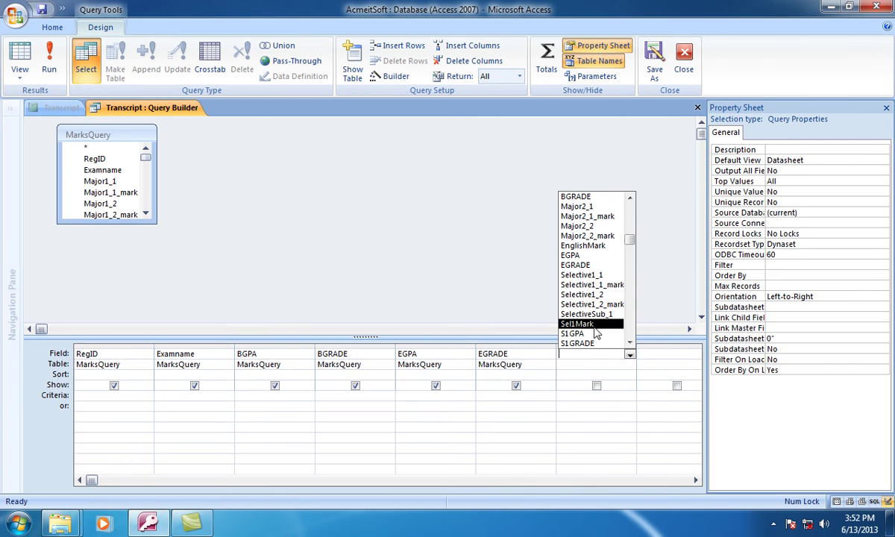
pyautogui.click(602, 322)
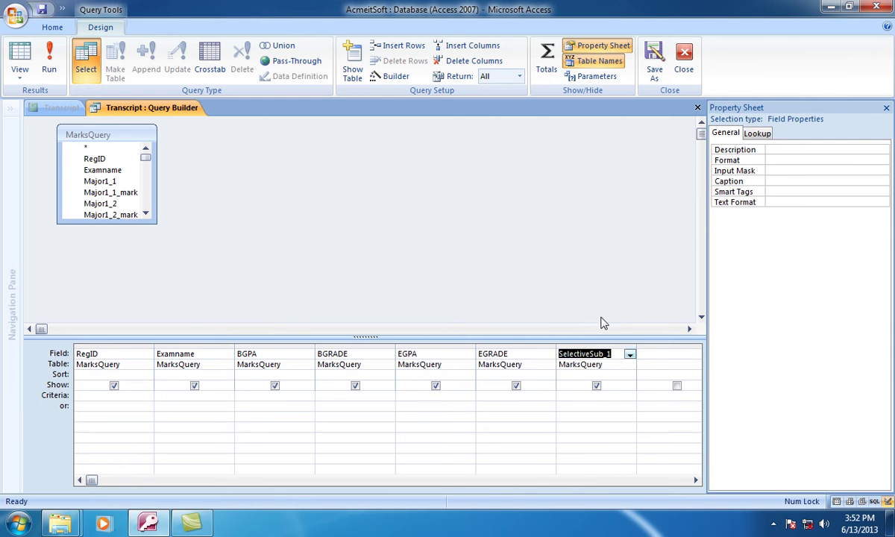
# Add the S1GPA field from MarksQuery to the query column following SelectiveSub_1.
pyautogui.click(651, 358)
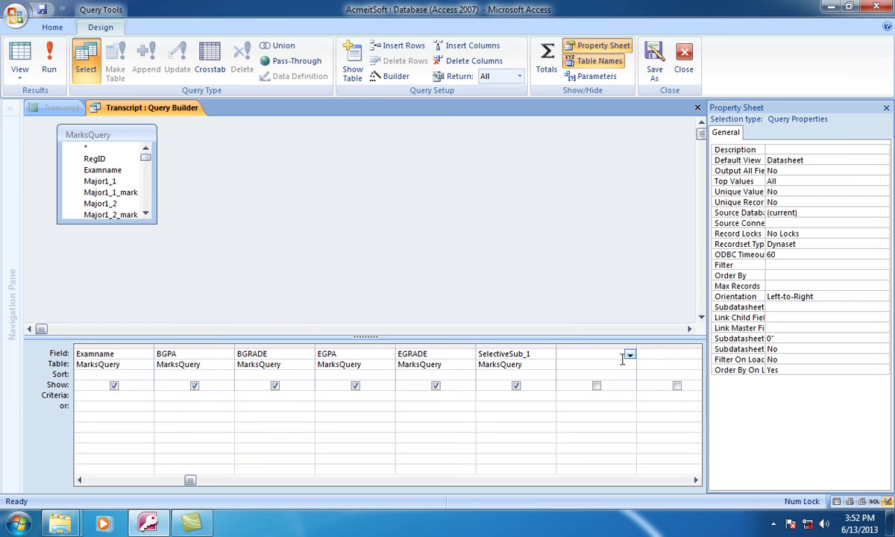
pyautogui.click(629, 355)
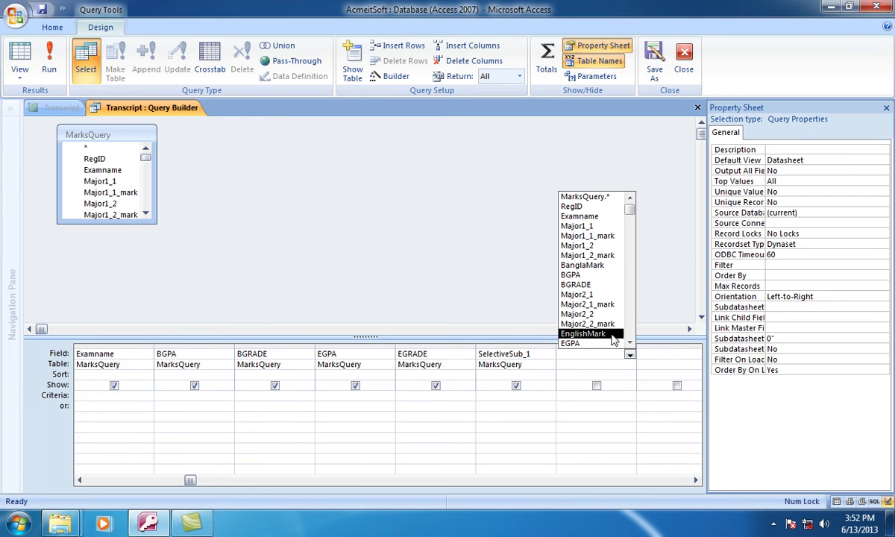
pyautogui.moveTo(630, 210); pyautogui.dragTo(633, 236)
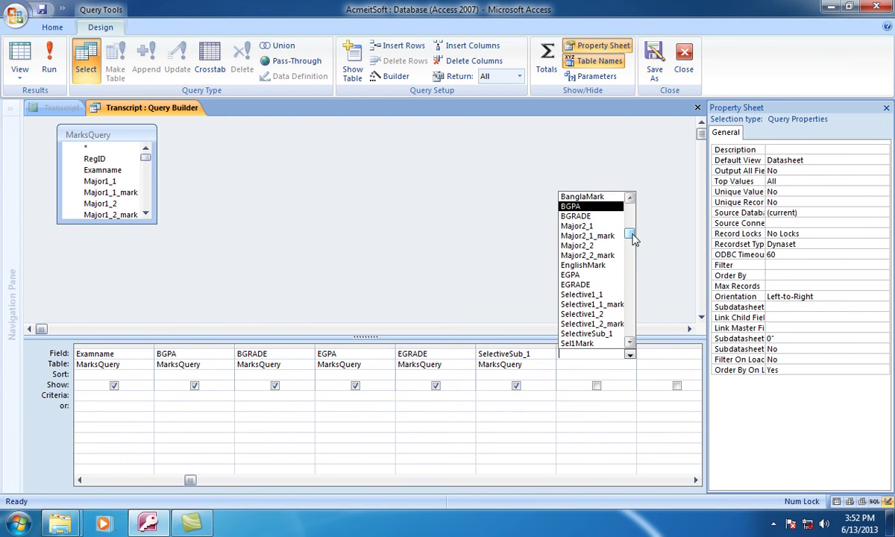
pyautogui.click(630, 343)
pyautogui.click(630, 343)
pyautogui.click(630, 343)
pyautogui.click(630, 343)
pyautogui.click(631, 343)
pyautogui.click(631, 343)
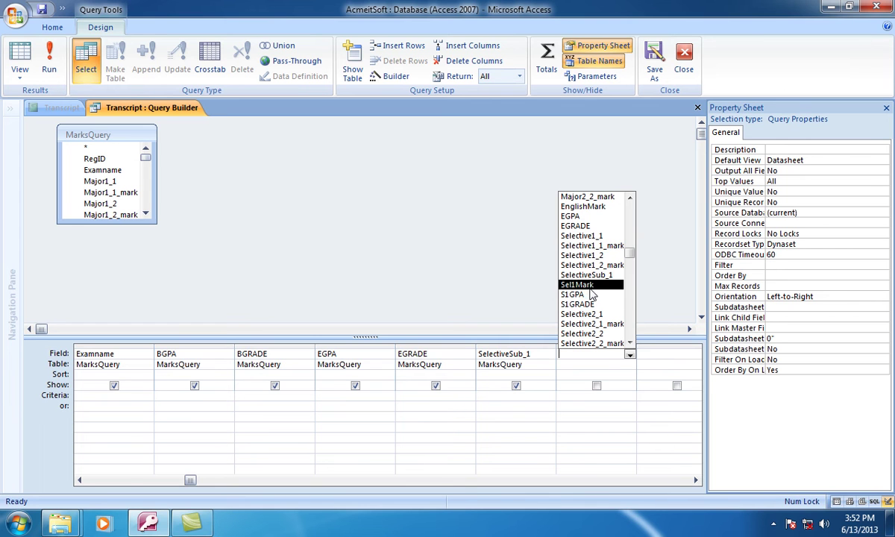
pyautogui.click(589, 294)
# Add the S1GRADE field to the query column following S1GPA.
pyautogui.click(656, 356)
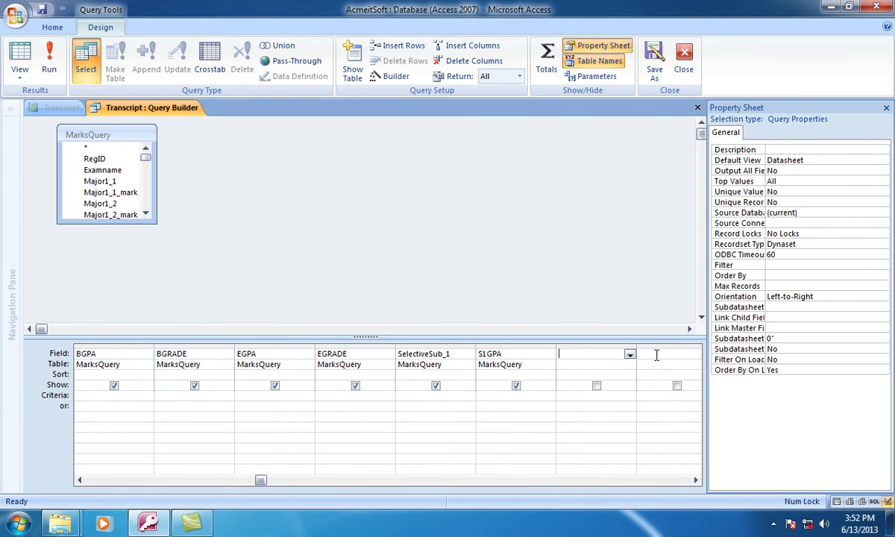
pyautogui.click(631, 354)
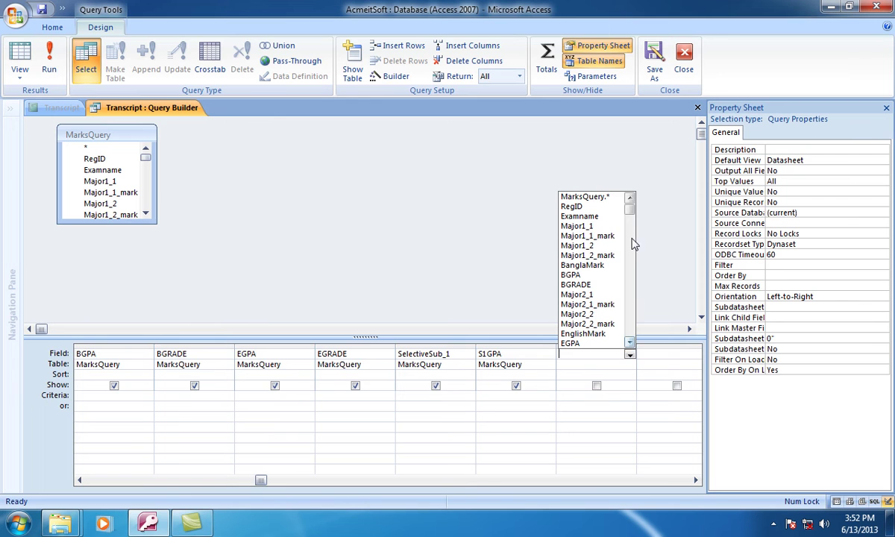
pyautogui.moveTo(628, 215); pyautogui.dragTo(637, 273)
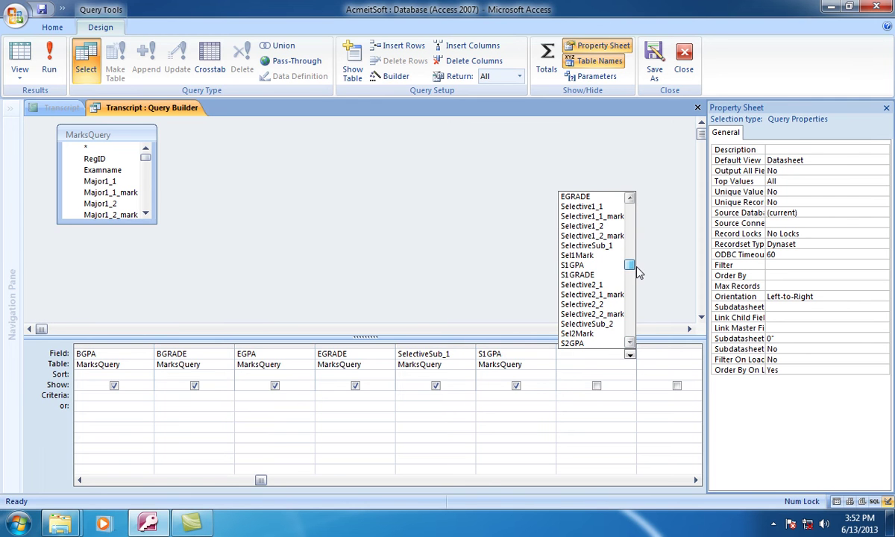
pyautogui.click(595, 275)
pyautogui.click(656, 352)
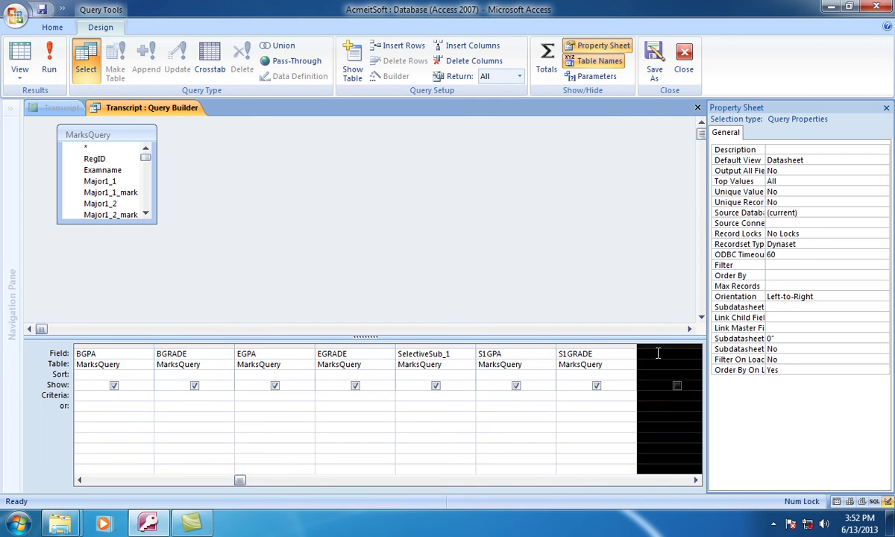
# Add the S2GPA and S2GRADE fields to the two query columns following S1GRADE.
pyautogui.click(596, 385)
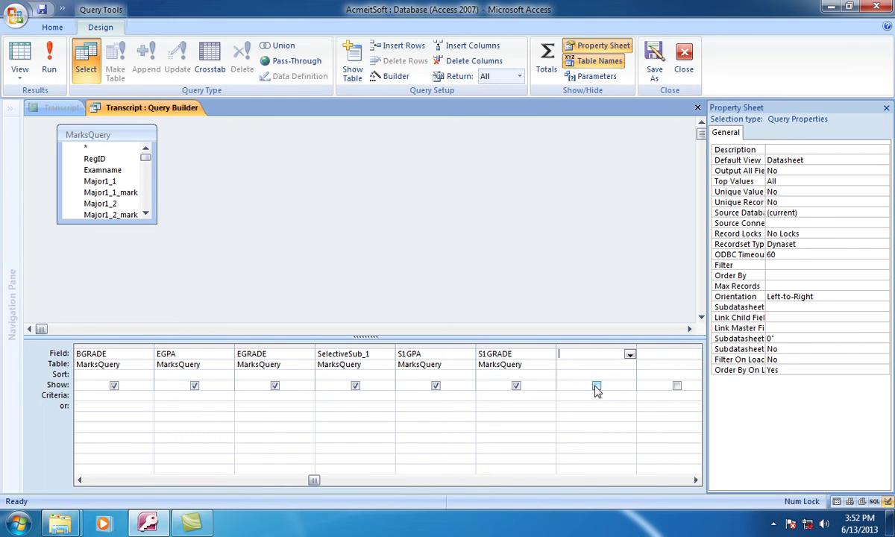
pyautogui.click(623, 353)
pyautogui.click(629, 354)
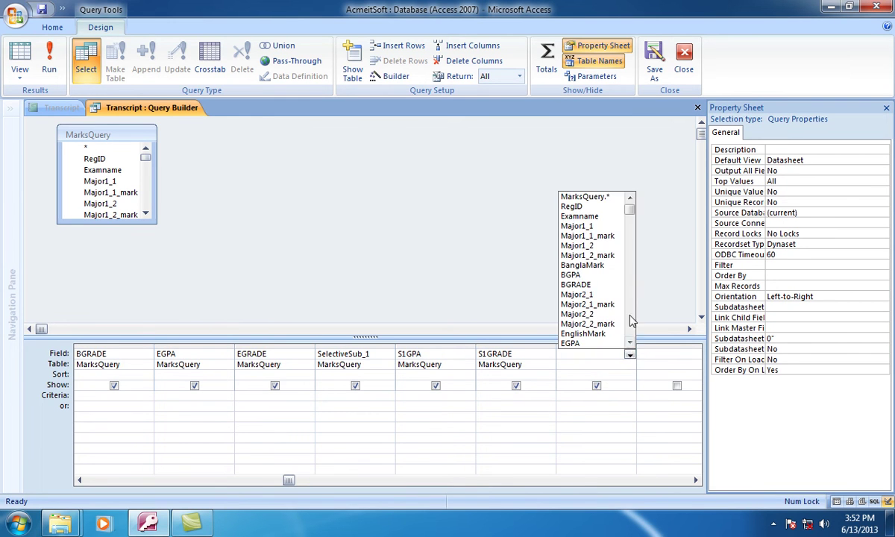
pyautogui.moveTo(629, 209); pyautogui.dragTo(641, 279)
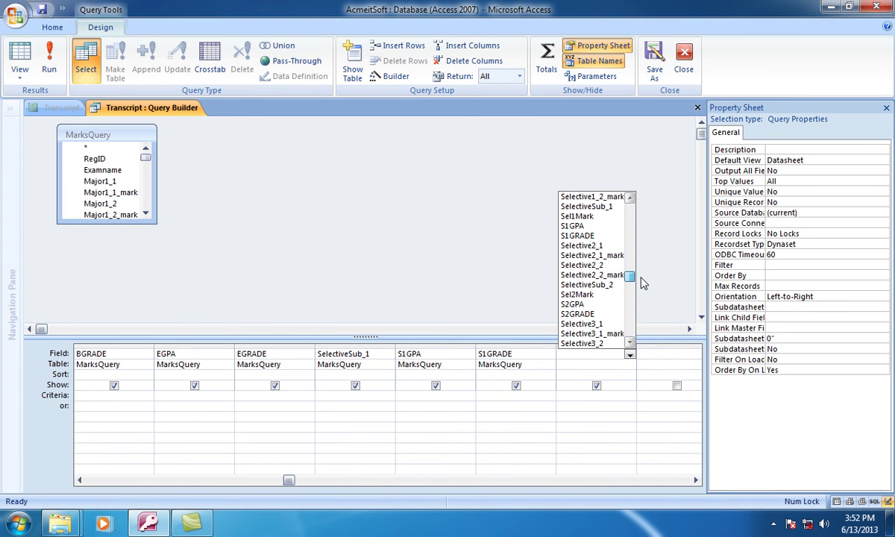
pyautogui.click(613, 309)
pyautogui.click(697, 482)
pyautogui.click(697, 481)
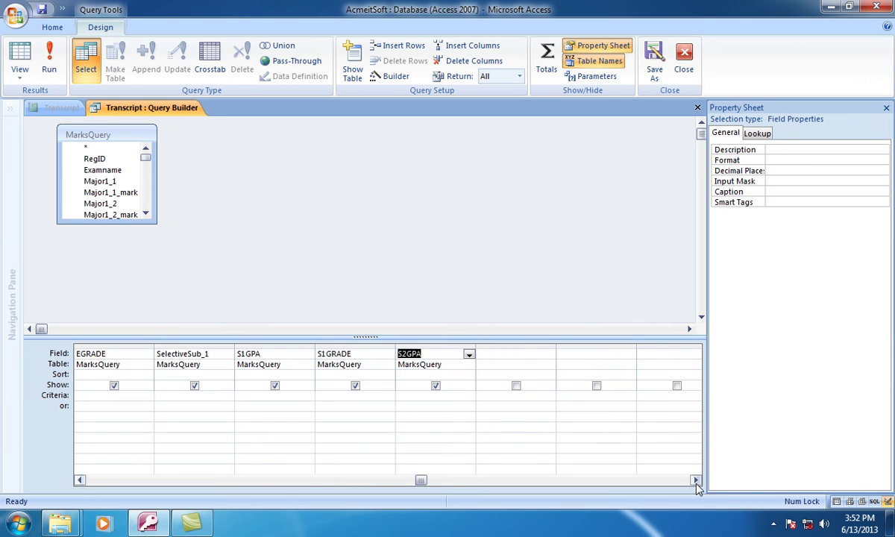
pyautogui.click(525, 353)
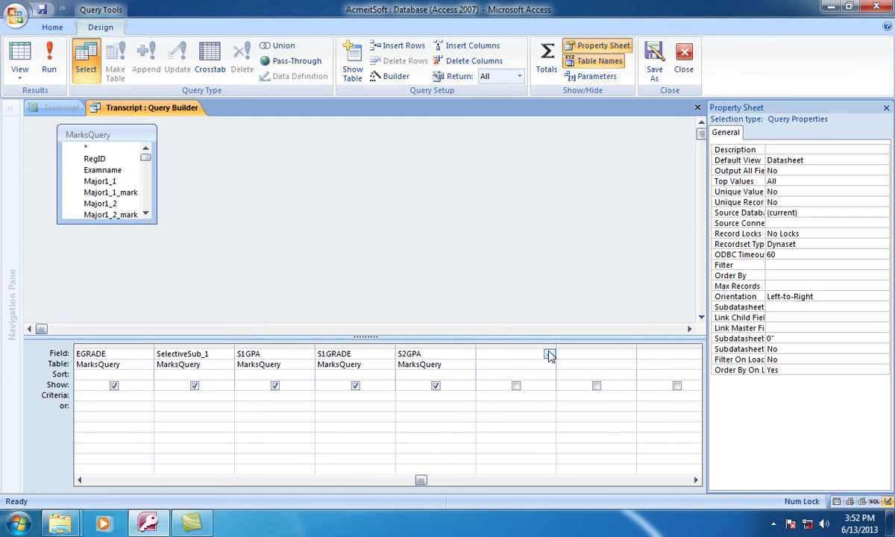
pyautogui.click(550, 356)
pyautogui.moveTo(549, 216); pyautogui.dragTo(550, 285)
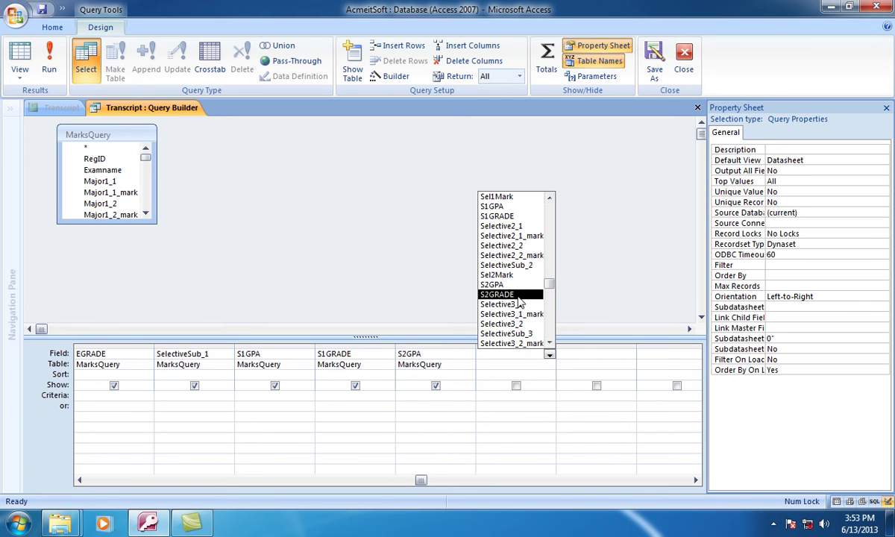
pyautogui.click(517, 299)
# Add the SelectiveSub_3 field to the query column following S2GRADE.
pyautogui.click(630, 352)
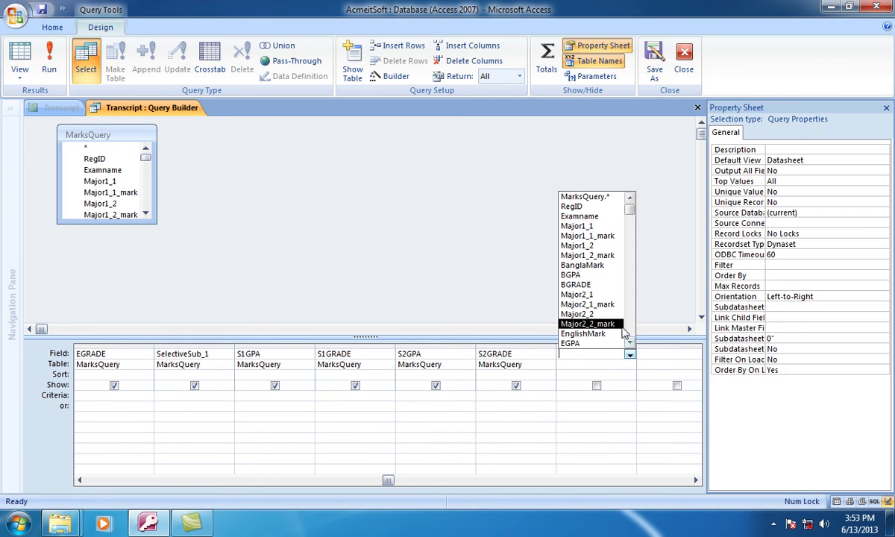
pyautogui.moveTo(630, 212); pyautogui.dragTo(638, 310)
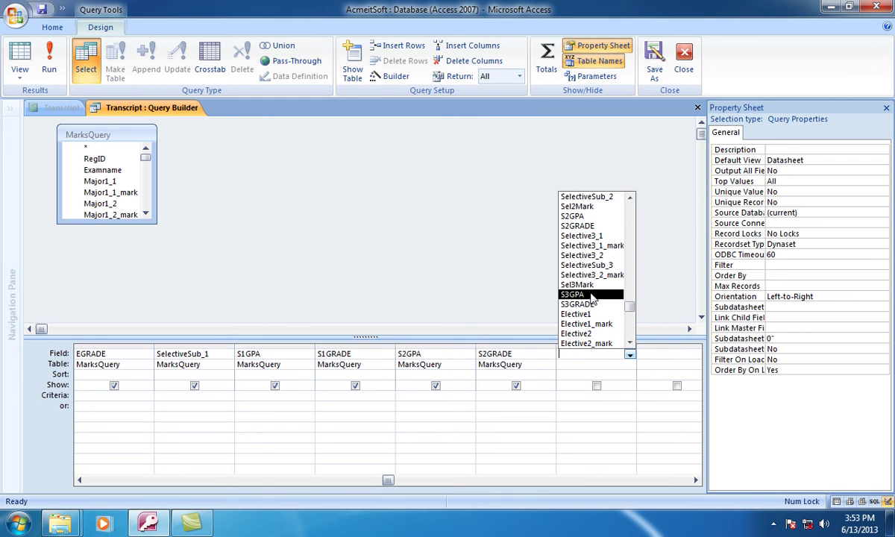
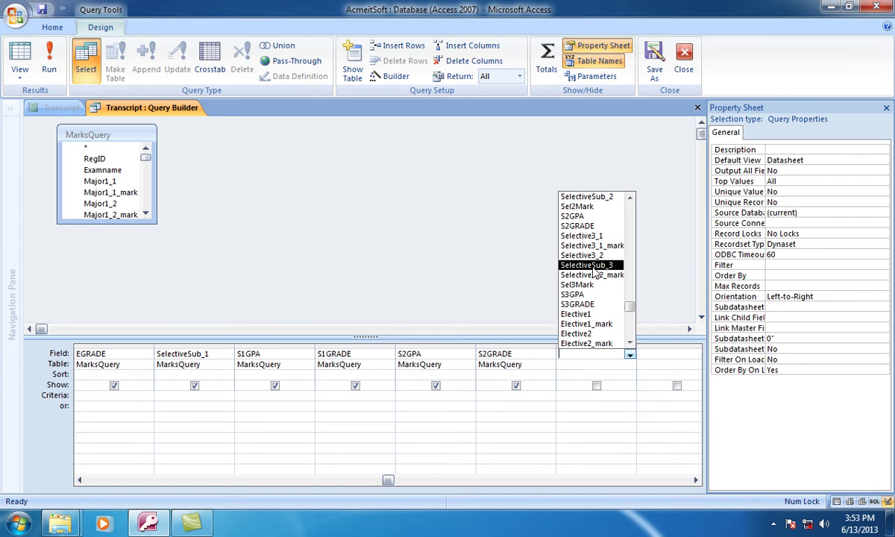
pyautogui.click(593, 266)
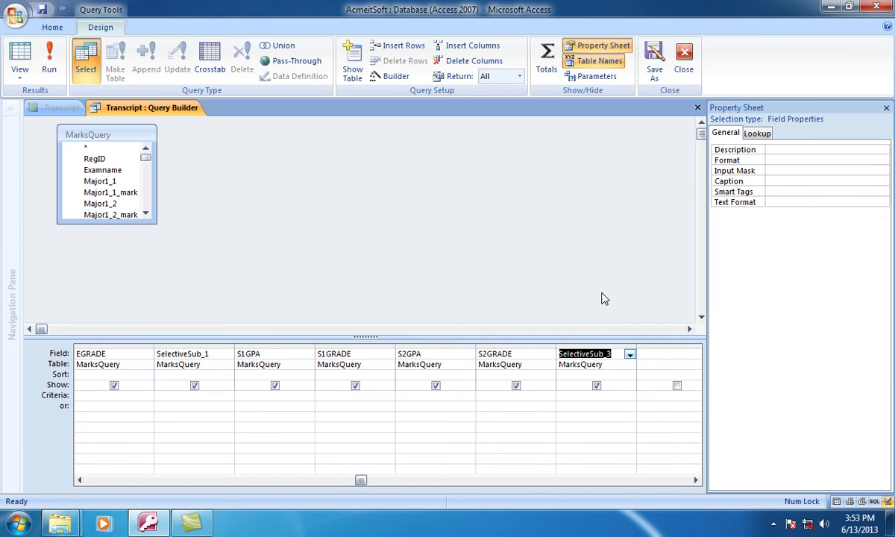
pyautogui.click(649, 354)
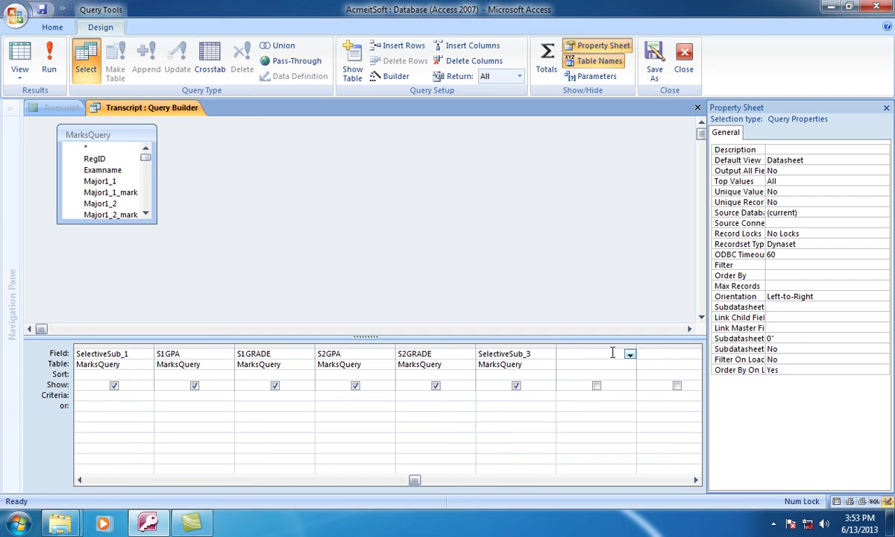
# Insert a column before S1GRADE in the query grid and set its field to SelectiveSub_2.
pyautogui.click(283, 351)
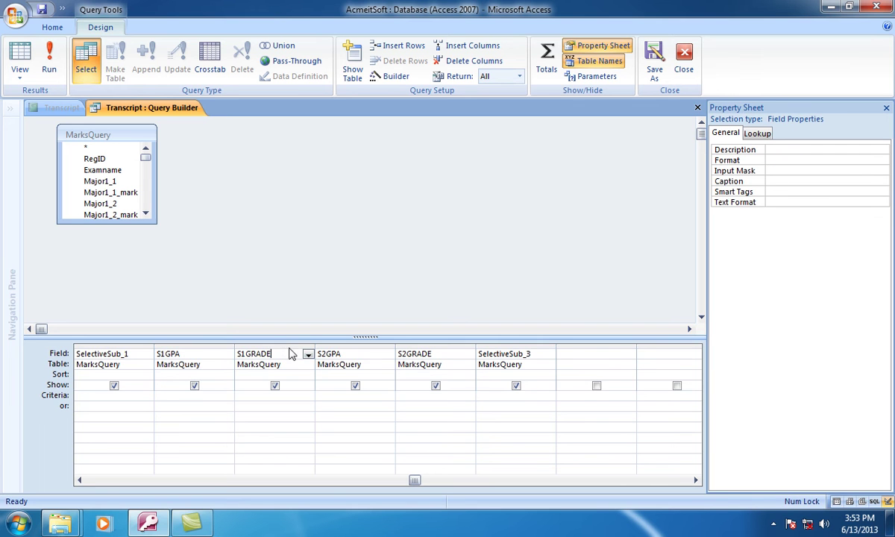
pyautogui.click(274, 344)
pyautogui.click(474, 49)
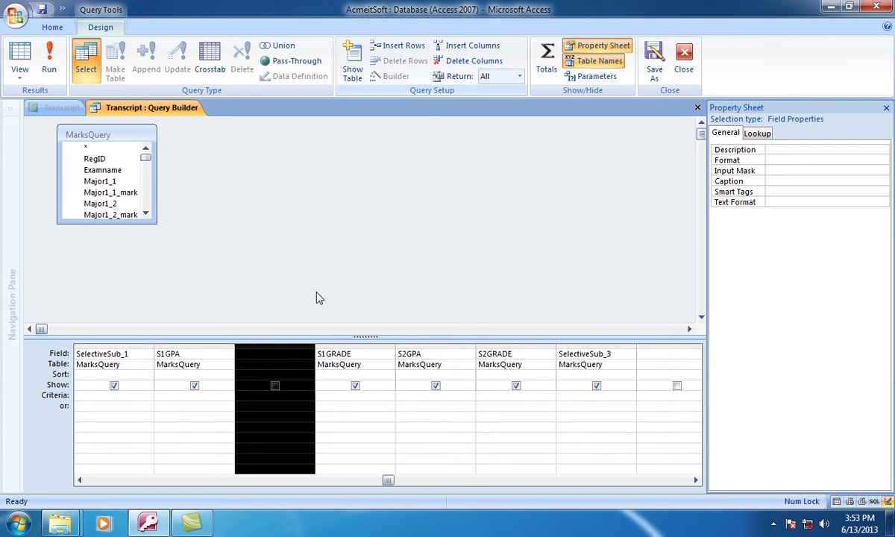
pyautogui.click(306, 355)
pyautogui.click(308, 355)
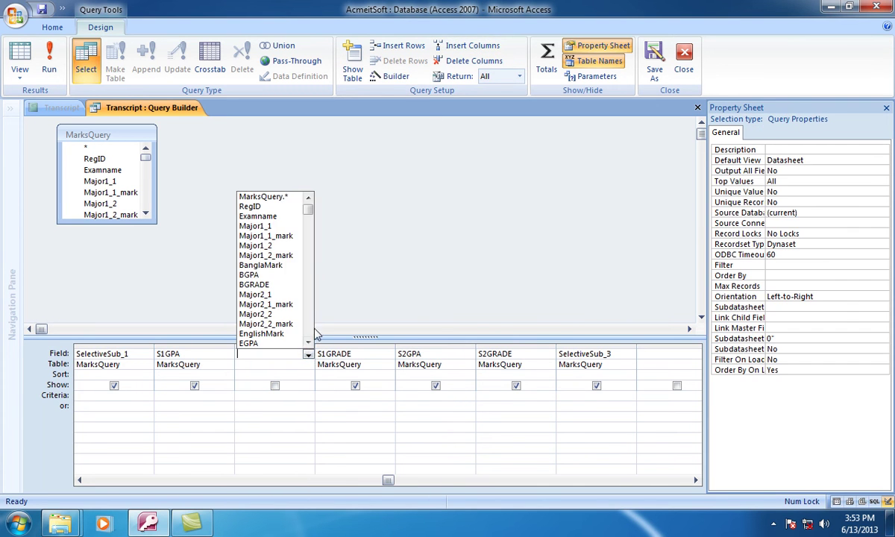
pyautogui.moveTo(310, 214); pyautogui.dragTo(306, 301)
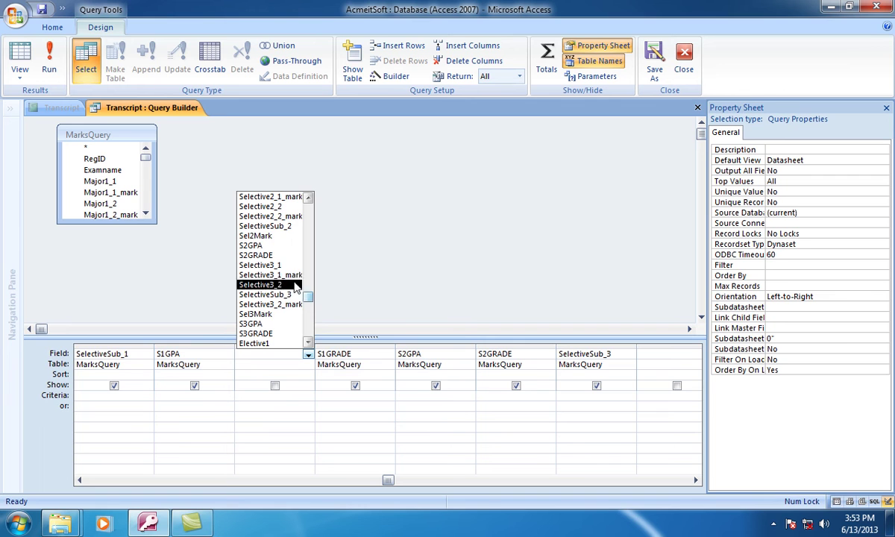
pyautogui.click(270, 226)
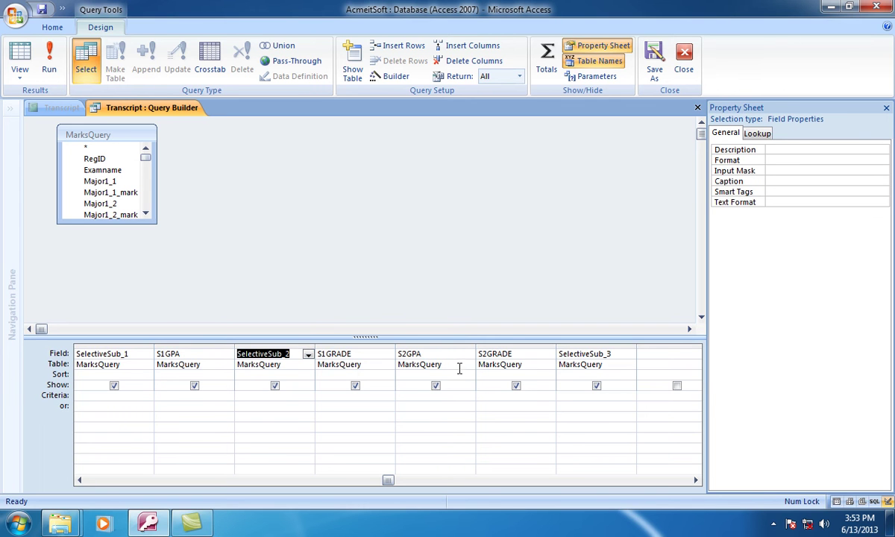
# Add the S3GPA and S3GRADE fields to the two query columns following SelectiveSub_3.
pyautogui.click(646, 358)
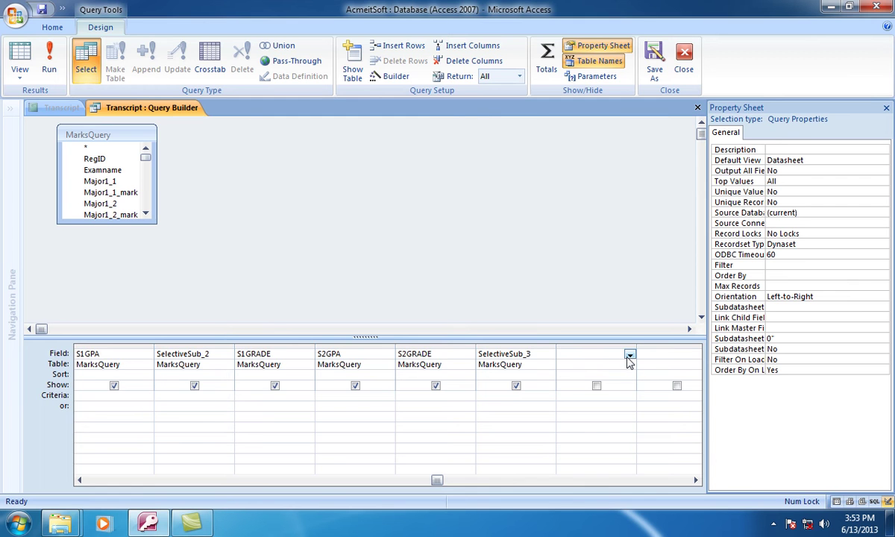
pyautogui.click(629, 356)
pyautogui.moveTo(630, 205); pyautogui.dragTo(647, 306)
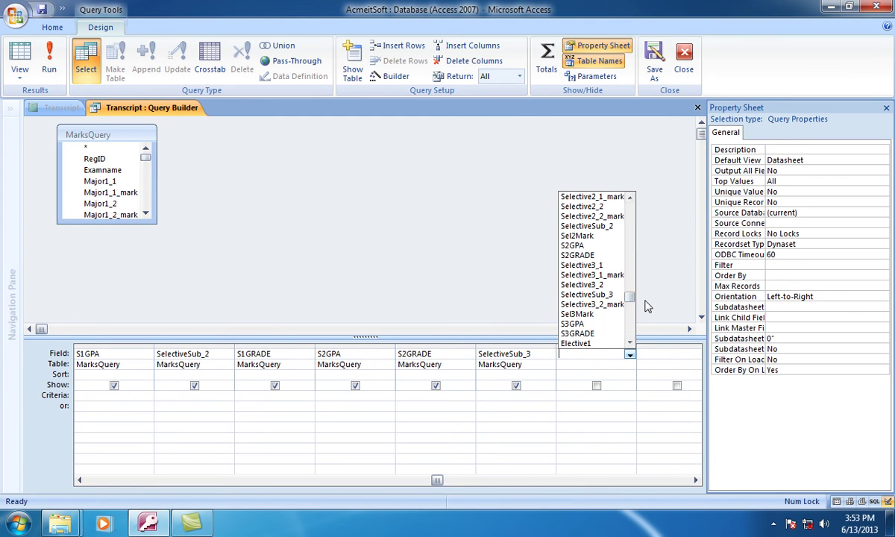
pyautogui.moveTo(629, 302); pyautogui.dragTo(630, 313)
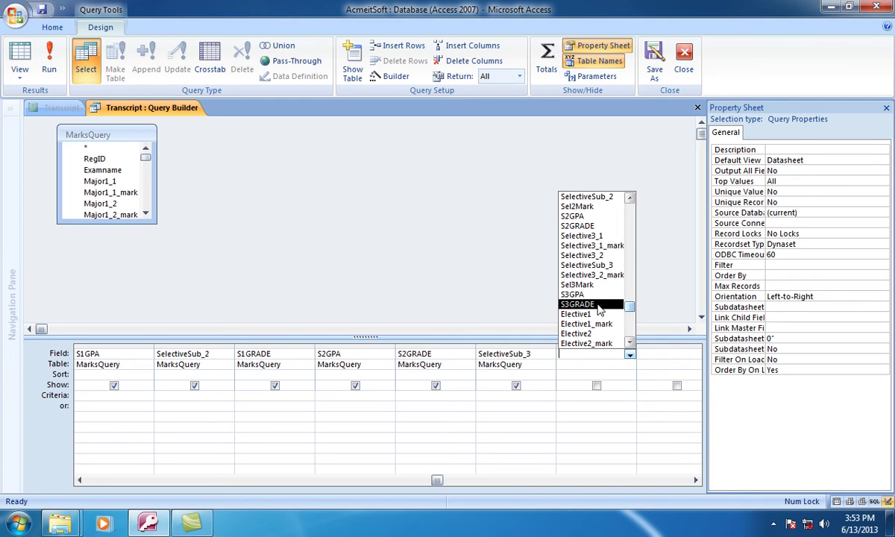
pyautogui.click(594, 296)
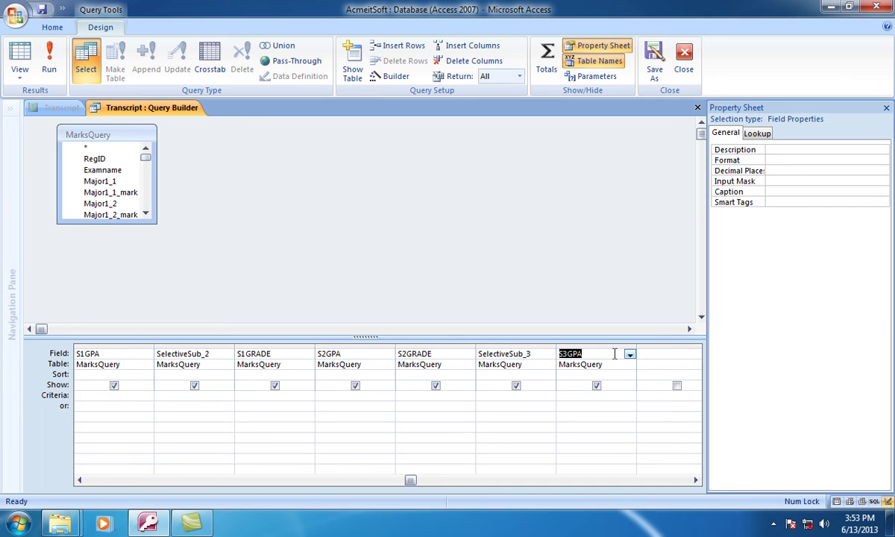
pyautogui.click(643, 354)
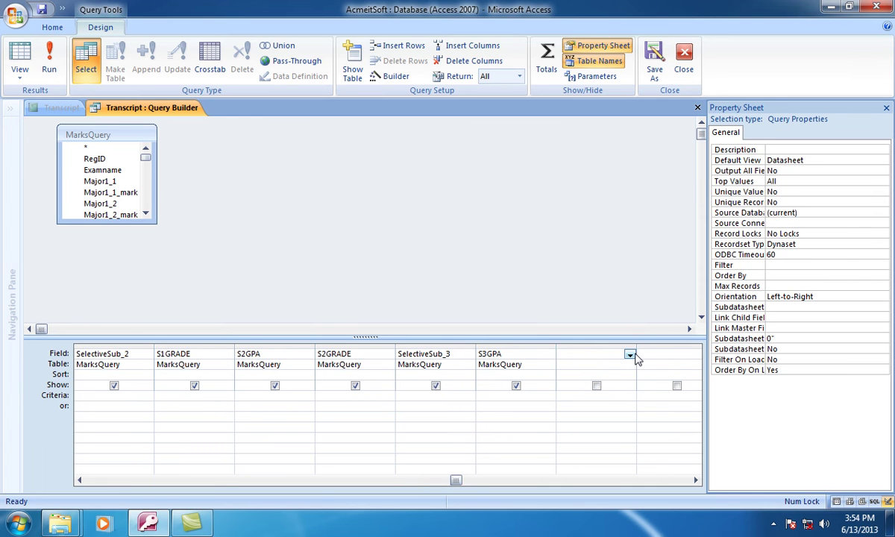
pyautogui.click(630, 355)
pyautogui.moveTo(631, 217); pyautogui.dragTo(632, 296)
pyautogui.click(585, 334)
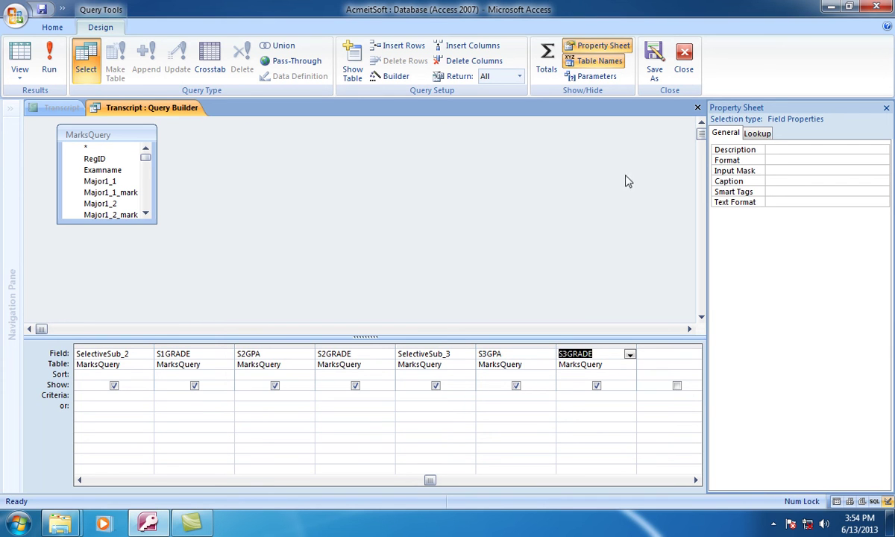
# Add the ElectiveSub field to the query column following S3GRADE.
pyautogui.click(681, 355)
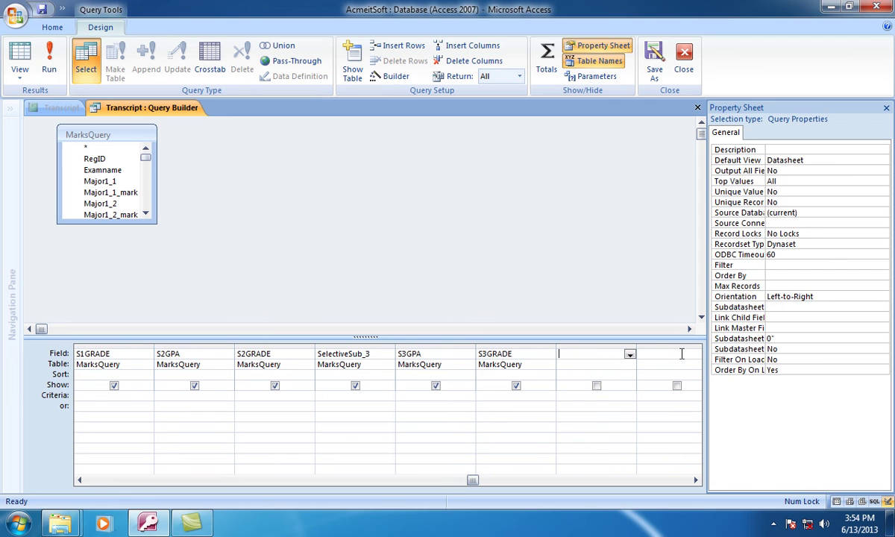
pyautogui.click(629, 356)
pyautogui.moveTo(629, 234); pyautogui.dragTo(632, 340)
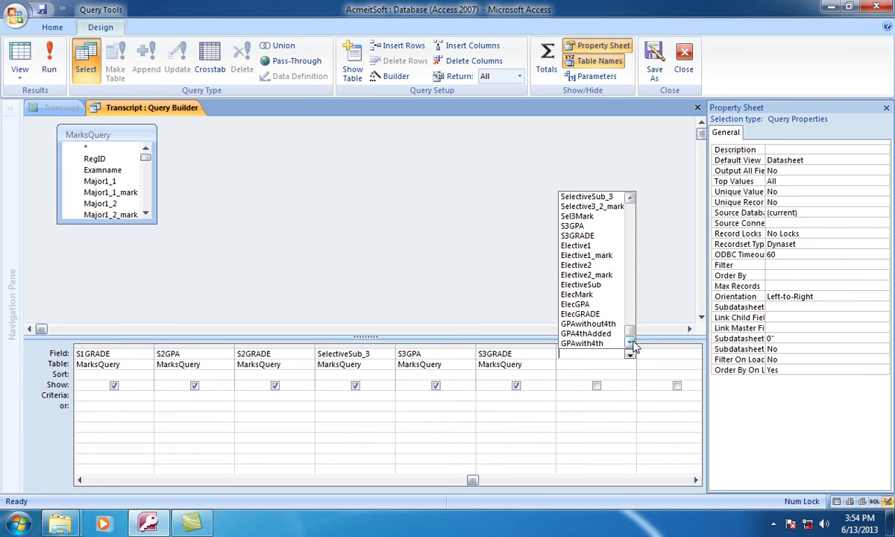
pyautogui.click(580, 284)
# Insert an additional blank column after ElectiveSub in the query grid.
pyautogui.click(670, 355)
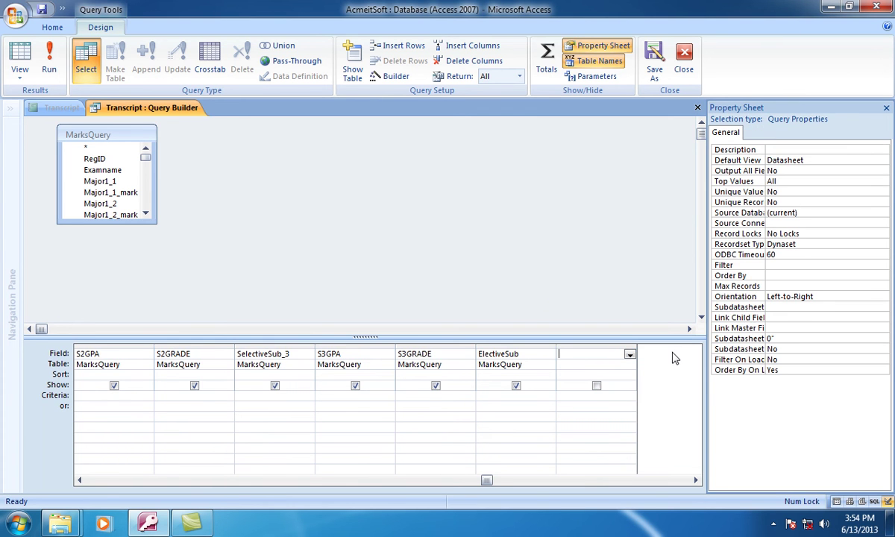
pyautogui.click(622, 346)
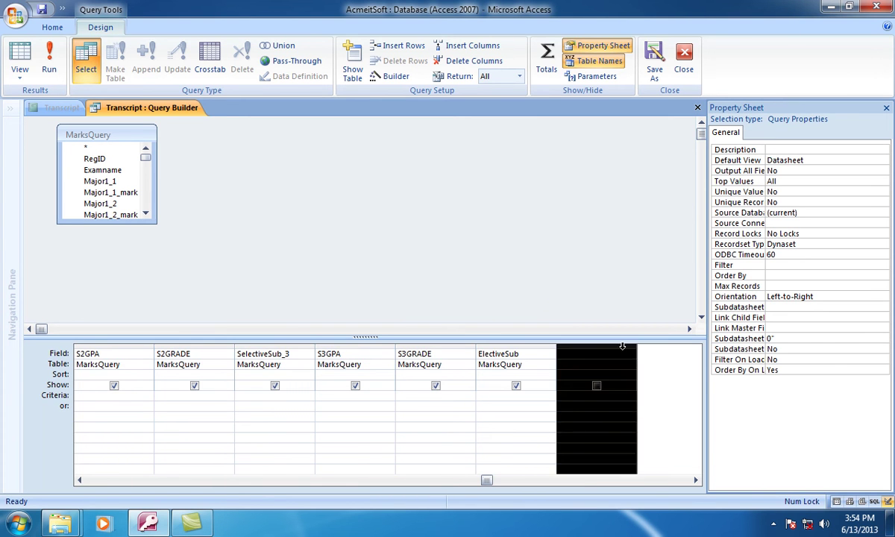
pyautogui.click(493, 46)
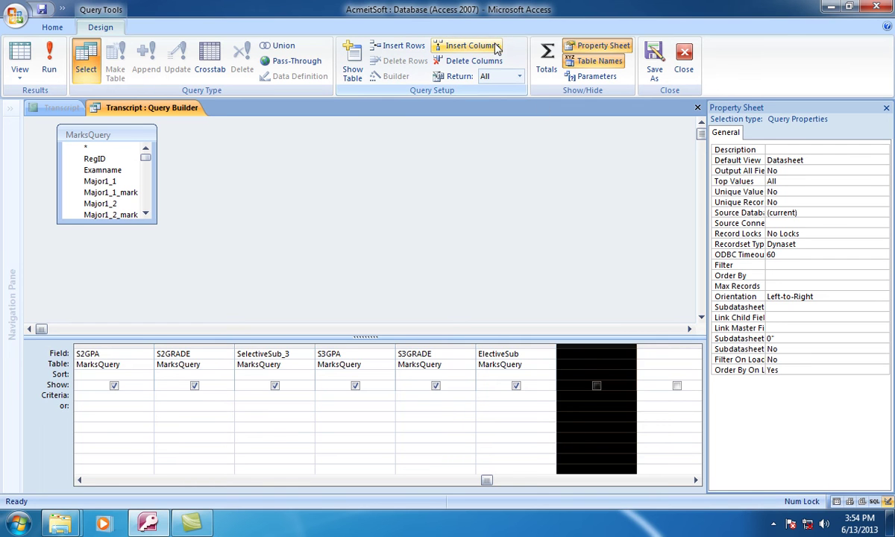
# Add the ElecGPA and ElecGRADE fields to the two query columns following ElectiveSub.
pyautogui.click(594, 355)
pyautogui.click(630, 356)
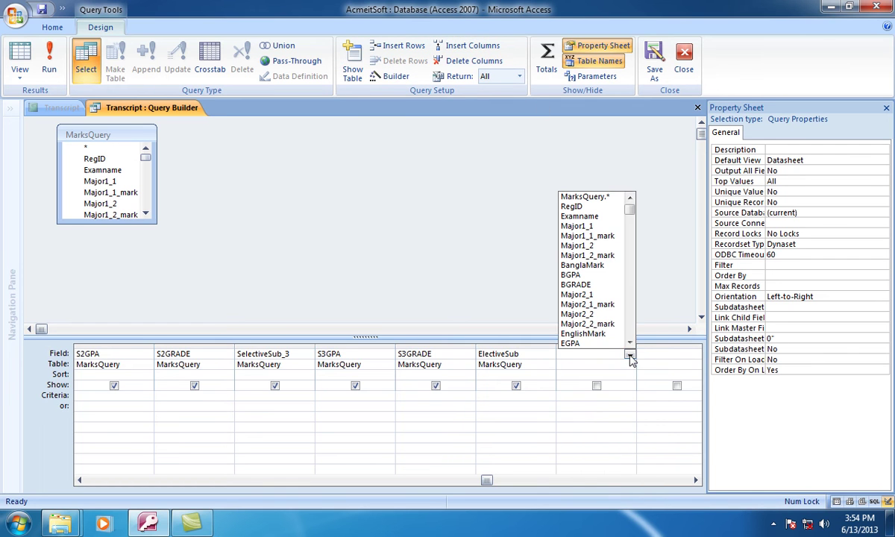
pyautogui.moveTo(630, 216); pyautogui.dragTo(630, 347)
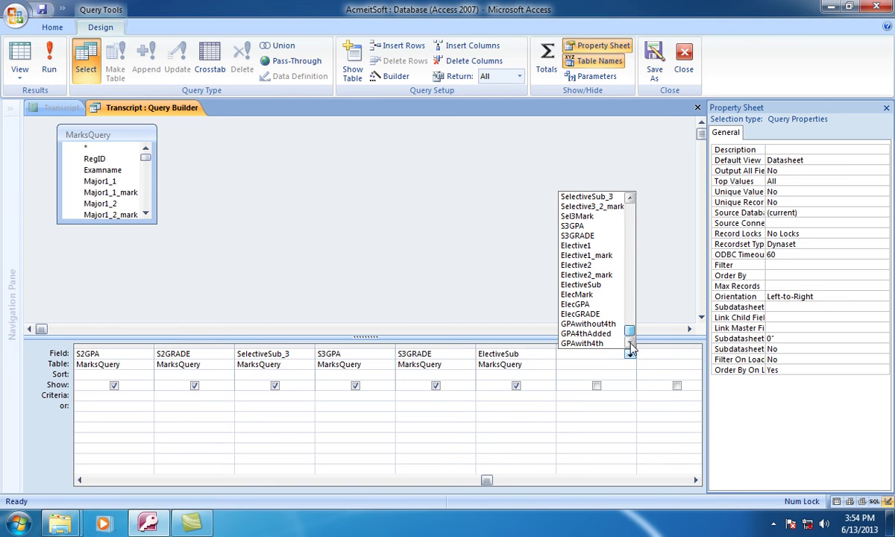
pyautogui.click(589, 305)
pyautogui.click(651, 358)
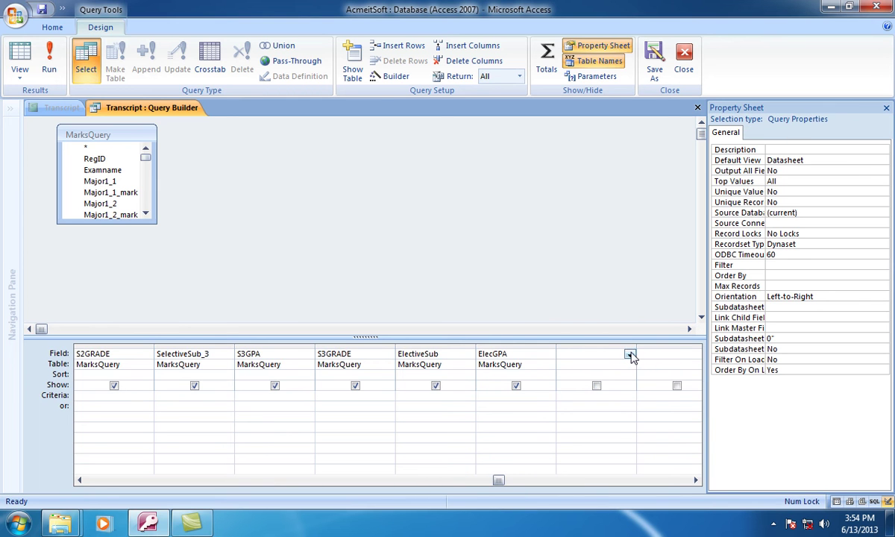
pyautogui.click(630, 355)
pyautogui.moveTo(631, 207); pyautogui.dragTo(629, 332)
pyautogui.click(586, 314)
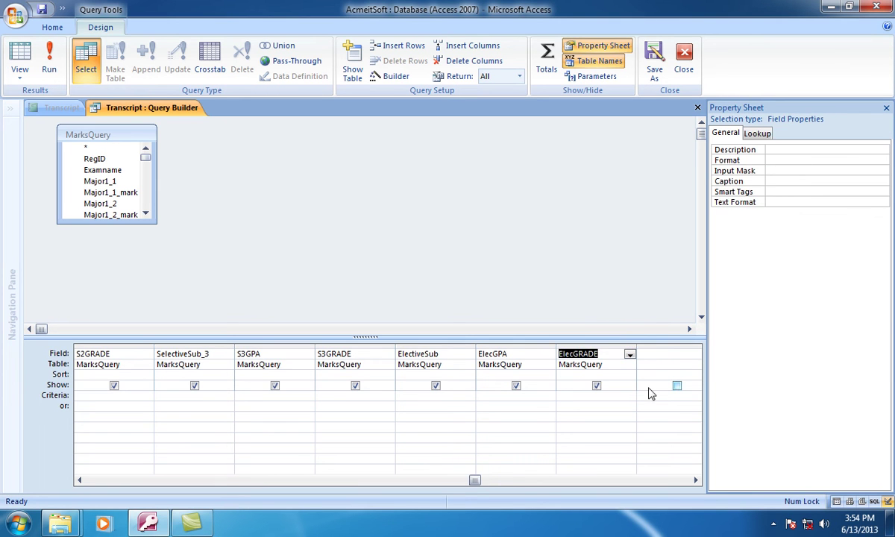
# Add the GPA4thAdded and GPAwithout4th fields to the two query columns following ElecGRADE.
pyautogui.click(659, 355)
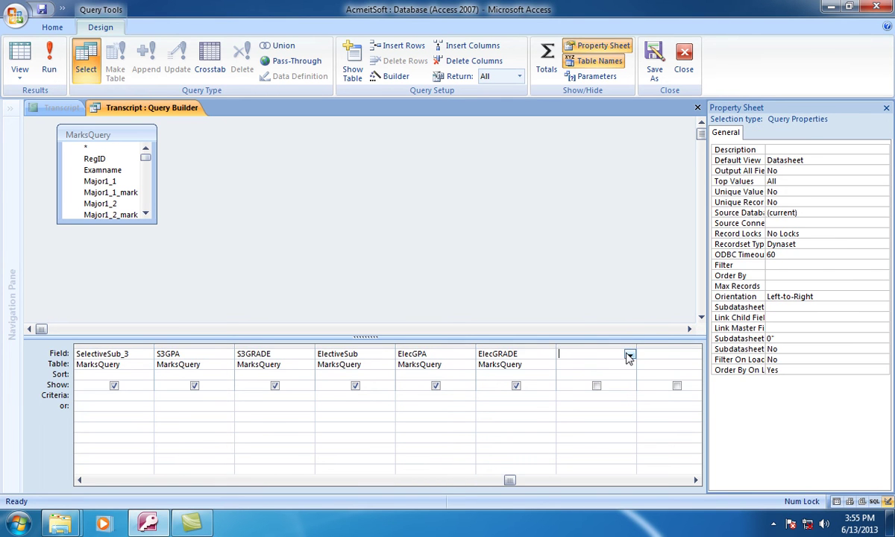
pyautogui.click(630, 355)
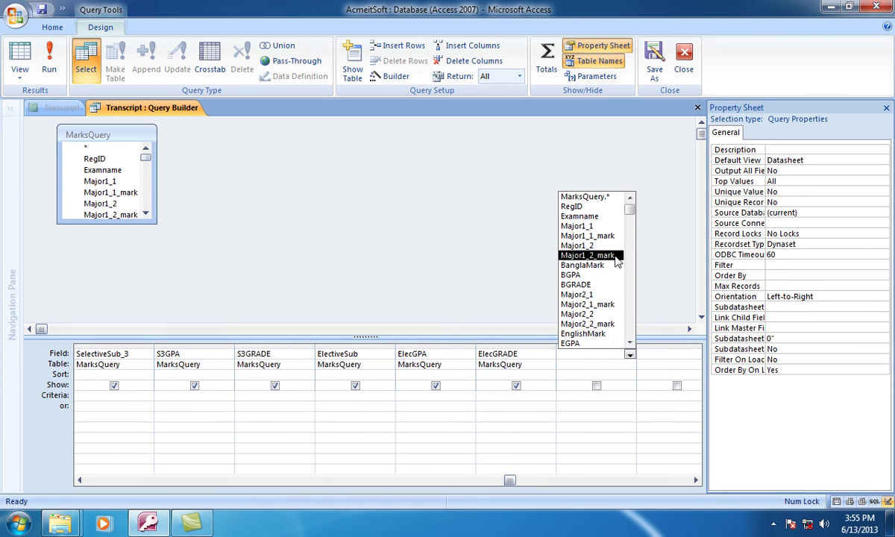
pyautogui.moveTo(630, 211); pyautogui.dragTo(628, 345)
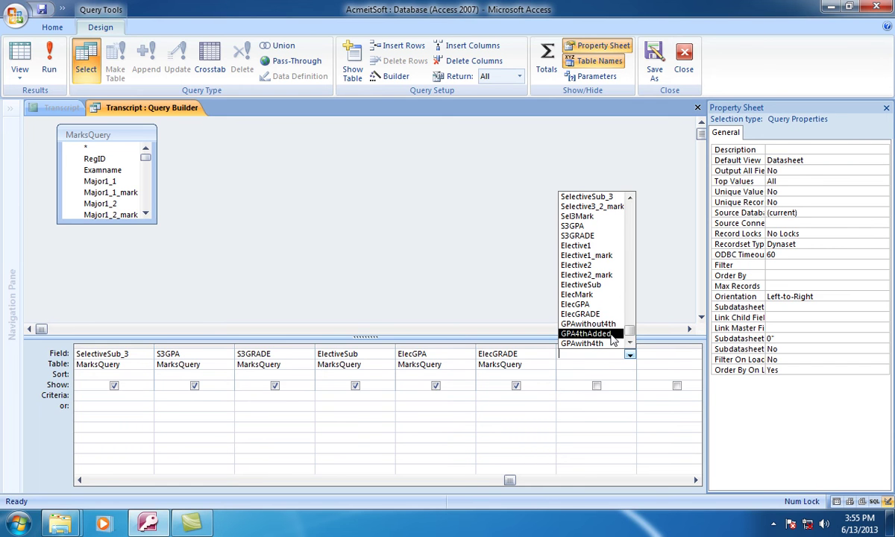
pyautogui.click(610, 335)
pyautogui.click(652, 355)
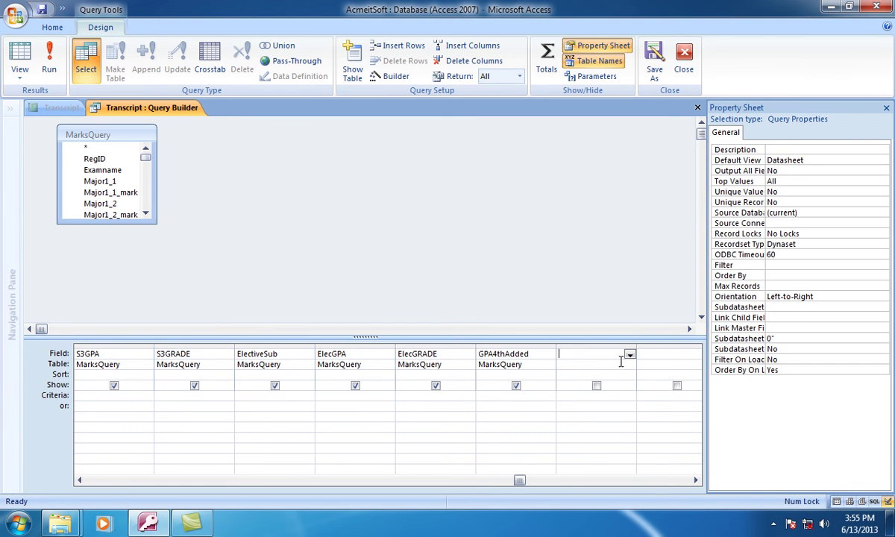
pyautogui.click(630, 355)
pyautogui.moveTo(630, 200); pyautogui.dragTo(632, 344)
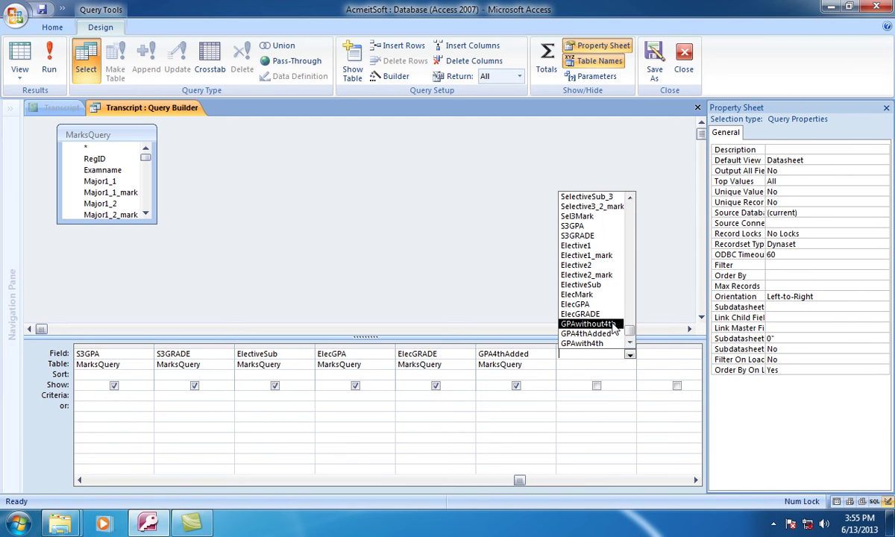
pyautogui.click(613, 329)
# Add the GPAwith4th field to the query column following GPAwithout4th and close the query builder, keeping the changes.
pyautogui.click(643, 355)
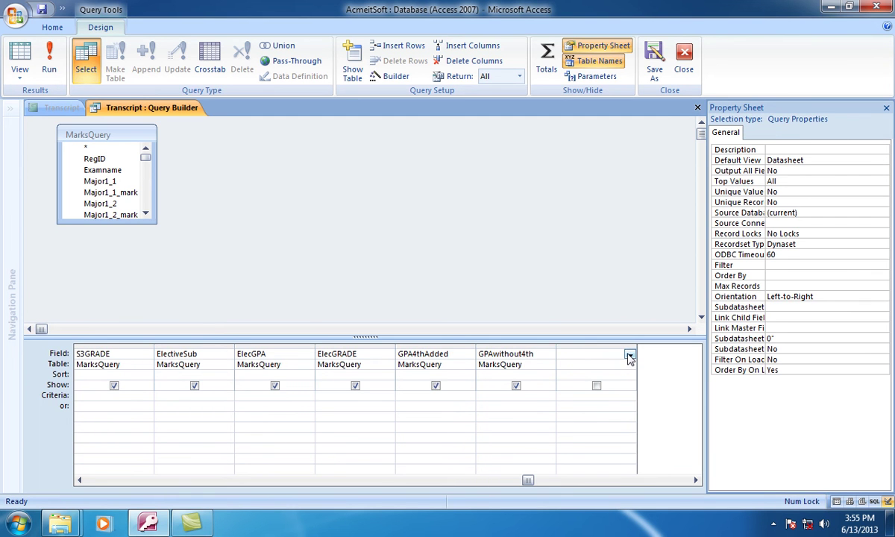
pyautogui.click(629, 356)
pyautogui.moveTo(630, 216); pyautogui.dragTo(627, 349)
pyautogui.click(608, 343)
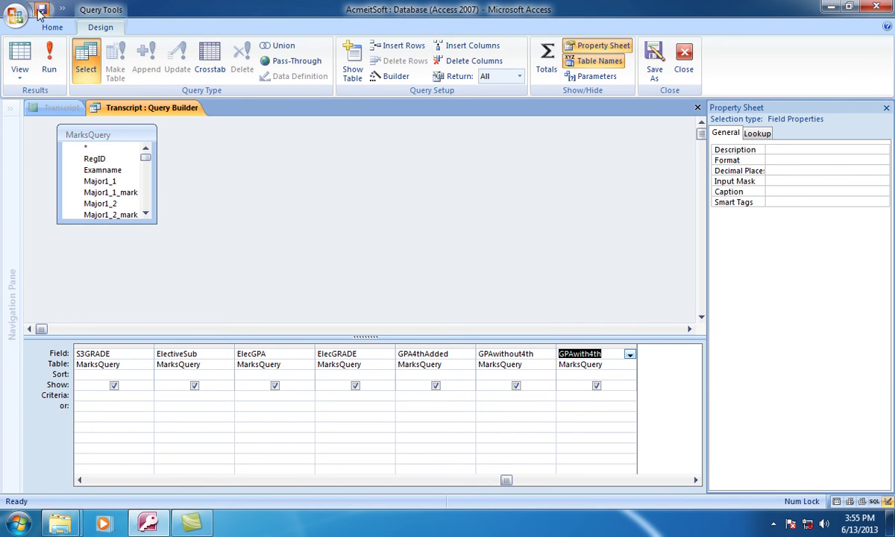
pyautogui.click(683, 60)
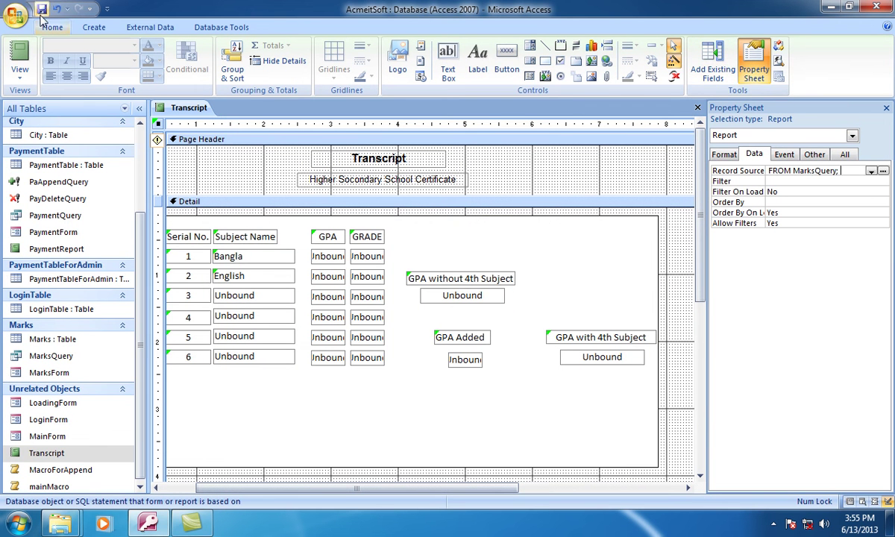
# Bind the Bangla row's GPA text box to BGPA and its grade text box to BGRADE.
pyautogui.click(261, 301)
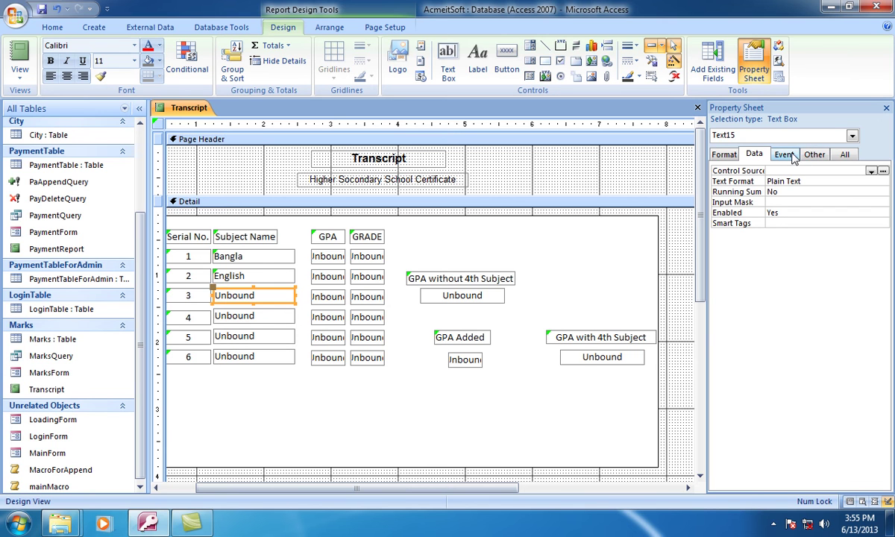
pyautogui.click(871, 171)
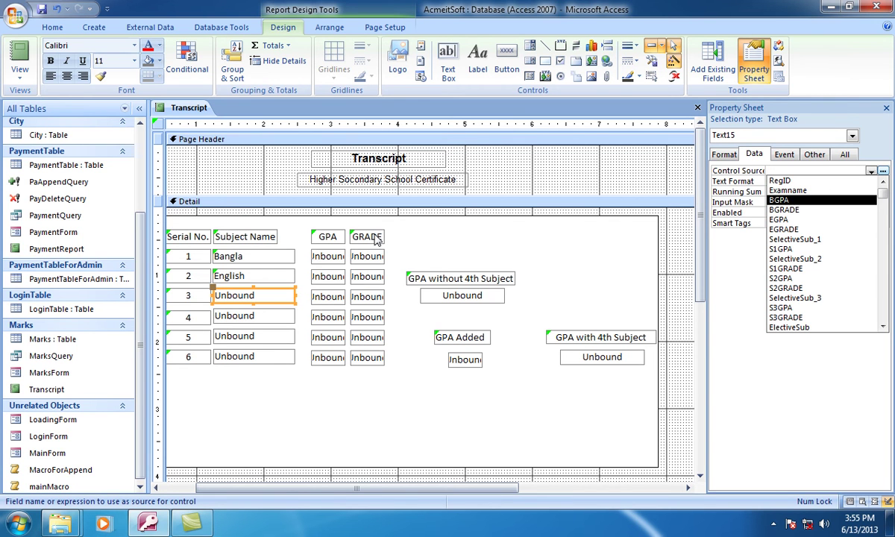
pyautogui.click(328, 257)
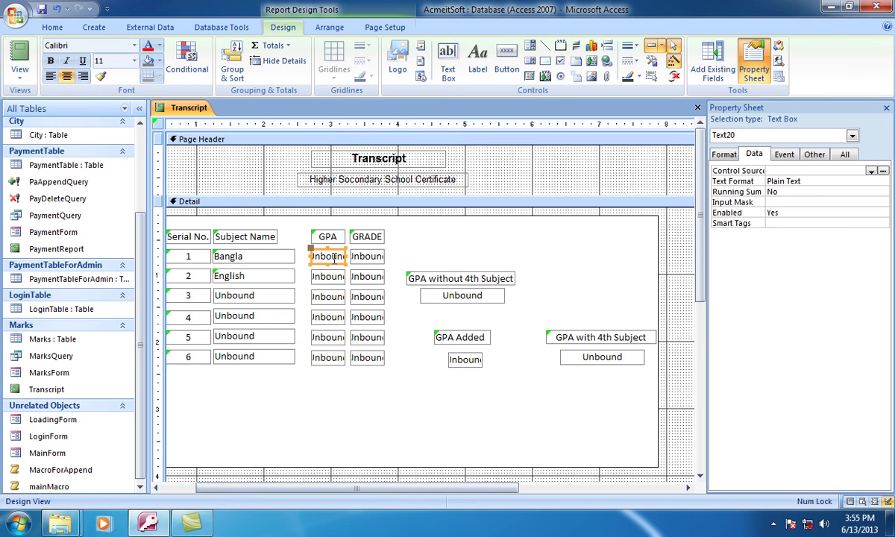
pyautogui.click(871, 171)
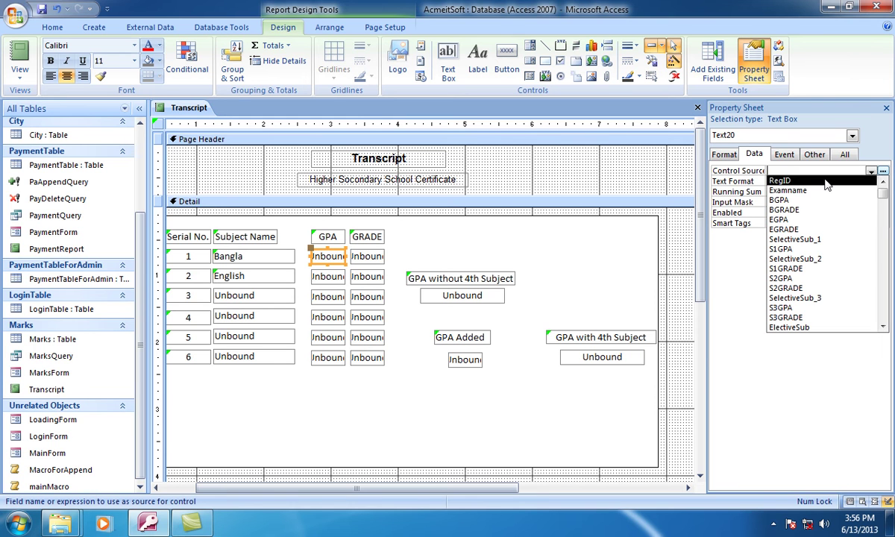
pyautogui.click(798, 200)
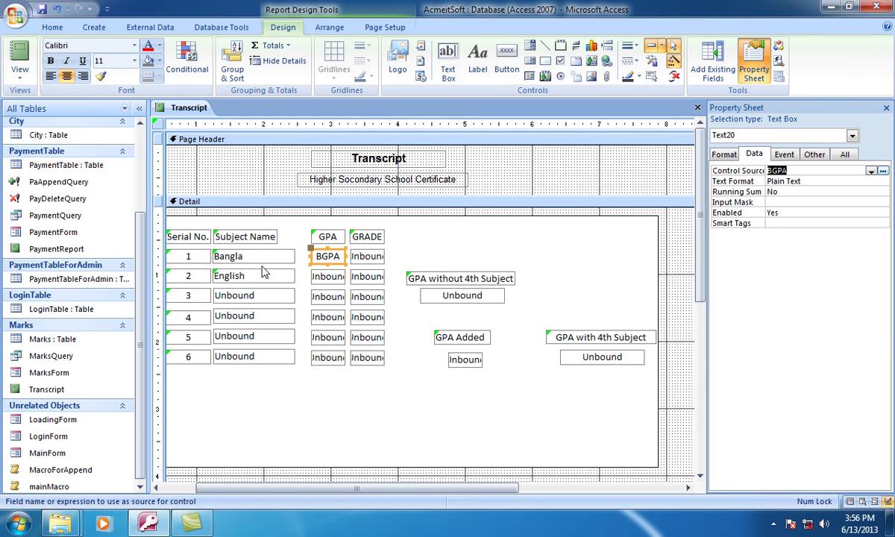
pyautogui.click(356, 255)
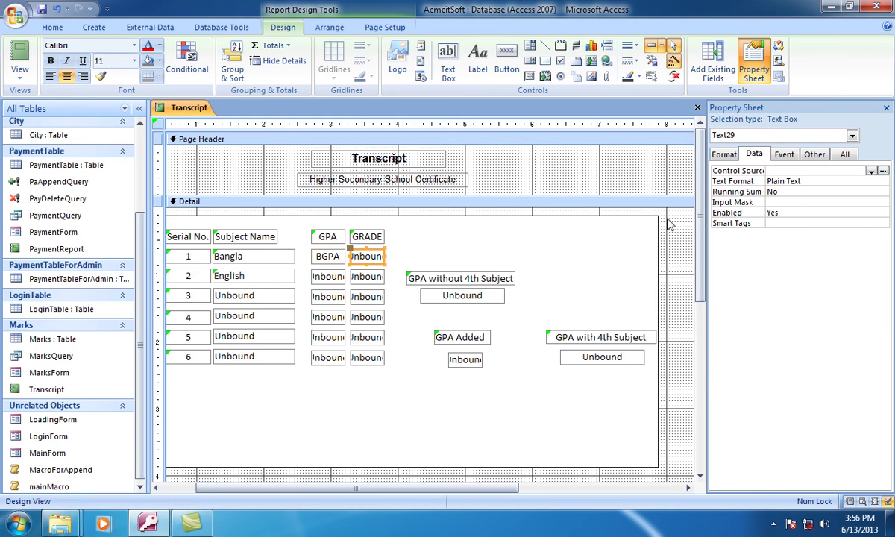
pyautogui.click(871, 171)
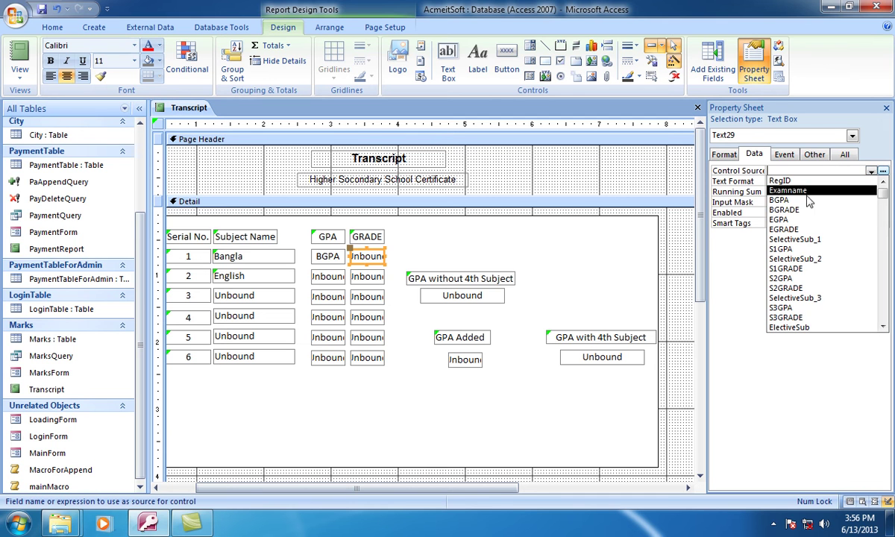
pyautogui.click(783, 212)
# Bind the English row's GPA text box to EGPA and its grade text box to EGRADE.
pyautogui.click(319, 279)
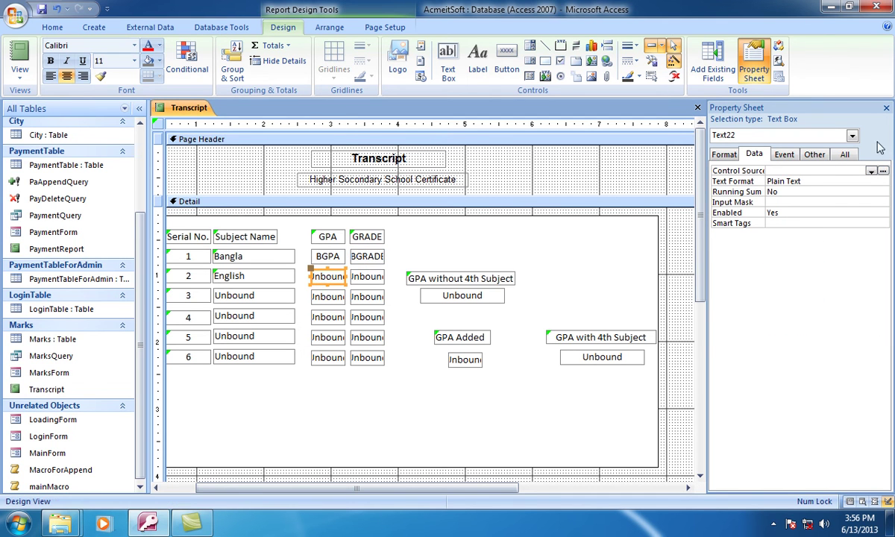
pyautogui.click(871, 171)
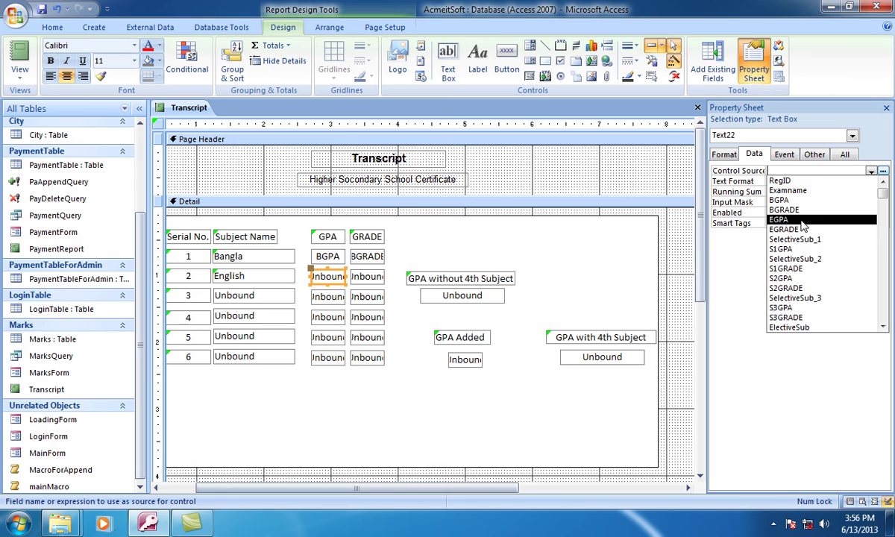
pyautogui.click(803, 222)
pyautogui.click(372, 276)
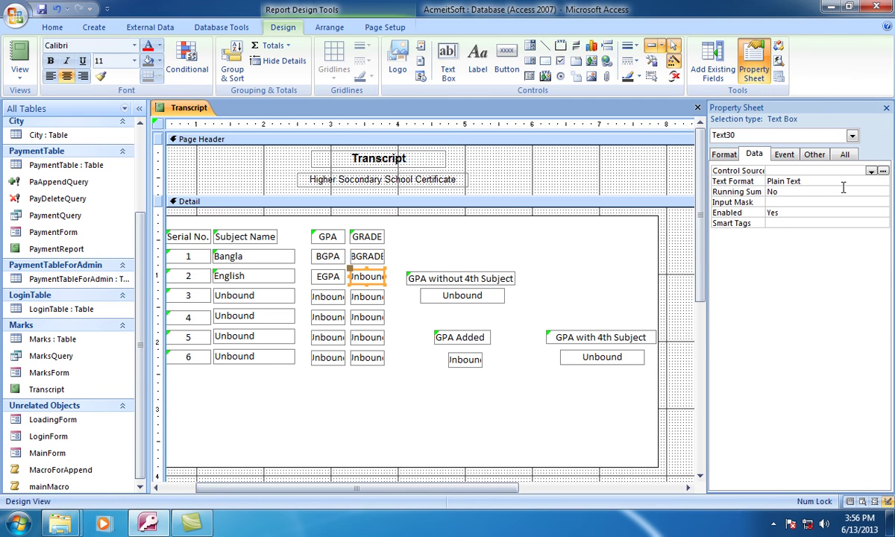
pyautogui.click(871, 171)
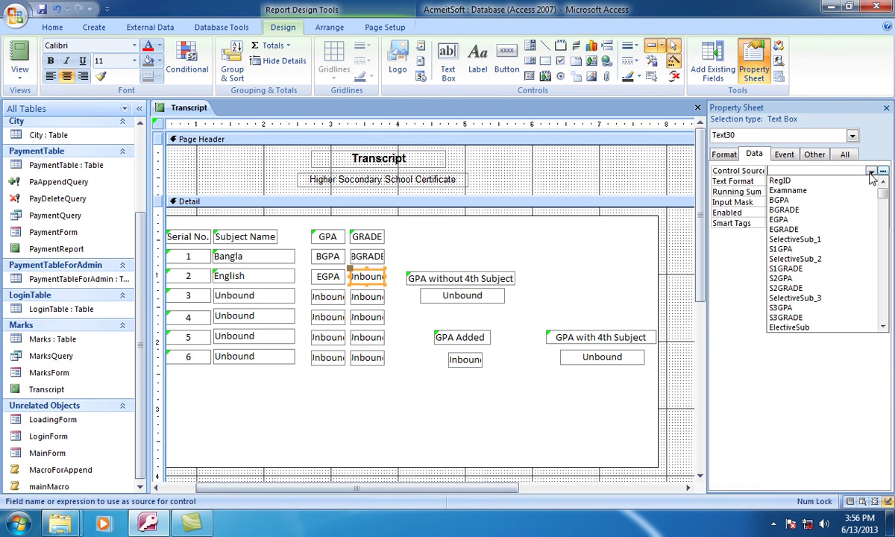
pyautogui.click(818, 224)
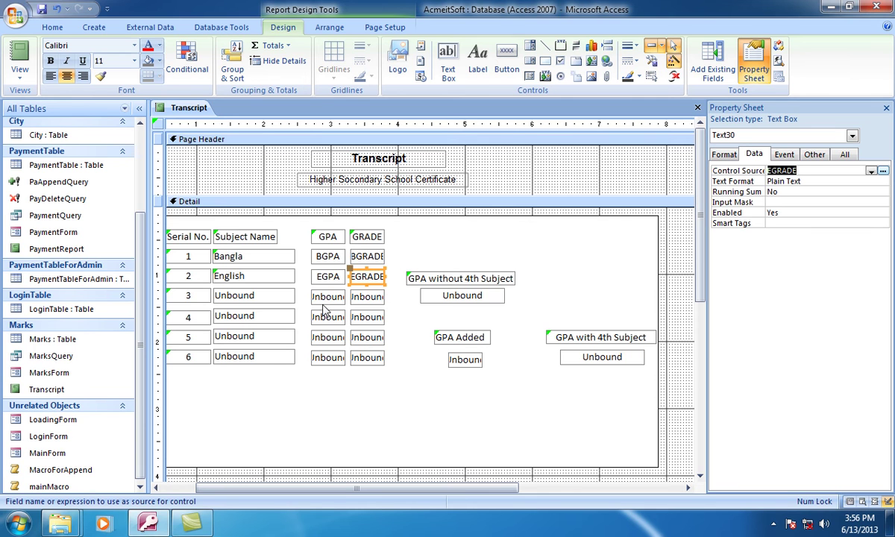
# Set the control source of the subject name text box in row 3 to SelectiveSub_1.
pyautogui.click(290, 298)
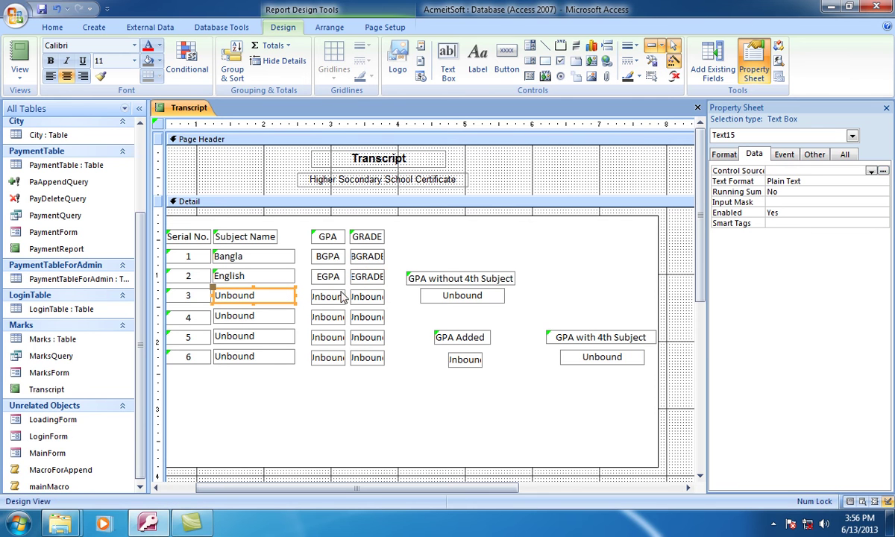
pyautogui.click(871, 171)
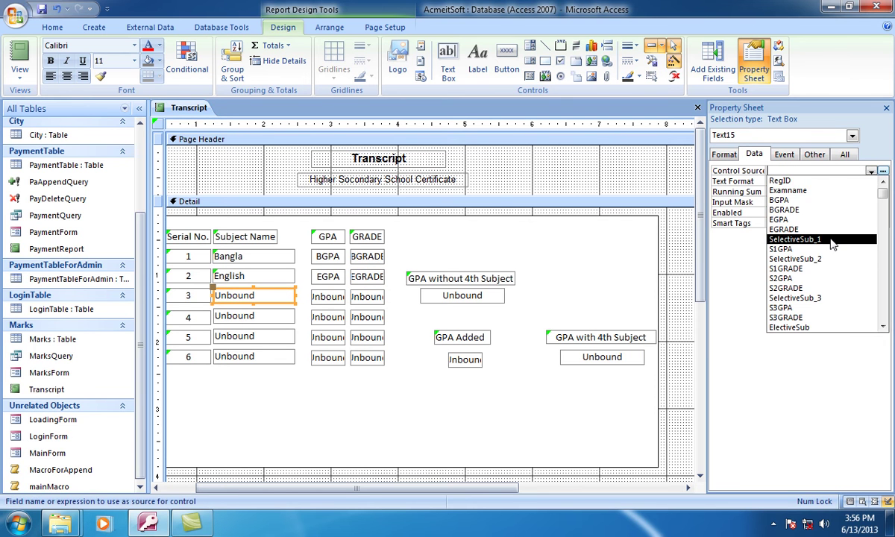
pyautogui.click(795, 239)
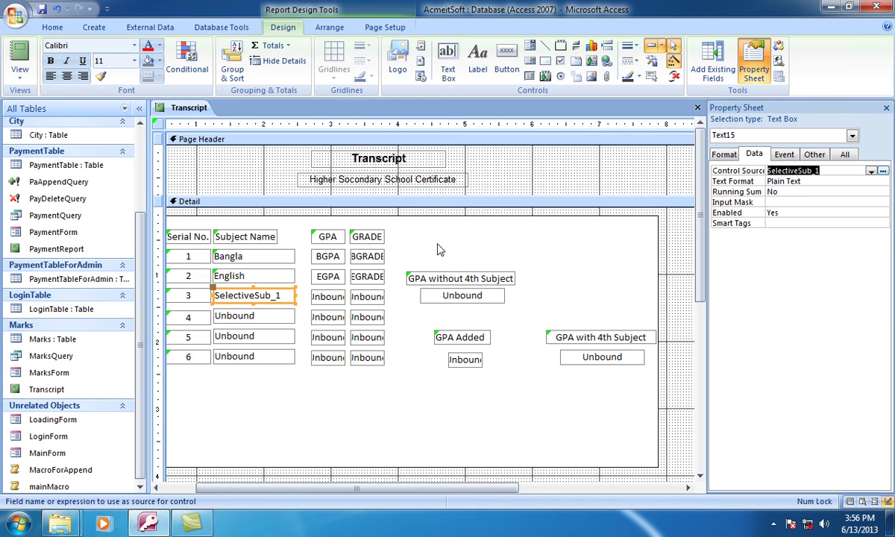
# Bind row 3's GPA text box to S1GPA and its grade text box to S1GRADE.
pyautogui.click(328, 296)
pyautogui.click(871, 171)
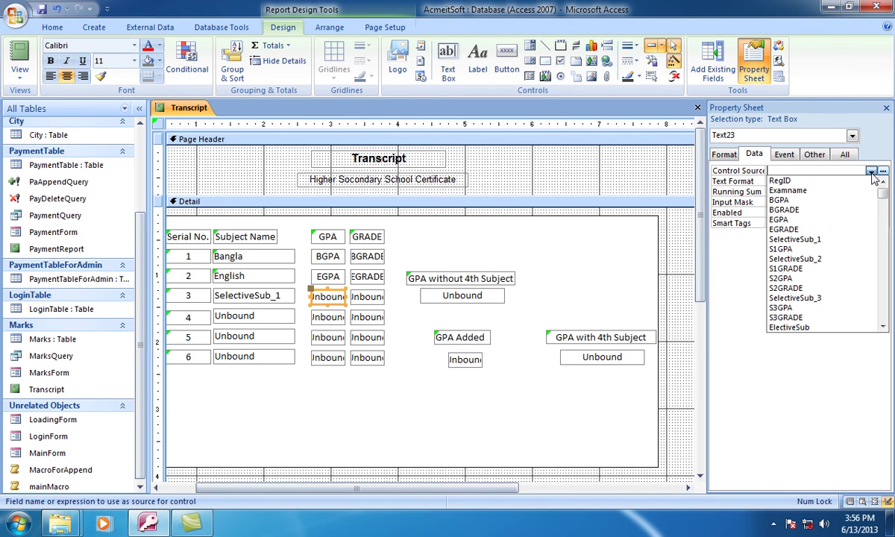
pyautogui.click(822, 251)
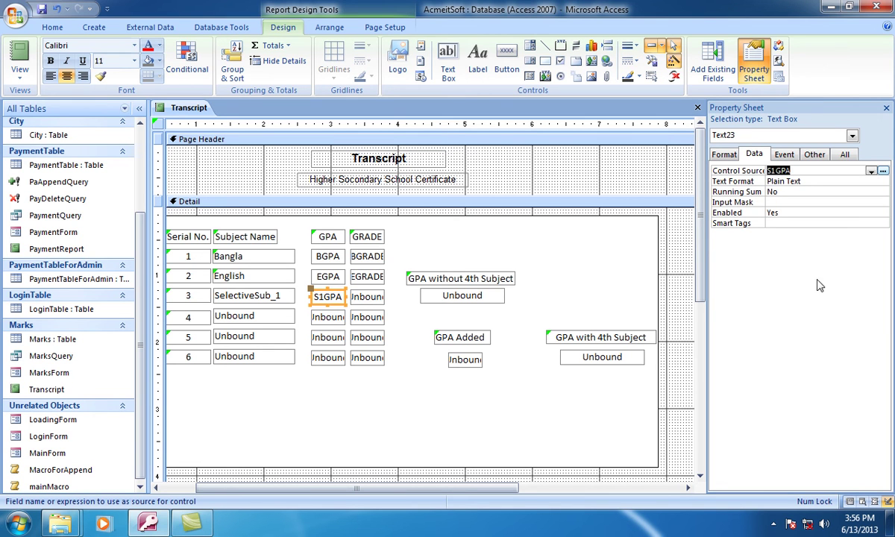
pyautogui.click(363, 296)
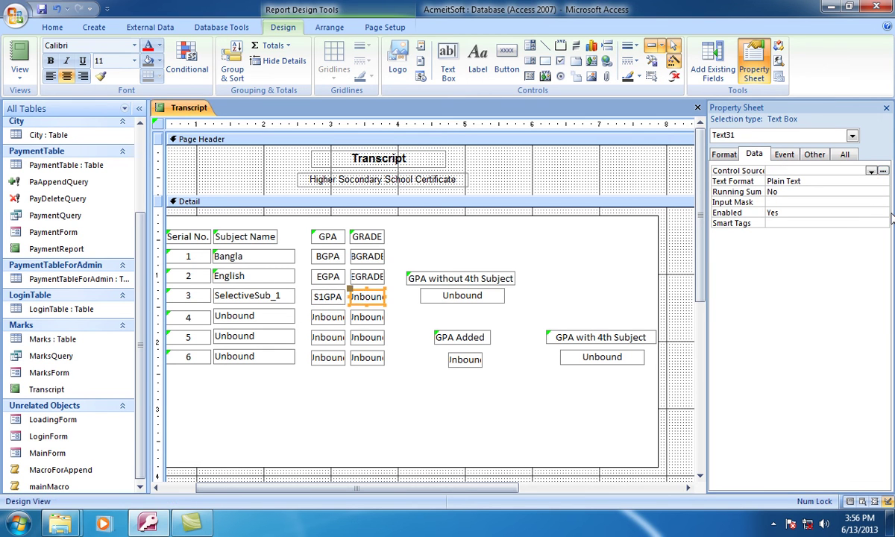
pyautogui.click(870, 172)
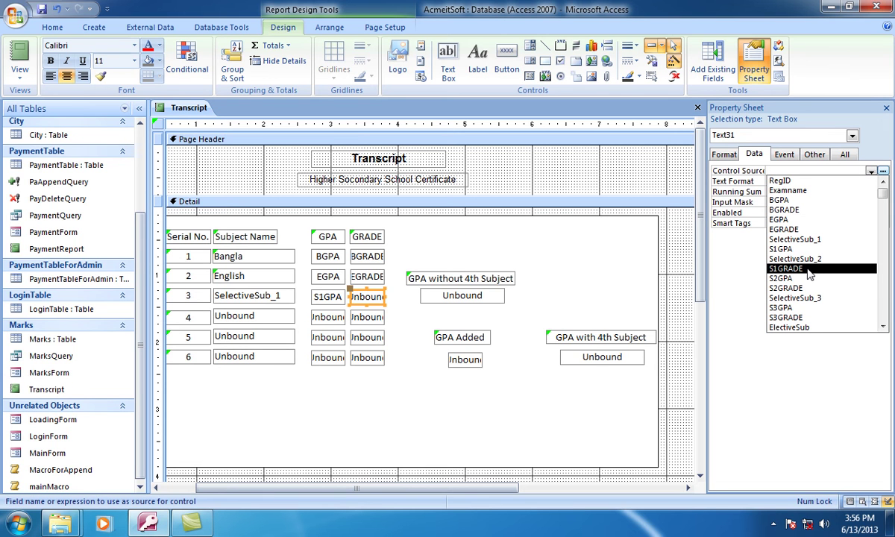
pyautogui.click(809, 268)
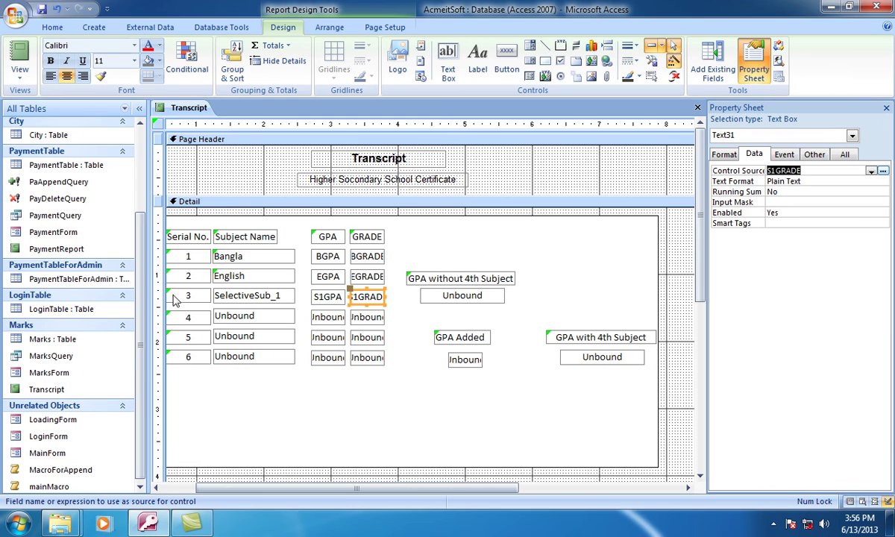
# Set the control source of the subject name text box in row 4 to SelectiveSub_2.
pyautogui.click(231, 317)
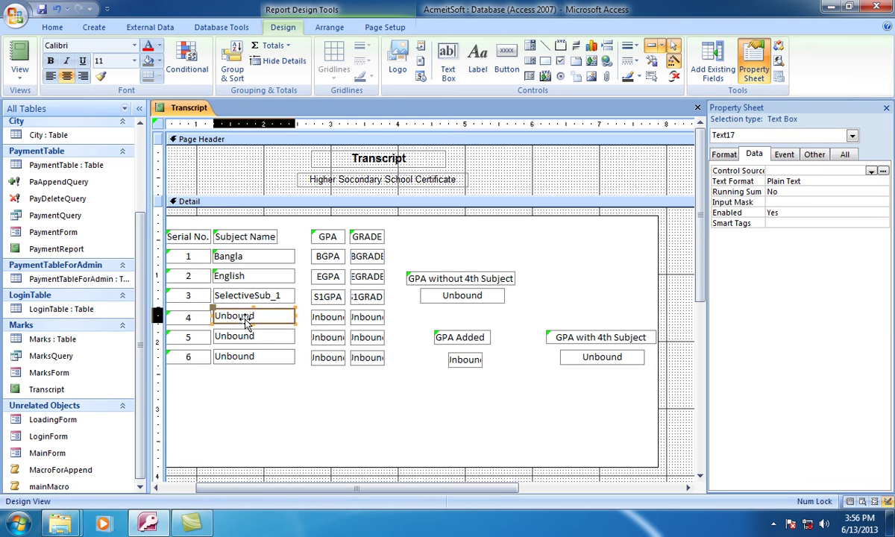
pyautogui.click(871, 171)
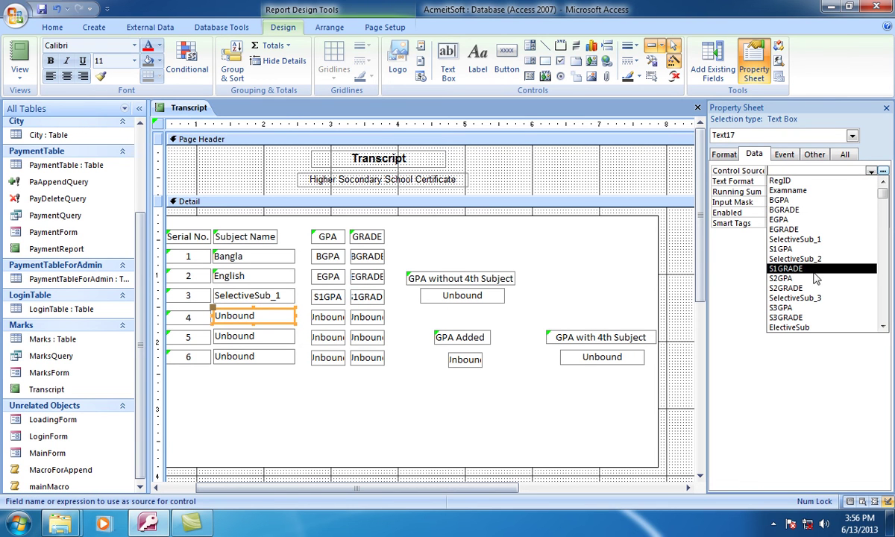
pyautogui.click(818, 259)
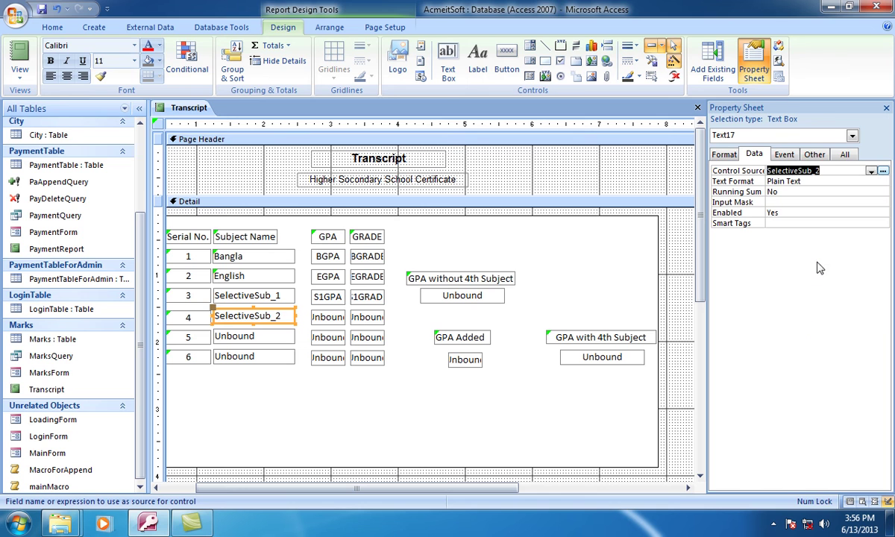
# Bind row 4's GPA text box to S2GPA and its grade text box to S2GRADE.
pyautogui.click(325, 321)
pyautogui.click(870, 173)
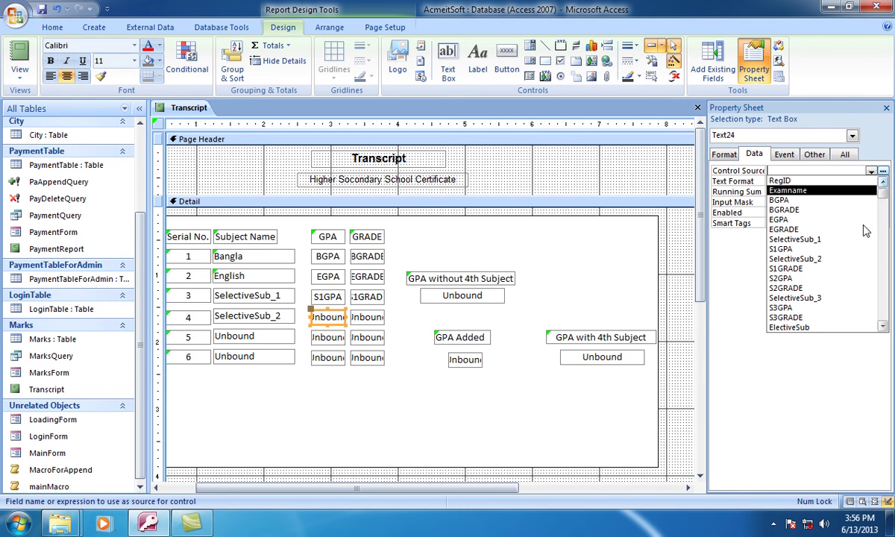
pyautogui.click(799, 282)
pyautogui.click(364, 315)
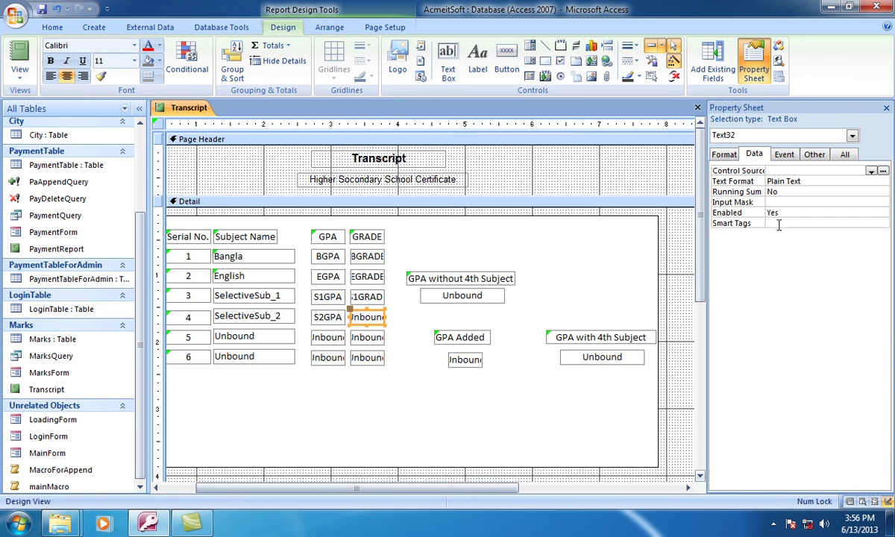
pyautogui.click(870, 171)
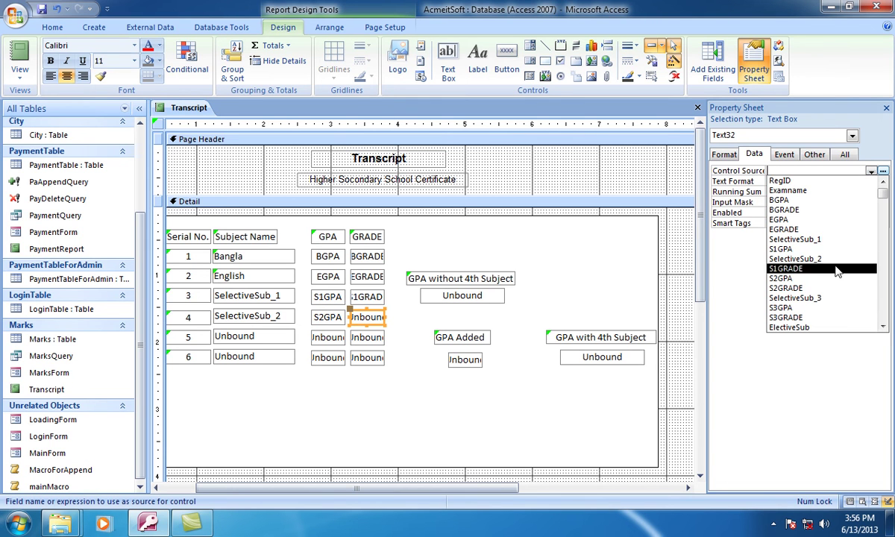
pyautogui.click(787, 297)
# Set the control source of the subject name text box in row 5 to SelectiveSub_3.
pyautogui.click(239, 337)
pyautogui.click(870, 171)
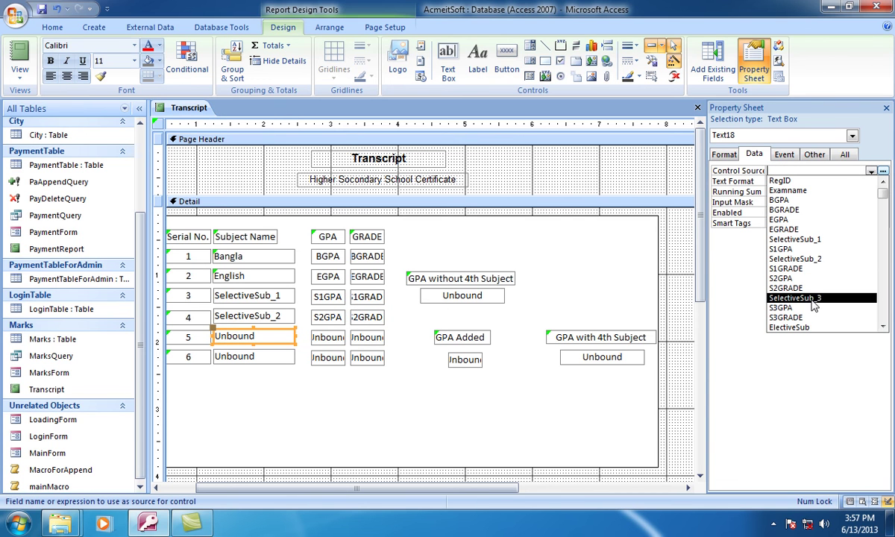
pyautogui.click(812, 300)
# Bind row 5's GPA text box to S3GPA and its grade text box to S3GRADE.
pyautogui.click(327, 337)
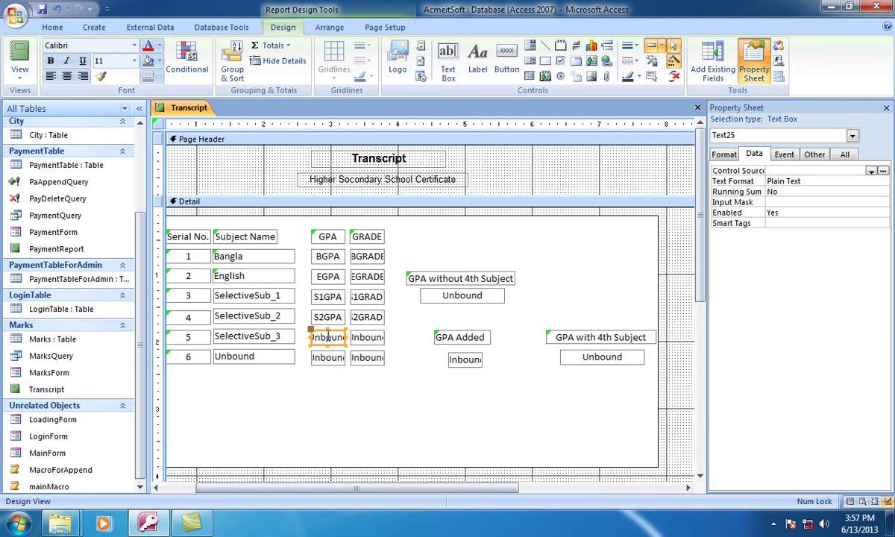
pyautogui.click(870, 171)
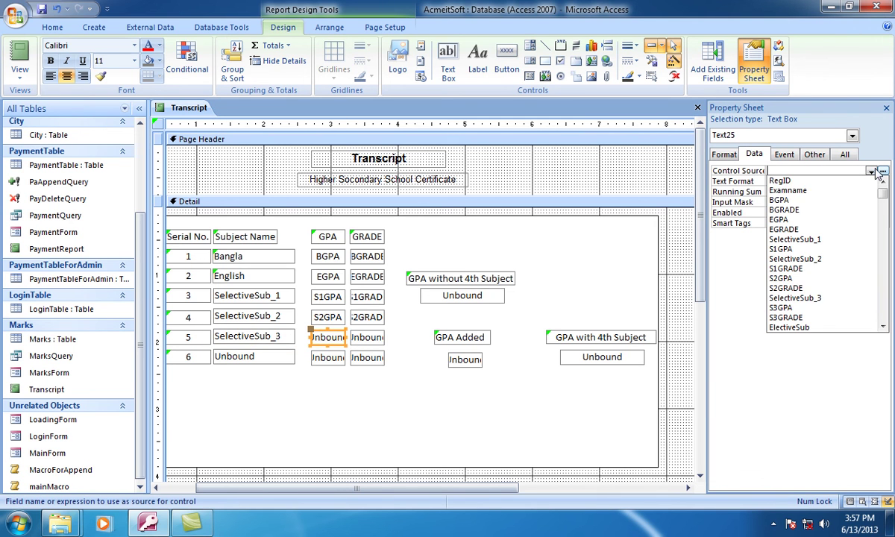
pyautogui.click(794, 310)
pyautogui.click(354, 334)
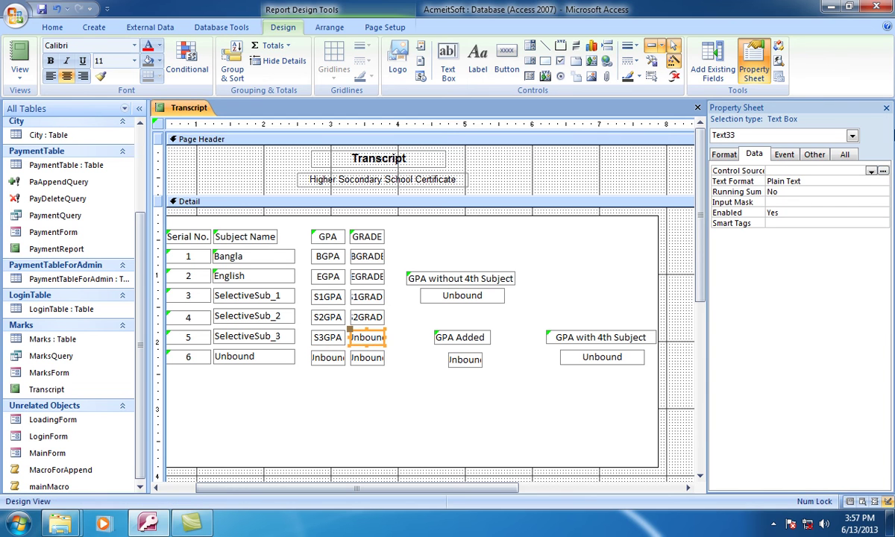
pyautogui.click(870, 171)
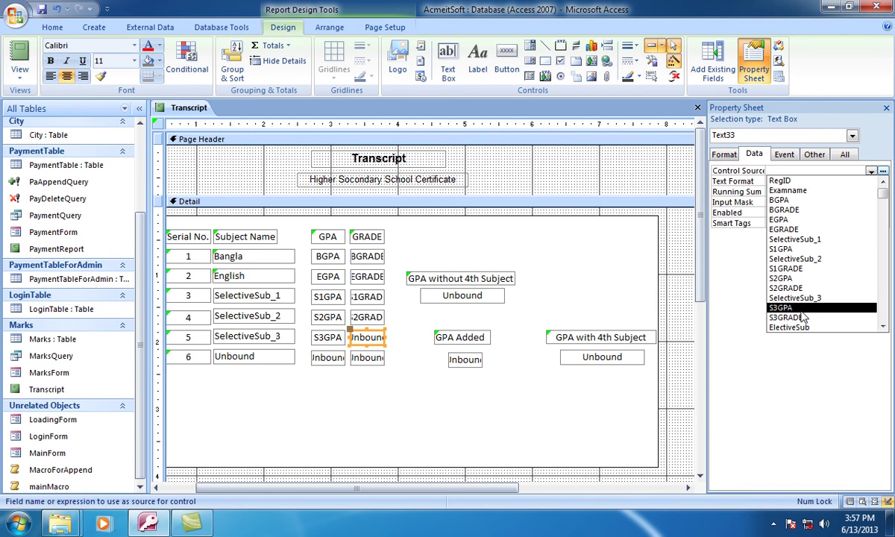
pyautogui.click(754, 298)
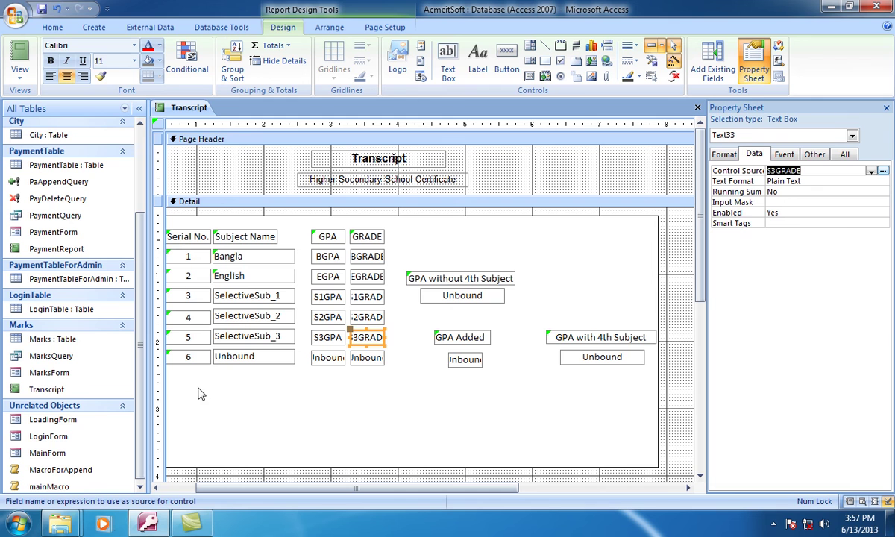
# Set the control source of the subject name text box in row 6 to ElectiveSub.
pyautogui.click(235, 357)
pyautogui.click(817, 170)
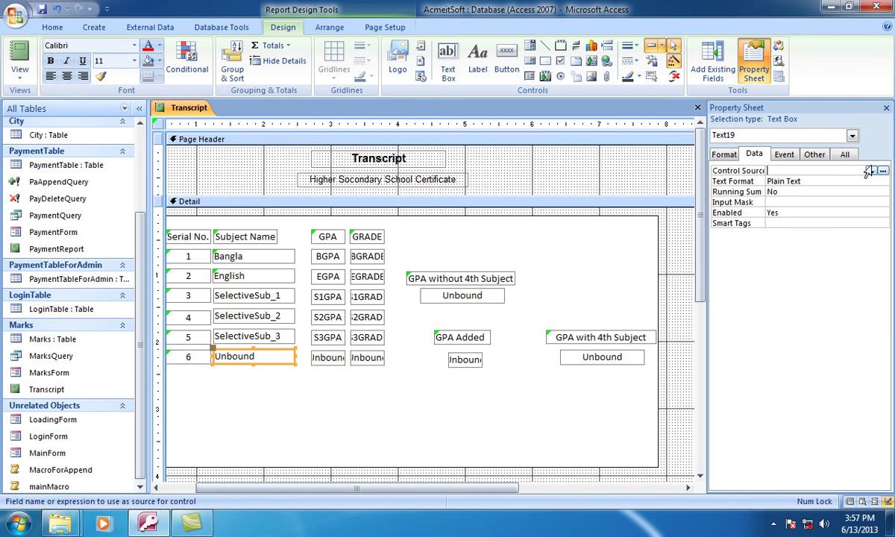
pyautogui.click(874, 172)
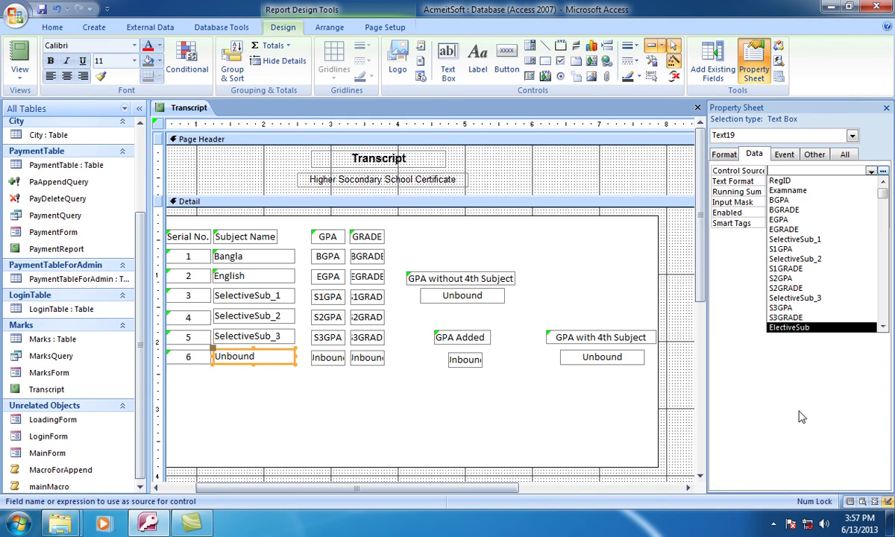
pyautogui.click(806, 332)
# Bind row 6's GPA text box to ElecGPA and its grade text box to ElecGRADE.
pyautogui.click(315, 354)
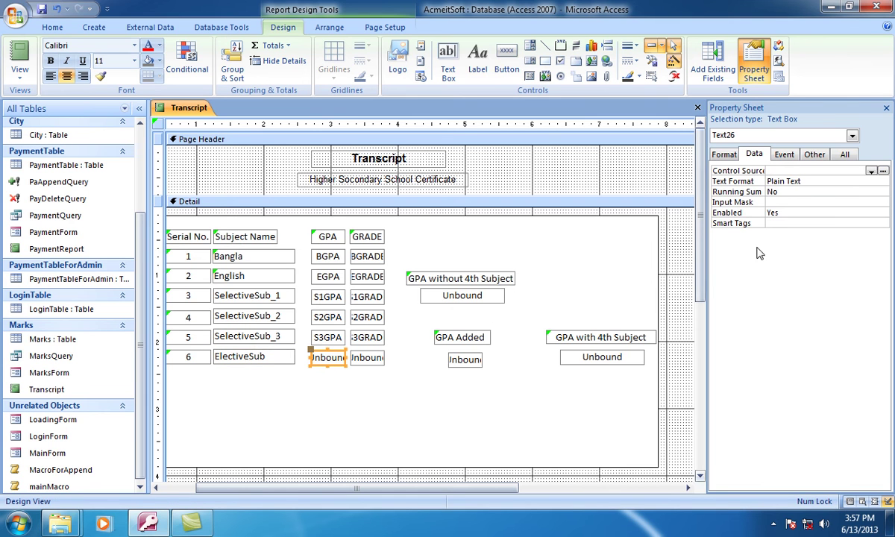
pyautogui.click(874, 171)
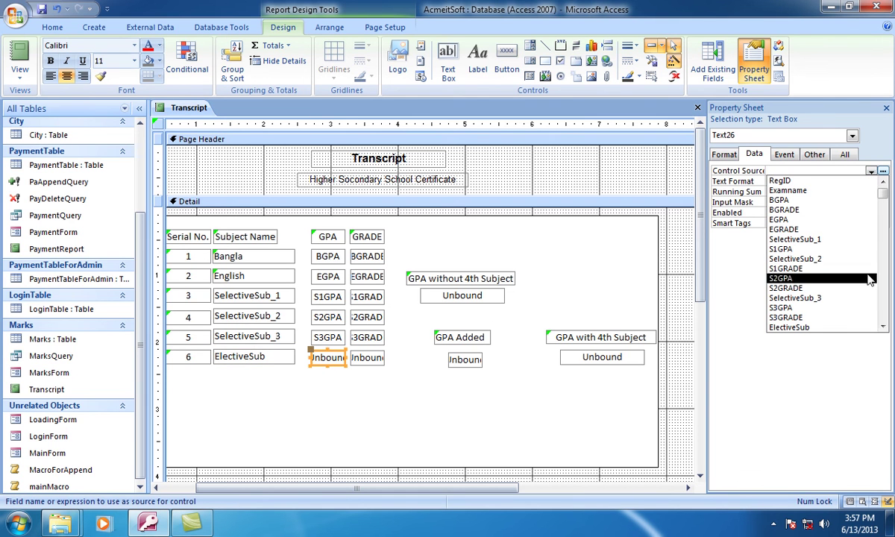
pyautogui.scroll(-3, 880, 332)
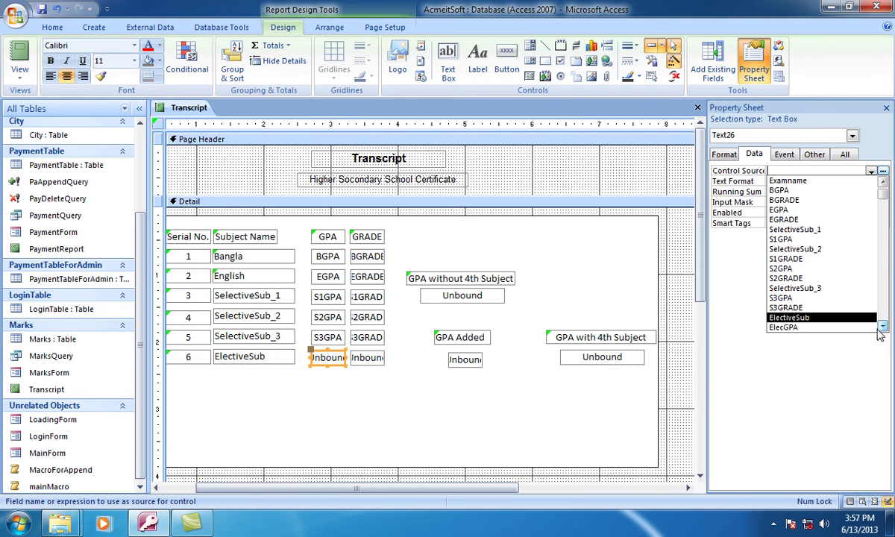
pyautogui.click(818, 309)
pyautogui.click(354, 361)
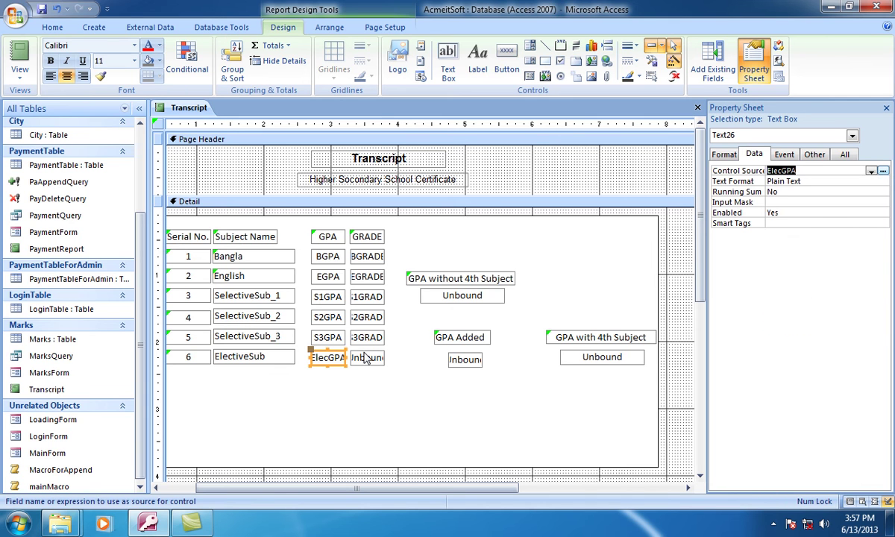
pyautogui.click(874, 170)
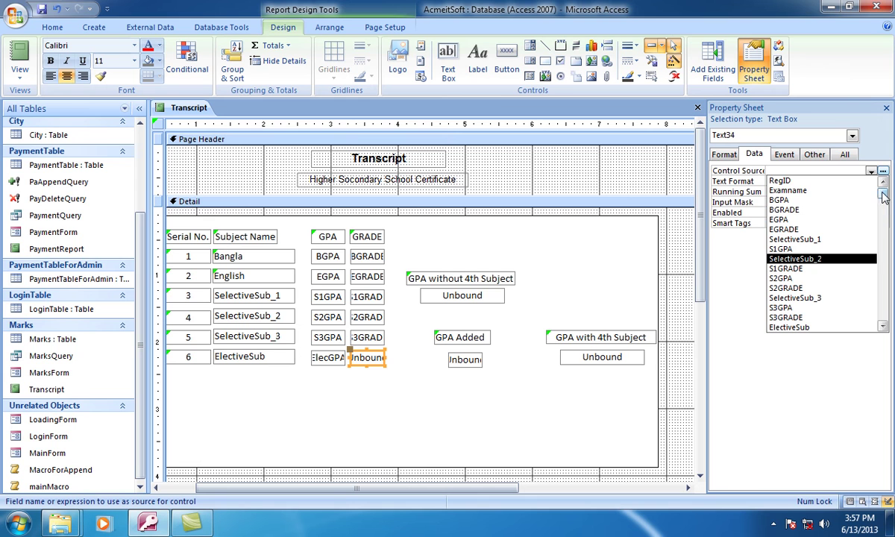
pyautogui.scroll(-2, 824, 223)
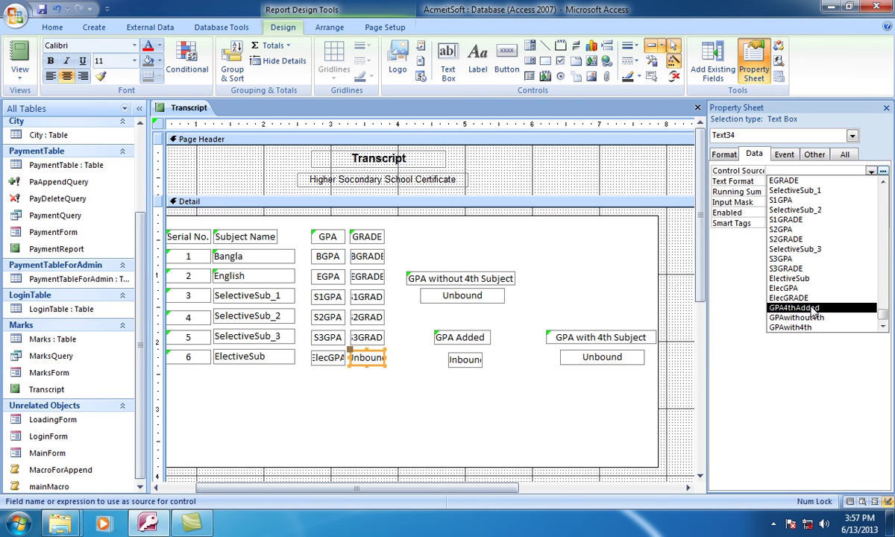
pyautogui.click(791, 298)
# Set the control source of the text box under the GPA Added label to GPA4thAdded.
pyautogui.click(460, 360)
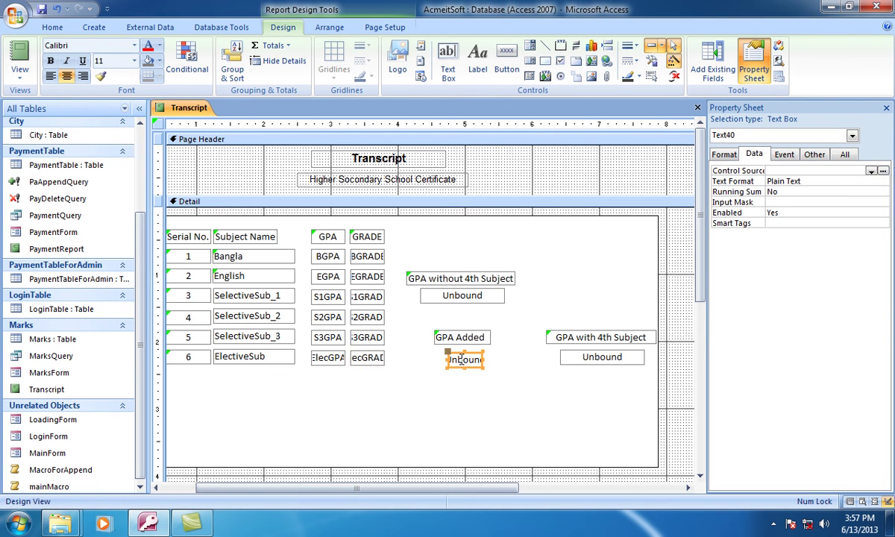
pyautogui.click(871, 171)
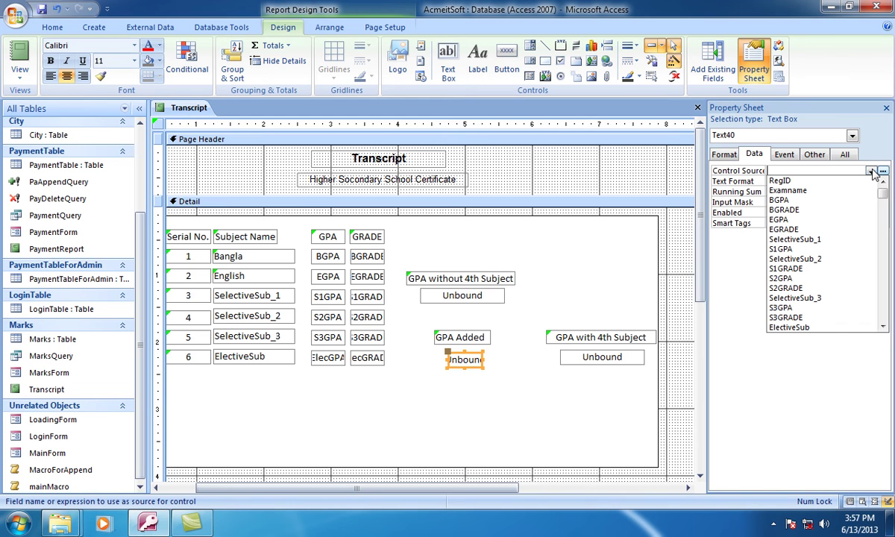
pyautogui.scroll(-2, 865, 284)
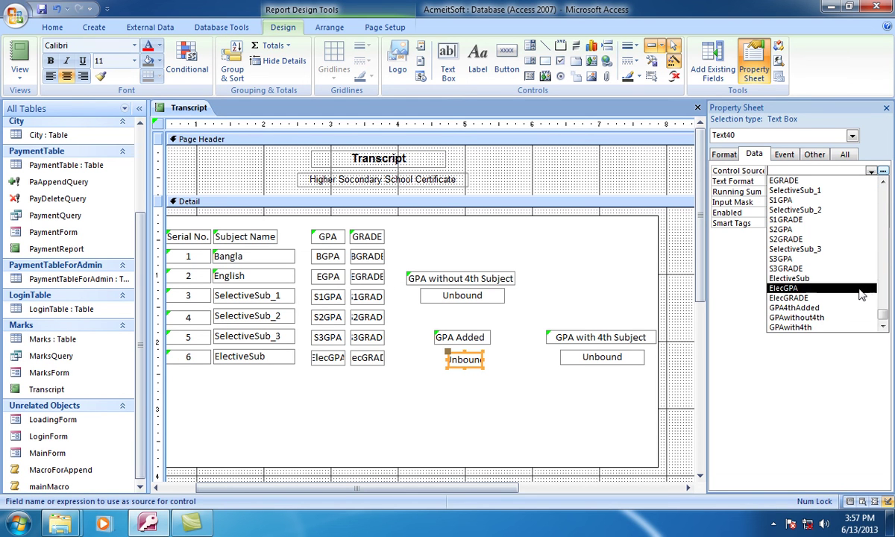
pyautogui.click(814, 312)
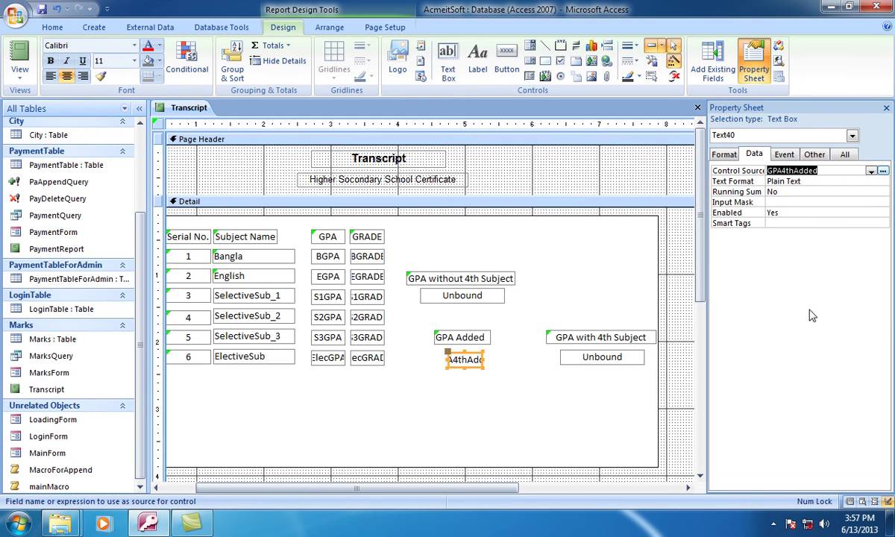
# Set the control source of the text box under the GPA without 4th Subject label to GPAwithout4th.
pyautogui.click(468, 295)
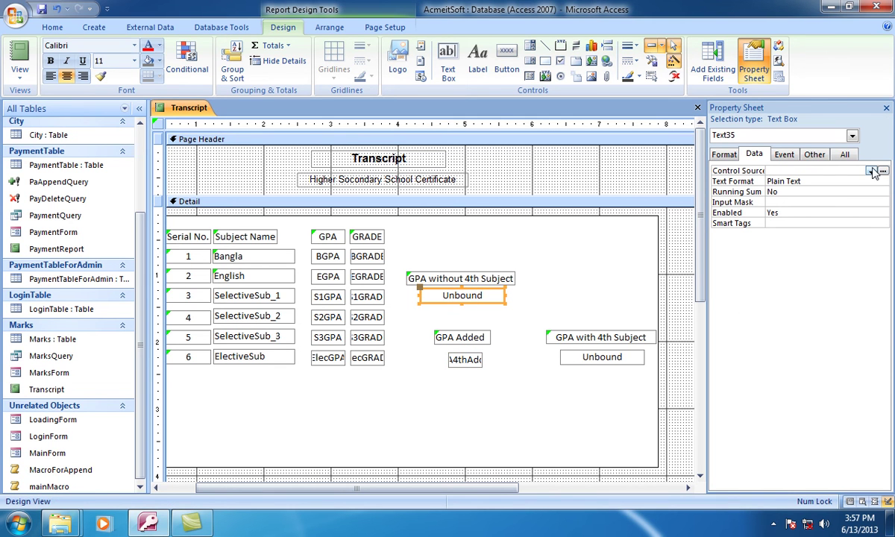
pyautogui.click(871, 171)
pyautogui.scroll(-2, 880, 301)
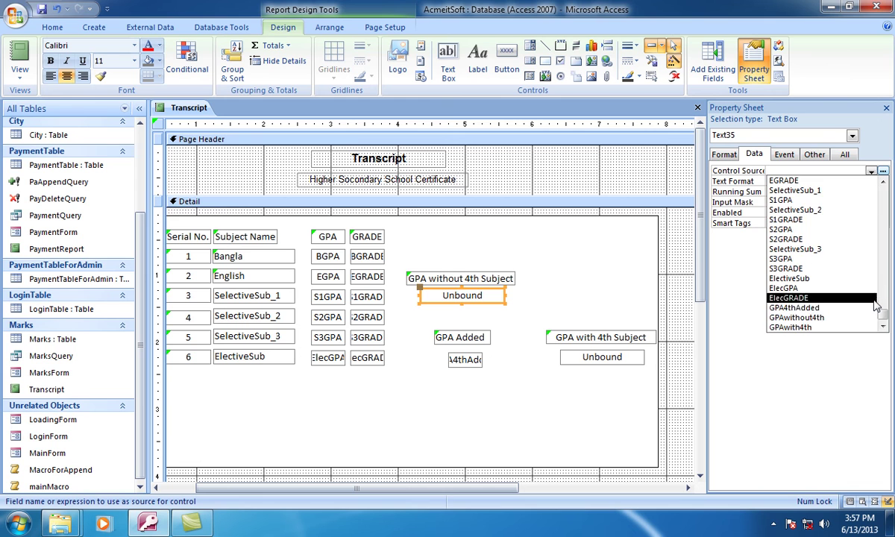
pyautogui.click(794, 319)
# Set the control source of the text box under the GPA with 4th Subject label to GPAwith4th.
pyautogui.click(601, 358)
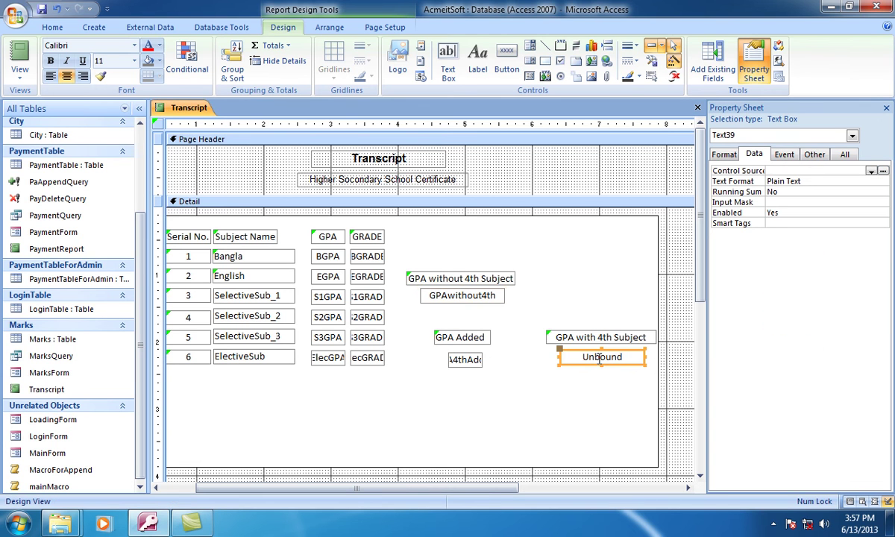
pyautogui.click(870, 171)
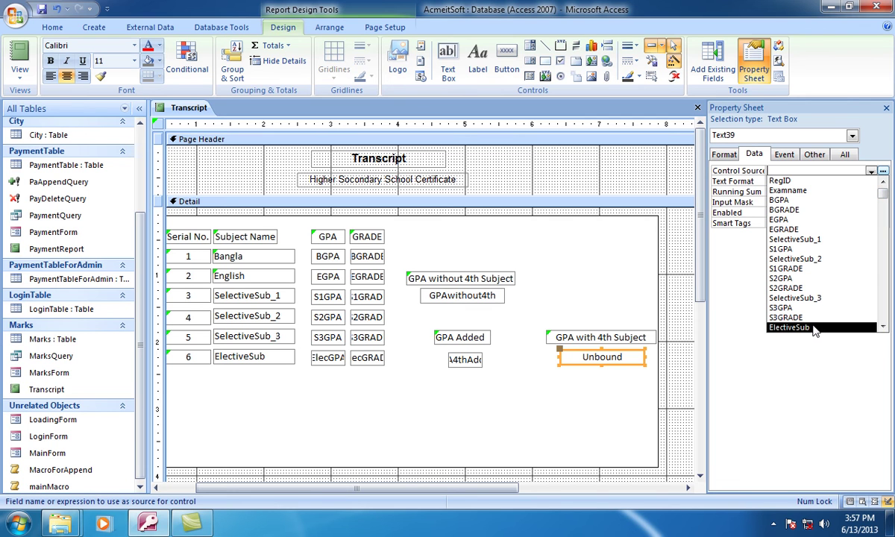
pyautogui.click(882, 327)
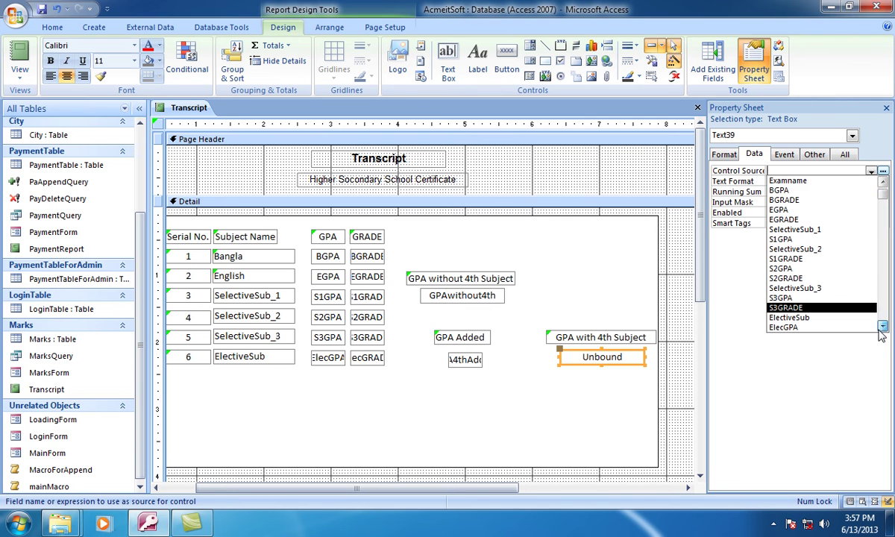
pyautogui.click(794, 327)
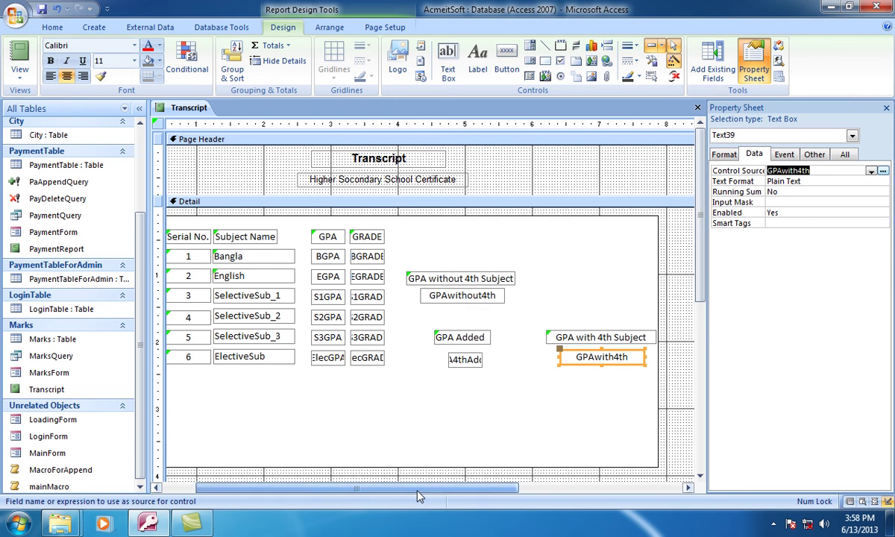
pyautogui.moveTo(415, 489); pyautogui.dragTo(310, 489)
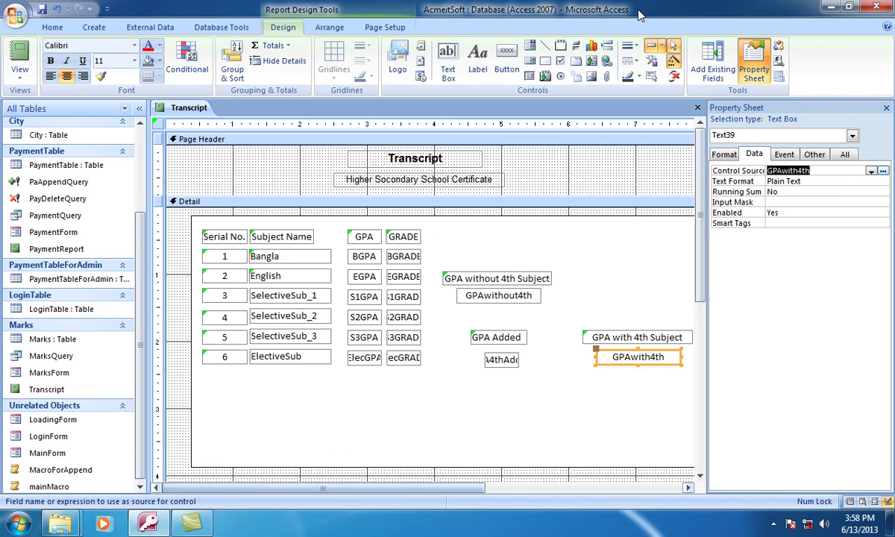
# Close the Transcript design and run the report for a student's Reg ID to check the subject grades and GPA values.
pyautogui.click(698, 107)
pyautogui.doubleClick(63, 388)
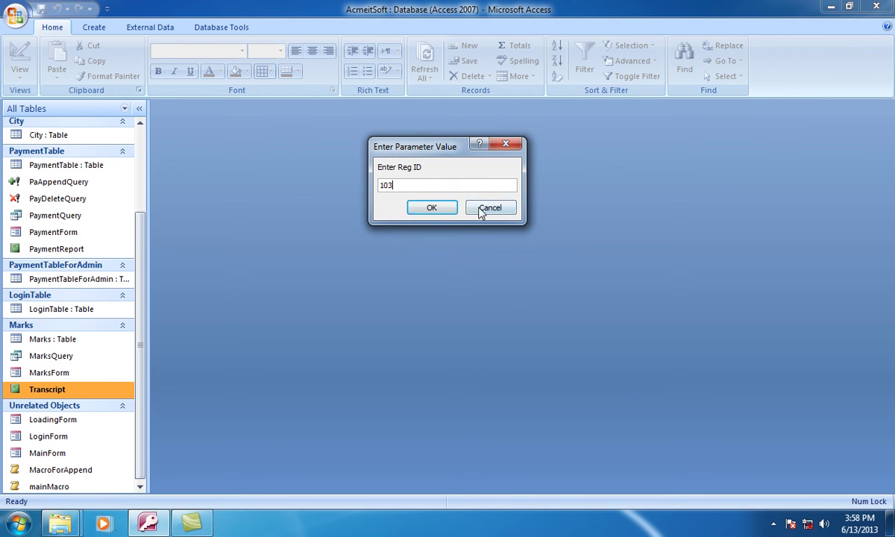
pyautogui.click(433, 208)
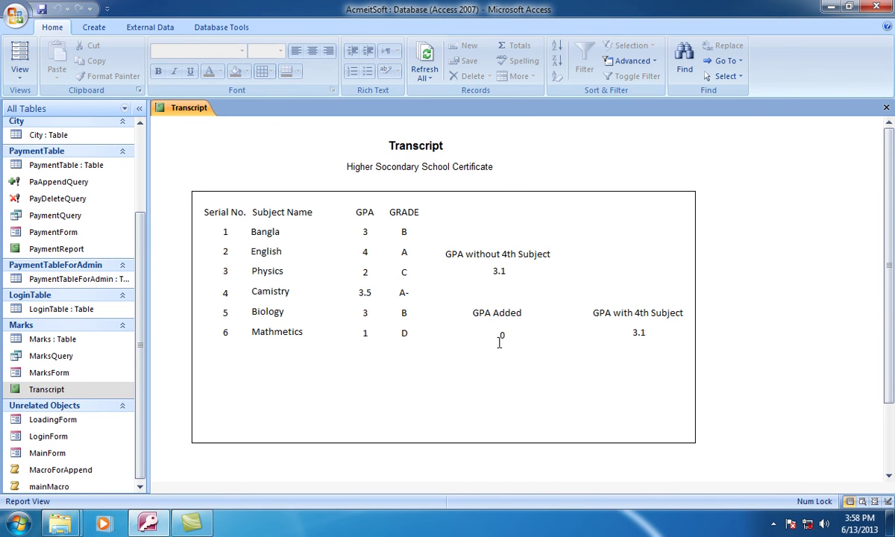
pyautogui.click(632, 333)
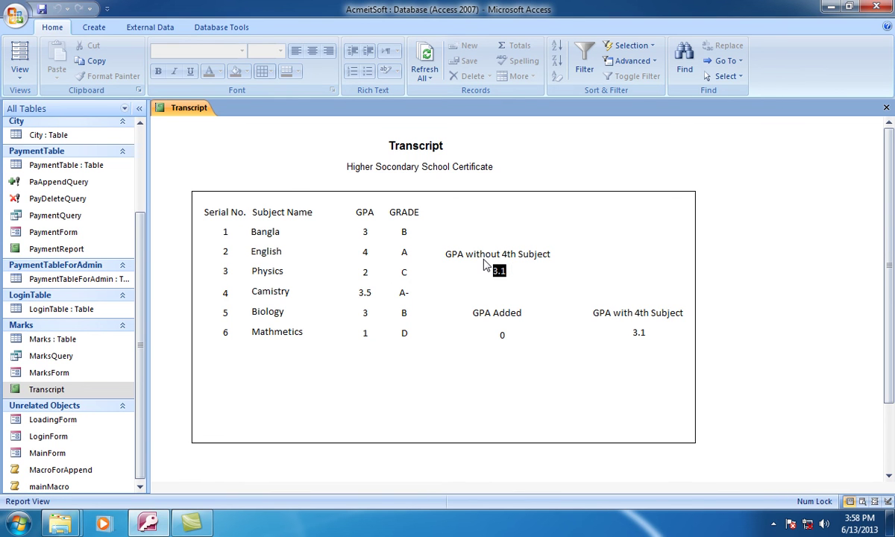
# Return the Transcript report to Design View and nudge the border rectangle around the Detail fields slightly downward.
pyautogui.rightClick(484, 153)
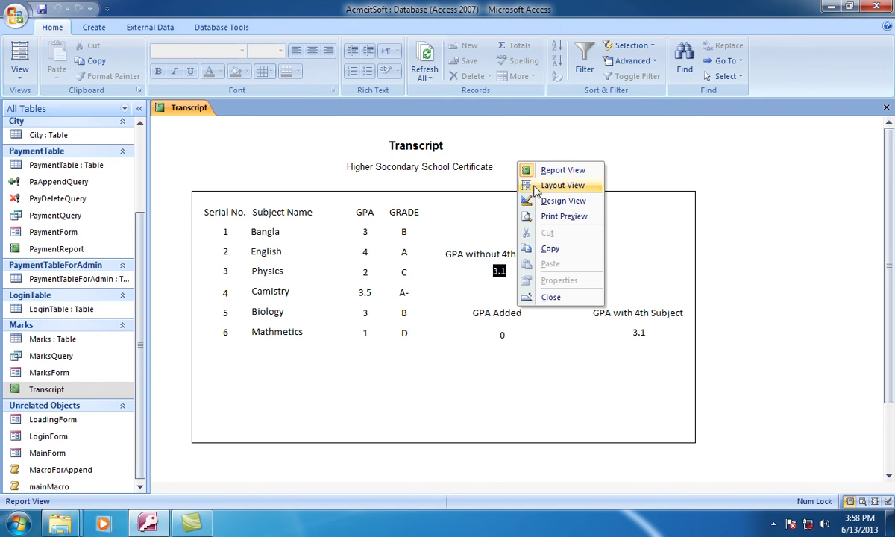
pyautogui.click(535, 191)
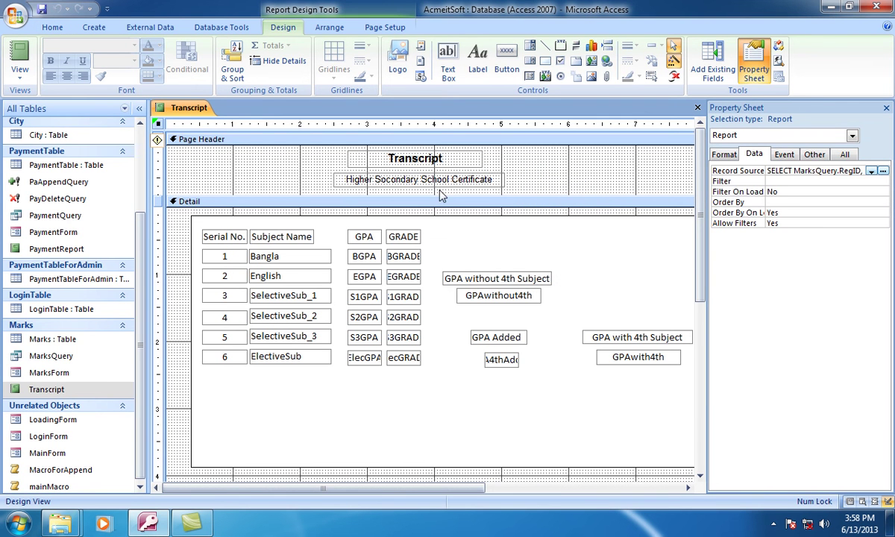
pyautogui.click(431, 216)
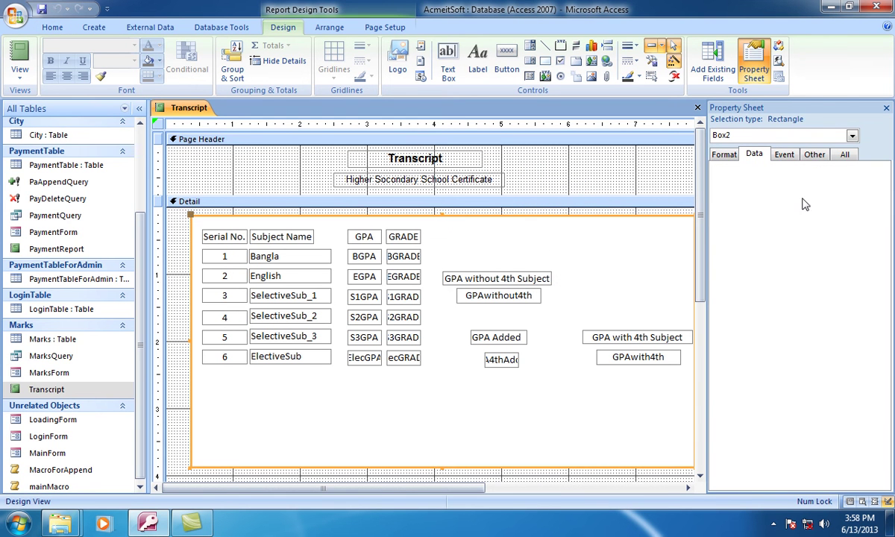
pyautogui.press('Down')
pyautogui.press('Up')
pyautogui.press('Up')
pyautogui.press('Up')
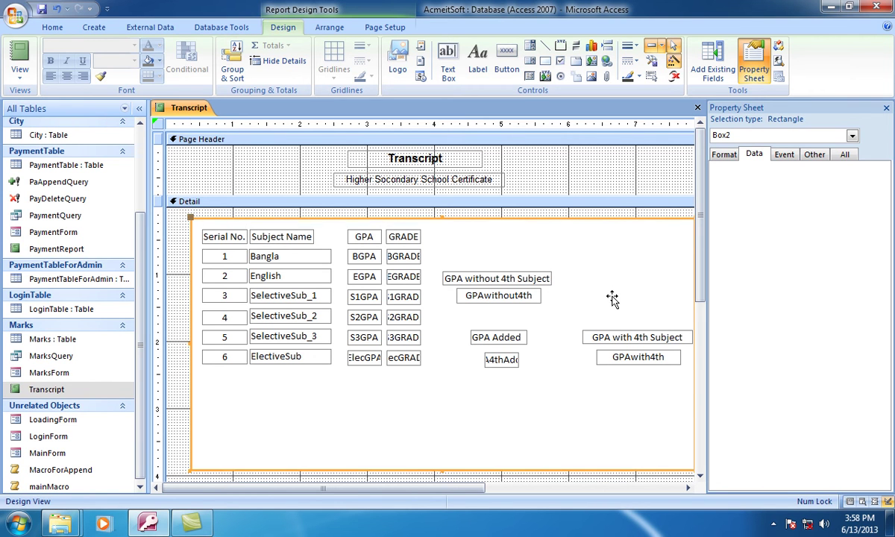
# Move the border rectangle up to the Detail section's top edge and add a text box above the Subject Name heading.
pyautogui.press('Up')
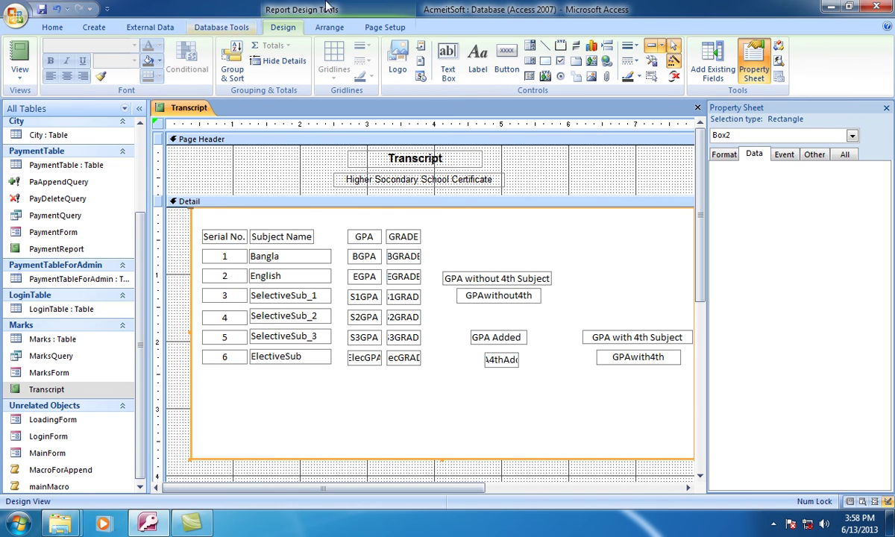
pyautogui.click(455, 54)
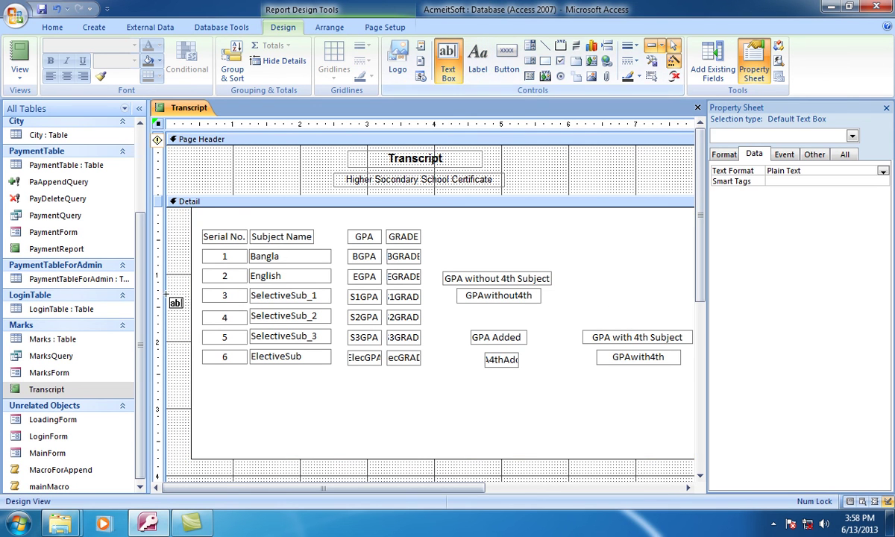
pyautogui.click(256, 213)
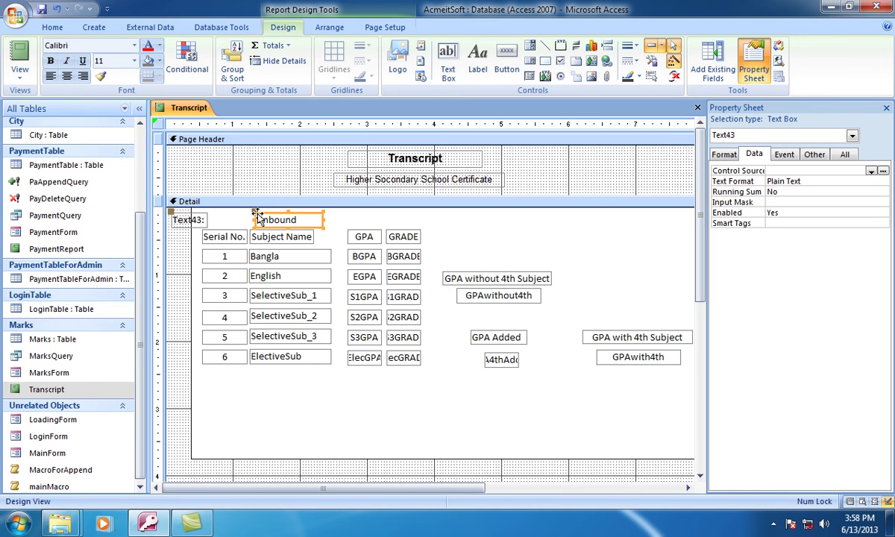
# Align the new text box and its label above the Serial No. and Subject Name headings, and reduce the Page Header's height slightly.
pyautogui.click(194, 220)
pyautogui.moveTo(210, 220); pyautogui.dragTo(249, 219)
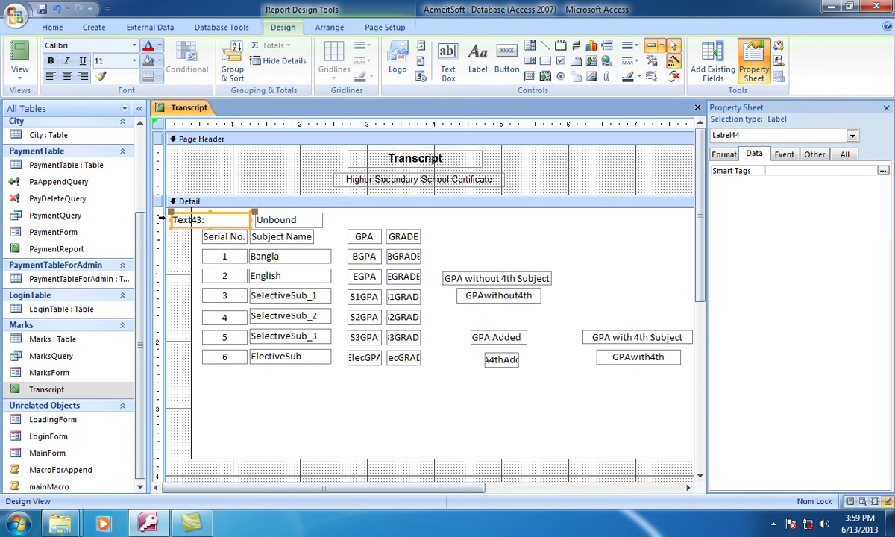
pyautogui.moveTo(168, 220); pyautogui.dragTo(202, 220)
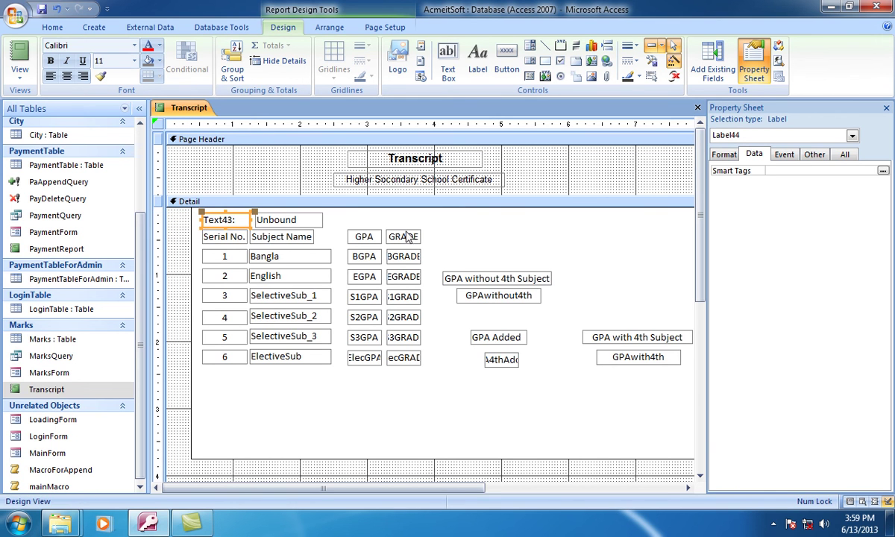
pyautogui.click(294, 220)
pyautogui.moveTo(322, 219); pyautogui.dragTo(338, 220)
pyautogui.press('Up')
pyautogui.press('Up')
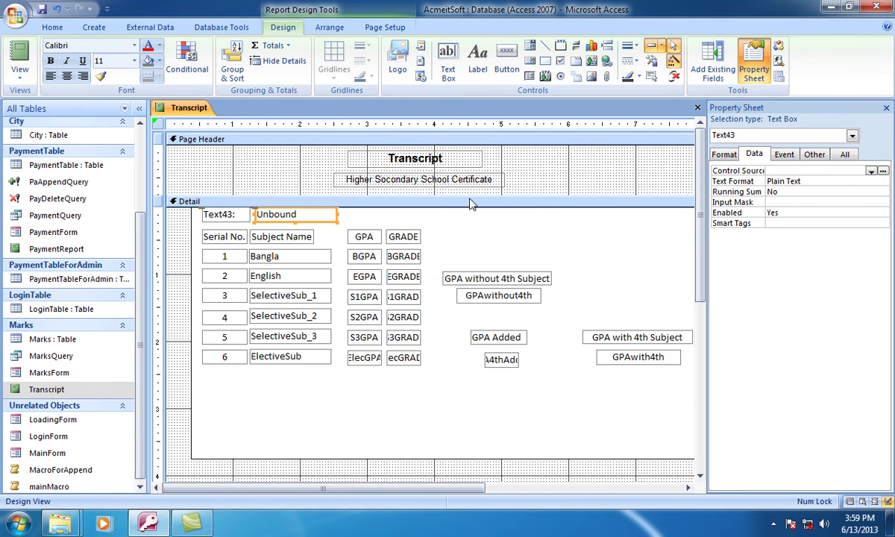
pyautogui.moveTo(469, 195); pyautogui.dragTo(442, 177)
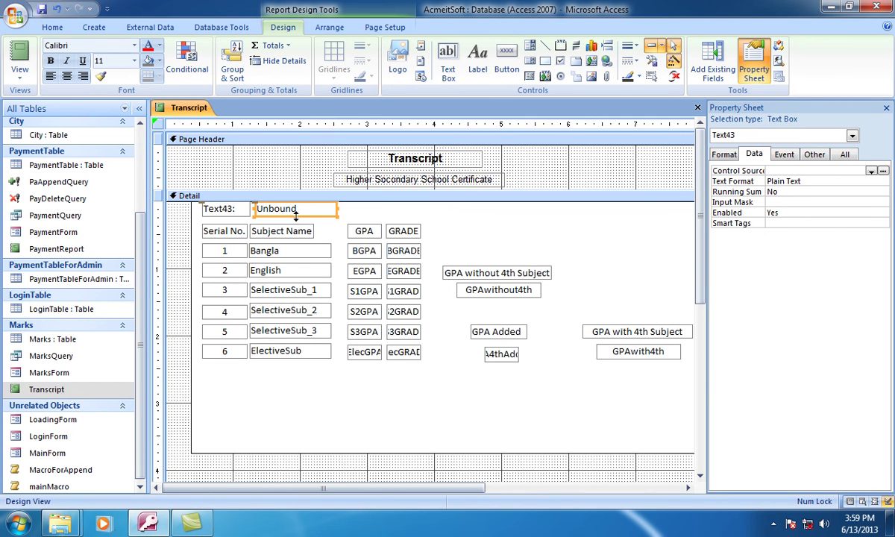
# Caption the new text box's label Registration ID and shift the text box's left edge clear of the label.
pyautogui.click(221, 232)
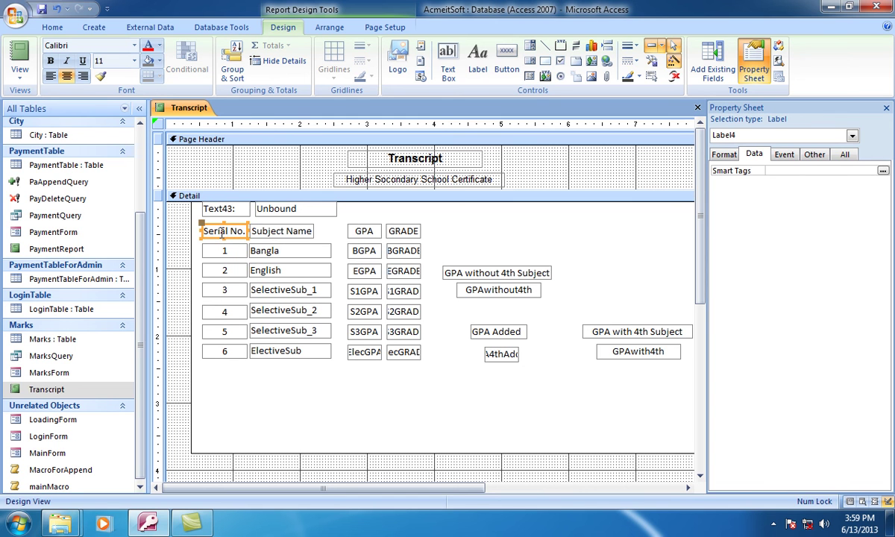
pyautogui.hotkey('ctrl', 'a')
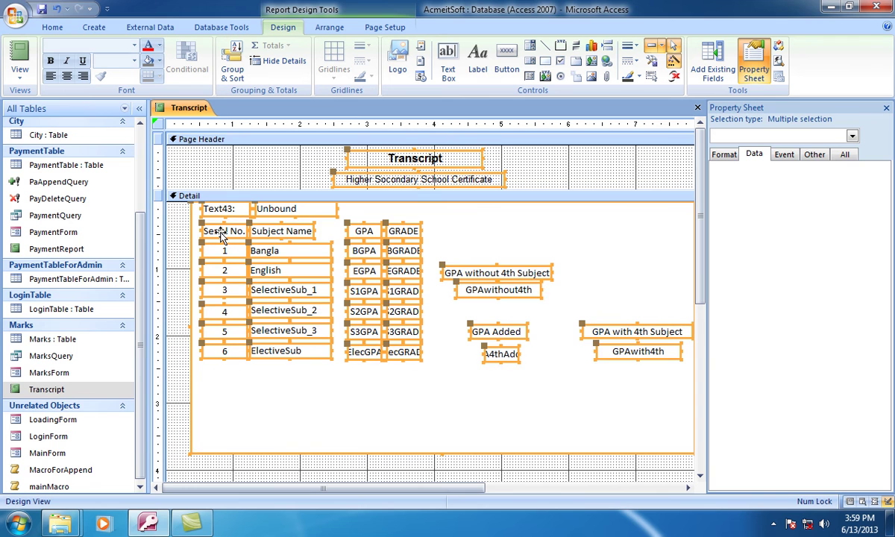
pyautogui.click(207, 165)
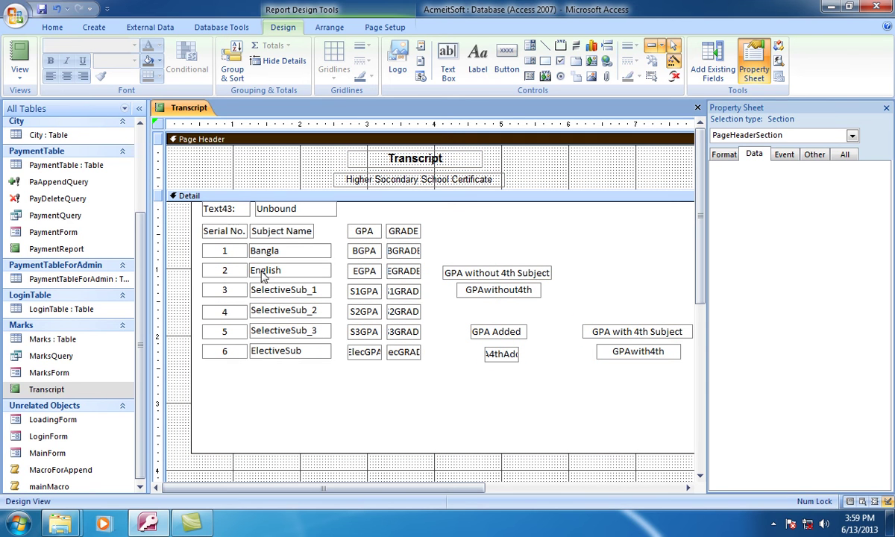
pyautogui.click(227, 209)
pyautogui.moveTo(236, 209); pyautogui.dragTo(192, 207)
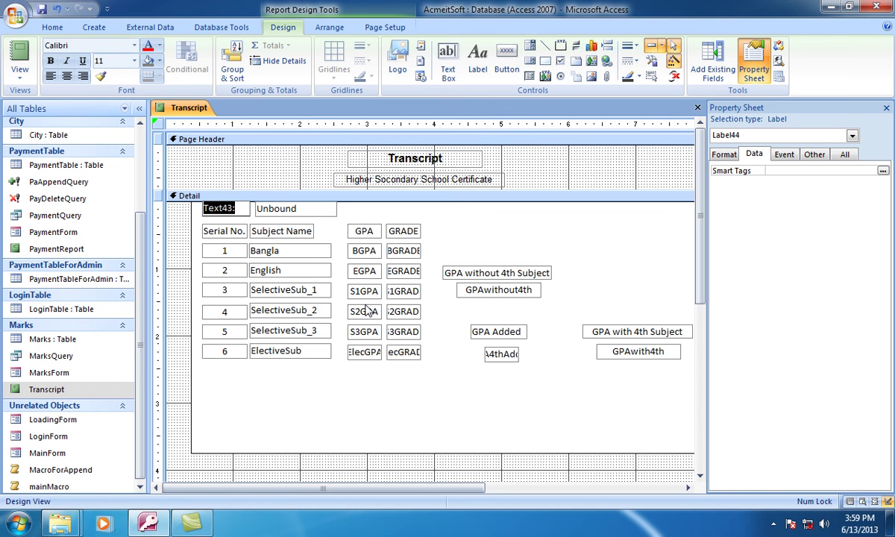
pyautogui.write('Registration ID')
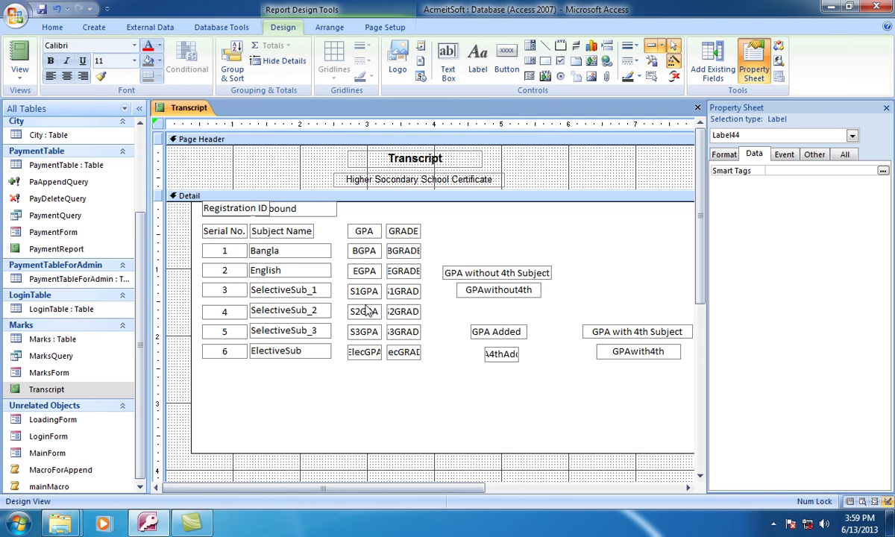
pyautogui.click(314, 212)
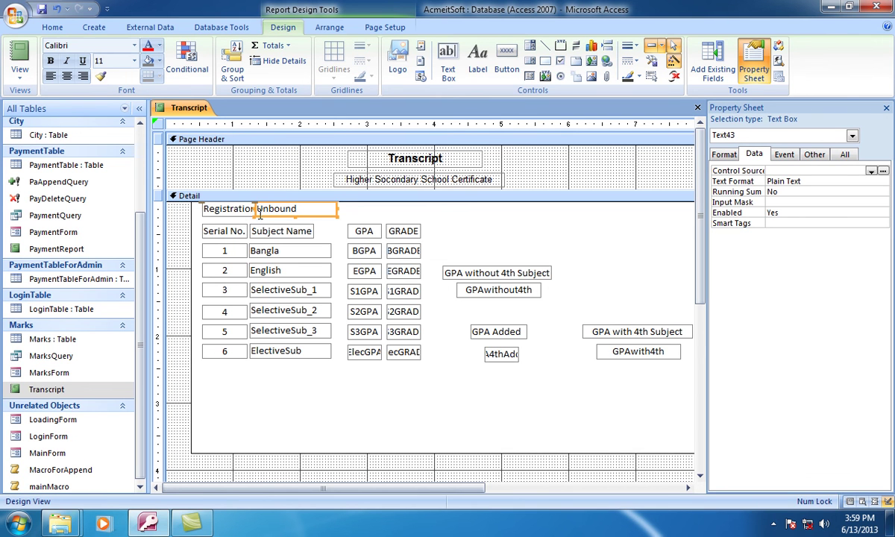
pyautogui.moveTo(256, 211); pyautogui.dragTo(276, 209)
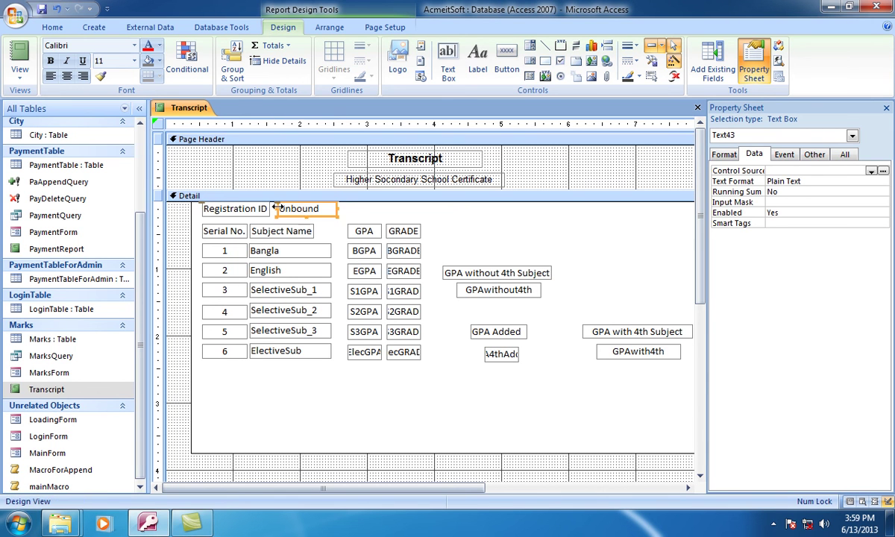
# Set the control source of the text box beside Registration ID to RegID and format it bold and centred.
pyautogui.click(817, 171)
pyautogui.hotkey('alt', 'Down')
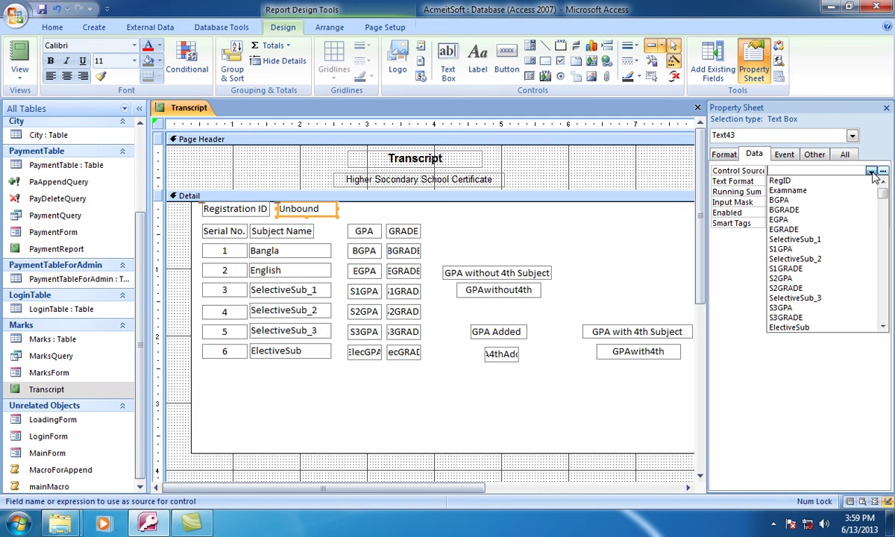
pyautogui.click(822, 179)
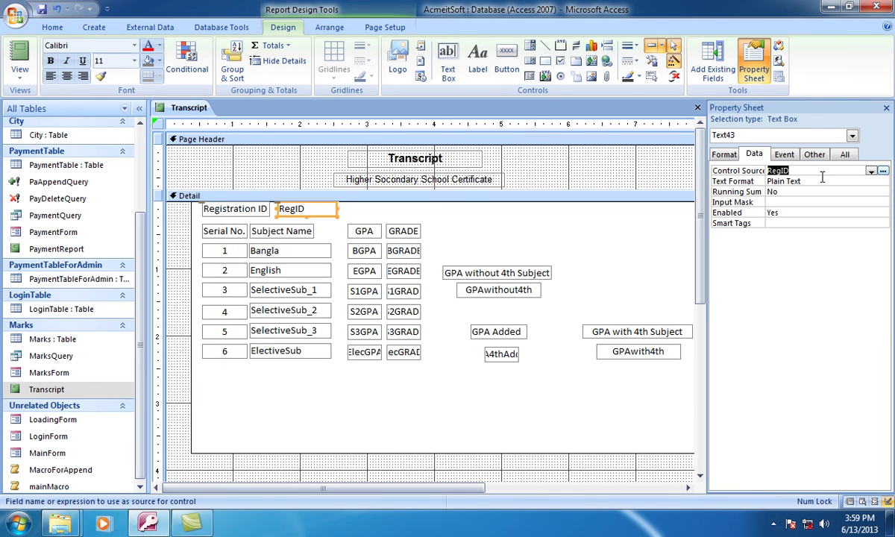
pyautogui.click(51, 62)
pyautogui.click(66, 76)
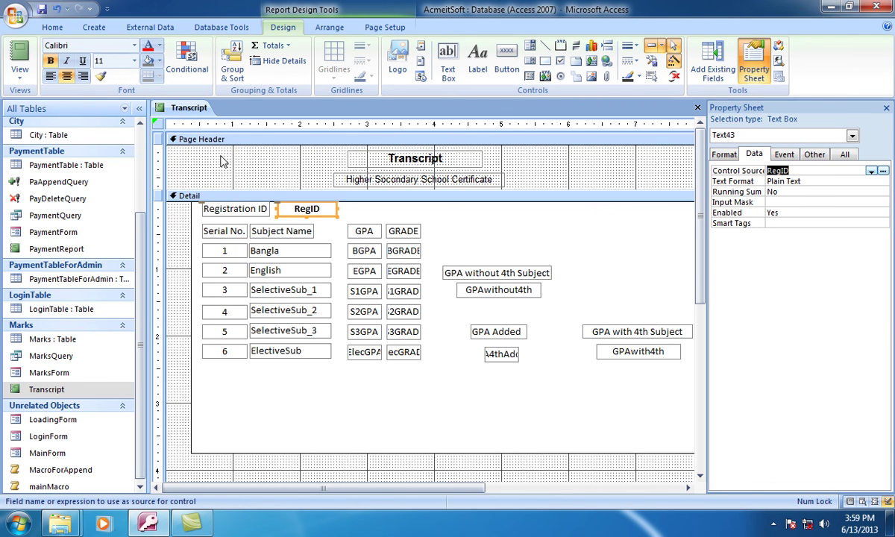
# Add another text box to the Detail section, raised to the Registration ID row above the GPA and GRADE headings.
pyautogui.click(456, 56)
pyautogui.click(450, 214)
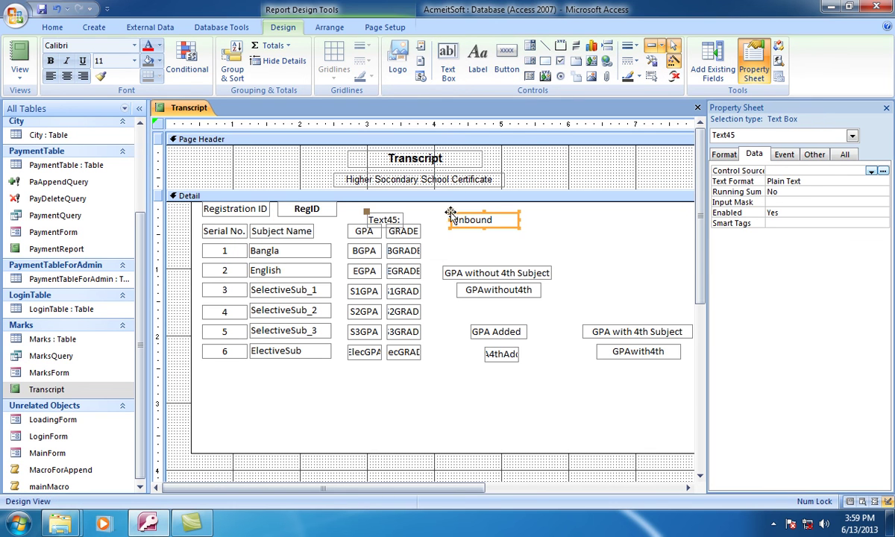
pyautogui.press('Up')
pyautogui.press('Up')
pyautogui.press('Up')
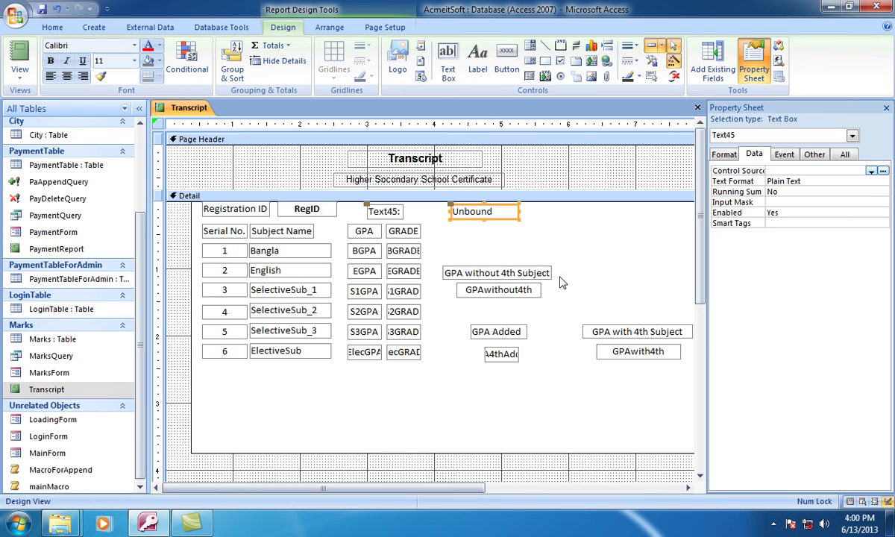
# Widen the second text box's label, caption it Exam Name, and extend the text box's left edge towards it.
pyautogui.click(395, 211)
pyautogui.moveTo(403, 212); pyautogui.dragTo(363, 214)
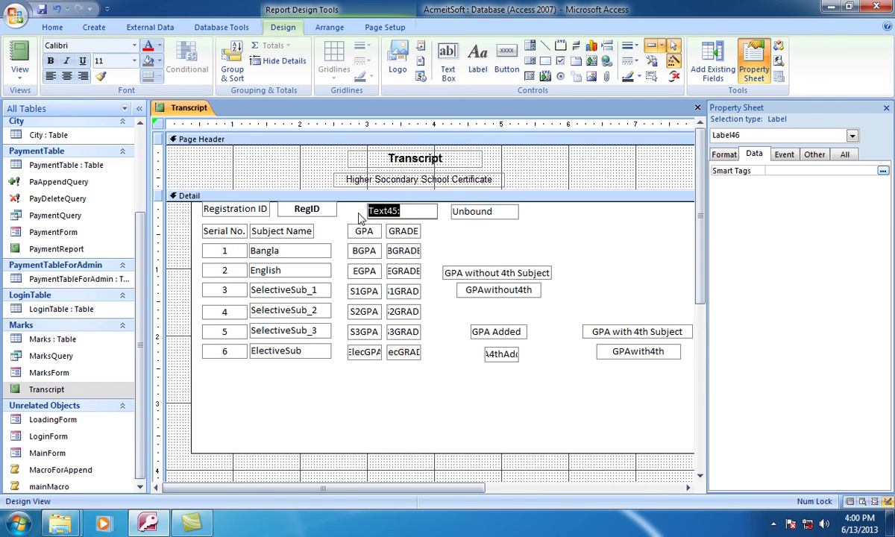
pyautogui.write('Exam Name')
pyautogui.click(449, 211)
pyautogui.moveTo(449, 211); pyautogui.dragTo(442, 211)
# Set the control source of the text box beside Exam Name to Examname and widen it.
pyautogui.click(871, 172)
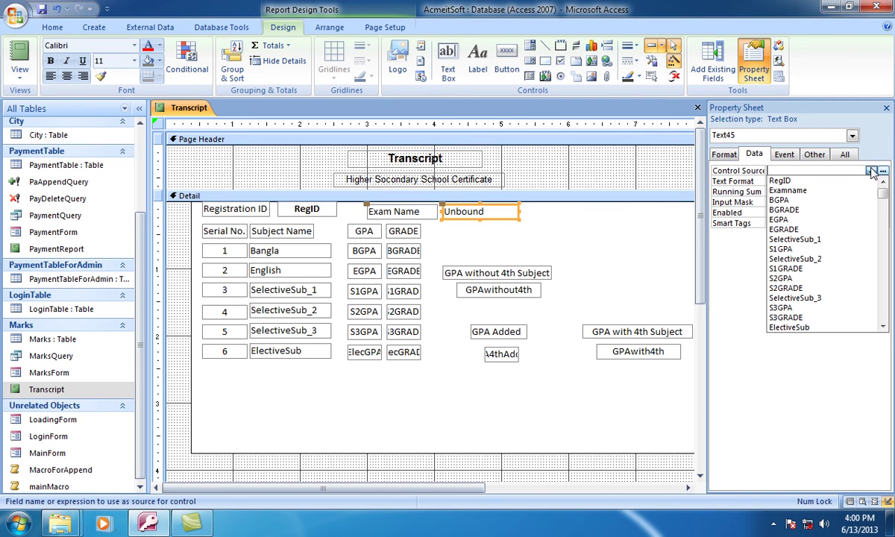
pyautogui.click(821, 192)
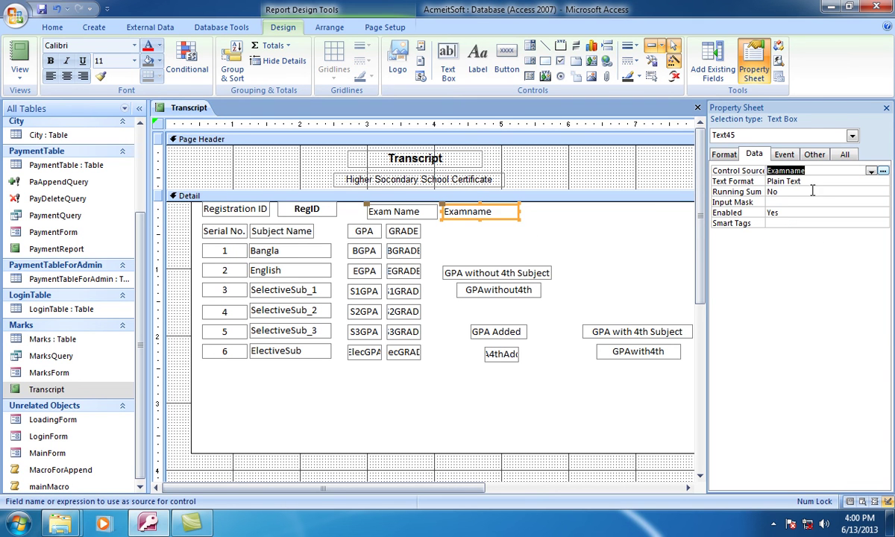
pyautogui.moveTo(517, 211); pyautogui.dragTo(555, 211)
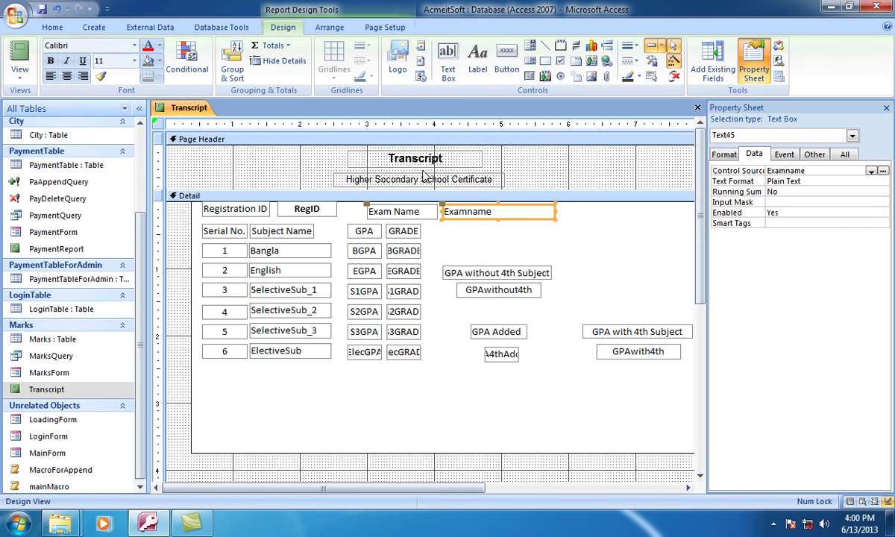
# Show the Transcript in Report View for a student's Reg ID to check the registration ID and exam name row.
pyautogui.click(19, 71)
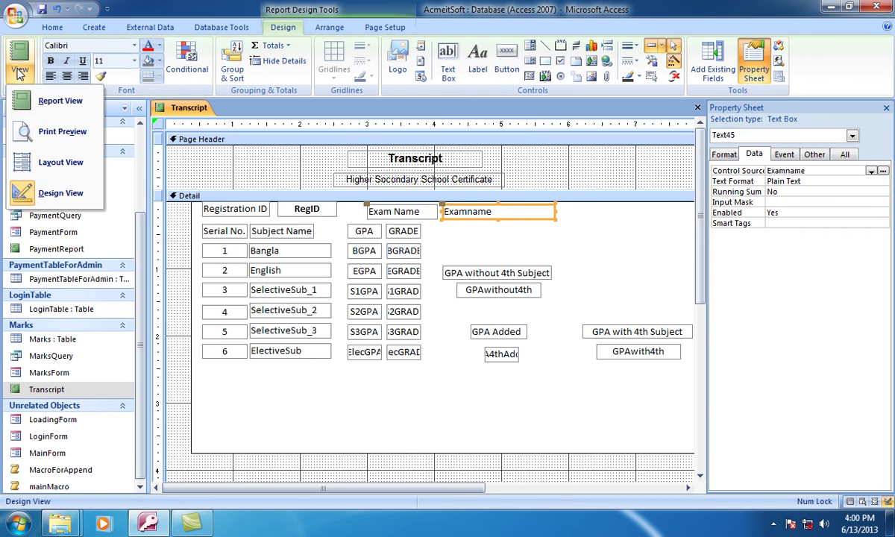
pyautogui.click(29, 95)
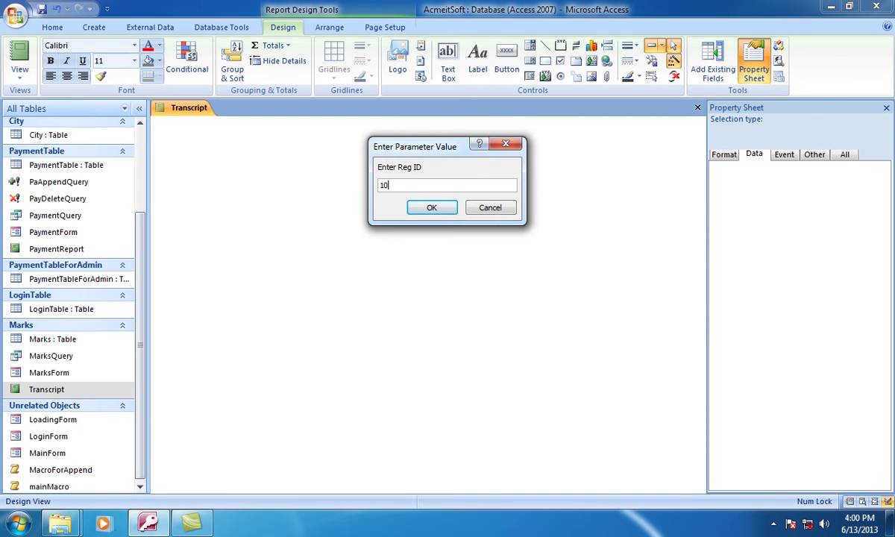
pyautogui.press('Return')
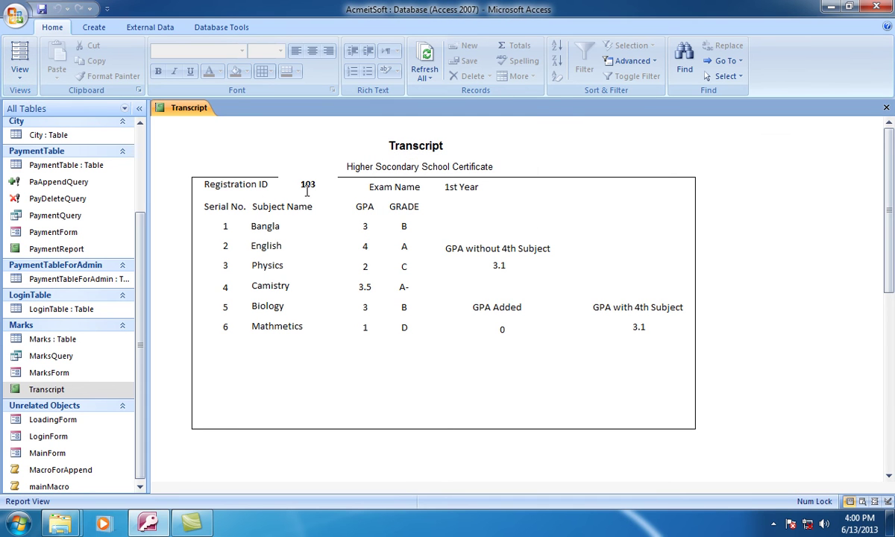
# Return the Transcript to Design View and lower the Registration ID label and RegID text box to line up with Exam Name.
pyautogui.rightClick(740, 195)
pyautogui.click(783, 232)
pyautogui.click(317, 212)
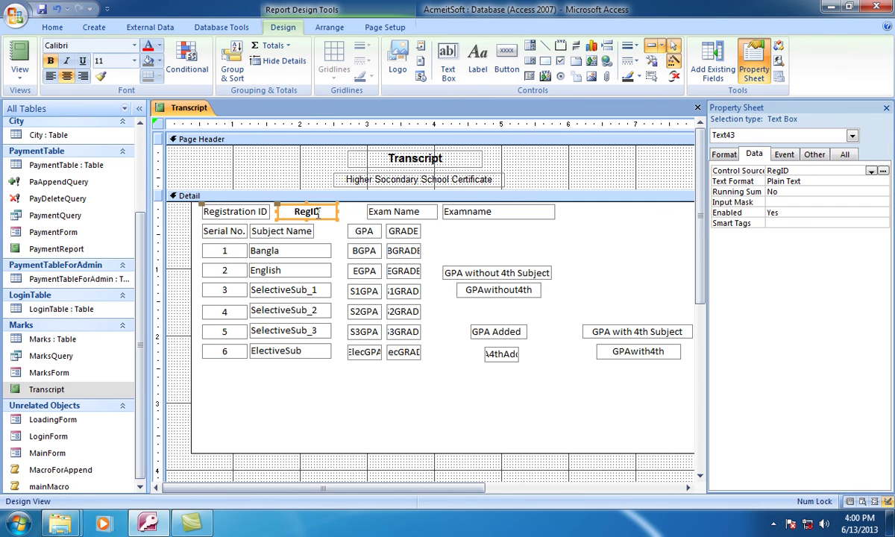
pyautogui.click(508, 166)
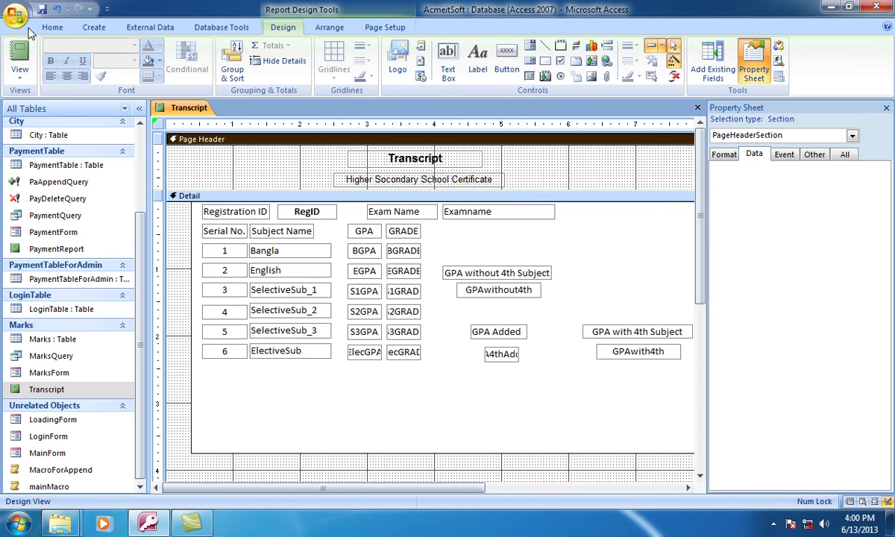
# Display the report again for a student's Reg ID to check the row alignment and the border's top edge.
pyautogui.click(24, 77)
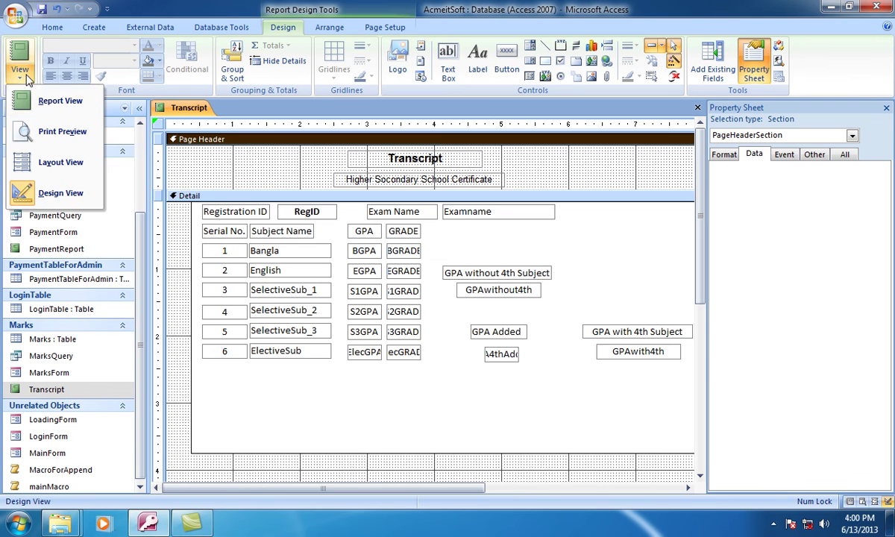
pyautogui.click(52, 101)
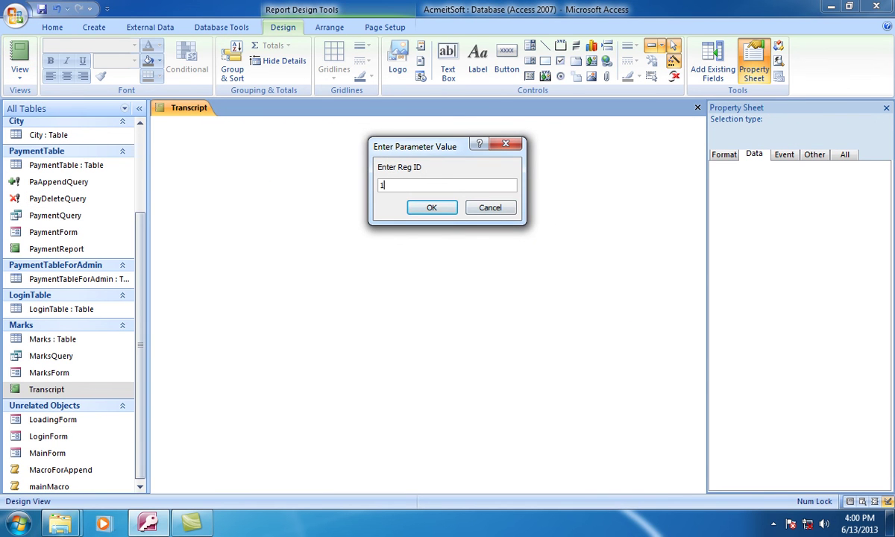
pyautogui.press('Return')
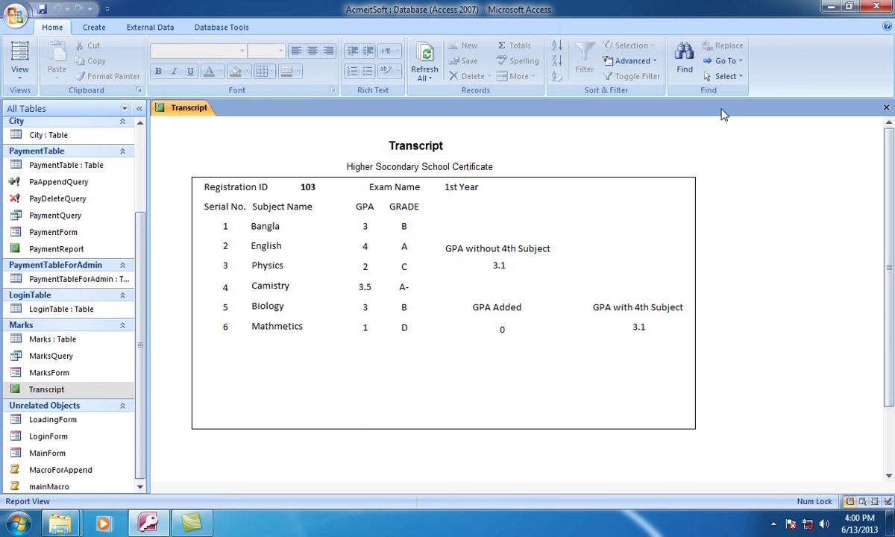
# In Design View, shorten the border rectangle to end just below the ElectiveSub row and reduce the Detail section's height.
pyautogui.rightClick(701, 123)
pyautogui.click(734, 161)
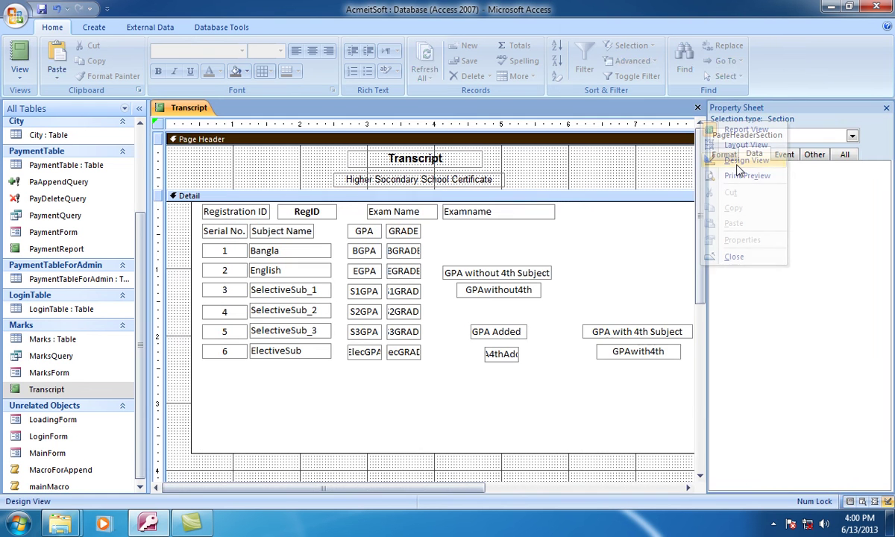
pyautogui.moveTo(704, 214); pyautogui.dragTo(703, 356)
pyautogui.moveTo(487, 367); pyautogui.dragTo(485, 273)
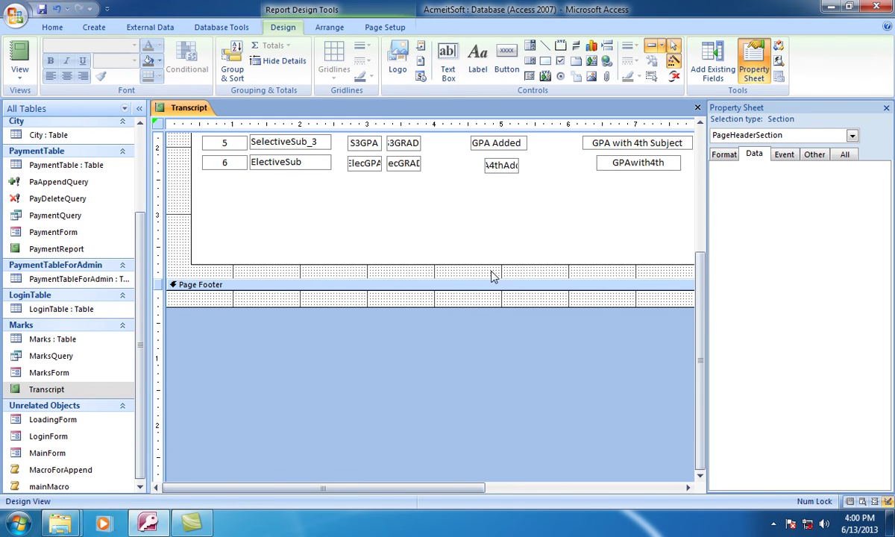
pyautogui.click(487, 266)
pyautogui.moveTo(441, 257); pyautogui.dragTo(455, 184)
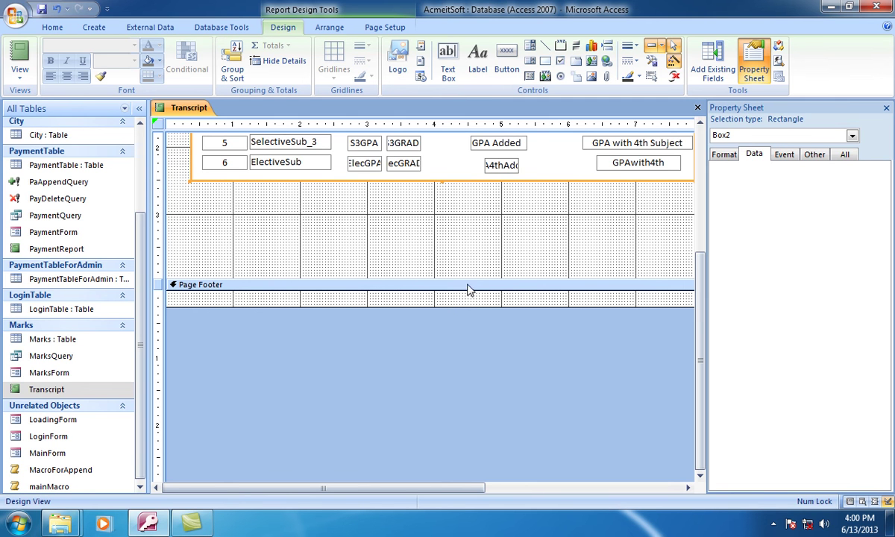
pyautogui.moveTo(539, 185); pyautogui.dragTo(492, 263)
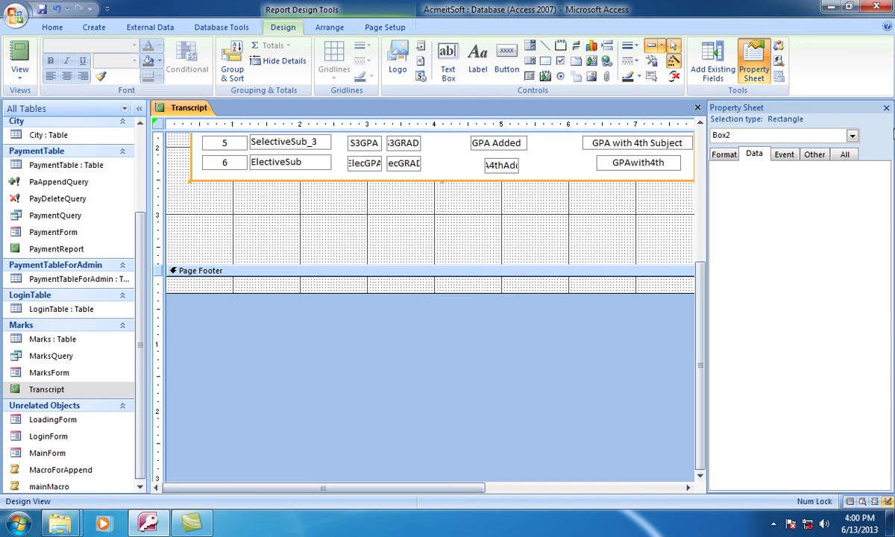
# Add a centred, bold label reading Authority Signature, about 1.7 inches wide, below the border rectangle near the Detail section's lower right.
pyautogui.click(886, 107)
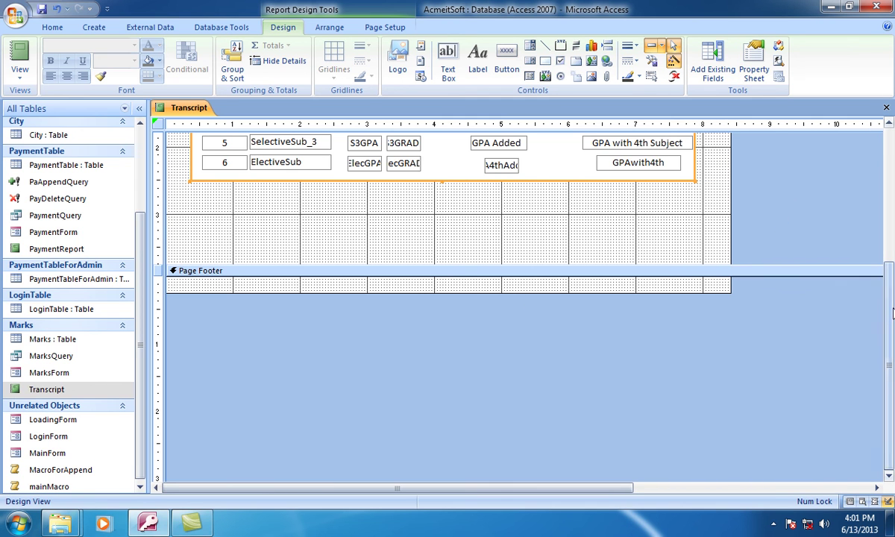
pyautogui.scroll(5, 889, 297)
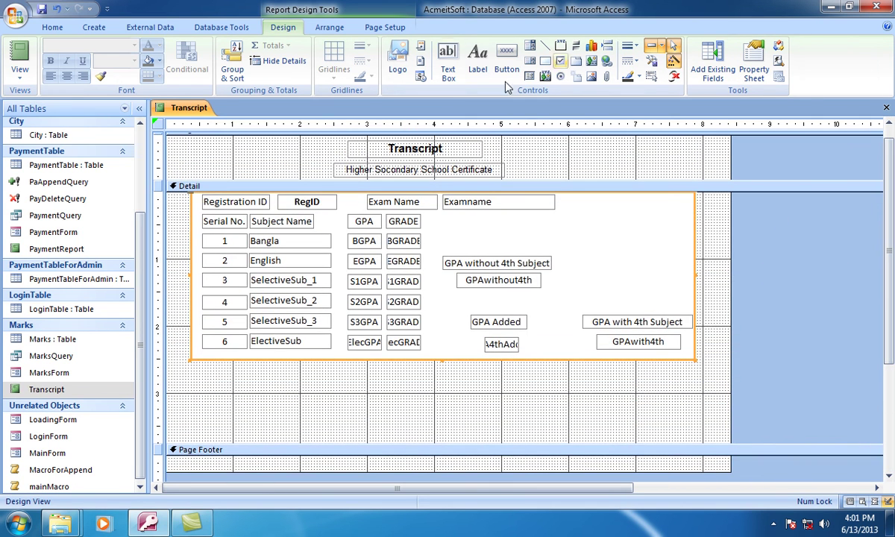
pyautogui.click(477, 56)
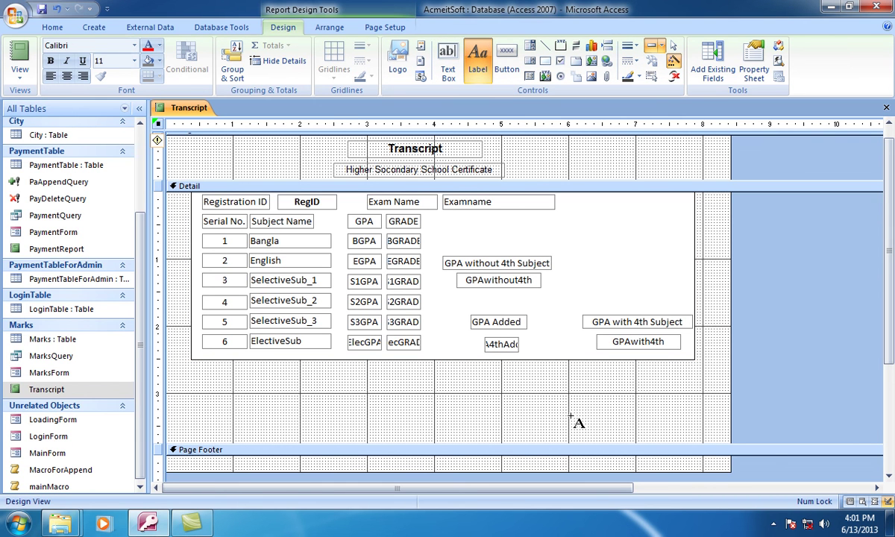
pyautogui.moveTo(570, 416); pyautogui.dragTo(686, 436)
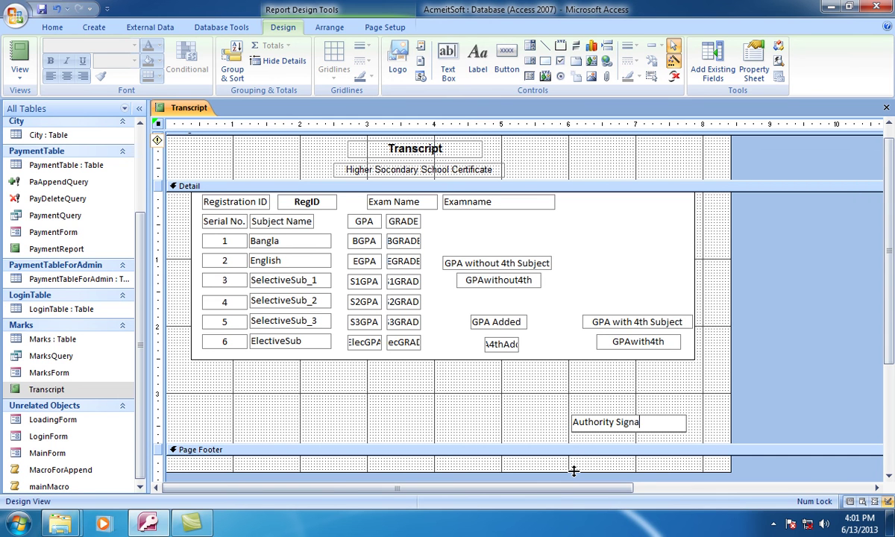
pyautogui.press('Return')
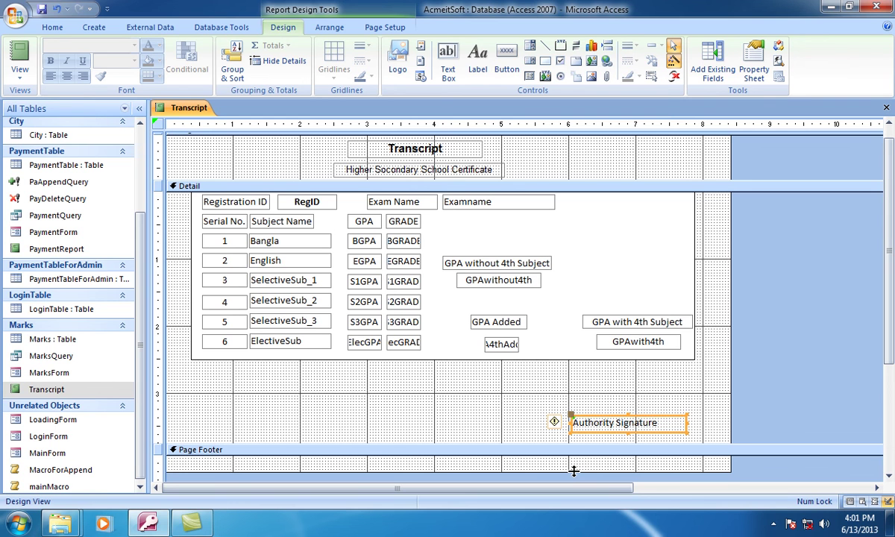
pyautogui.click(67, 76)
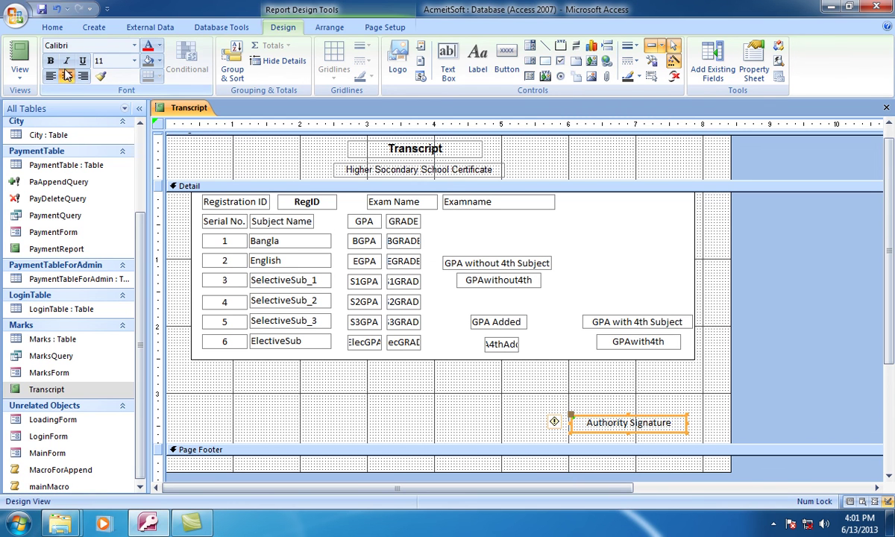
pyautogui.click(50, 60)
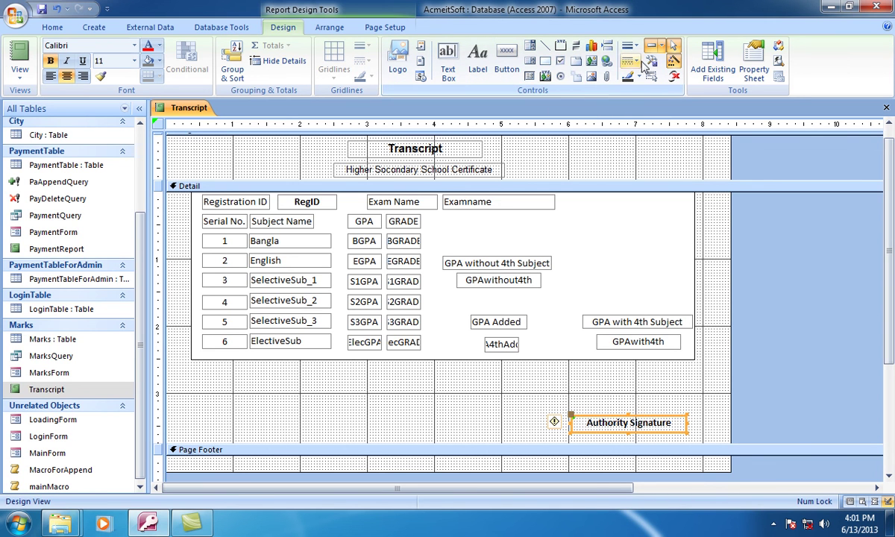
# Draw a horizontal line about 1.9 inches long just above the Authority Signature label, and give it a thicker, dashed style.
pyautogui.click(545, 45)
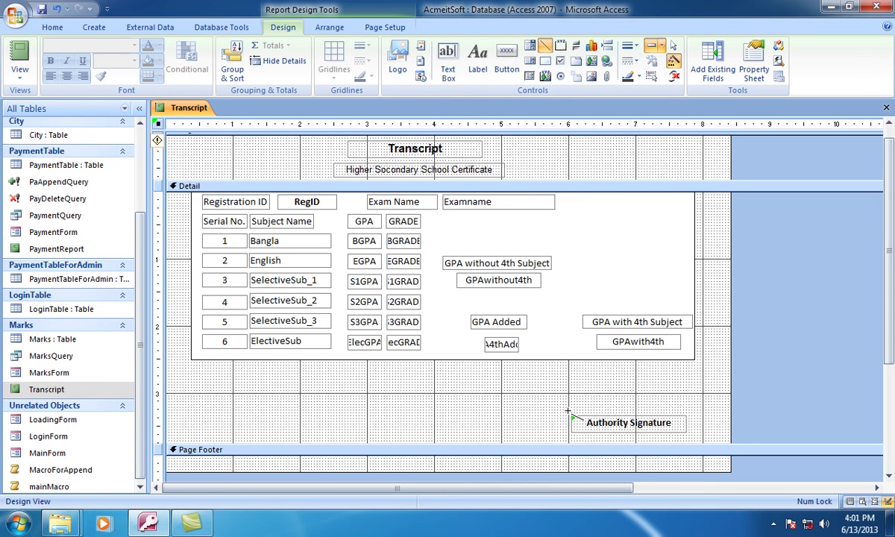
pyautogui.moveTo(569, 410)
pyautogui.mouseDown()
pyautogui.moveTo(692, 411)
pyautogui.moveTo(649, 395)
pyautogui.mouseUp()
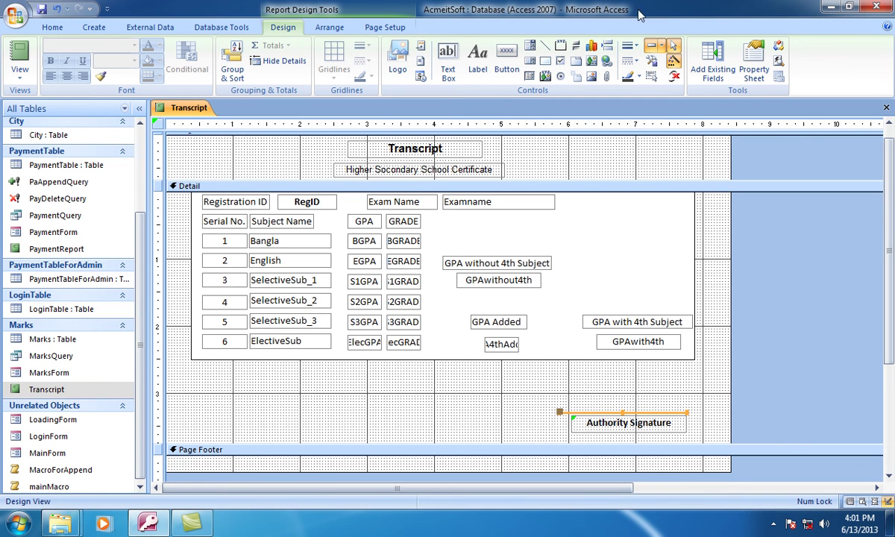
pyautogui.click(630, 46)
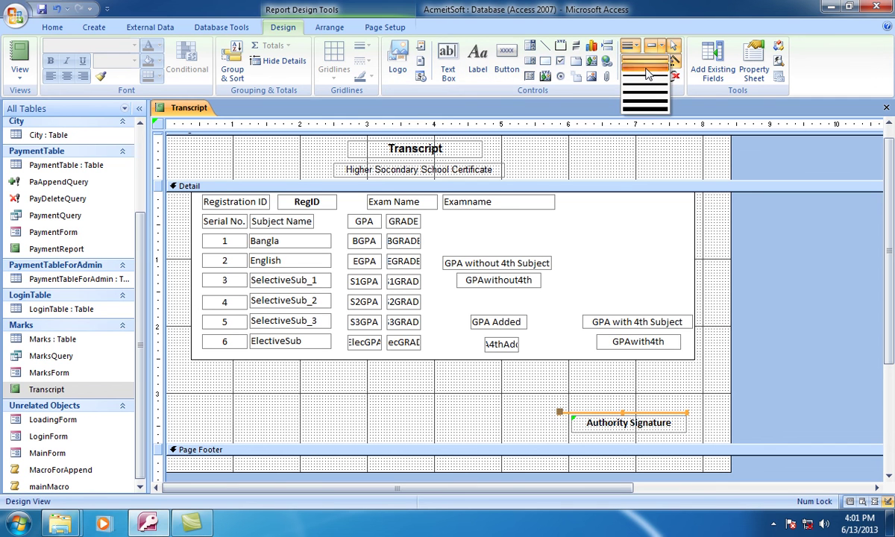
pyautogui.click(646, 80)
pyautogui.click(631, 61)
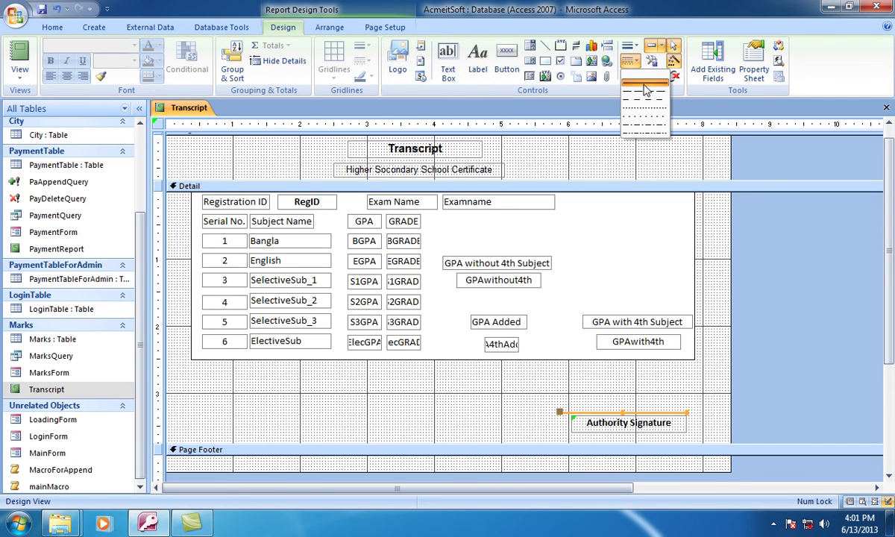
pyautogui.click(646, 89)
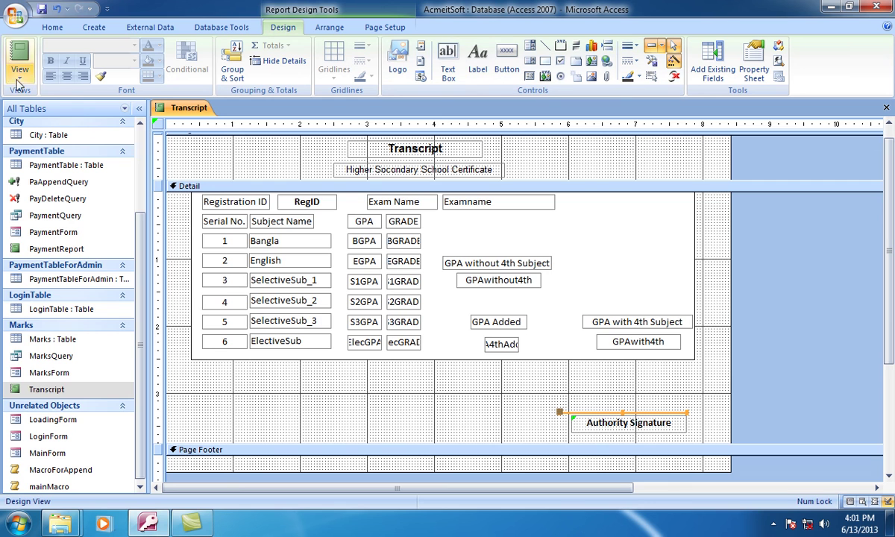
# Save the Transcript report, cancel the Reg ID request when switching to Report View, and close the report.
pyautogui.click(42, 10)
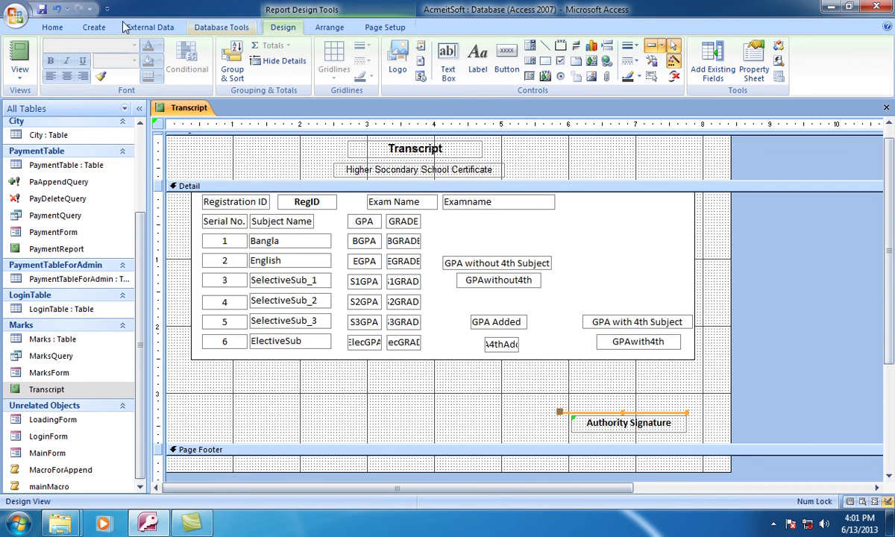
pyautogui.click(19, 71)
pyautogui.click(30, 98)
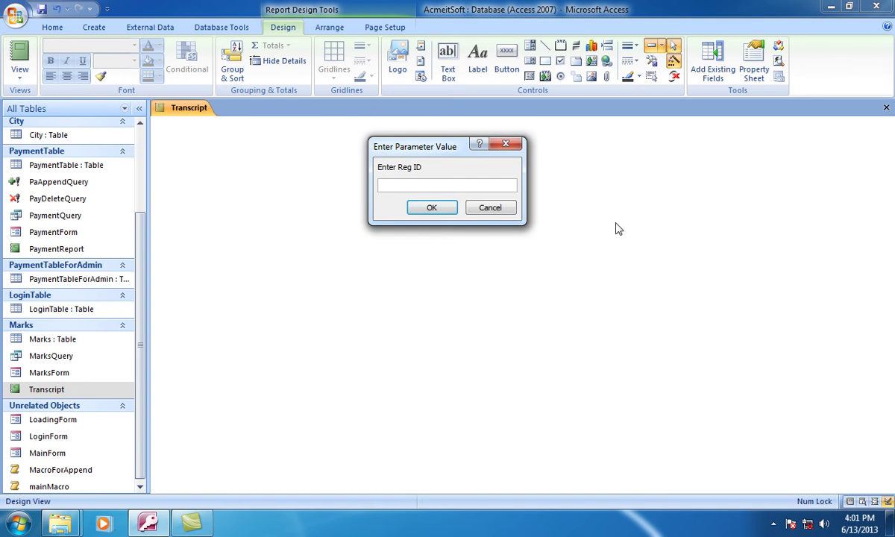
pyautogui.click(513, 208)
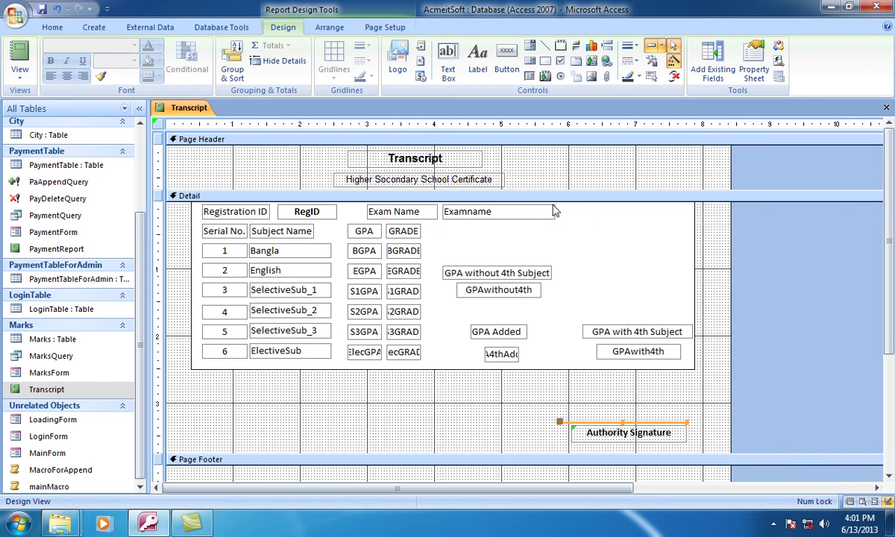
pyautogui.click(886, 108)
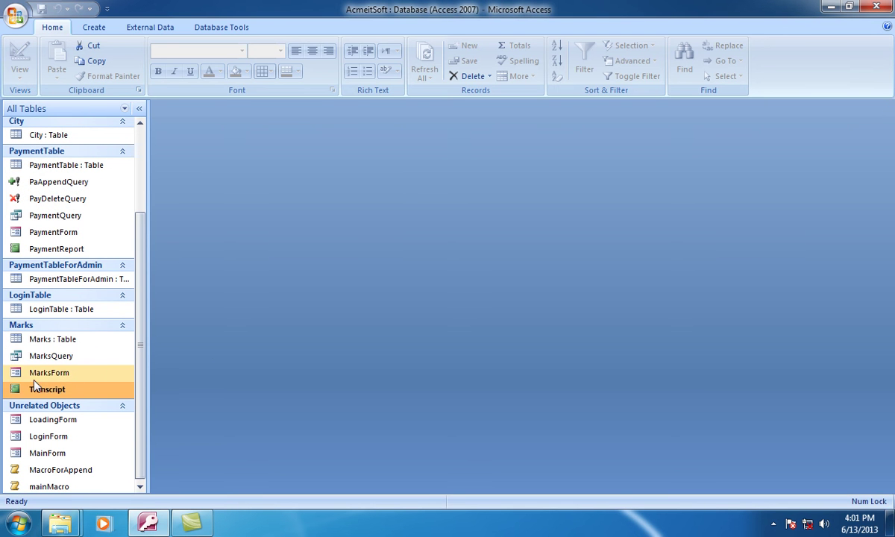
# Open MainForm in Design View and duplicate the Marks Entry Form command button directly below it on the StudentInfo page.
pyautogui.click(63, 457)
pyautogui.rightClick(63, 456)
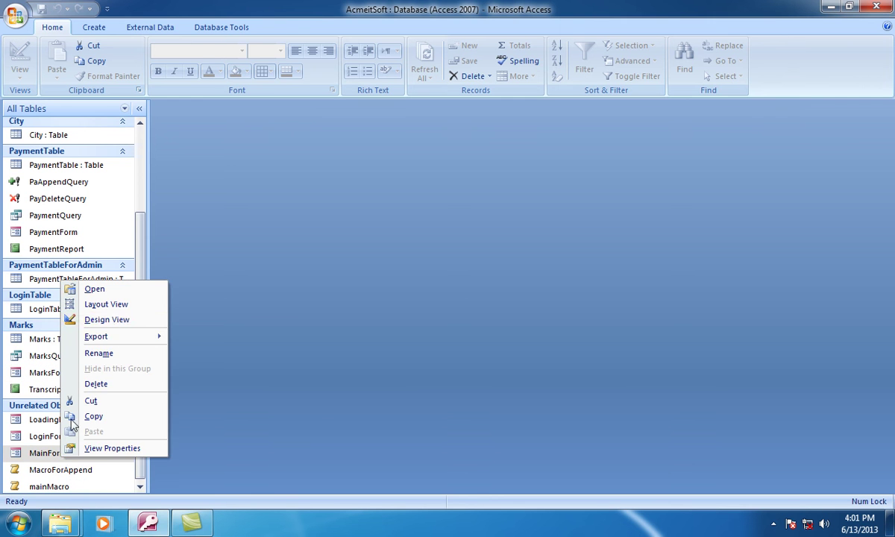
pyautogui.click(75, 320)
pyautogui.click(228, 338)
pyautogui.hotkey('ctrl', 'c')
pyautogui.hotkey('ctrl', 'v')
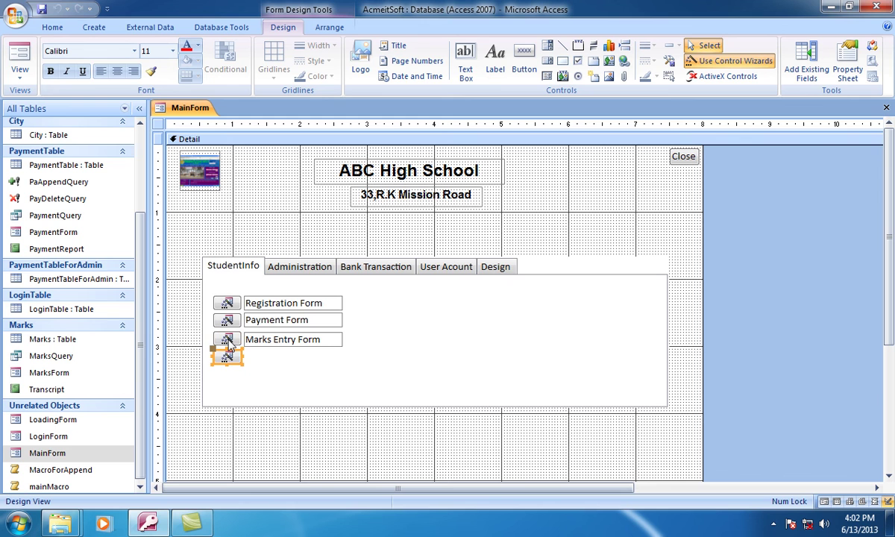
# Duplicate the Marks Entry Form label and align the copy beside the new command button.
pyautogui.click(247, 340)
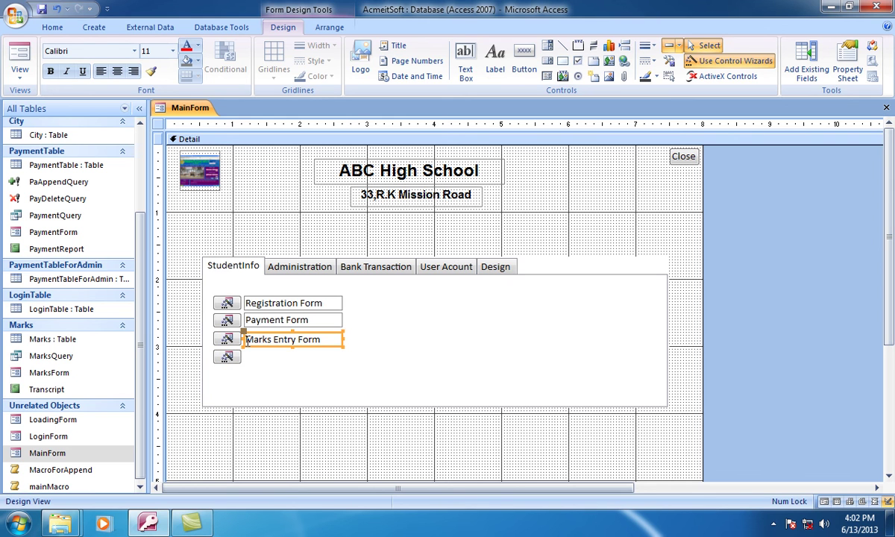
pyautogui.hotkey('ctrl', 'c')
pyautogui.hotkey('ctrl', 'v')
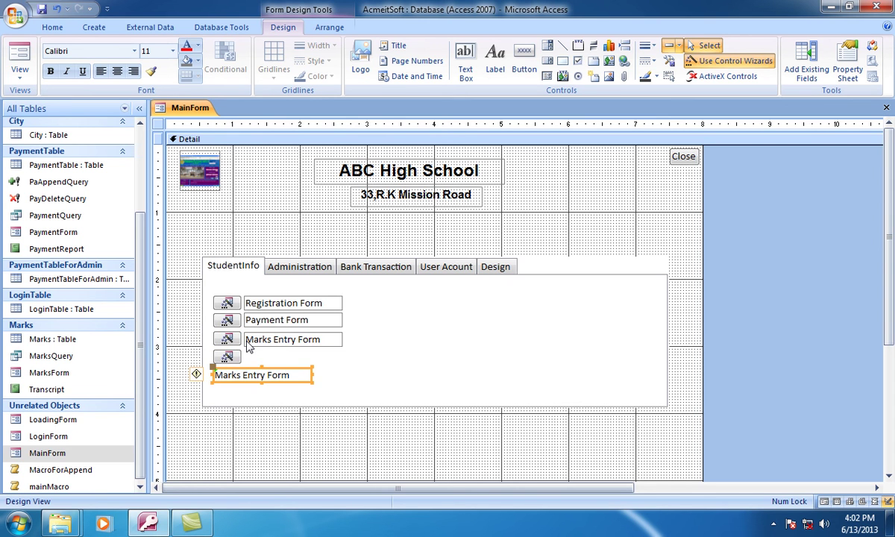
pyautogui.press('Up')
pyautogui.press('Up')
pyautogui.press('Up')
pyautogui.press('Up')
pyautogui.press('Up')
pyautogui.press('Up')
pyautogui.press('Up')
pyautogui.press('Up')
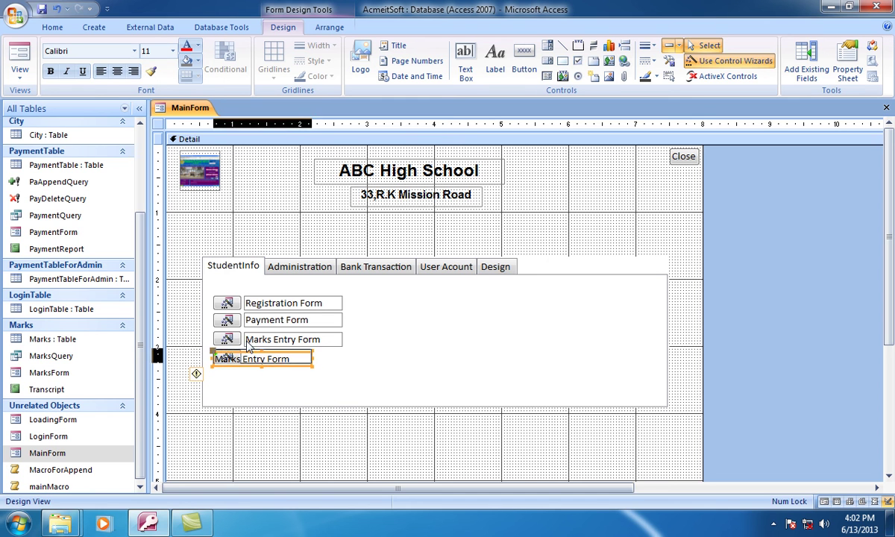
pyautogui.press('Right')
pyautogui.press('Right')
pyautogui.press('Right')
pyautogui.press('Right')
pyautogui.press('Right')
pyautogui.press('Right')
pyautogui.press('Right')
pyautogui.press('Right')
pyautogui.press('Right')
pyautogui.press('Right')
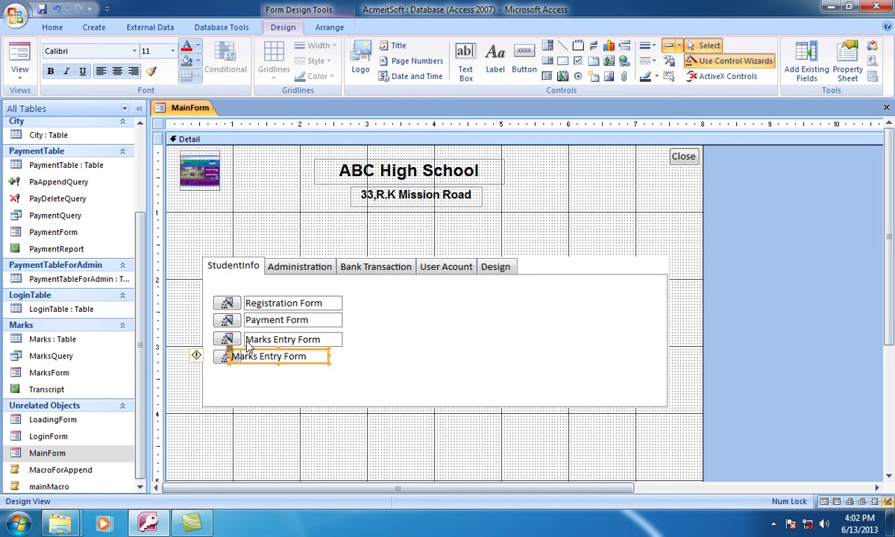
pyautogui.press('Right')
pyautogui.press('Right')
pyautogui.press('Right')
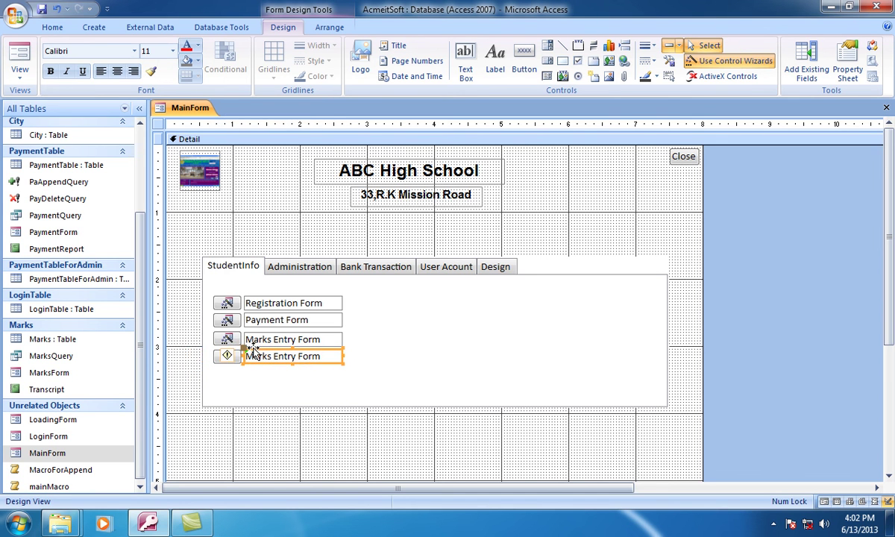
# Change the duplicated label's caption to Transcript.
pyautogui.click(328, 358)
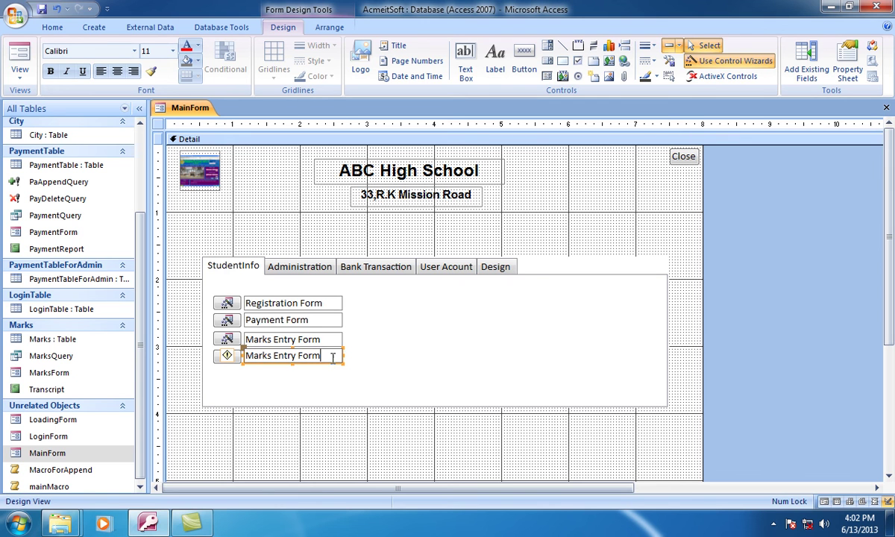
pyautogui.hotkey('ctrl', 'a')
pyautogui.write('Tr')
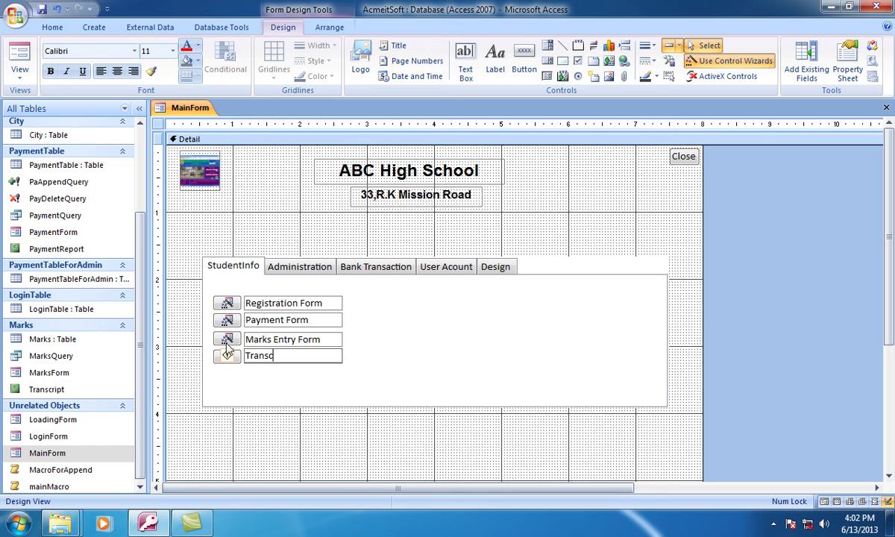
pyautogui.press('Return')
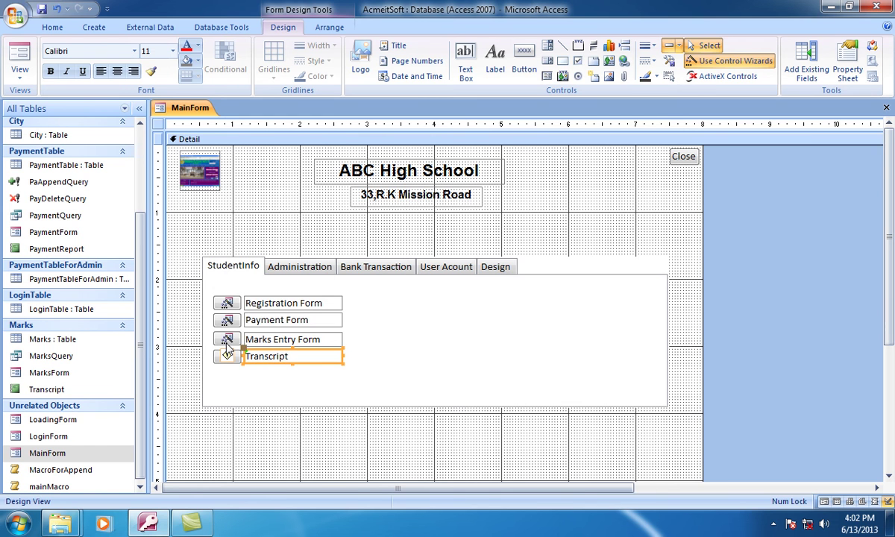
# Open the On Click macro of the command button beside the Transcript label and change its action to OpenReport.
pyautogui.click(227, 356)
pyautogui.click(847, 70)
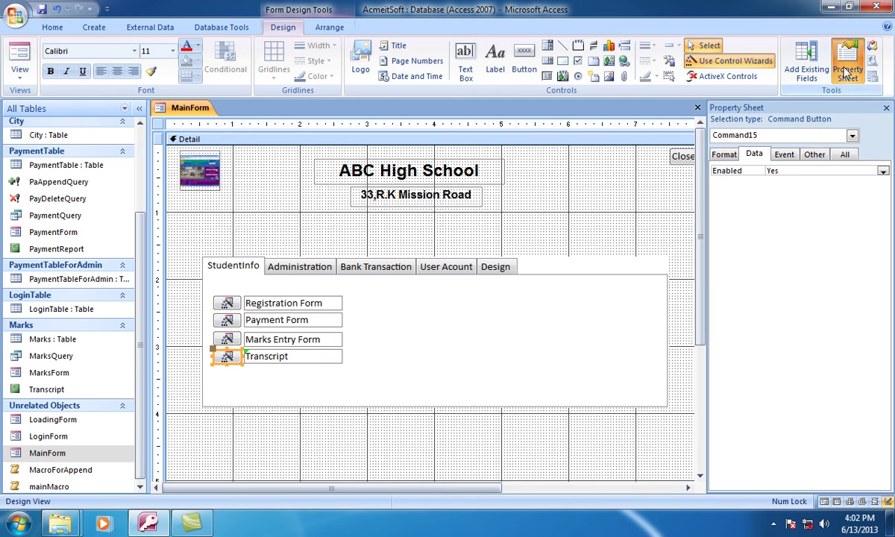
pyautogui.click(788, 155)
pyautogui.click(882, 171)
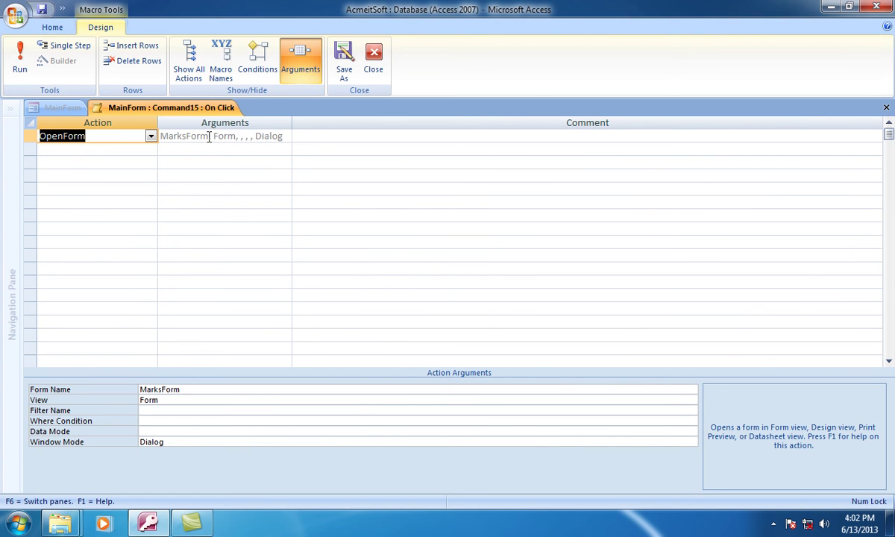
pyautogui.click(154, 139)
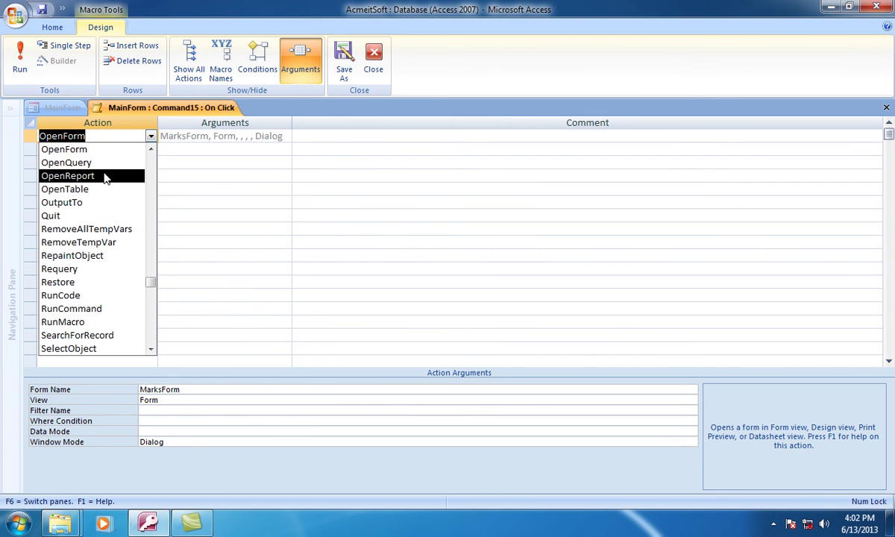
pyautogui.click(112, 176)
pyautogui.click(150, 136)
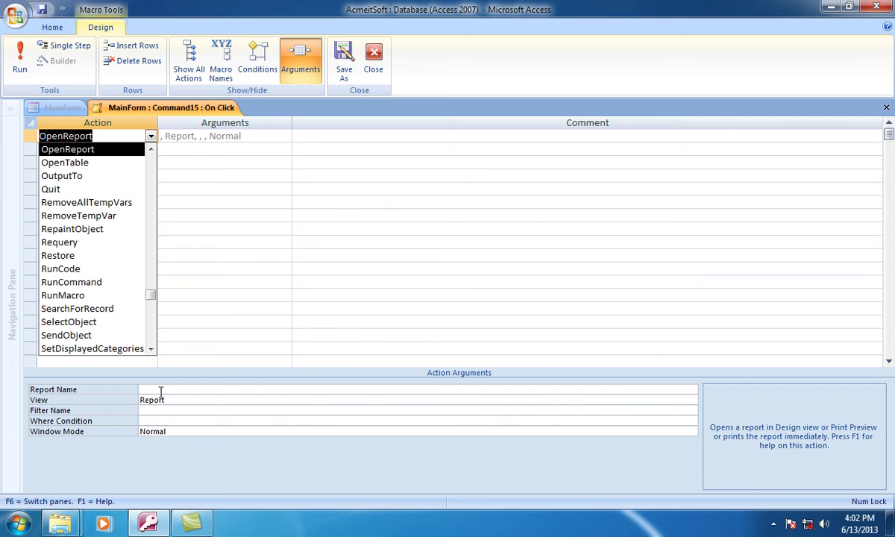
# Set the OpenReport action's report name to Transcript and window mode to Dialog, and close the macro and MainForm.
pyautogui.click(161, 390)
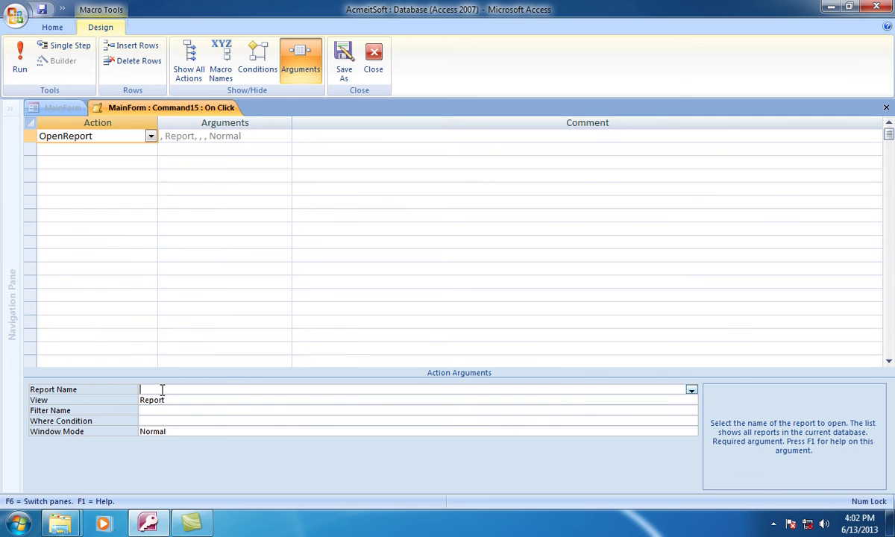
pyautogui.click(691, 391)
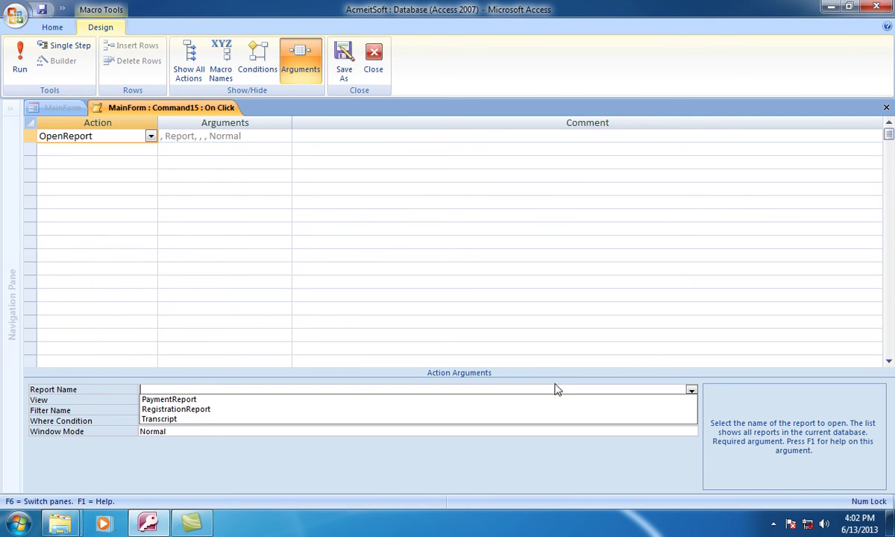
pyautogui.click(209, 419)
pyautogui.click(227, 399)
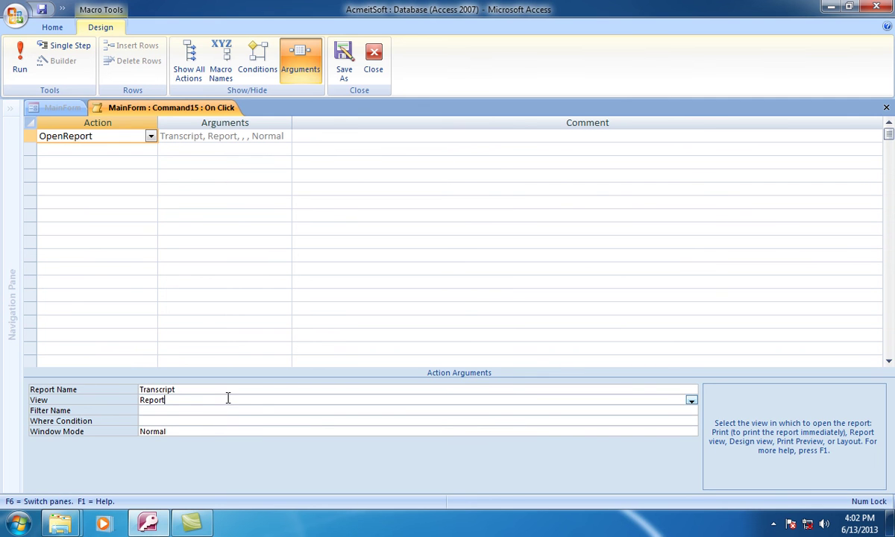
pyautogui.click(258, 431)
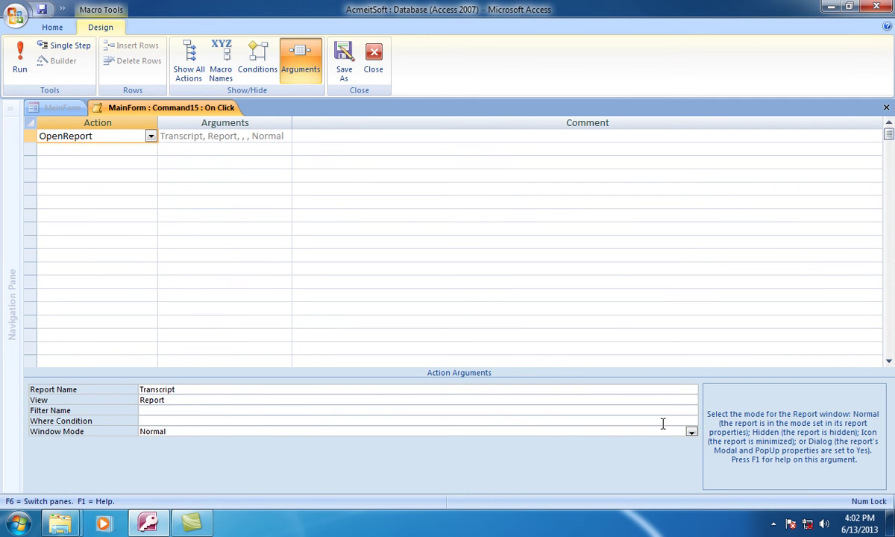
pyautogui.click(691, 433)
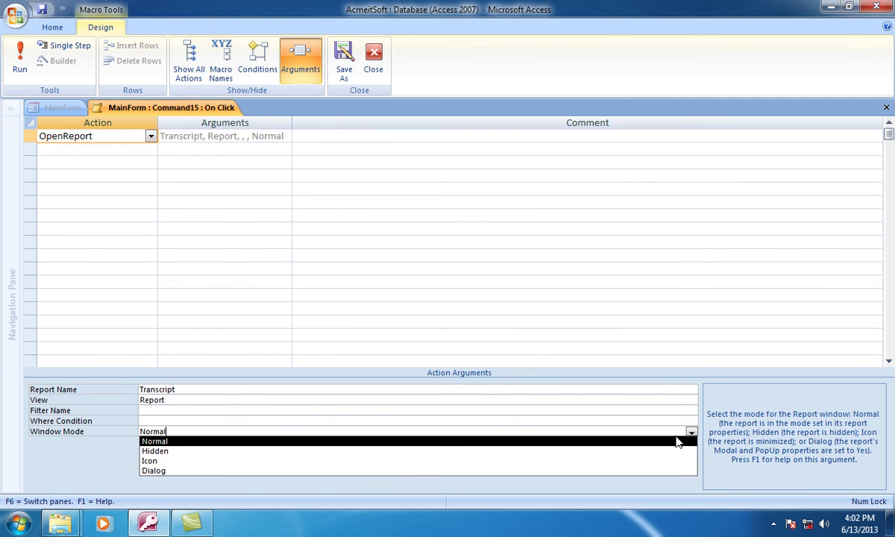
pyautogui.click(360, 485)
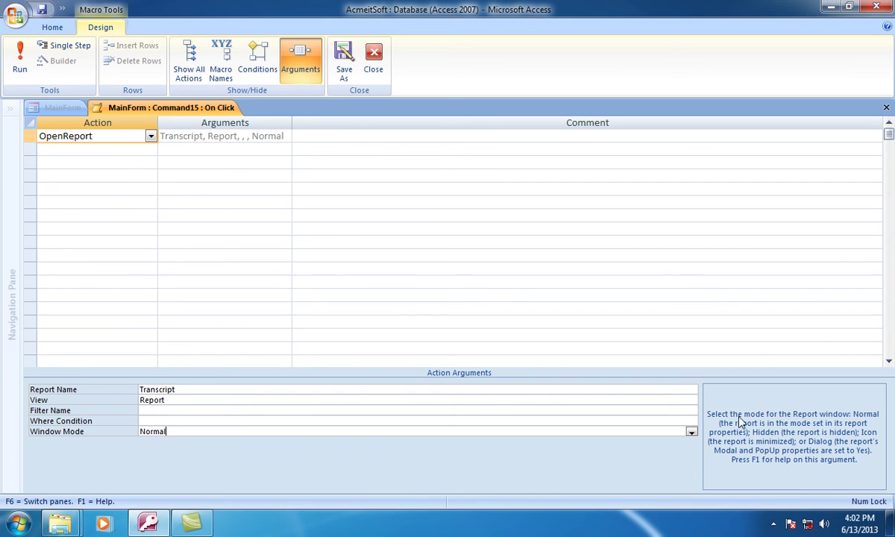
pyautogui.click(692, 433)
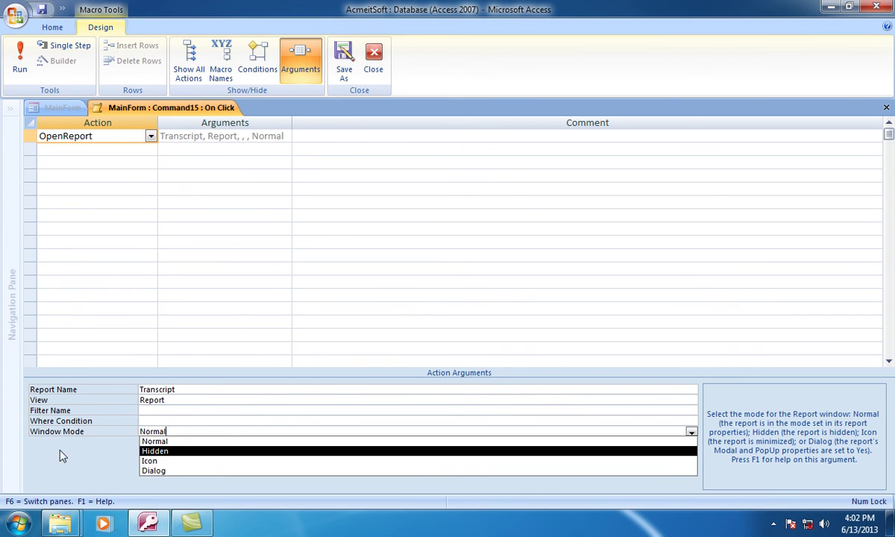
pyautogui.click(149, 474)
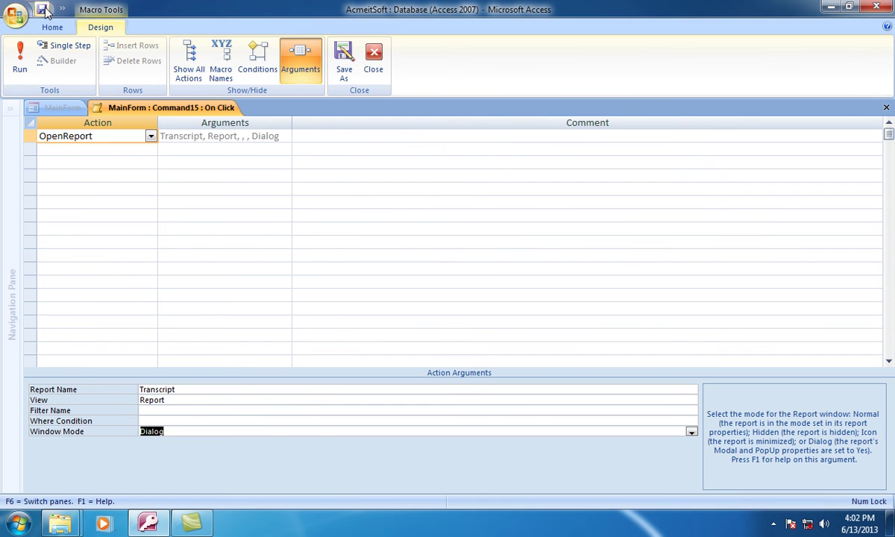
pyautogui.click(375, 60)
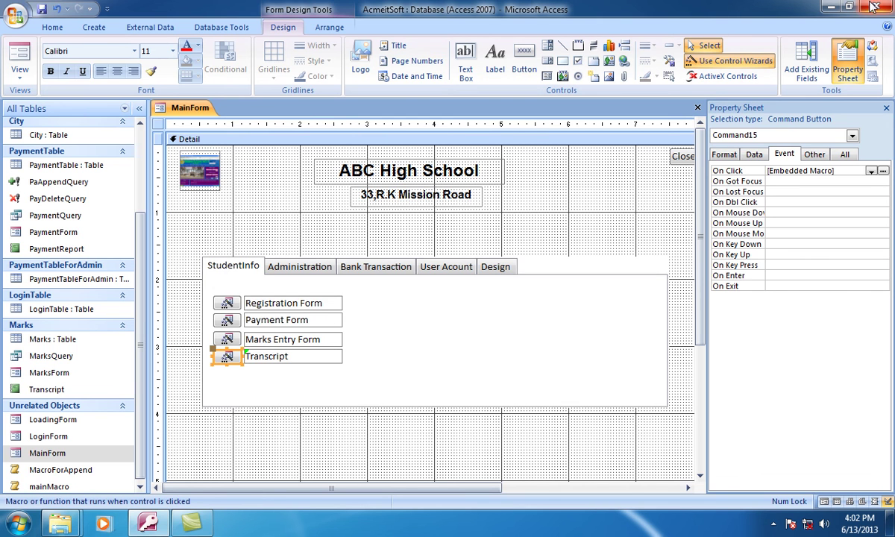
pyautogui.click(698, 108)
# Open the Transcript report in Design View and draw a command button about 0.83 by 0.25 inches in the page header, beyond the title.
pyautogui.click(48, 389)
pyautogui.rightClick(48, 390)
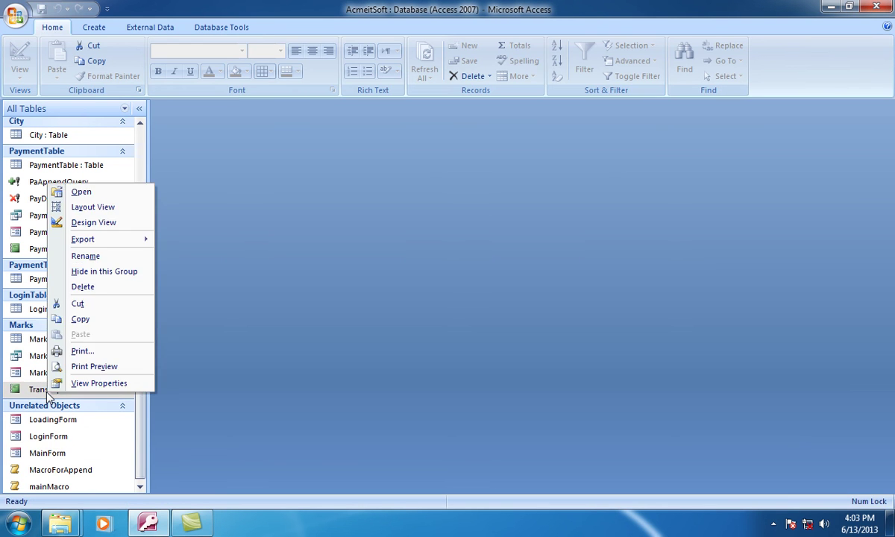
pyautogui.click(95, 223)
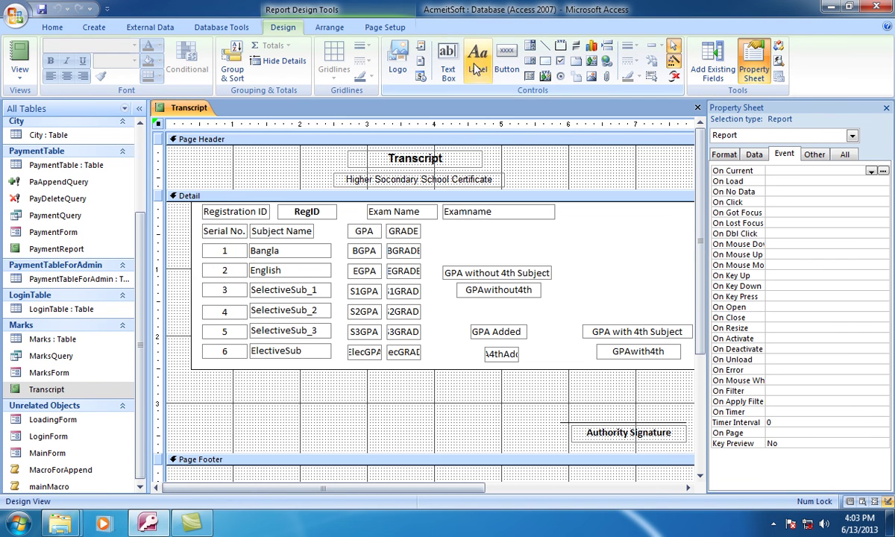
pyautogui.click(506, 61)
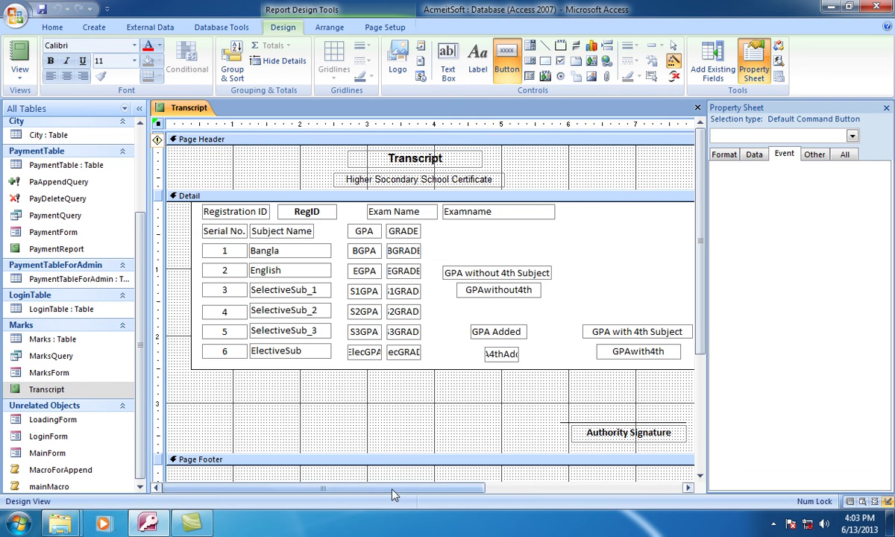
pyautogui.moveTo(395, 490); pyautogui.dragTo(546, 494)
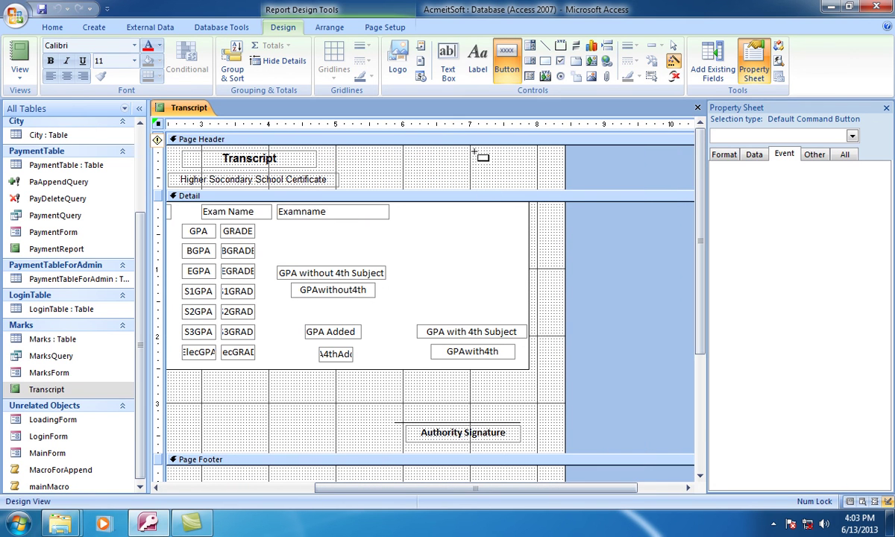
pyautogui.moveTo(466, 149); pyautogui.dragTo(523, 165)
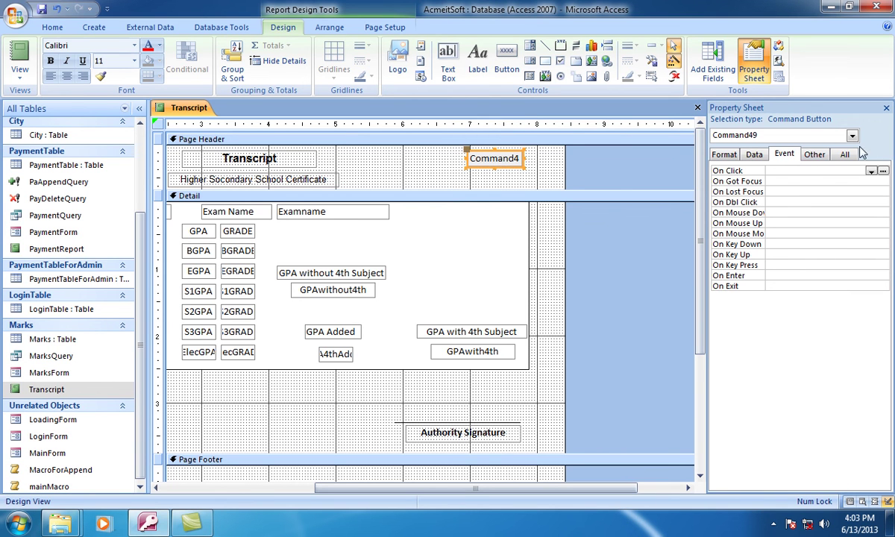
# Name the new command button btPrint and set its caption to Print.
pyautogui.click(753, 155)
pyautogui.click(816, 155)
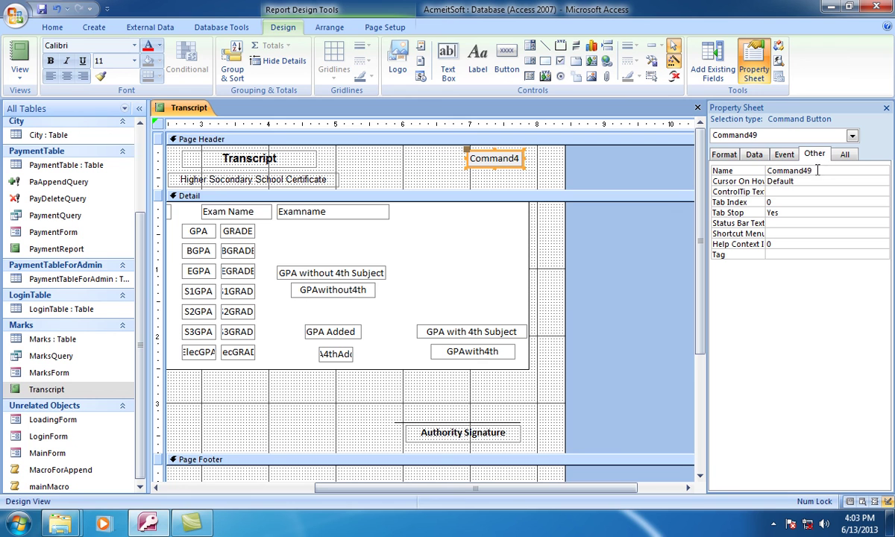
pyautogui.click(757, 172)
pyautogui.write('btPrint')
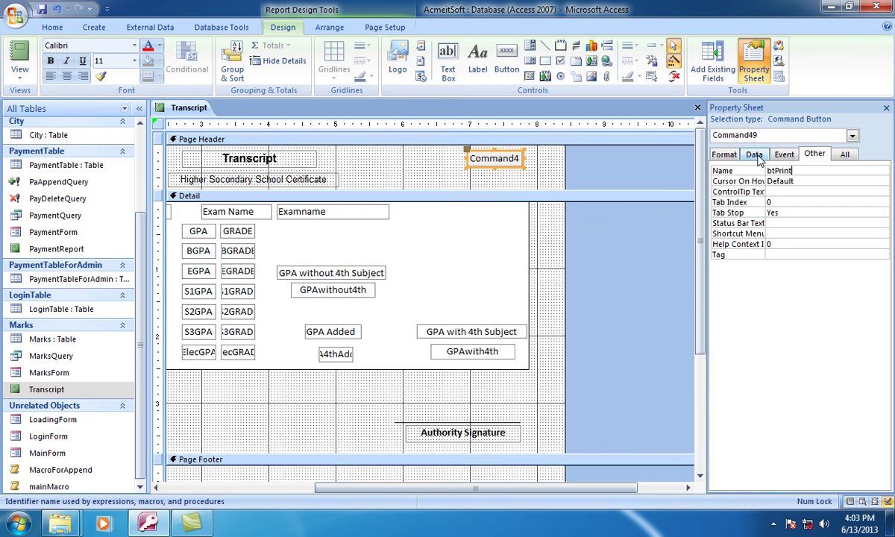
pyautogui.click(754, 155)
pyautogui.click(723, 153)
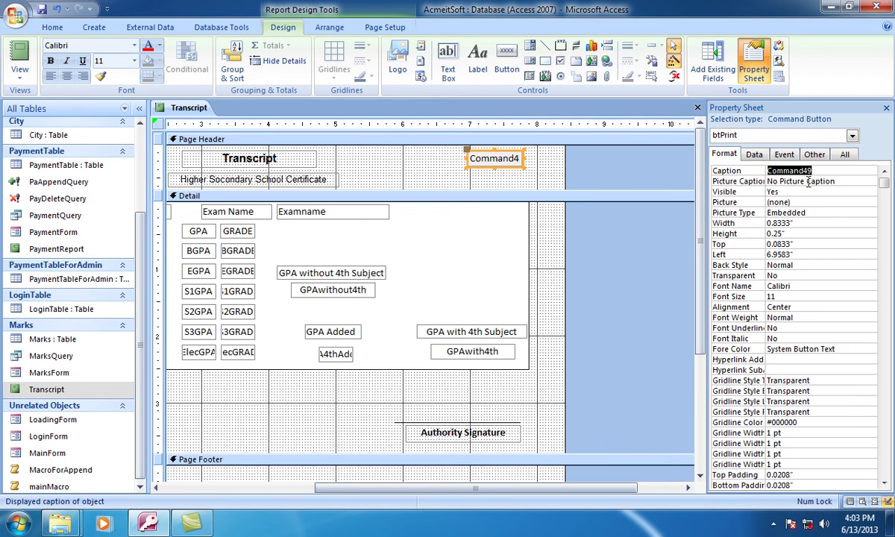
pyautogui.write('Print')
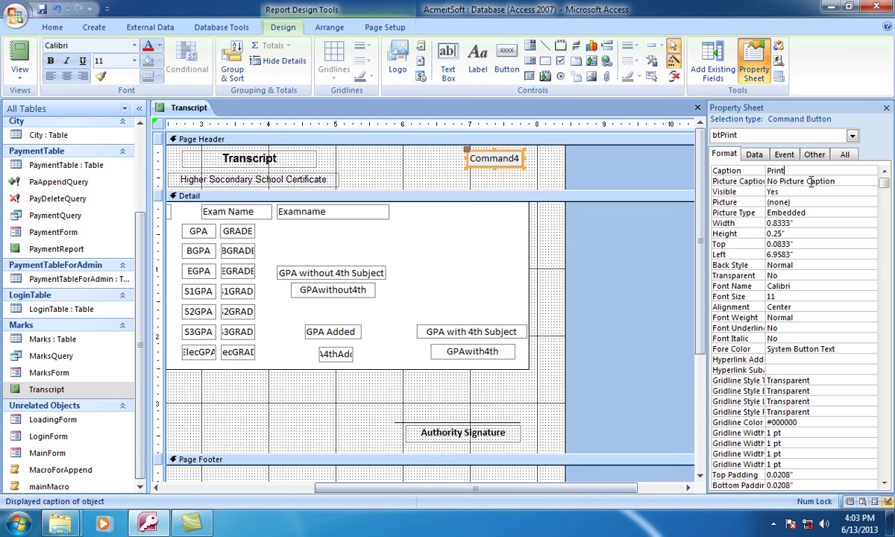
# Create an On Click macro for the Print button with the Macro Builder, using the RunCommand action.
pyautogui.click(754, 155)
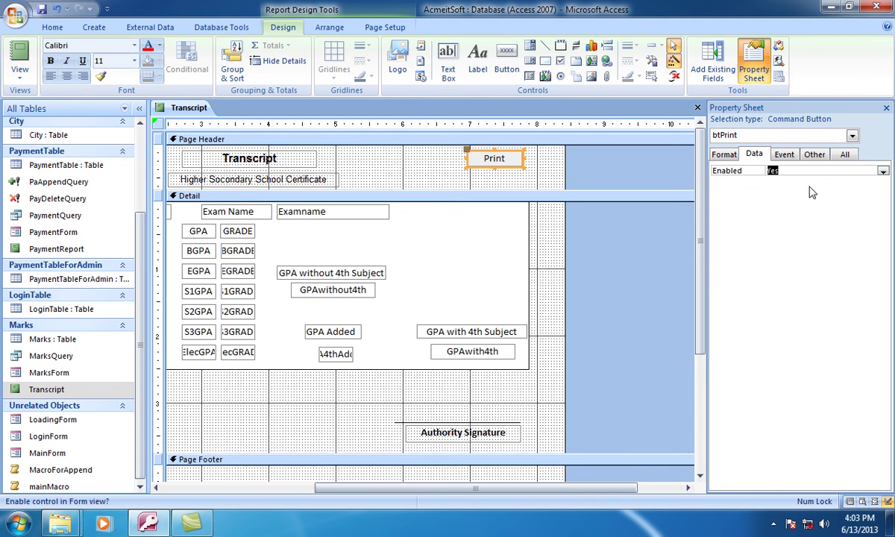
pyautogui.click(784, 155)
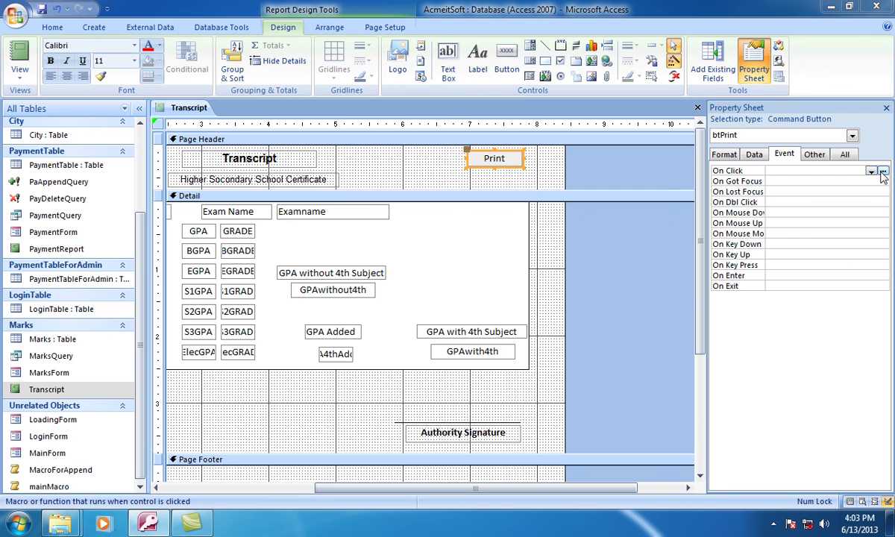
pyautogui.click(881, 170)
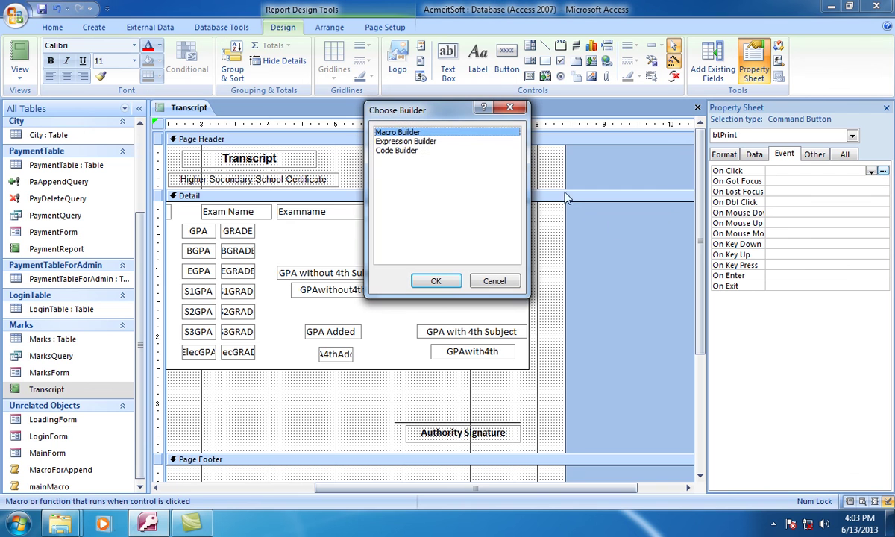
pyautogui.click(436, 281)
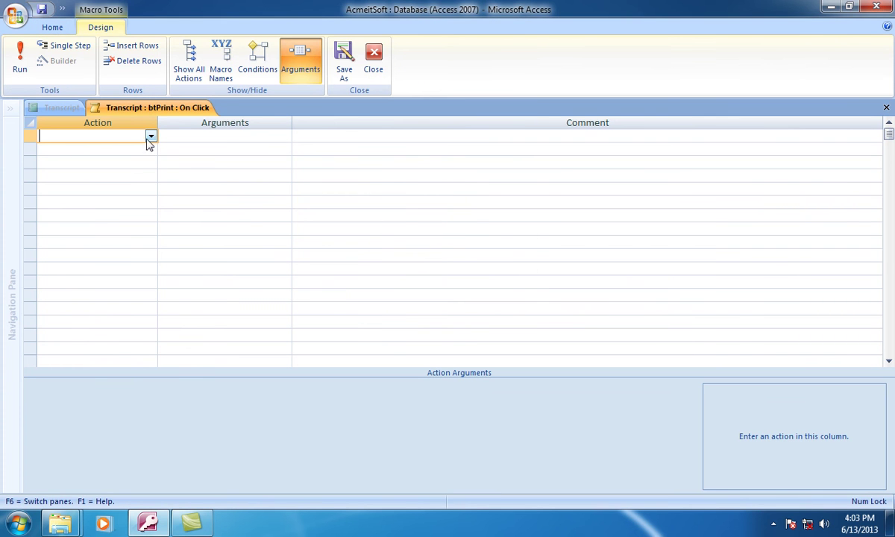
pyautogui.click(151, 137)
pyautogui.moveTo(151, 164); pyautogui.dragTo(152, 267)
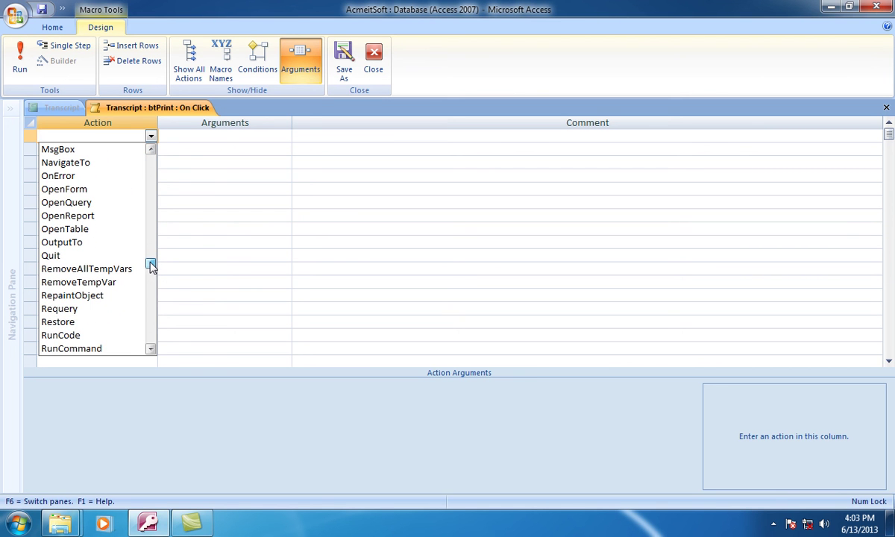
pyautogui.click(118, 347)
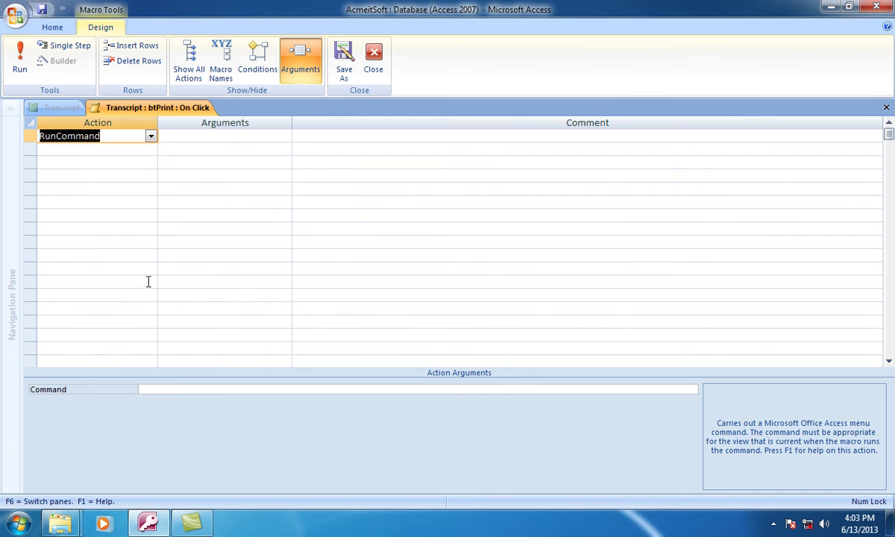
# Set the RunCommand action's command argument to Print, and save and close the macro.
pyautogui.click(230, 134)
pyautogui.click(274, 389)
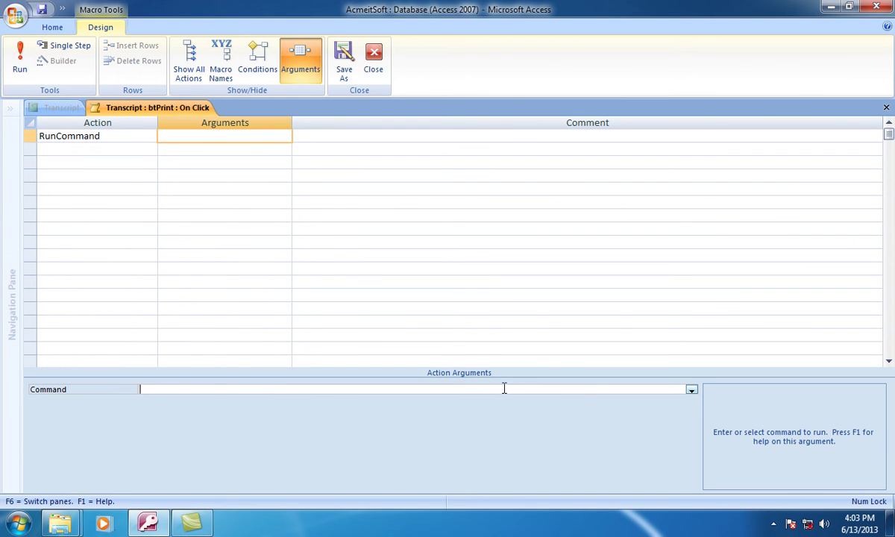
pyautogui.write('print')
pyautogui.click(691, 391)
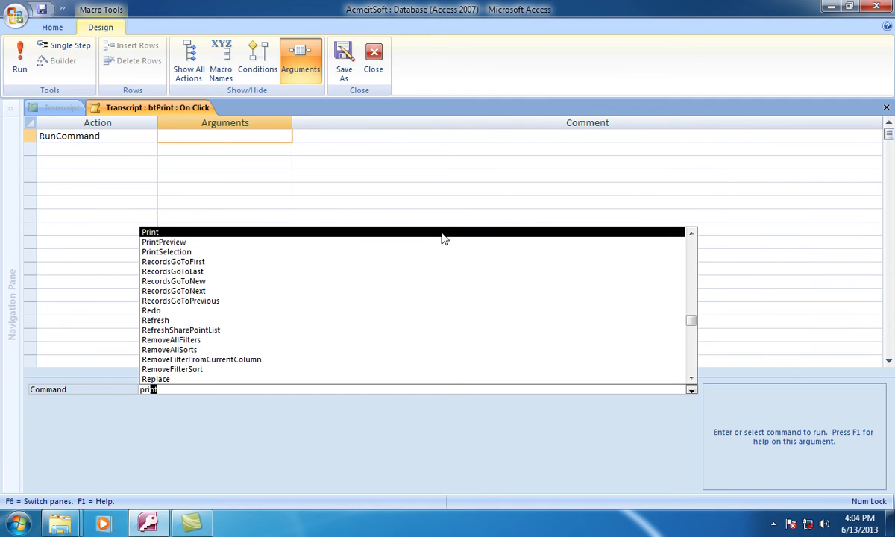
pyautogui.click(277, 234)
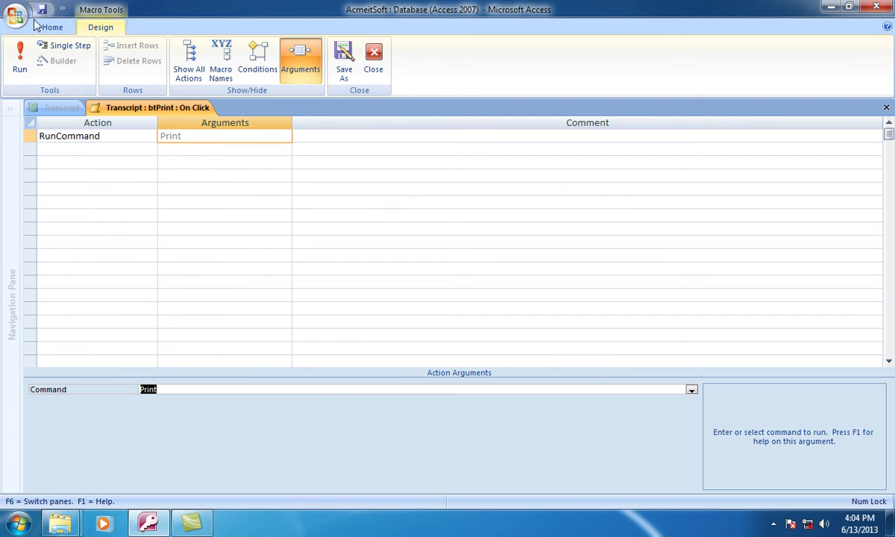
pyautogui.click(43, 9)
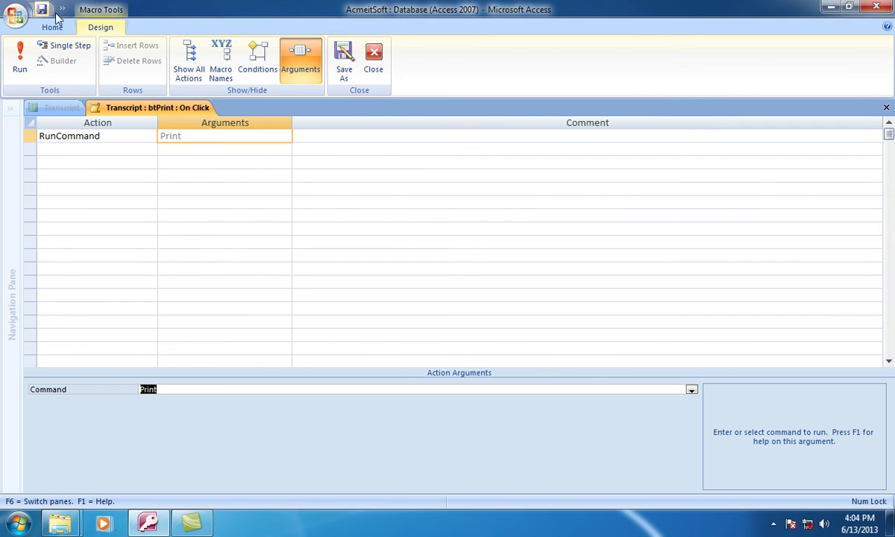
pyautogui.click(373, 61)
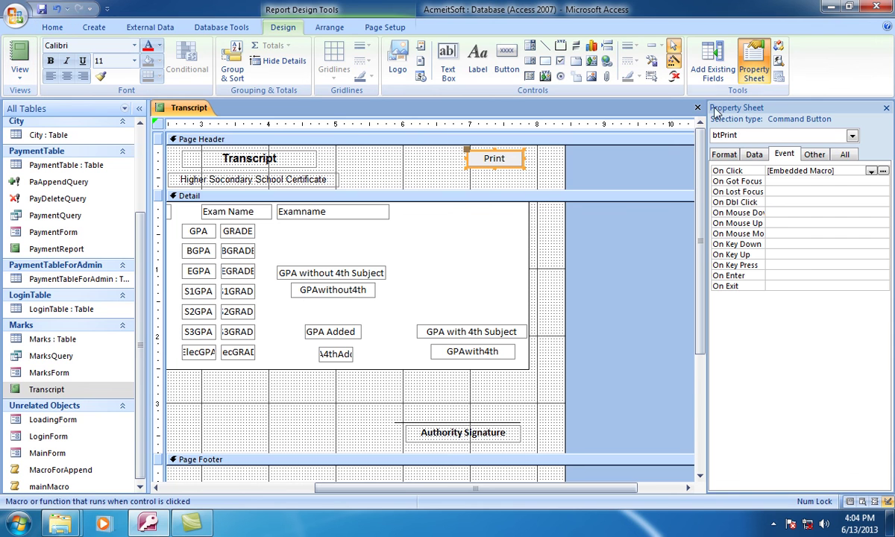
# Close and reopen the AcmeitSoft database and log in through LoginForm with a user name and the account password.
pyautogui.click(876, 7)
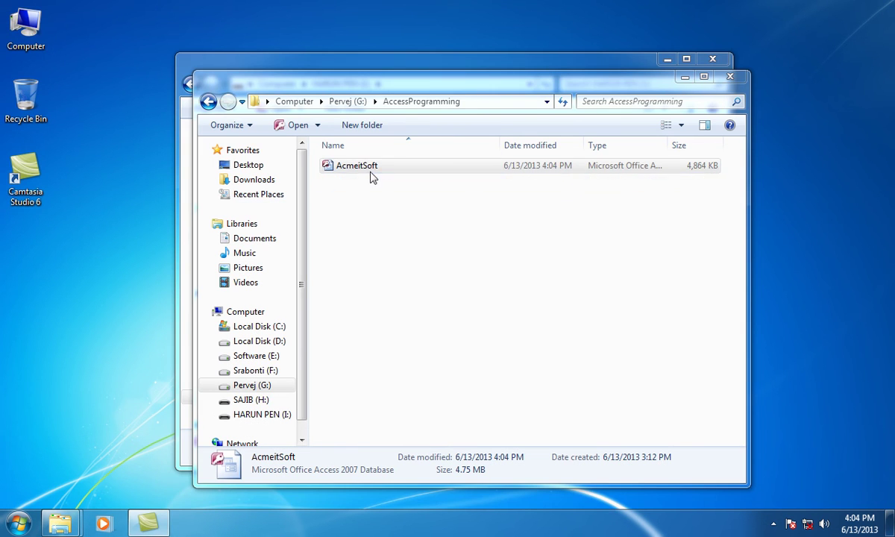
pyautogui.doubleClick(367, 171)
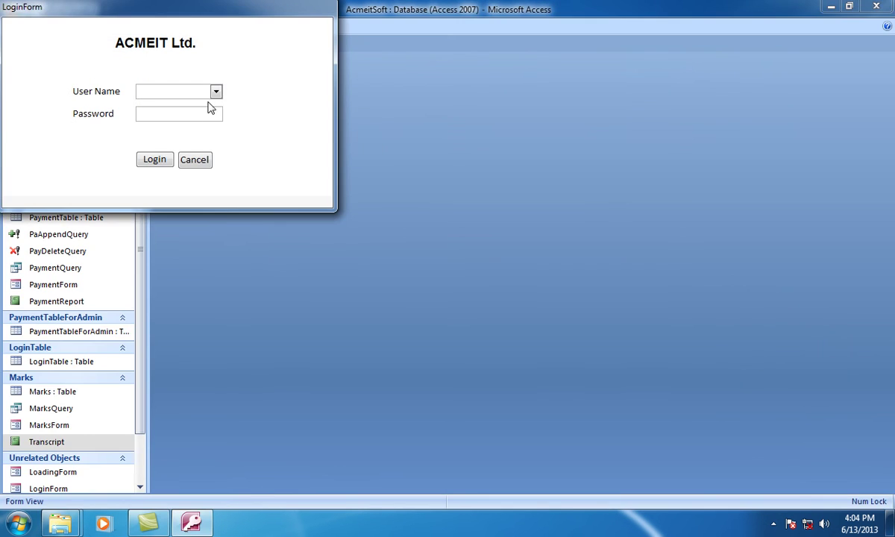
pyautogui.click(216, 92)
pyautogui.click(198, 137)
pyautogui.press('Tab')
pyautogui.click(146, 161)
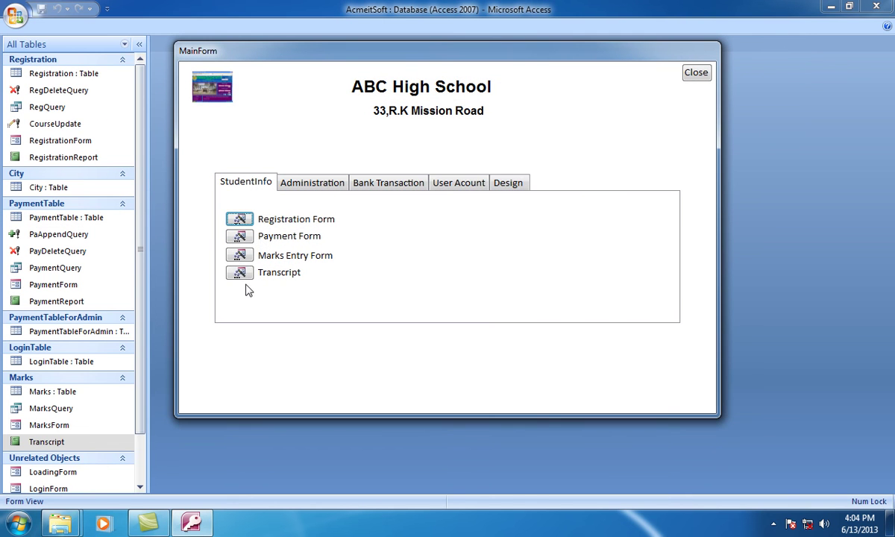
# Open the Transcript report from MainForm, entering a student's Reg ID at the parameter prompt.
pyautogui.click(240, 273)
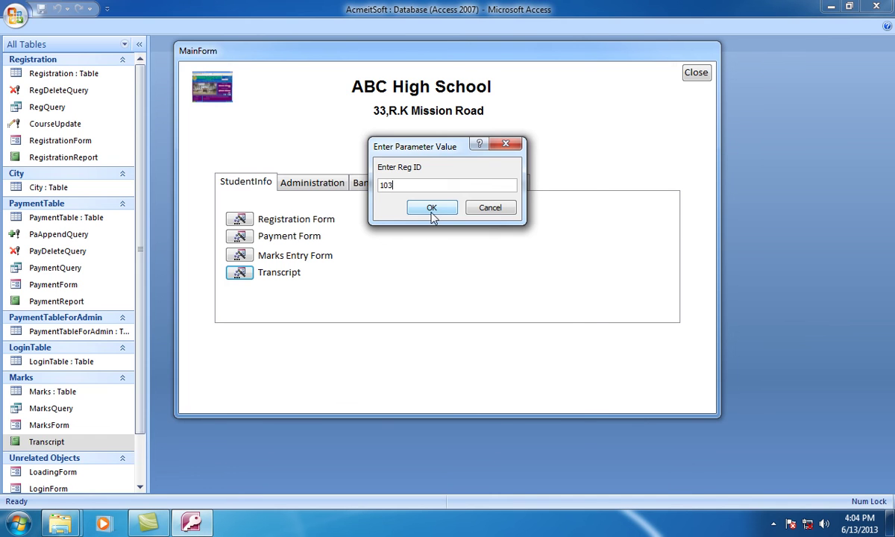
pyautogui.click(431, 209)
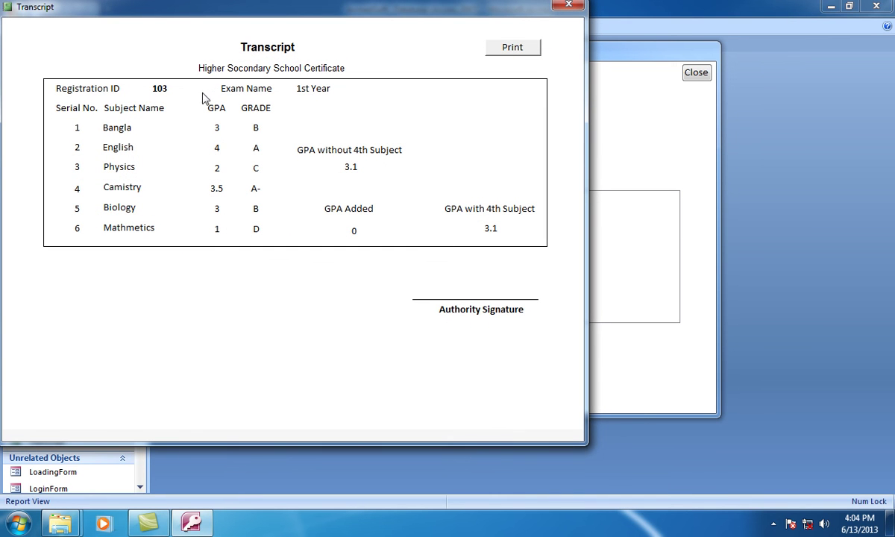
# Test the transcript's Print button, cancel the Print dialog, and close the report and MainForm.
pyautogui.click(513, 50)
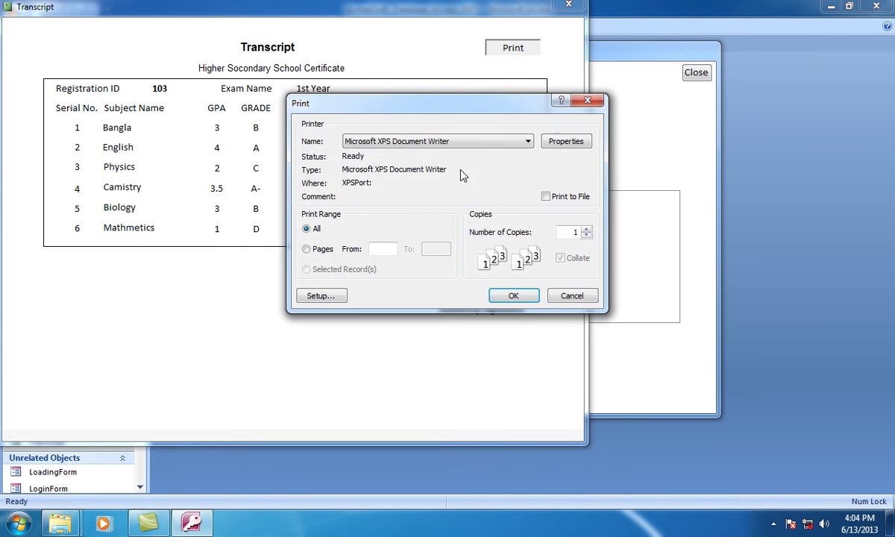
pyautogui.moveTo(419, 103); pyautogui.dragTo(417, 63)
pyautogui.click(410, 104)
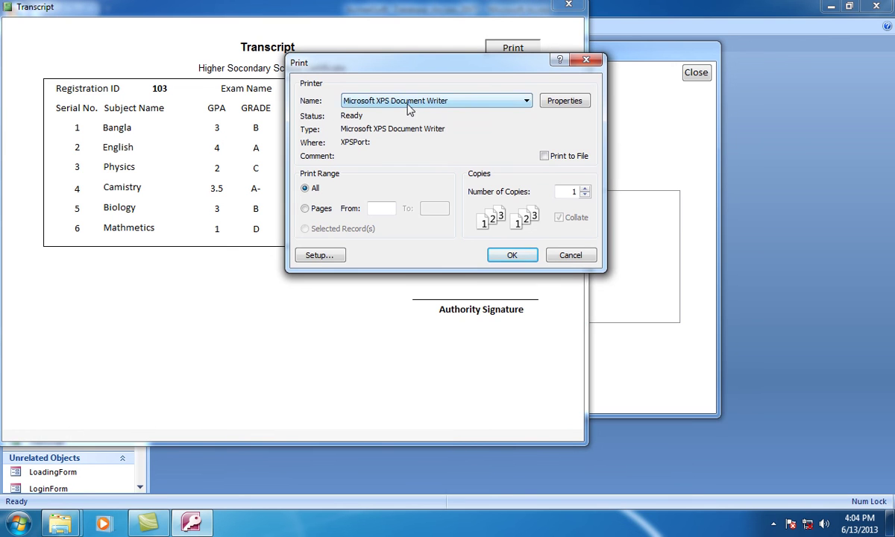
pyautogui.click(376, 122)
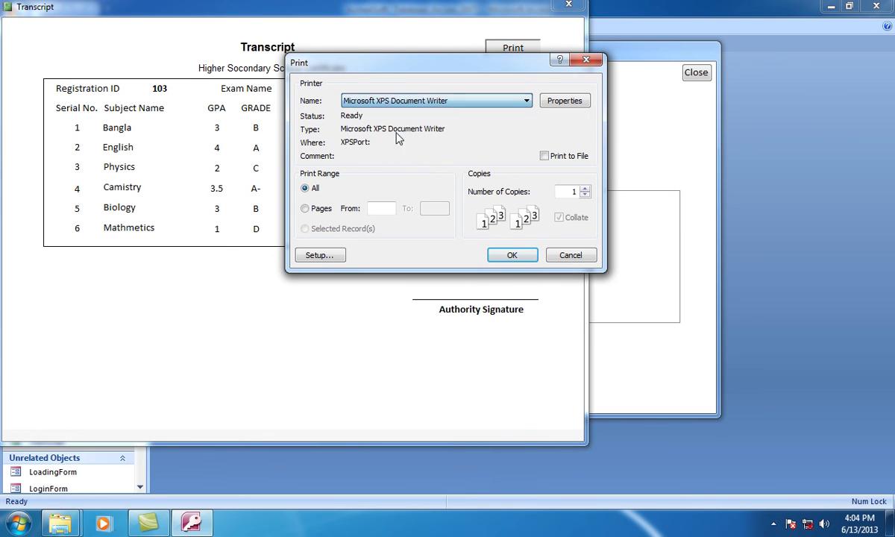
pyautogui.click(568, 257)
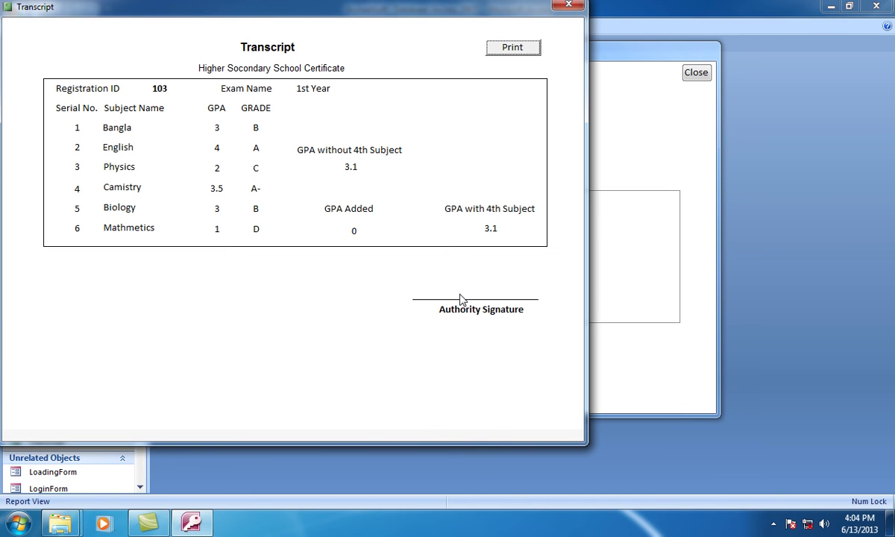
pyautogui.click(568, 5)
pyautogui.click(694, 75)
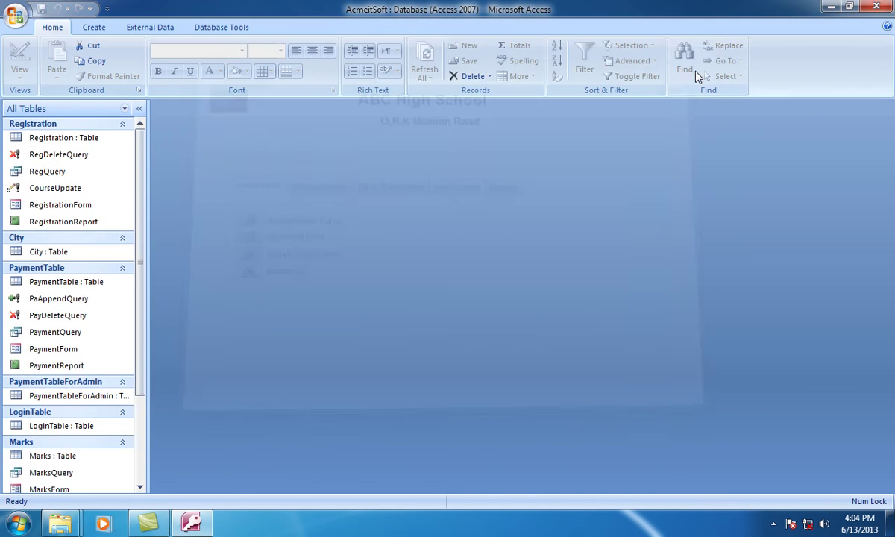